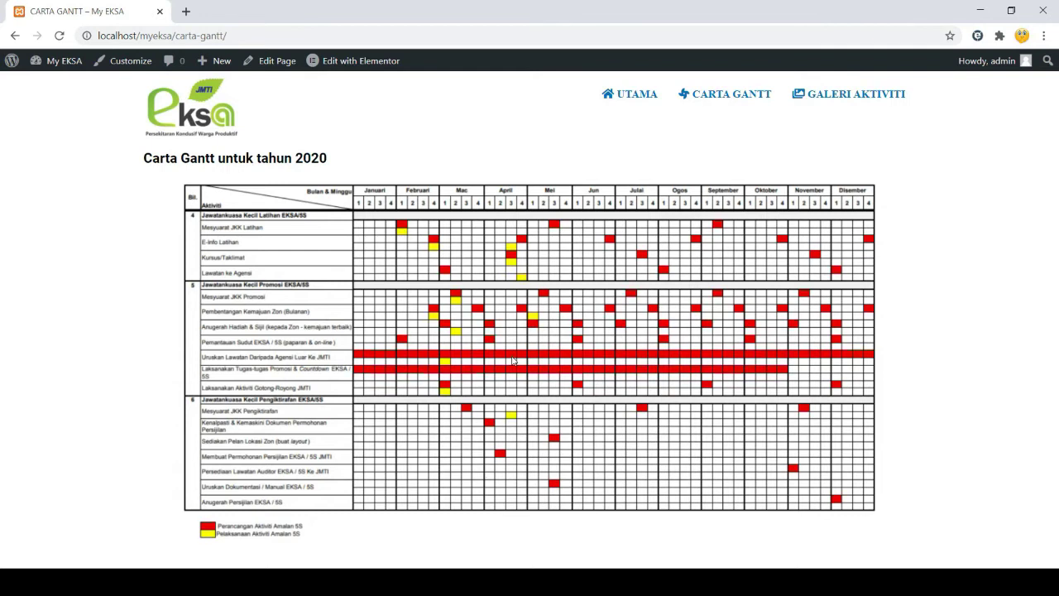
Step: Browse the finished My EKSA sample site, viewing the GALERI AKTIVITI page and the UTAMA home page
click(857, 96)
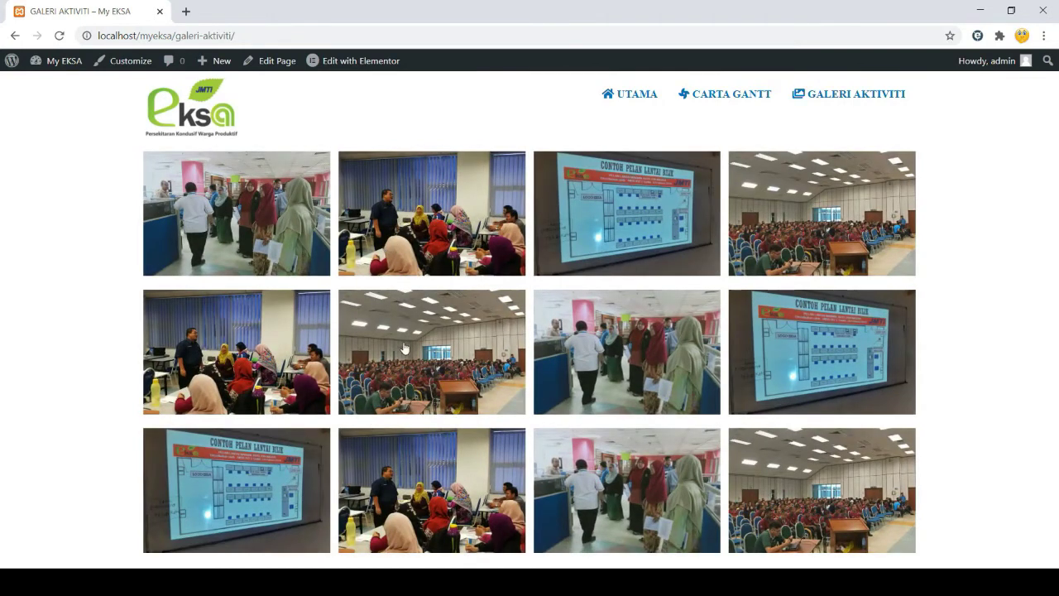
click(643, 98)
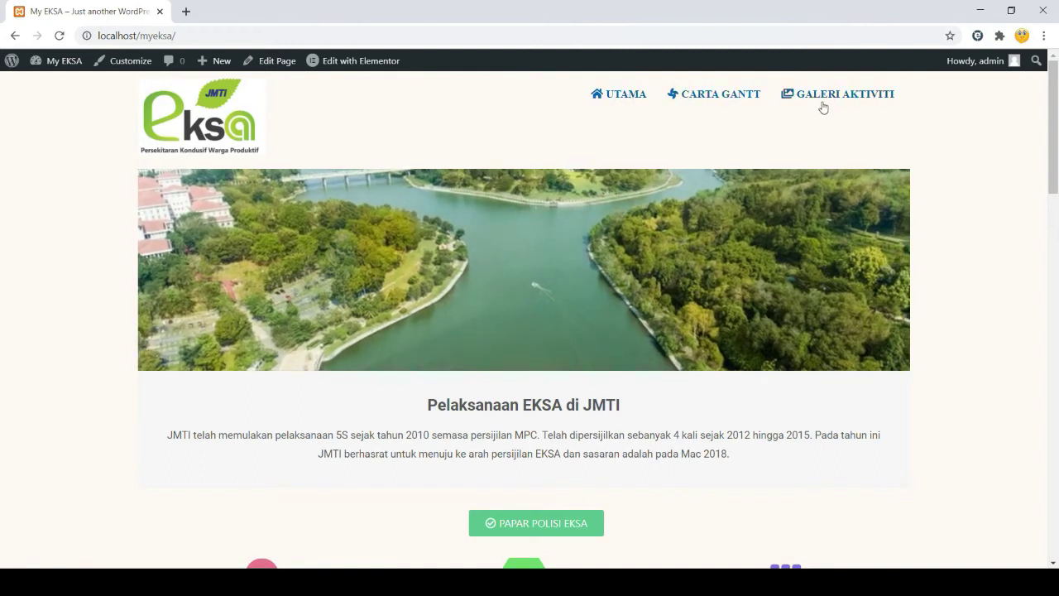
scroll(510, 366, down, 7)
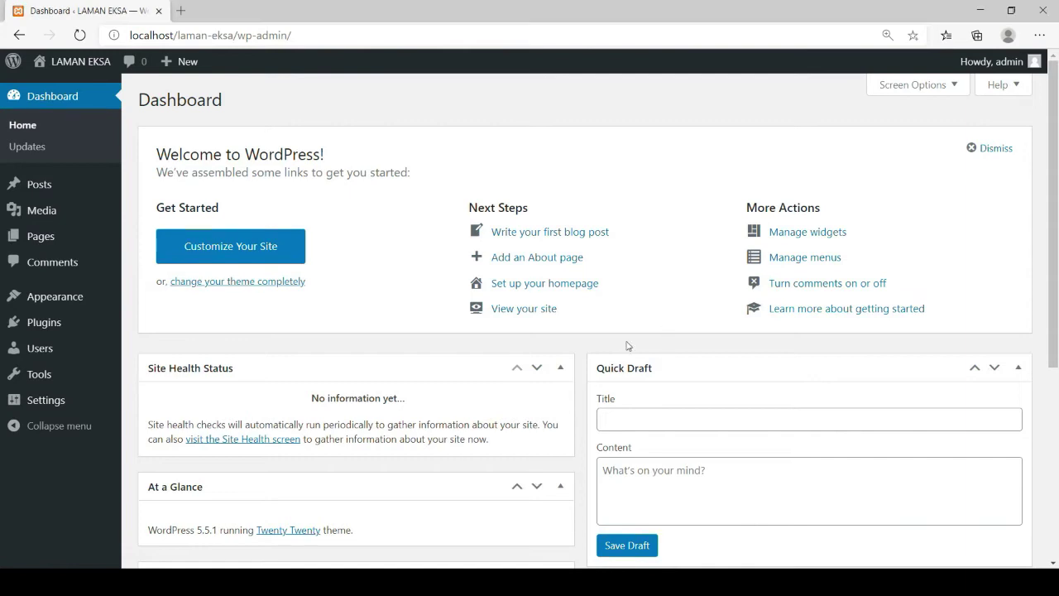
Step: Install the Elementor plugin from the uploaded file Elementor-core.3.0.7.zip and activate it
mouse_move(86, 326)
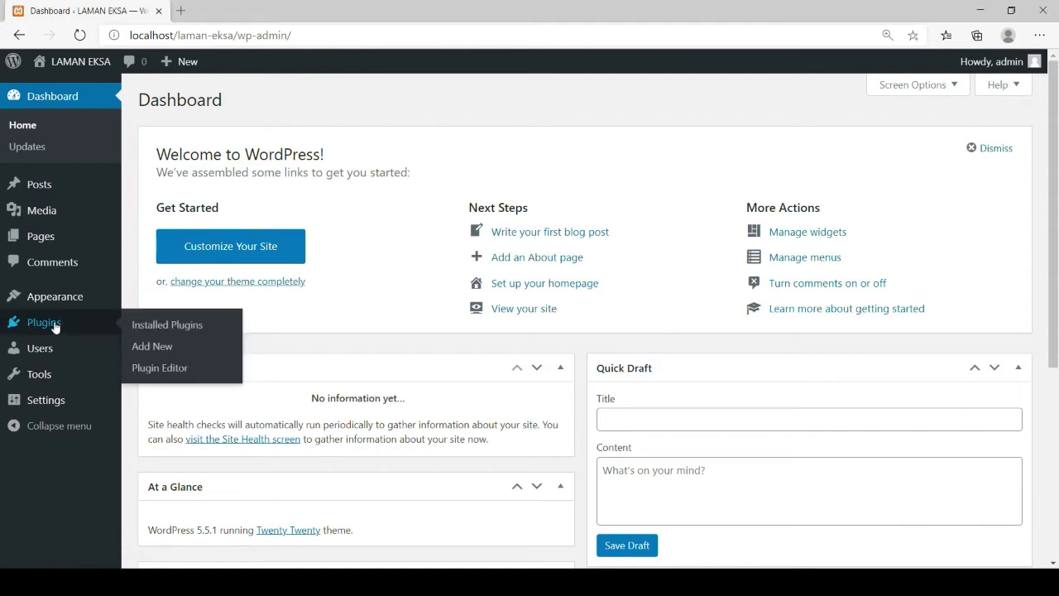
click(165, 348)
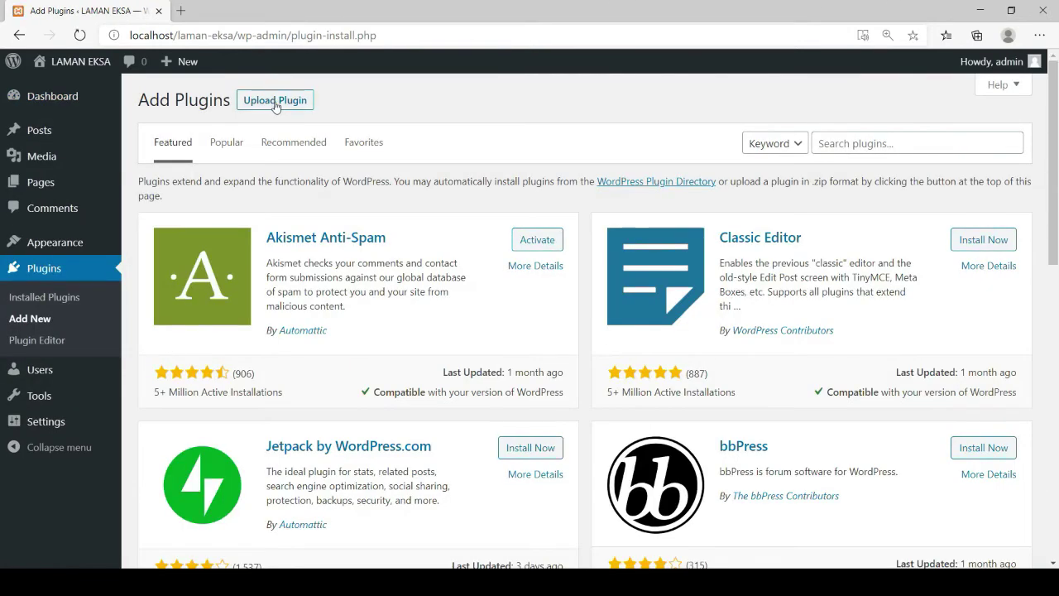
click(275, 104)
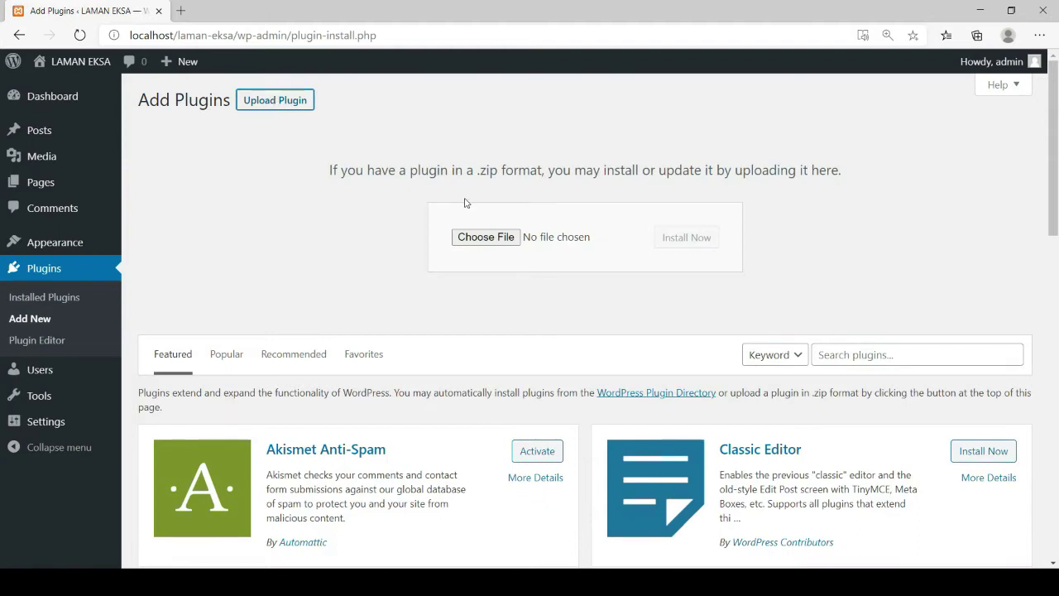
click(484, 237)
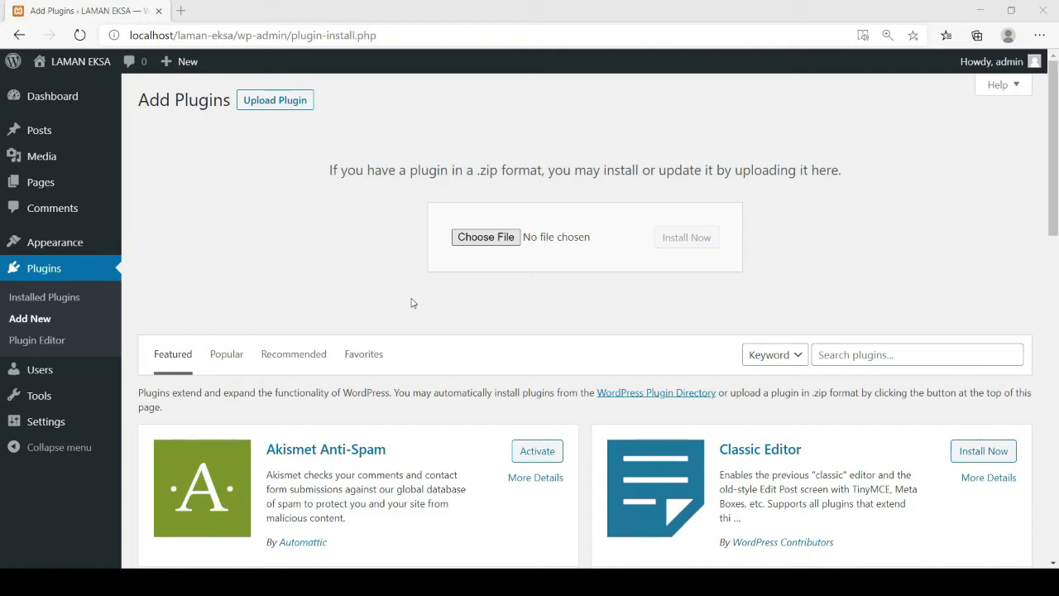
click(671, 243)
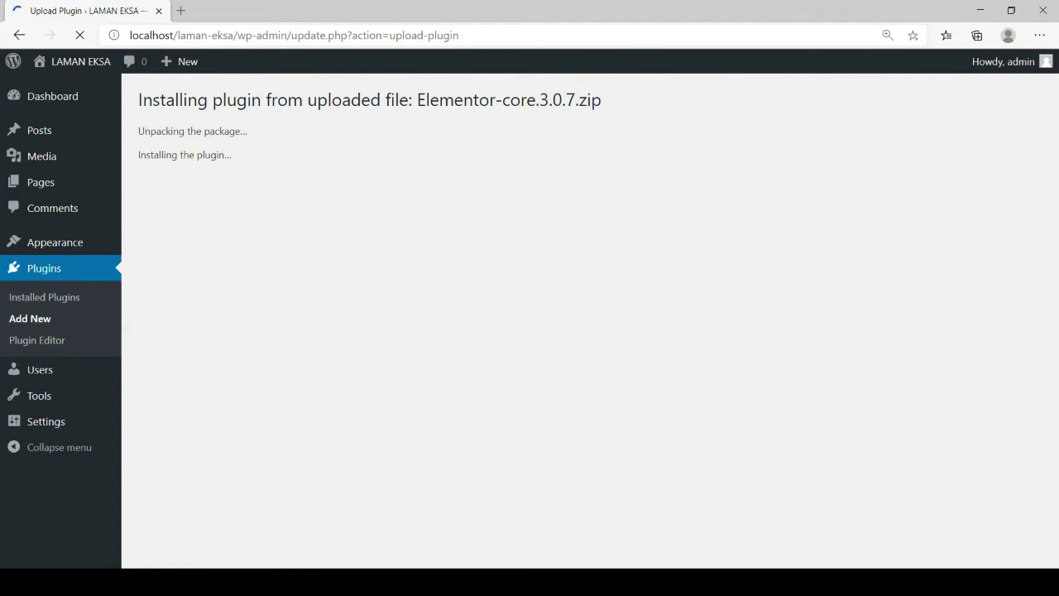
click(191, 213)
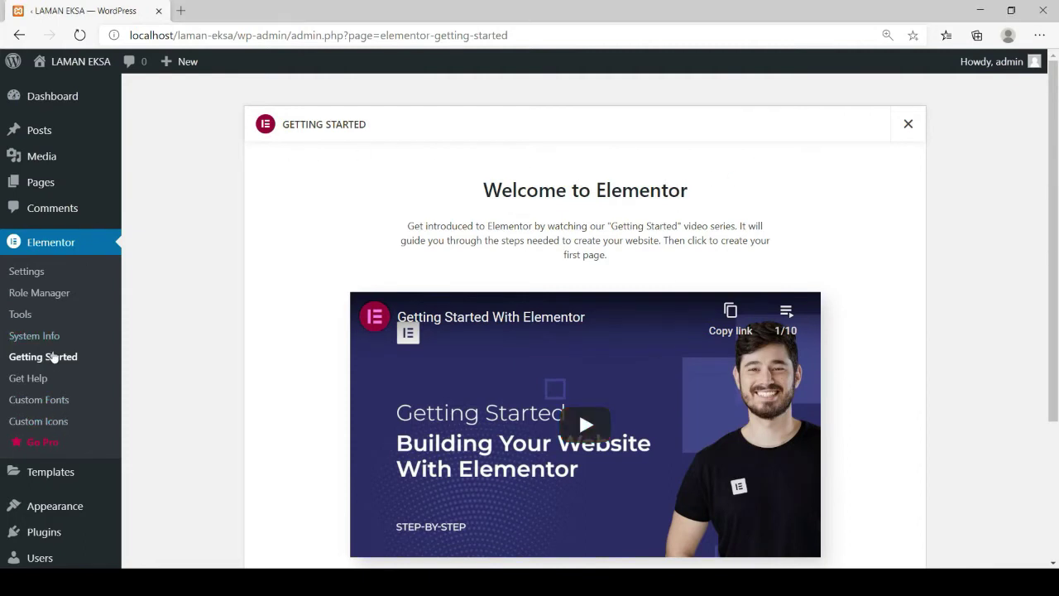
Step: Install the Elementor Pro plugin from the uploaded file Elementor-pro.3.0.4.zip and activate it
scroll(48, 373, down, 1)
mouse_move(48, 460)
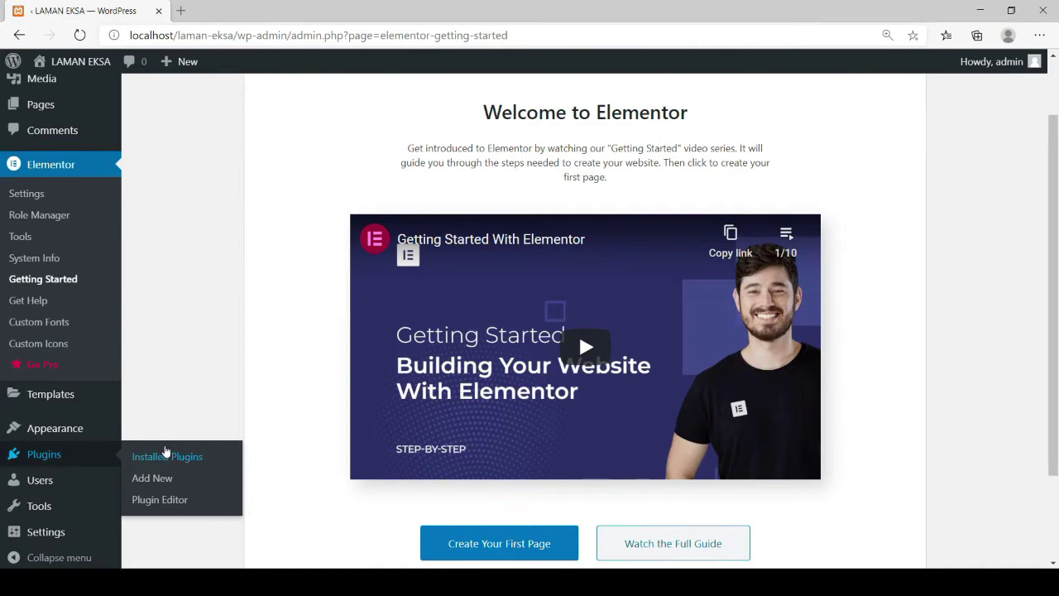
click(163, 480)
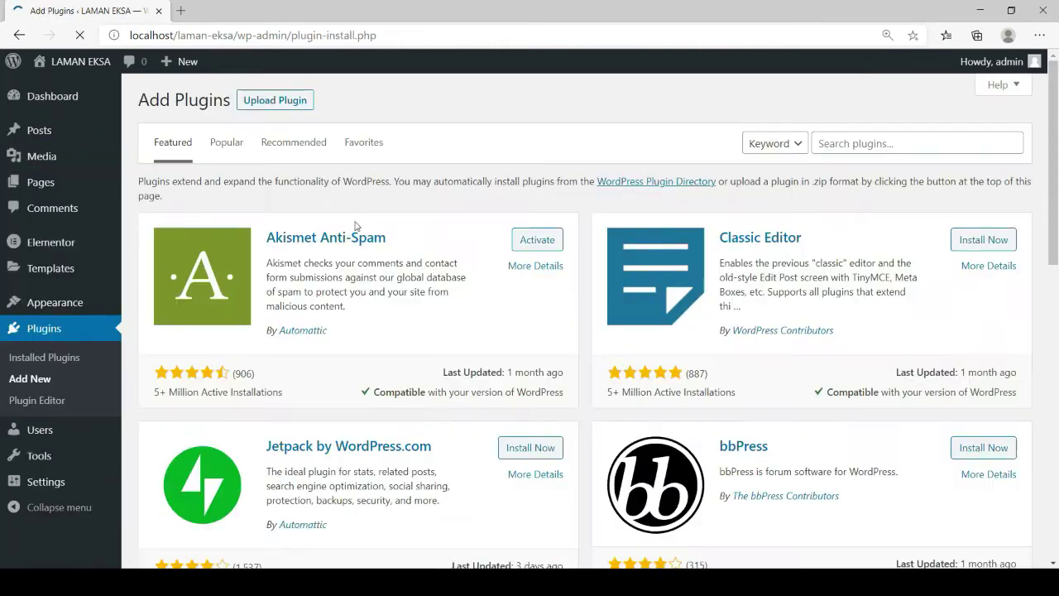
click(278, 105)
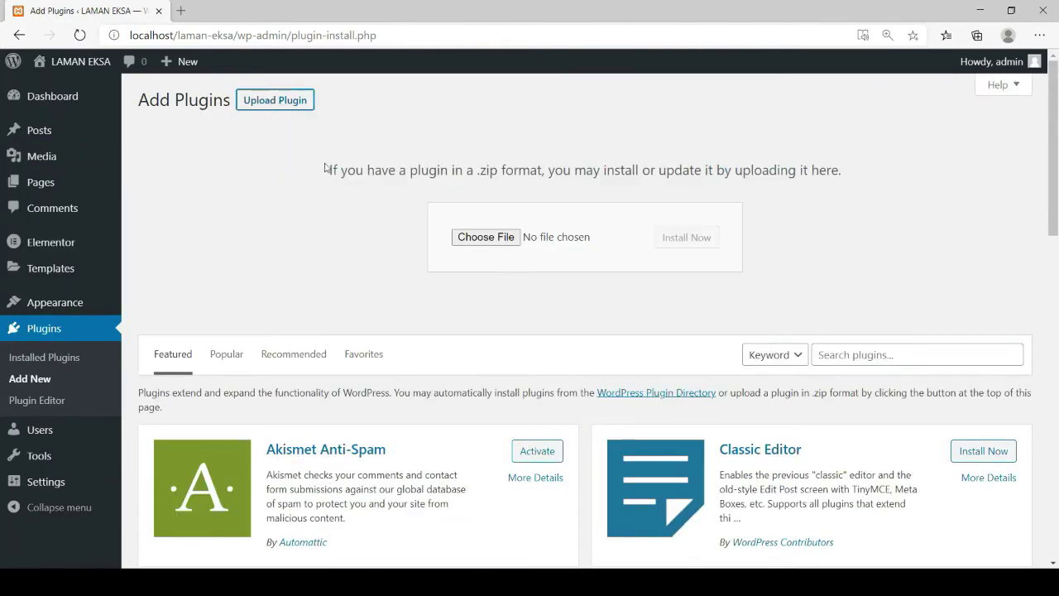
click(478, 242)
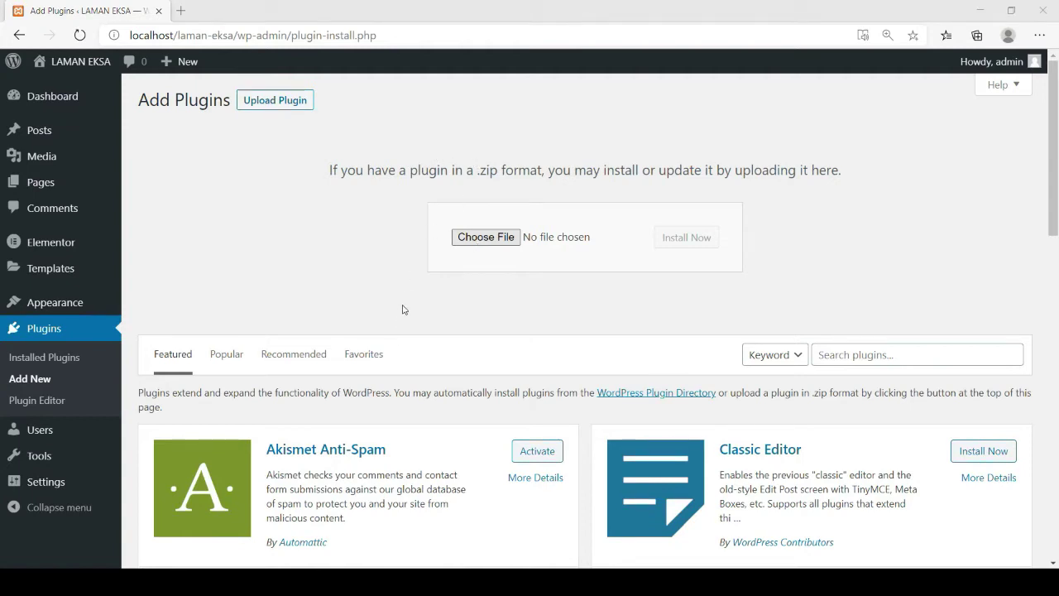
key(Return)
click(691, 243)
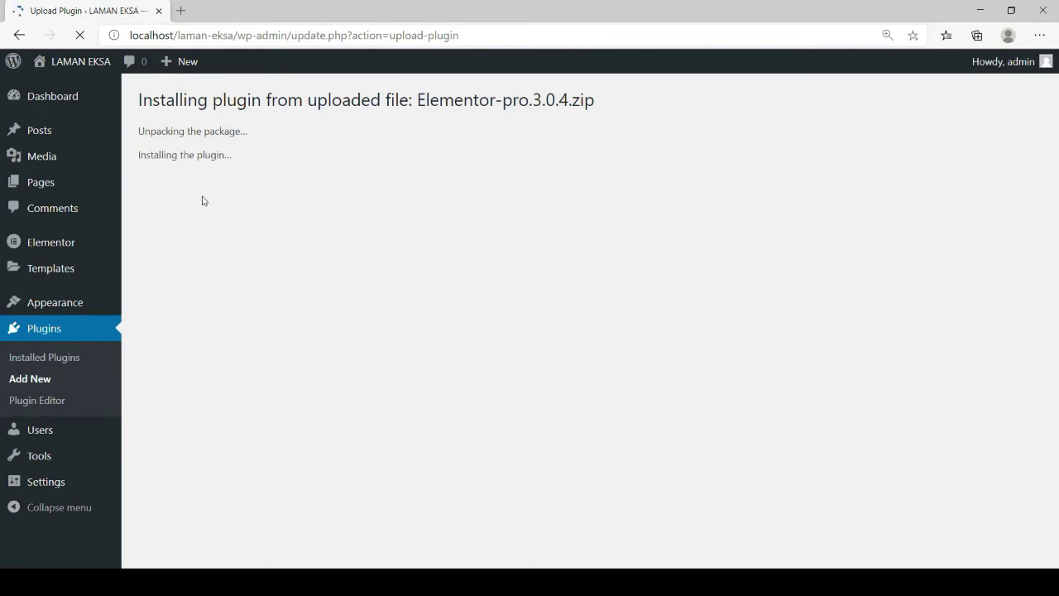
click(153, 216)
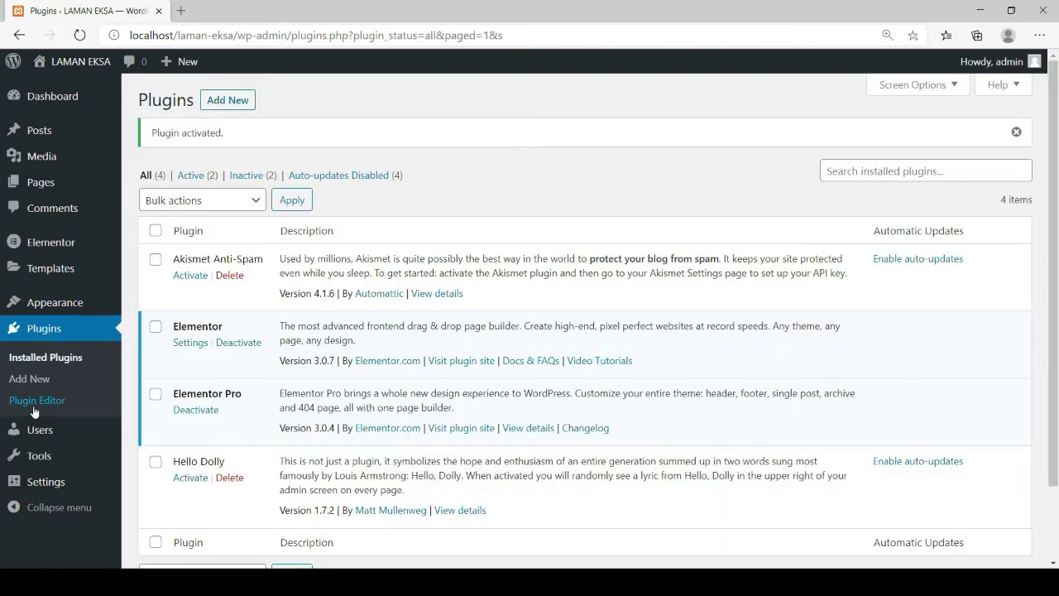
Step: Install the Ultimate Addons for Elementor plugin from the uploaded file ultimate-addons-elementor.zip and activate it
click(43, 381)
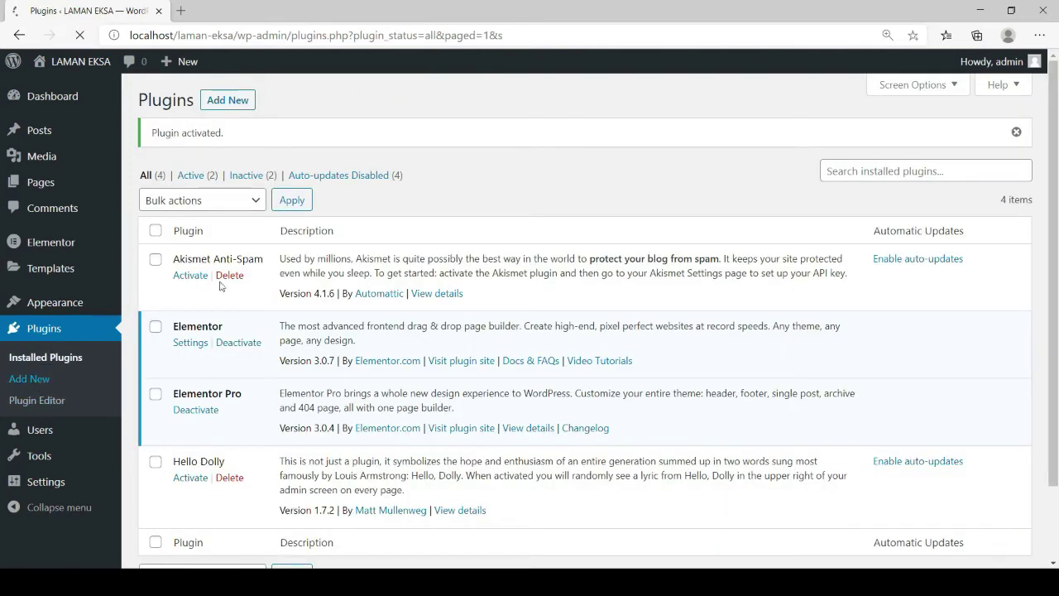
click(277, 101)
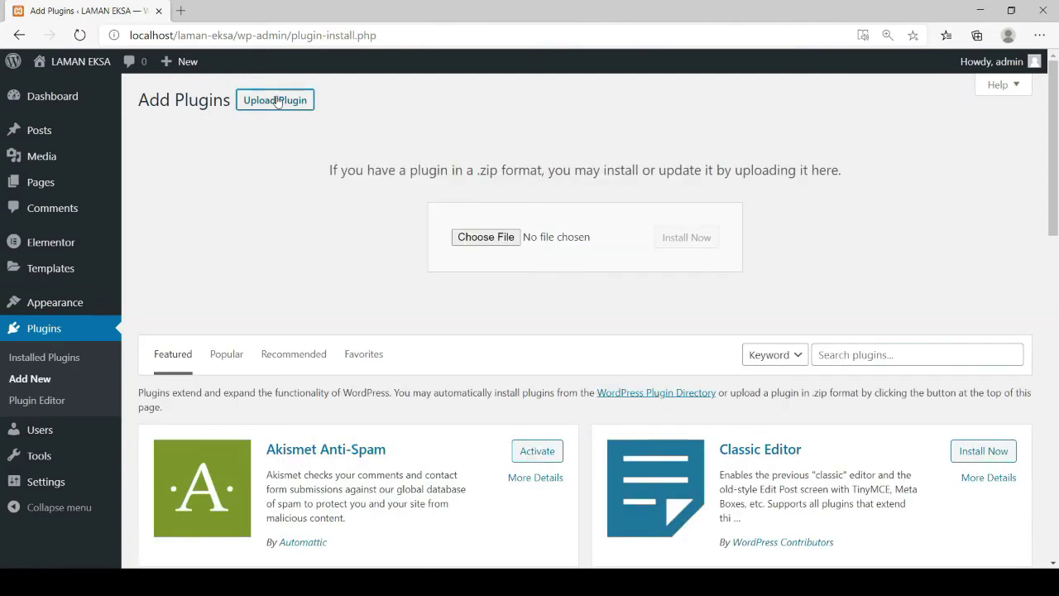
click(503, 239)
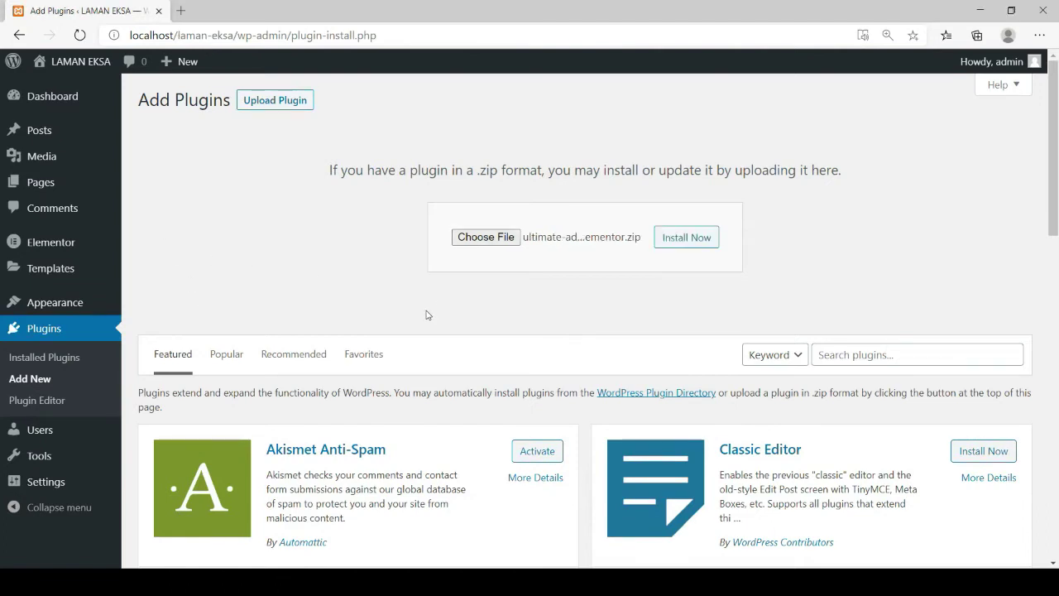
click(690, 239)
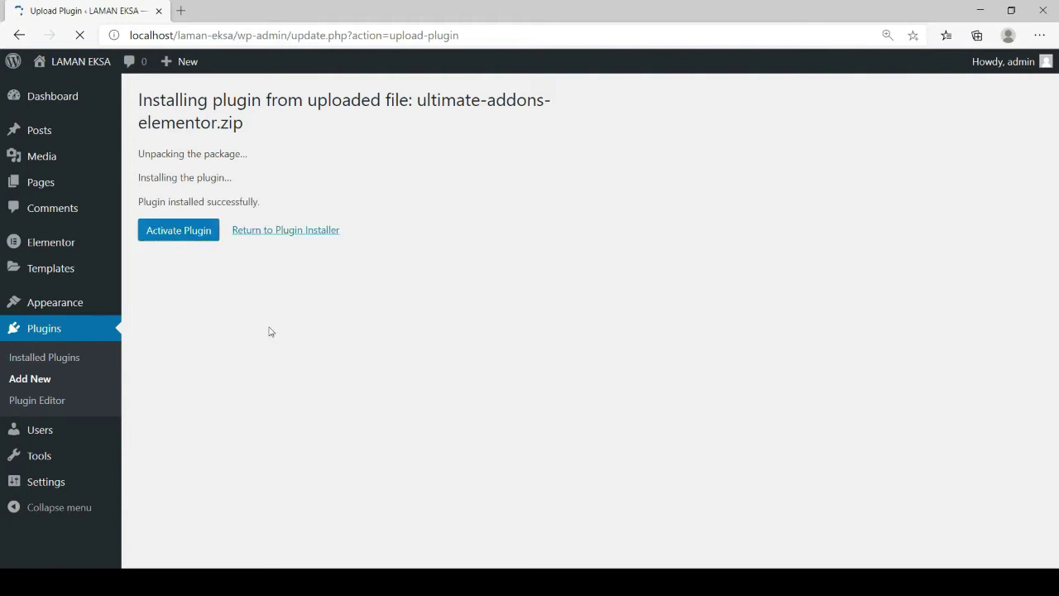
click(189, 232)
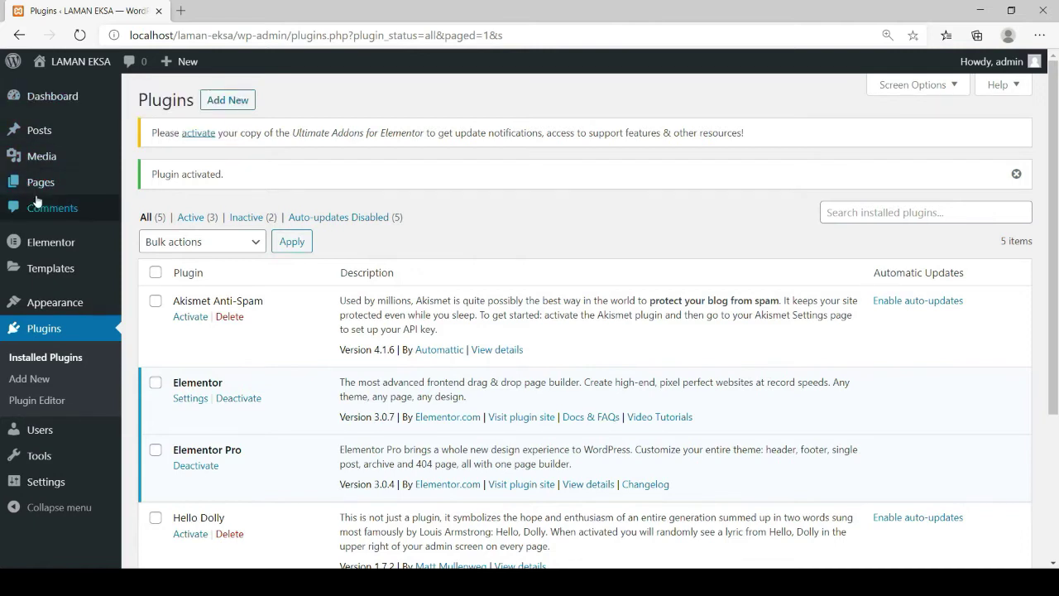
Step: Create a new page titled UTAMA and open it for editing with Elementor
mouse_move(38, 192)
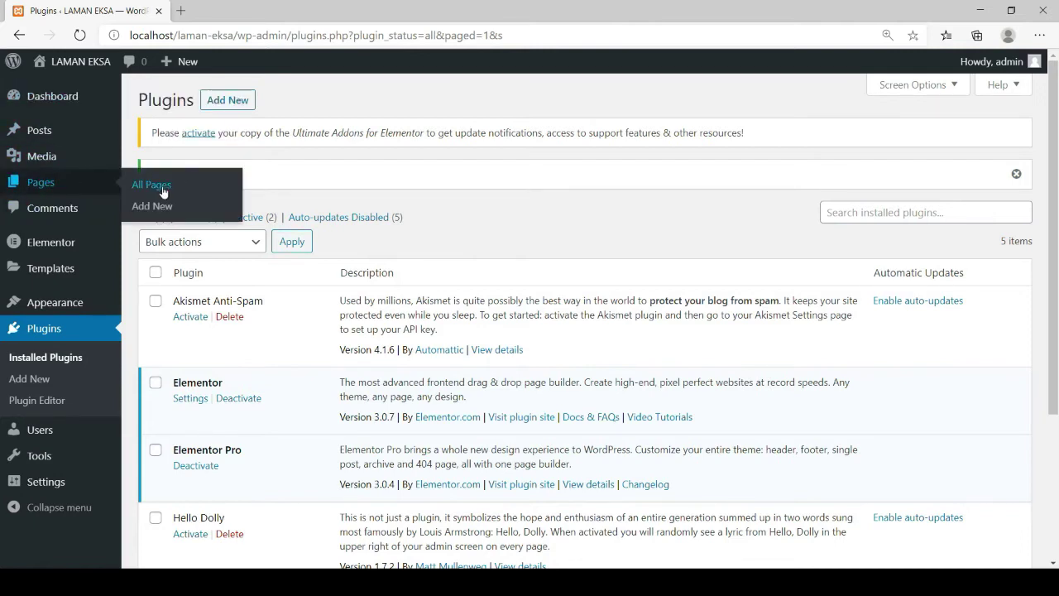
click(145, 212)
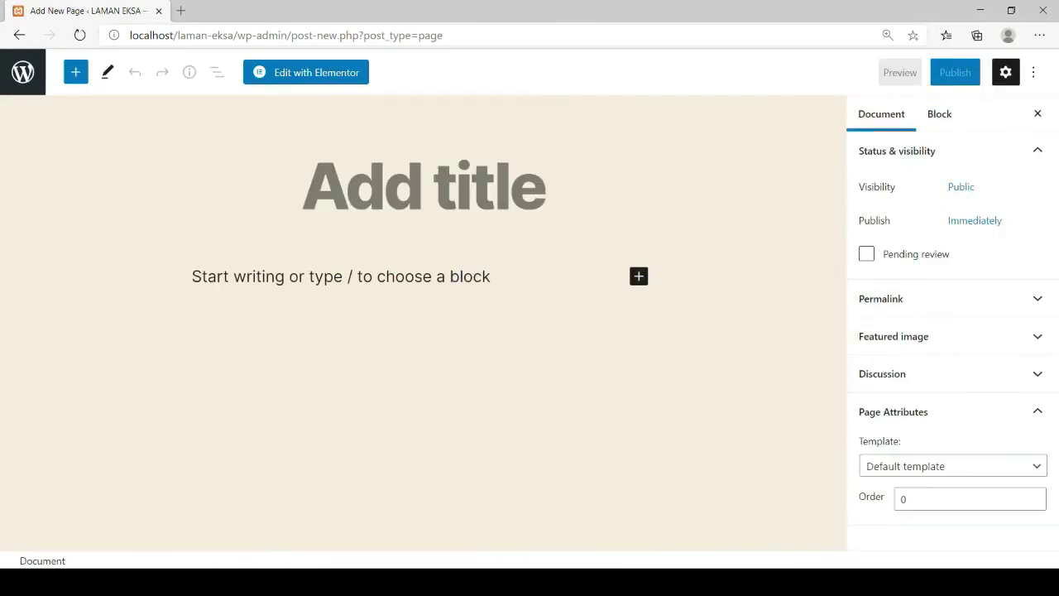
text(UTAMA)
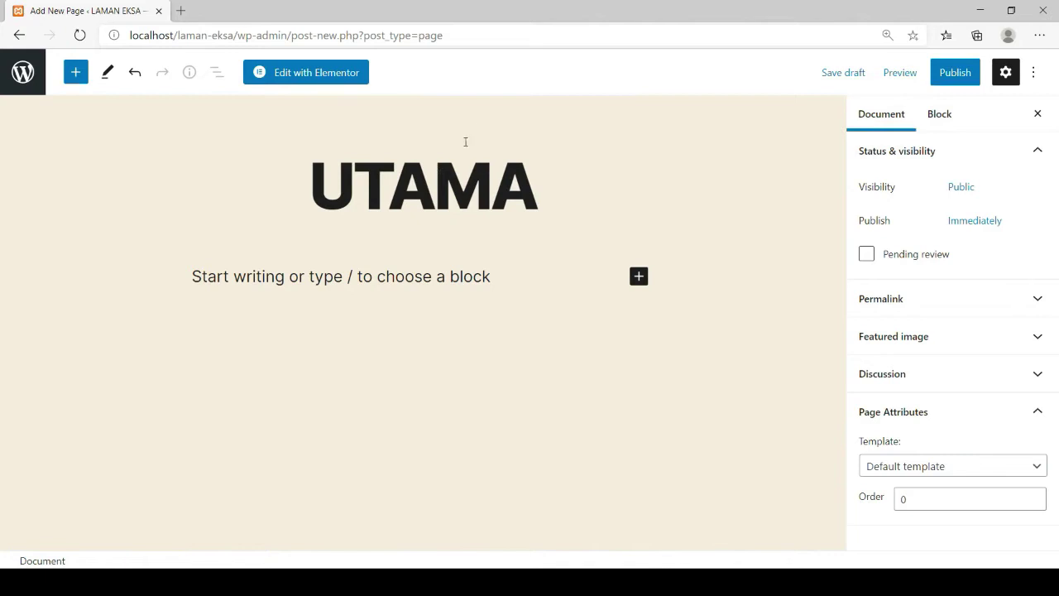
click(316, 74)
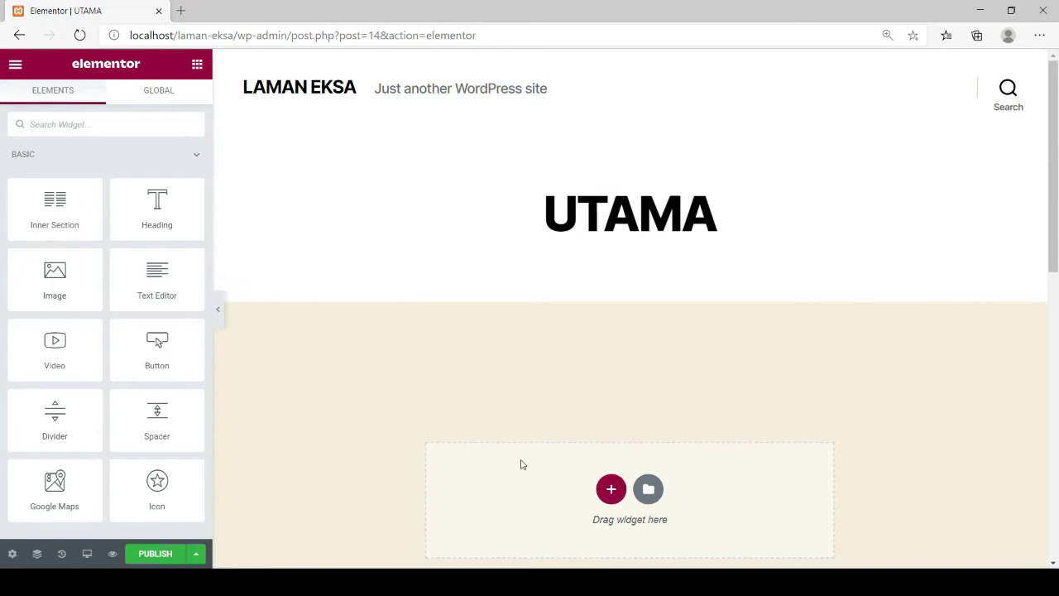
Step: Set the UTAMA page's layout to Elementor Canvas, then publish the page and view it live
scroll(543, 433, down, 2)
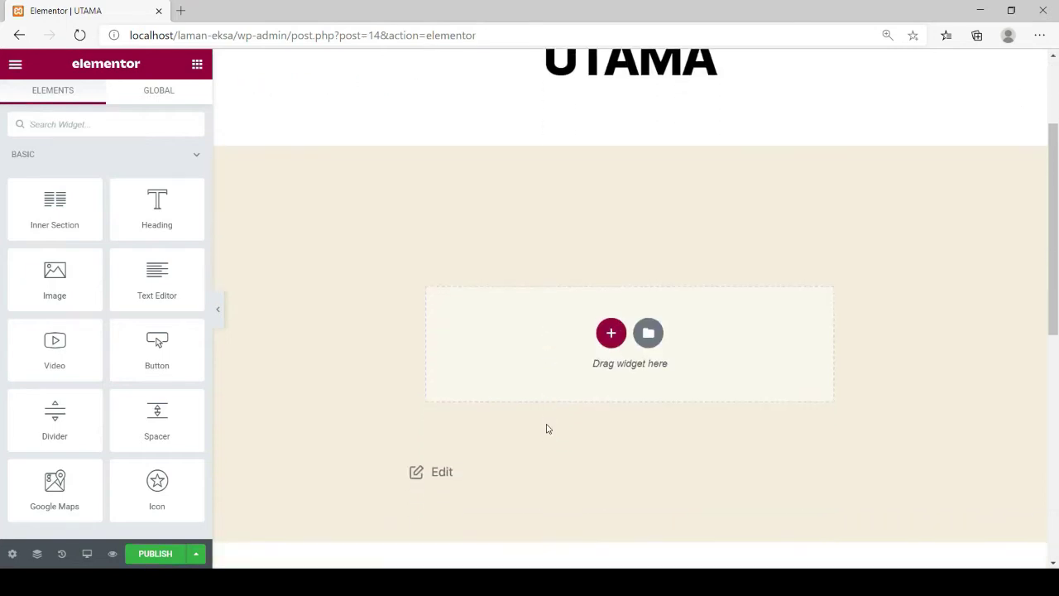
click(11, 555)
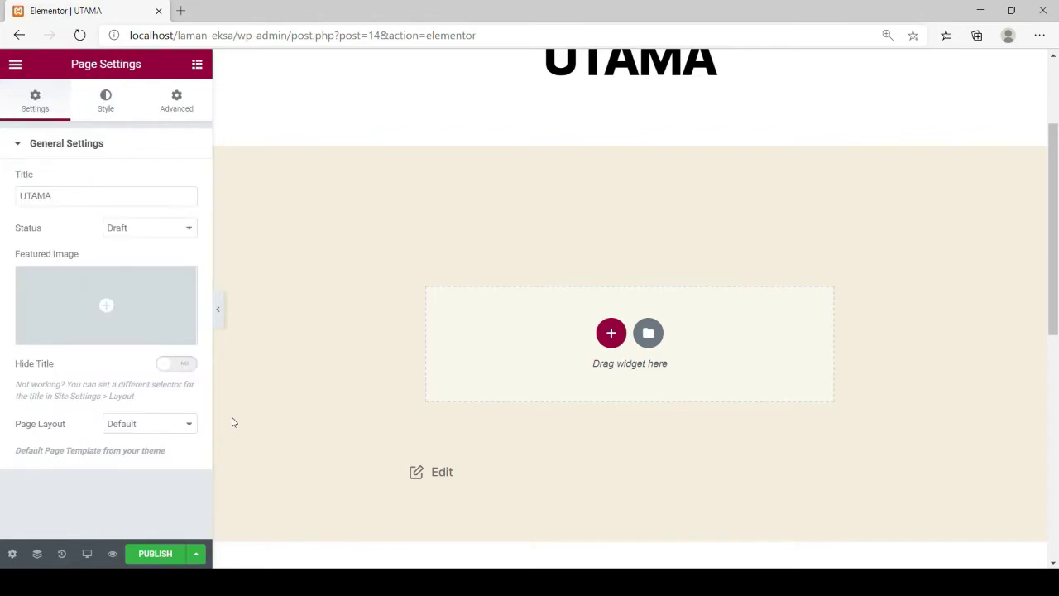
click(160, 458)
click(154, 554)
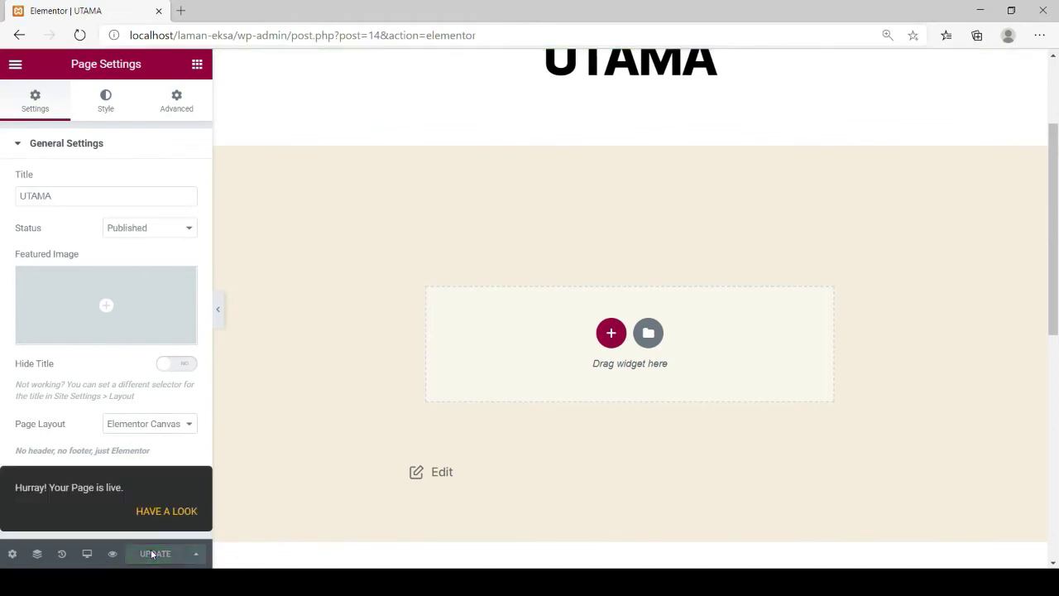
click(172, 512)
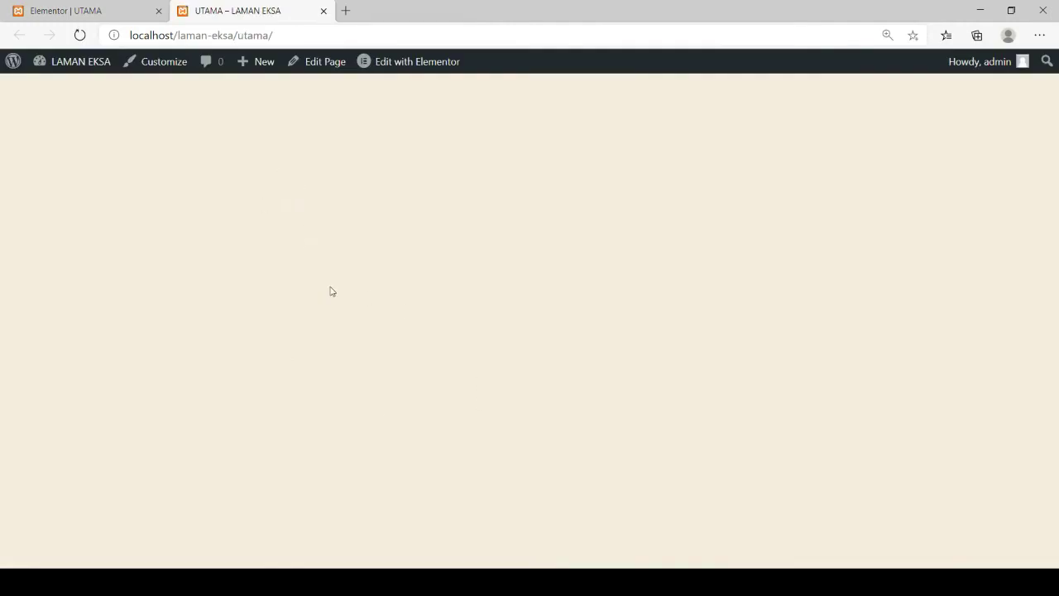
Step: Return to the Elementor editor, exit to the dashboard and open the list of all pages
click(70, 11)
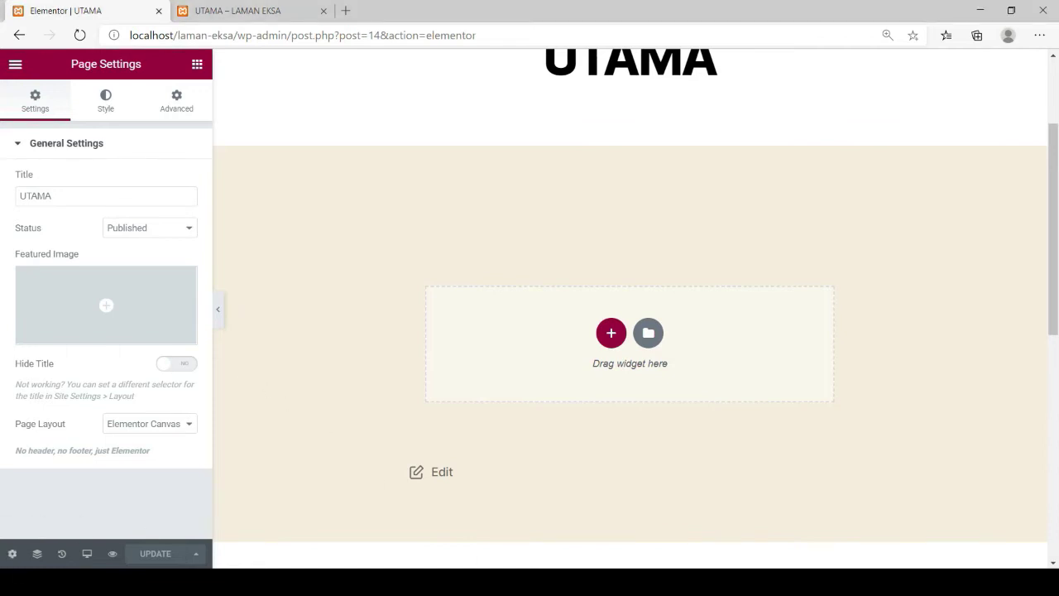
click(13, 66)
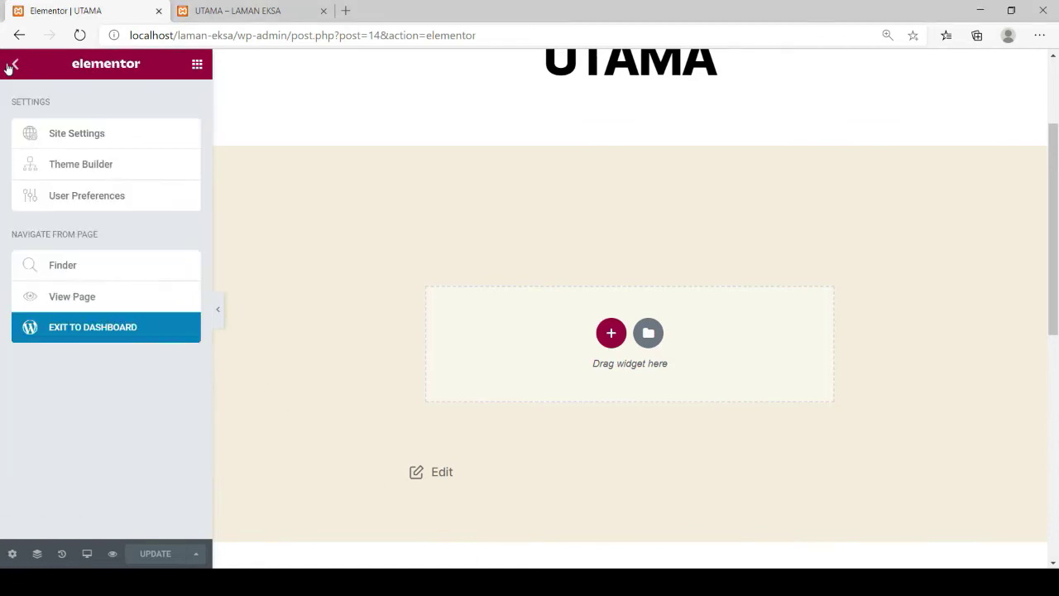
click(93, 334)
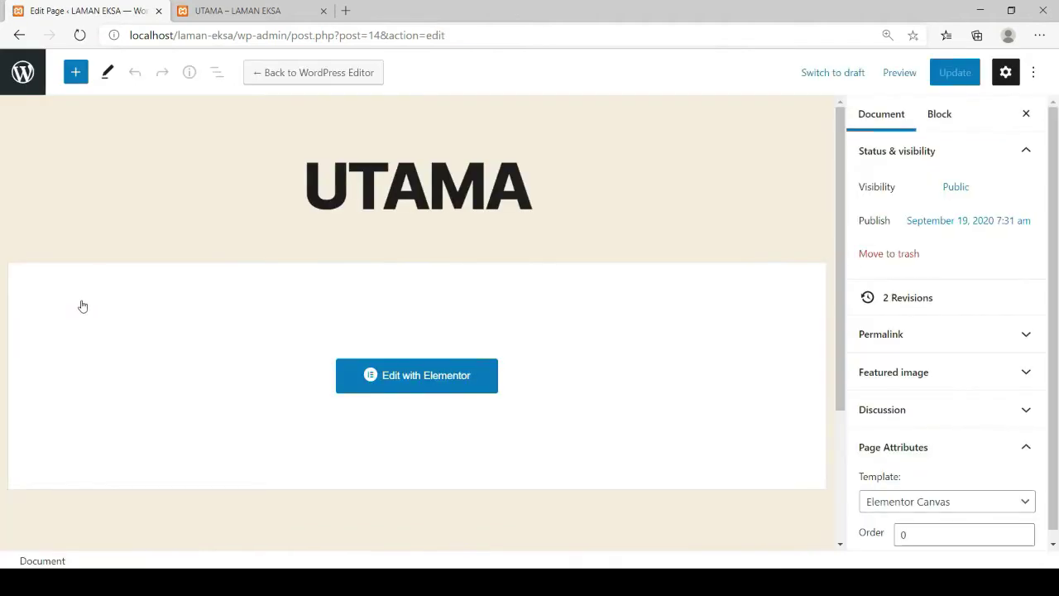
click(19, 74)
mouse_move(23, 454)
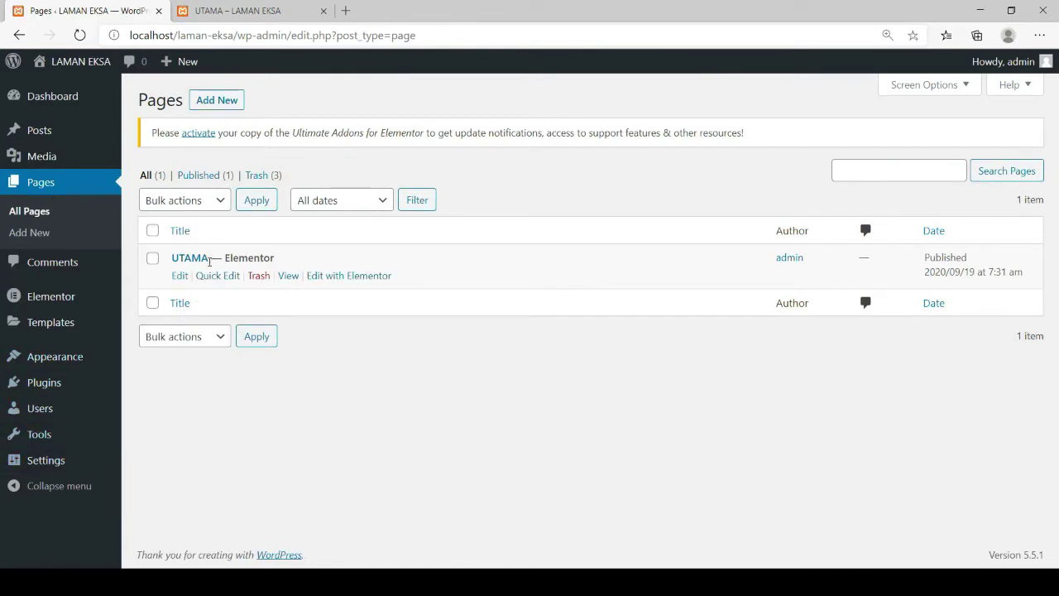
Step: Create and publish a new page titled CARTA GANTT, then return to the list of pages
click(209, 100)
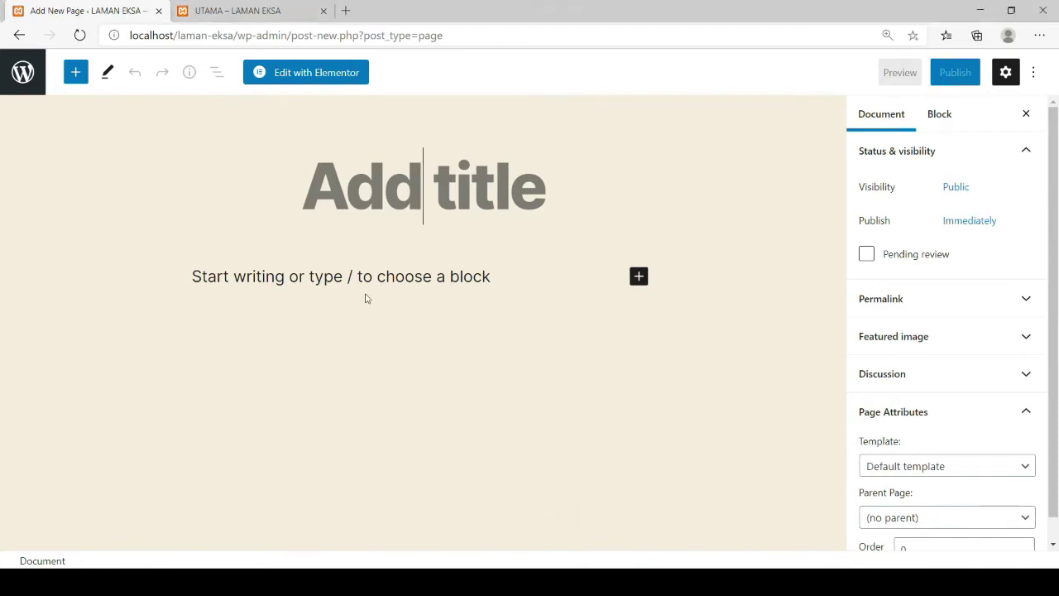
text(CARTA GANTT)
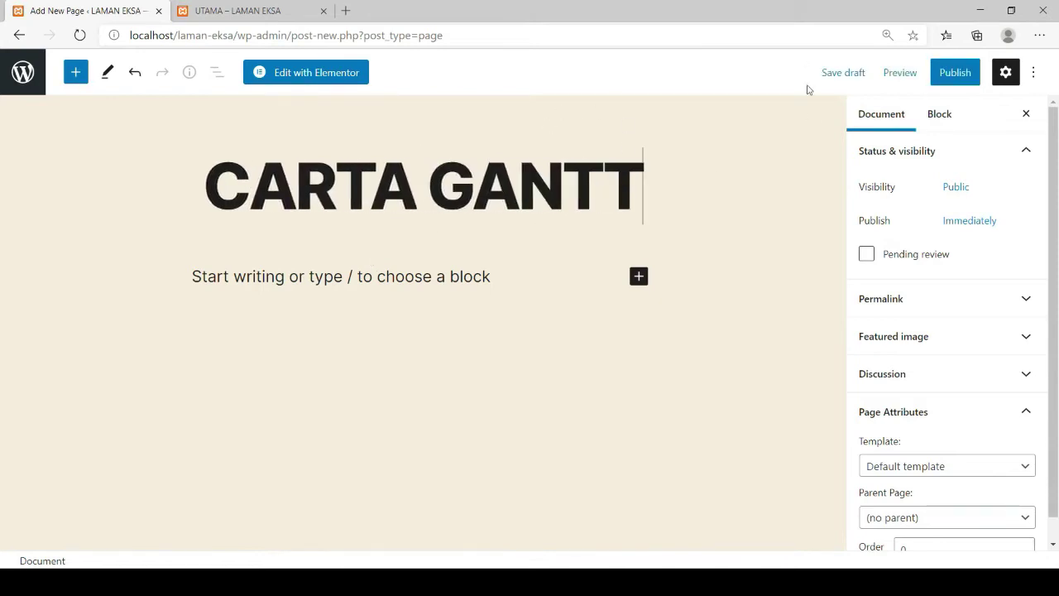
click(944, 74)
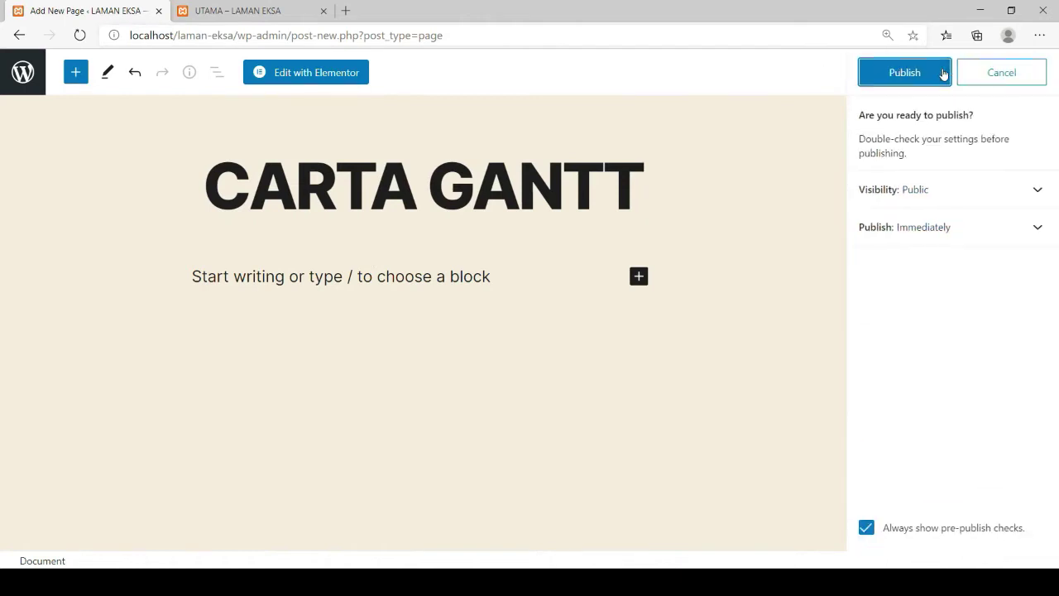
click(902, 72)
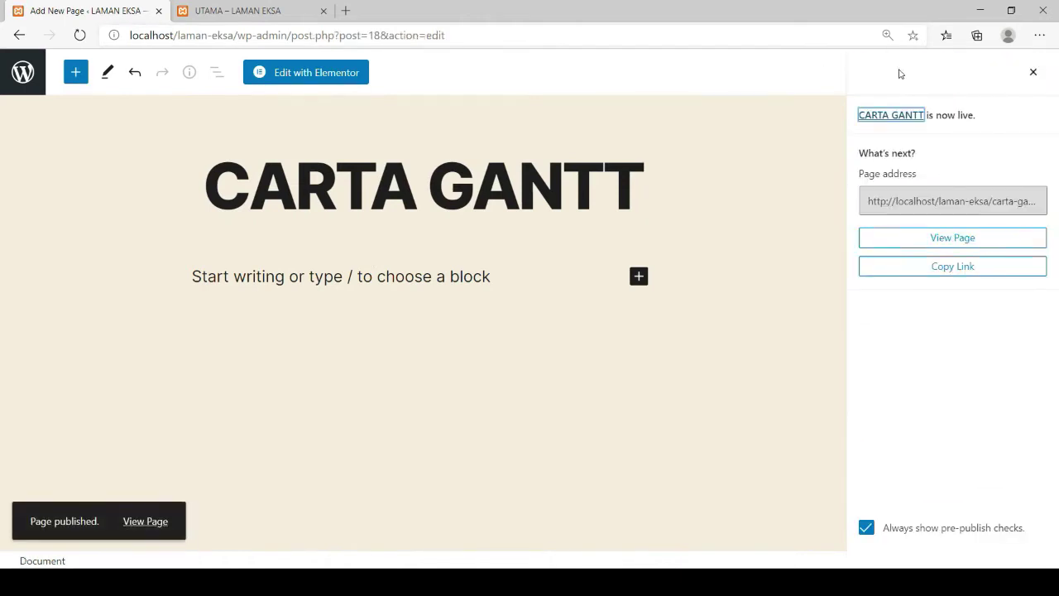
click(20, 72)
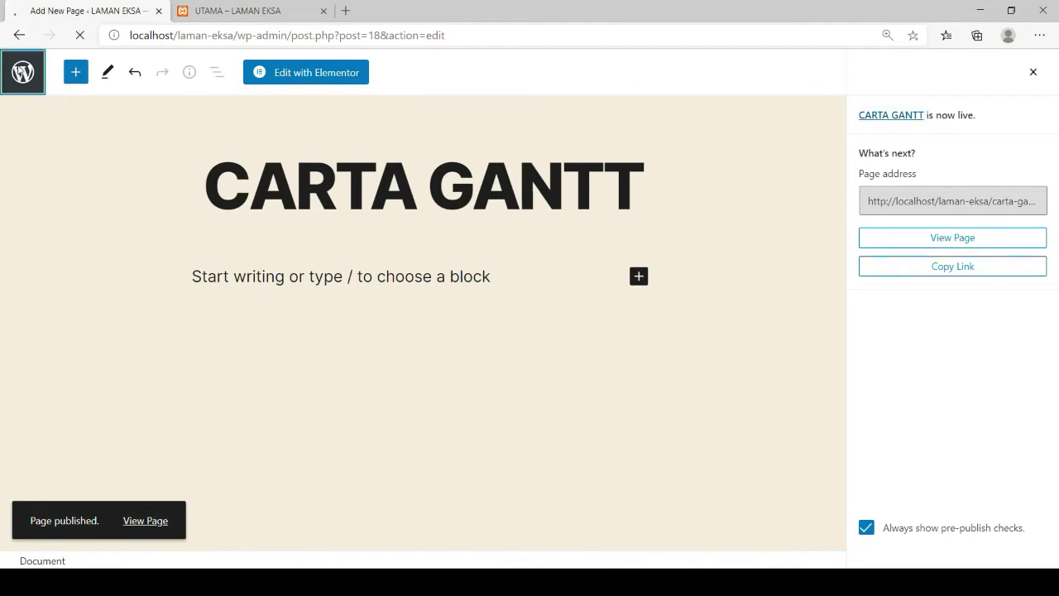
Step: Create and publish a new page titled GALERI AKTIVITI, then go back to the pages list
click(210, 101)
text(G)
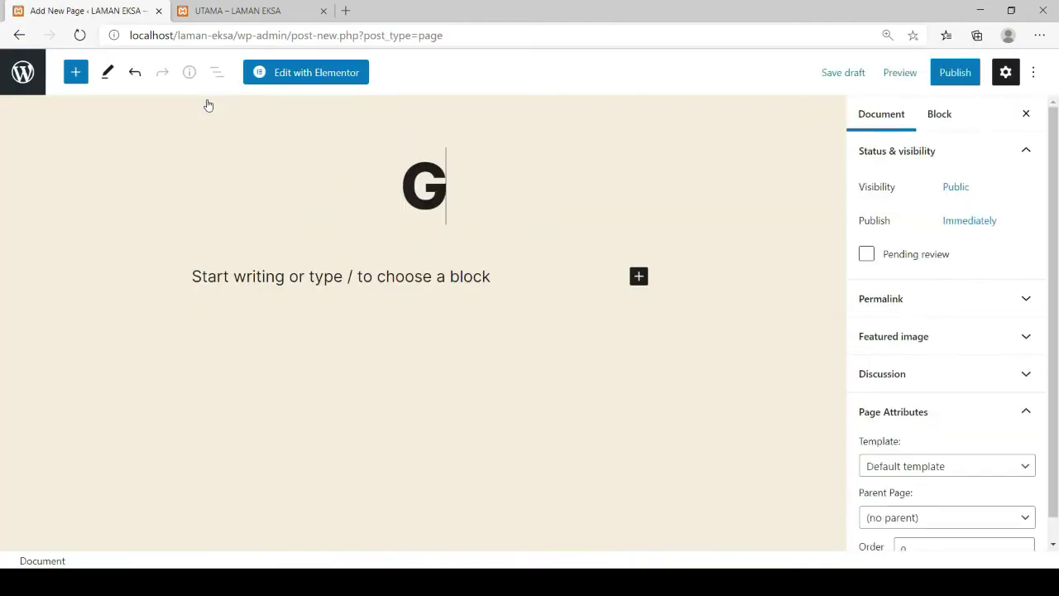
text(ALERI)
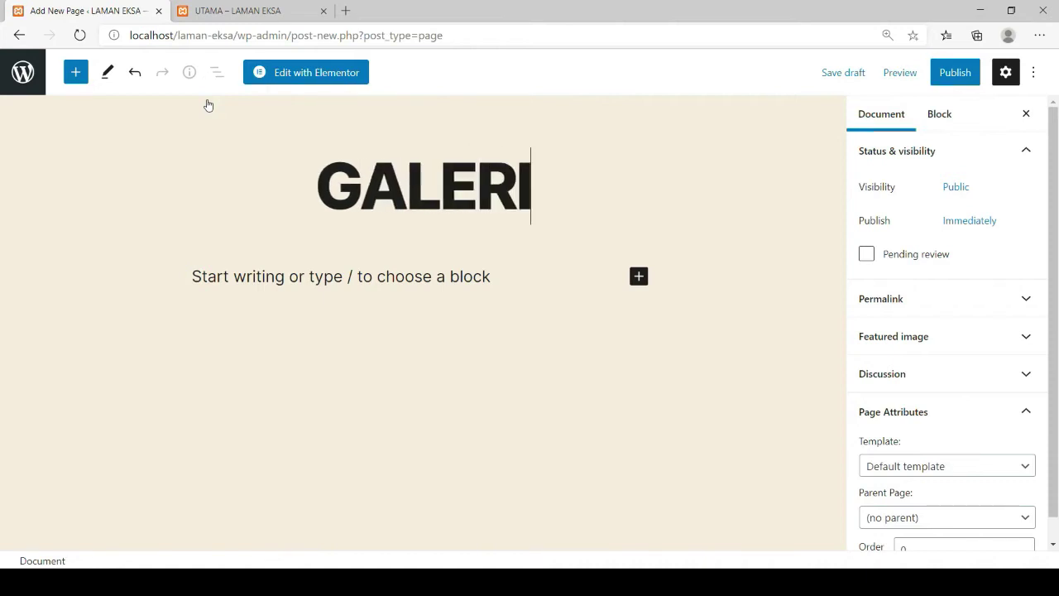
text( AKTIVTI)
key(BackSpace)
key(BackSpace)
text(ITI)
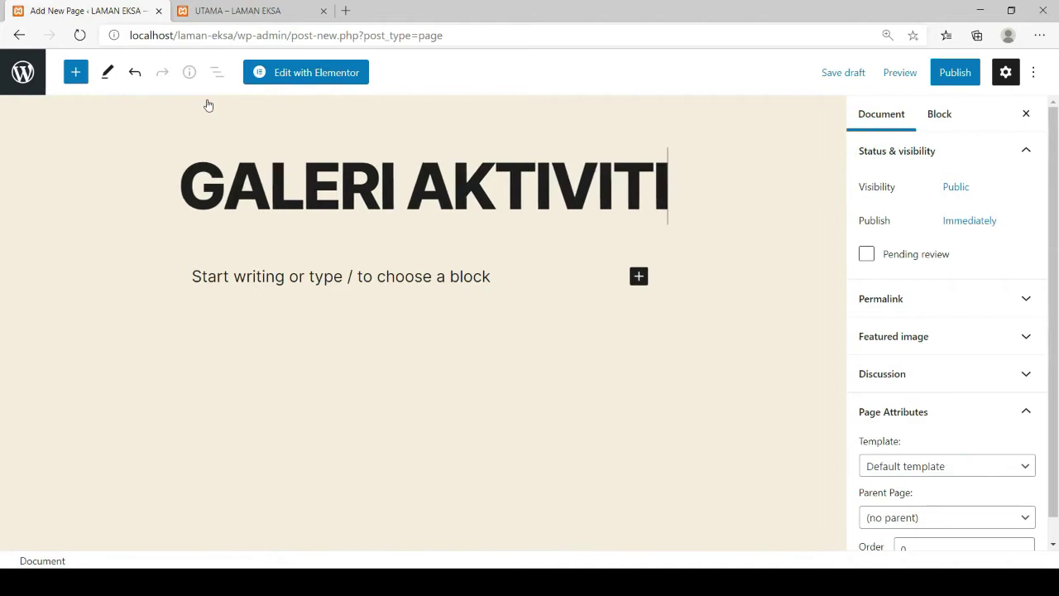
click(959, 73)
click(926, 74)
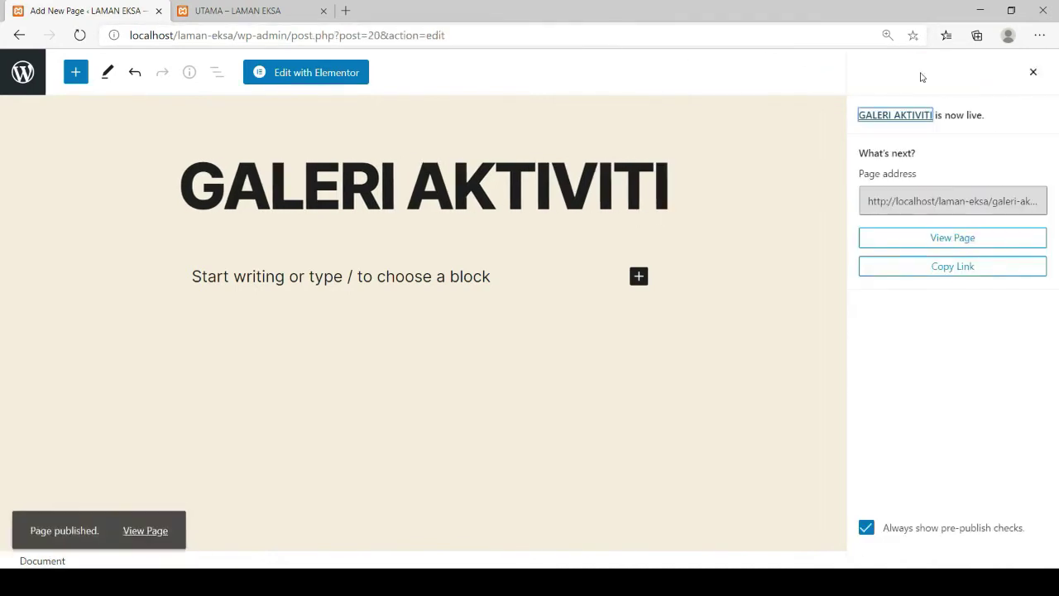
click(33, 74)
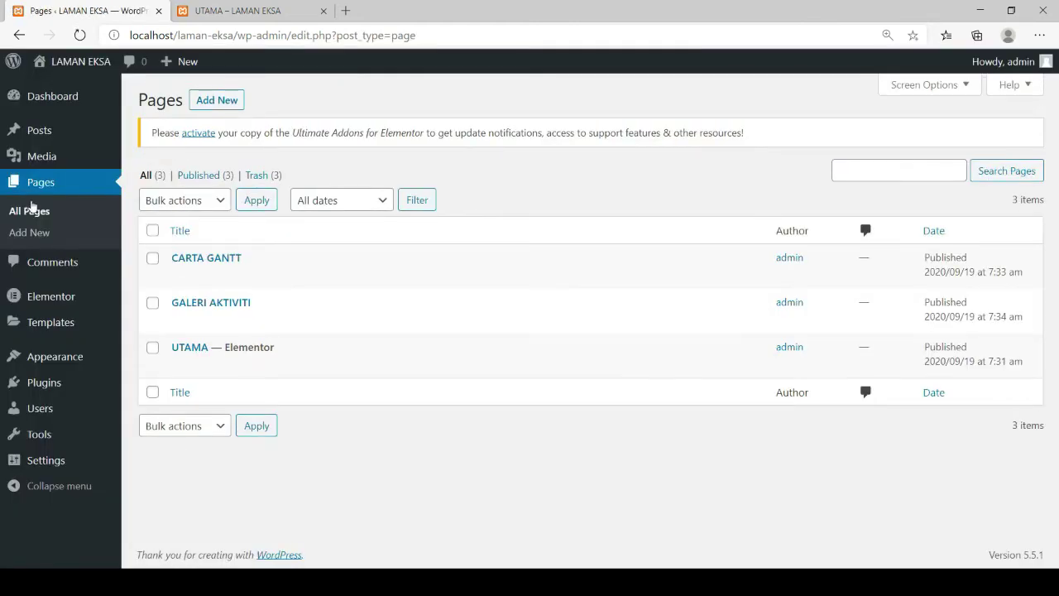
Step: Create and publish a new post titled AKTIVITI 01, then return to the posts list
mouse_move(35, 133)
click(43, 130)
click(210, 100)
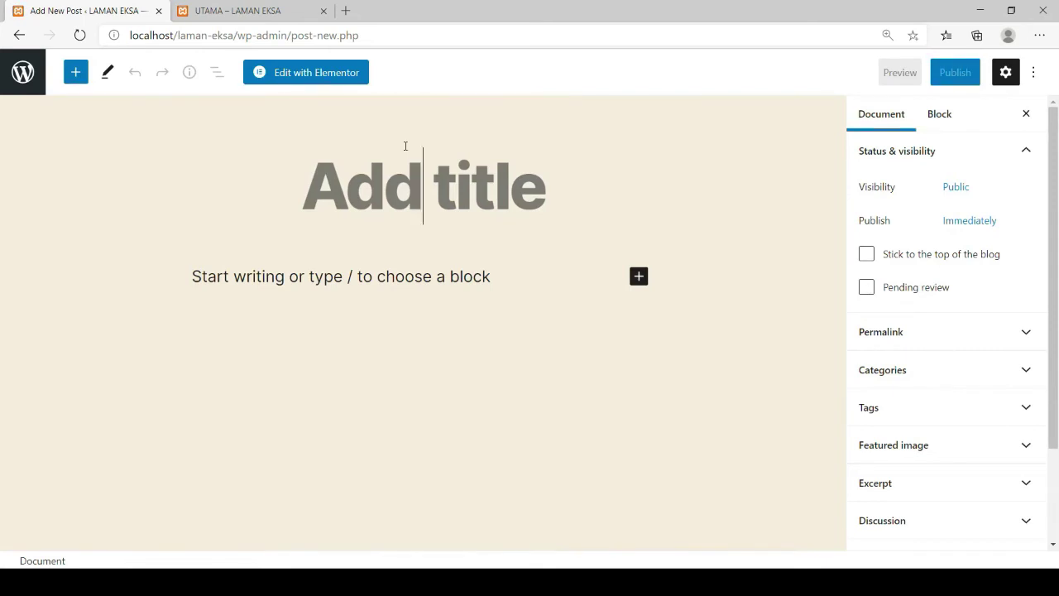
text(AK)
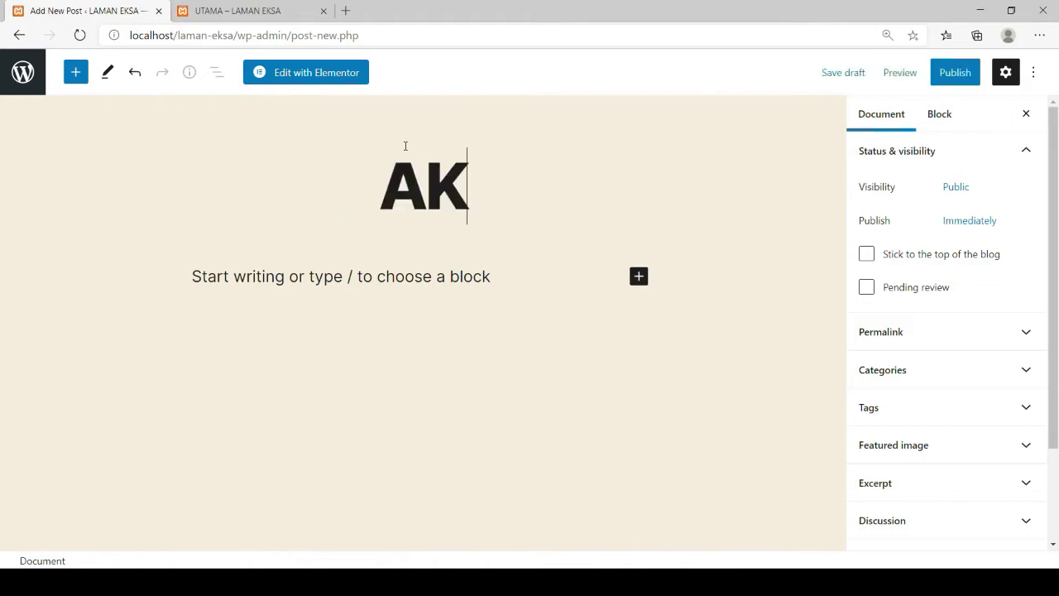
text(TIVI 01)
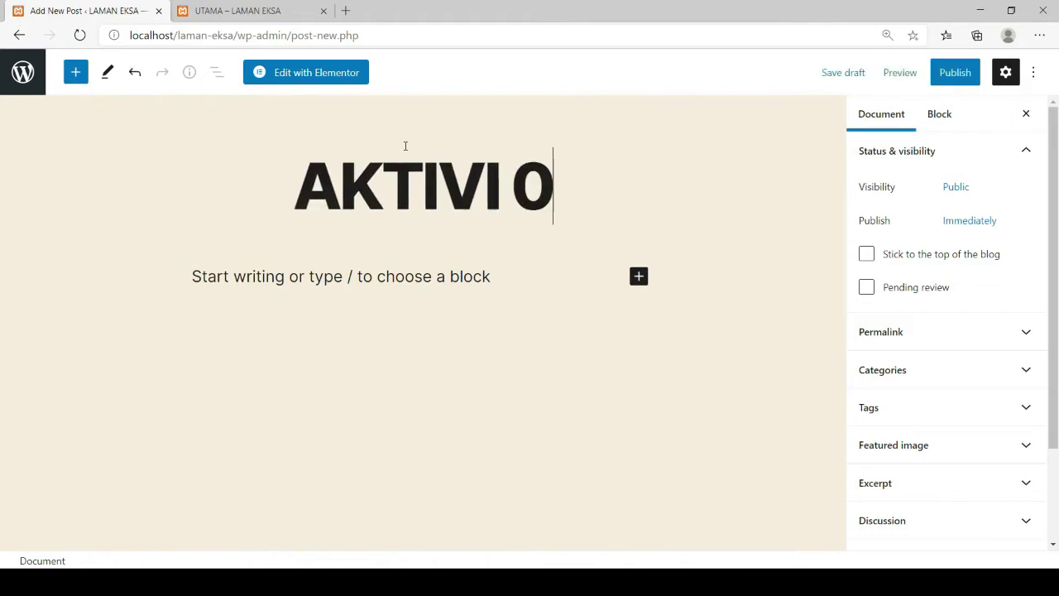
click(492, 180)
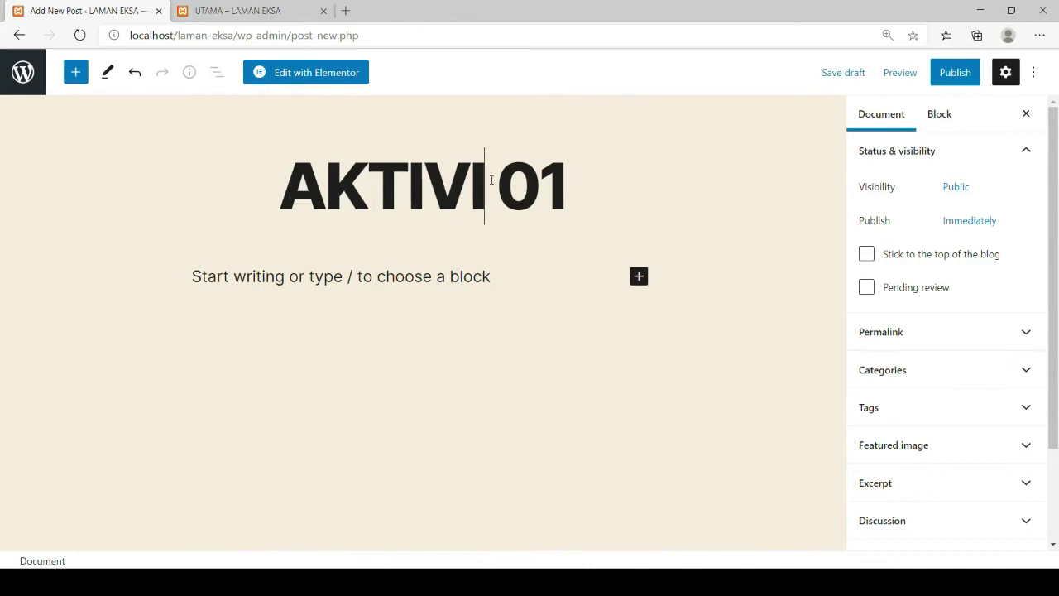
text(TI)
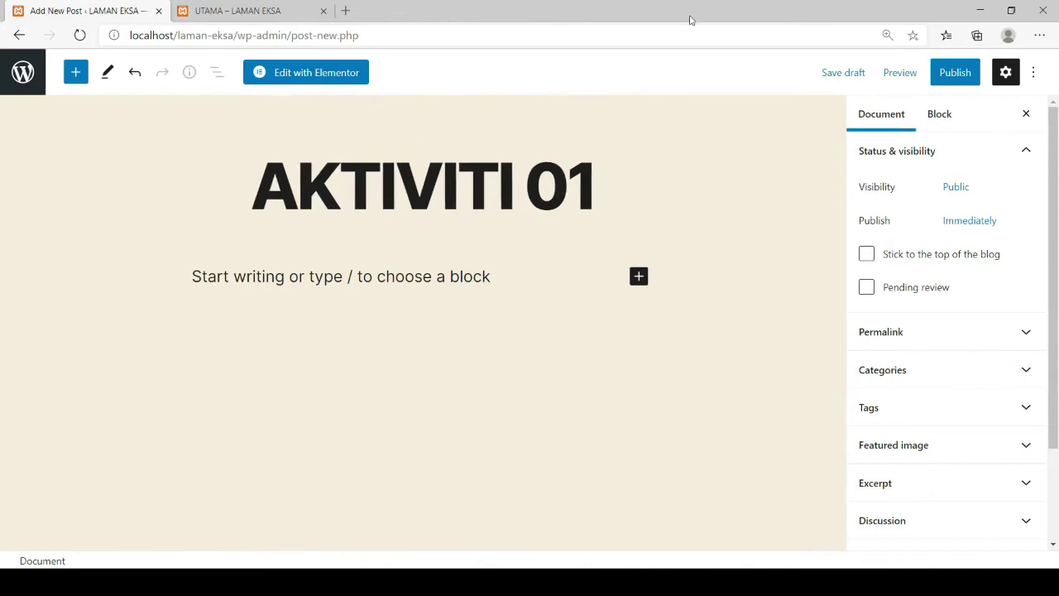
click(949, 82)
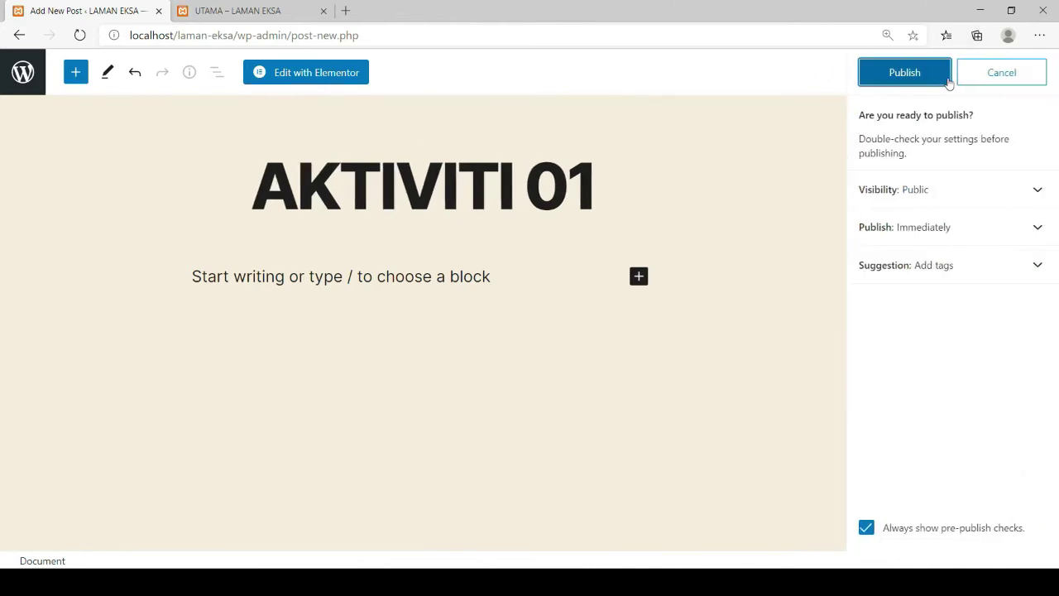
click(912, 73)
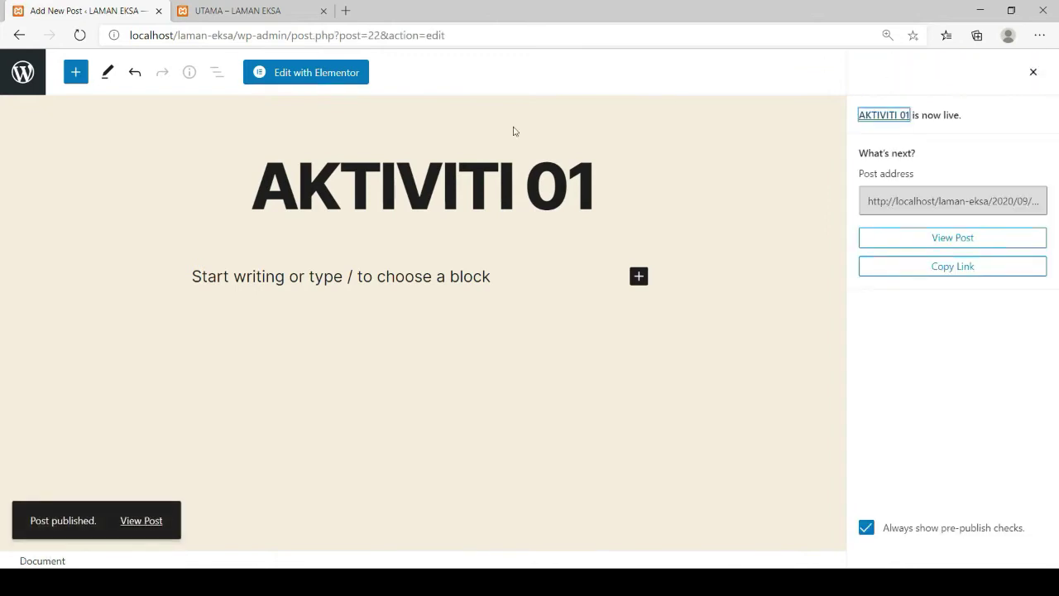
click(11, 76)
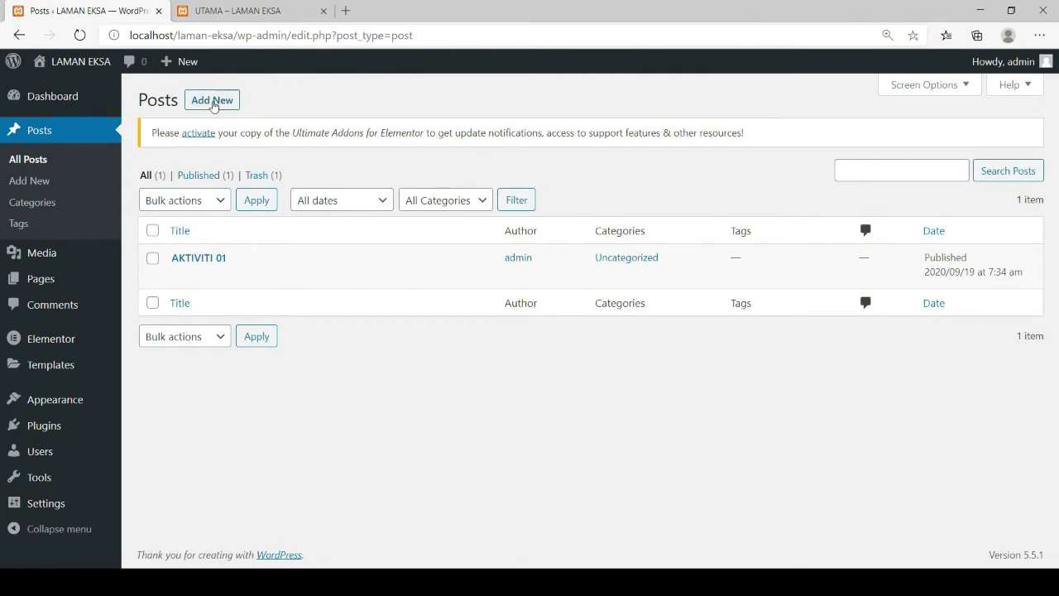
Step: Create and publish a second post titled AKTIVITI 02, then return to the posts list
click(213, 101)
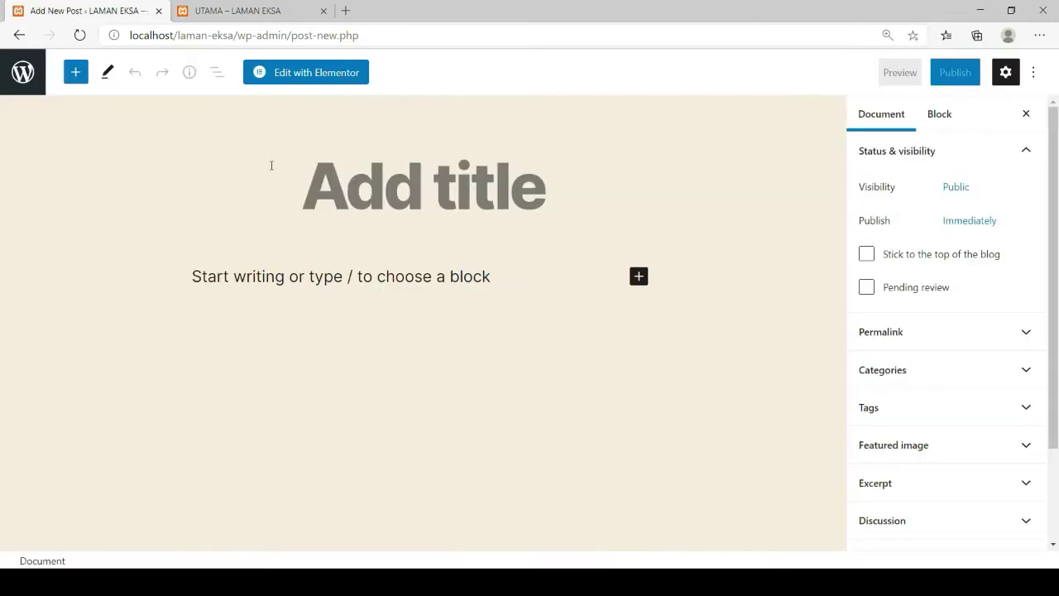
text(AKTIVIT)
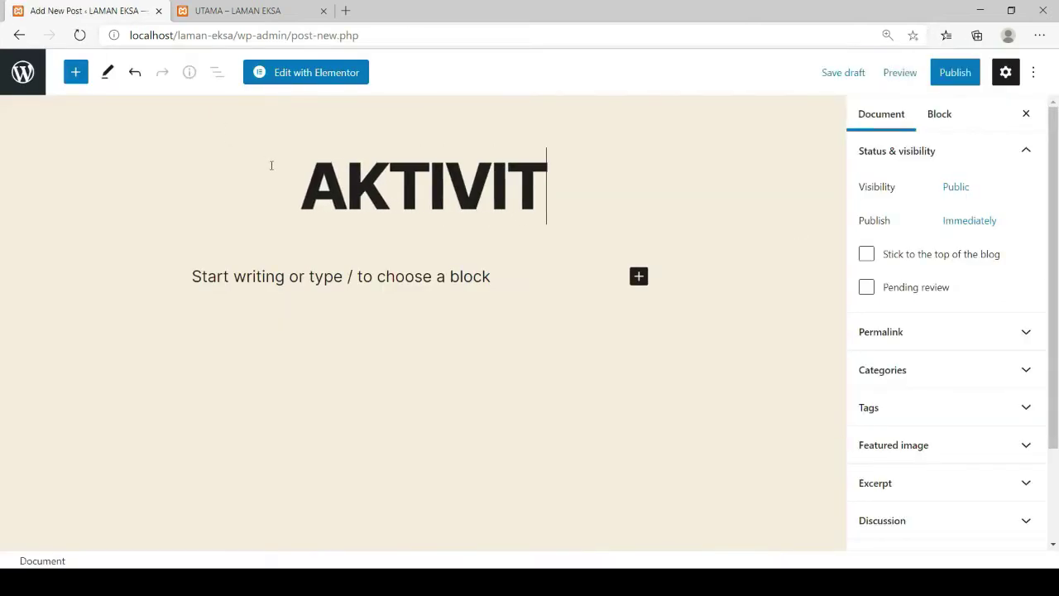
text(I 03)
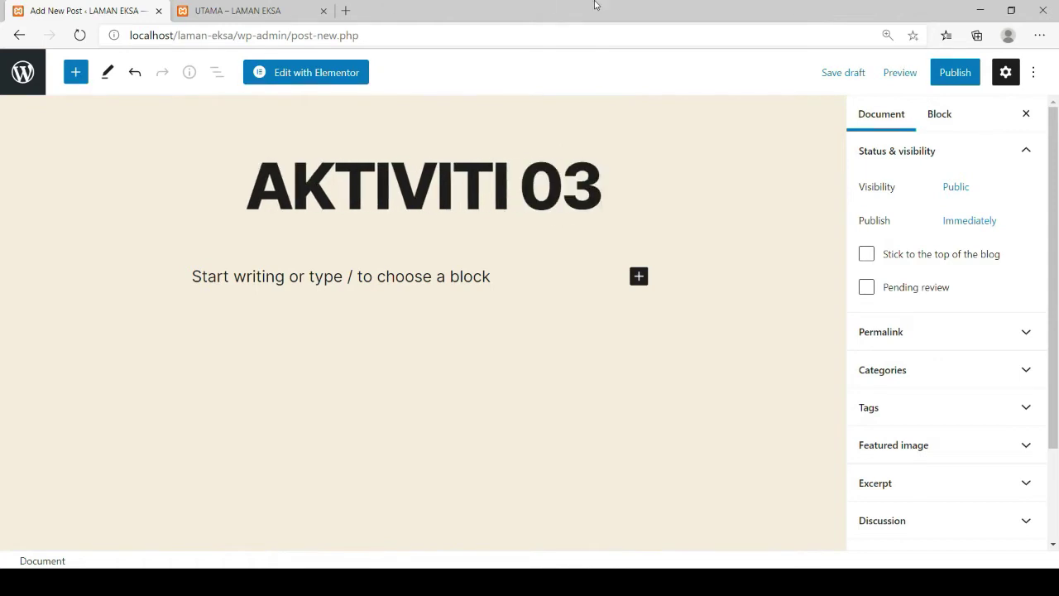
click(955, 72)
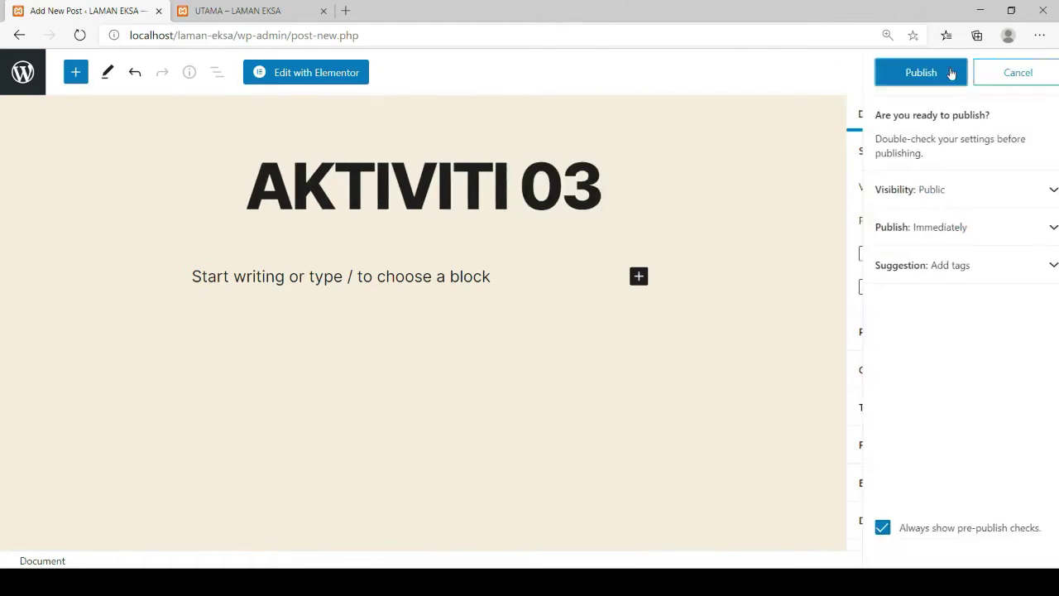
click(578, 189)
key(Delete)
text(2)
click(910, 73)
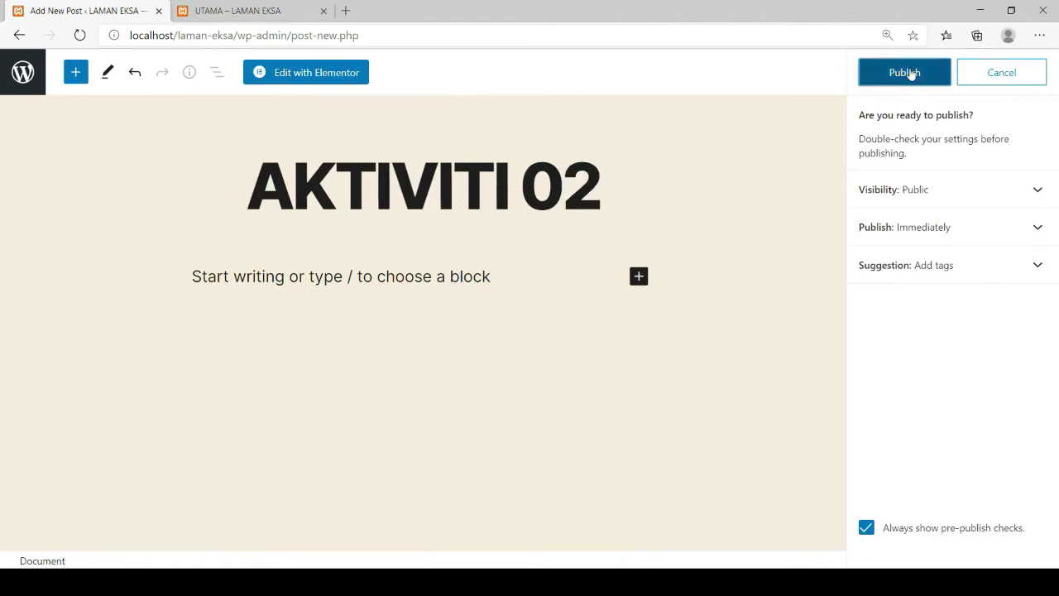
click(18, 77)
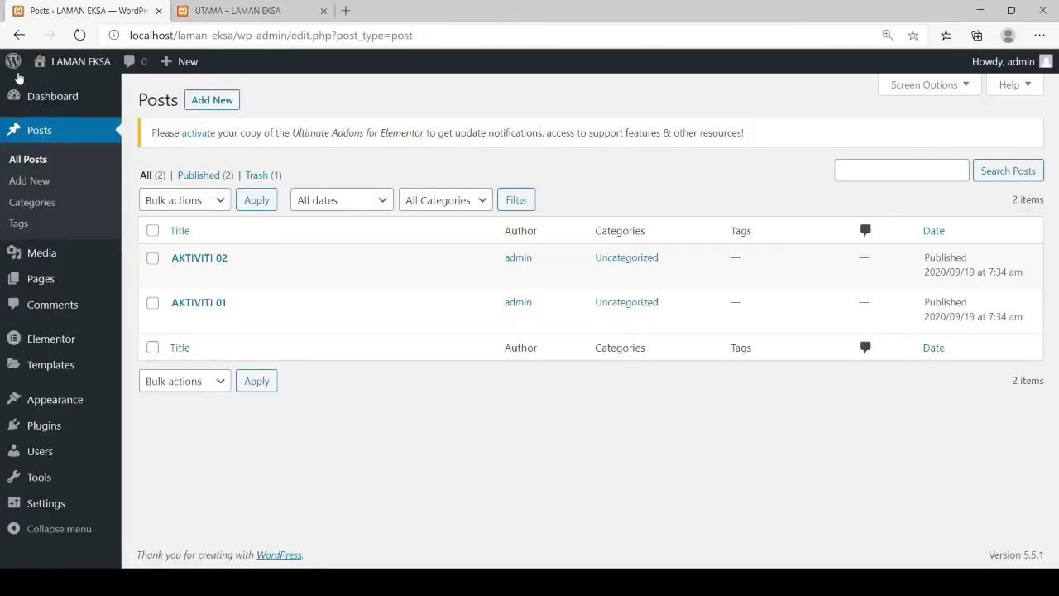
Step: Create and publish a third post titled AKTIVITI 03, then return to the posts list
click(209, 105)
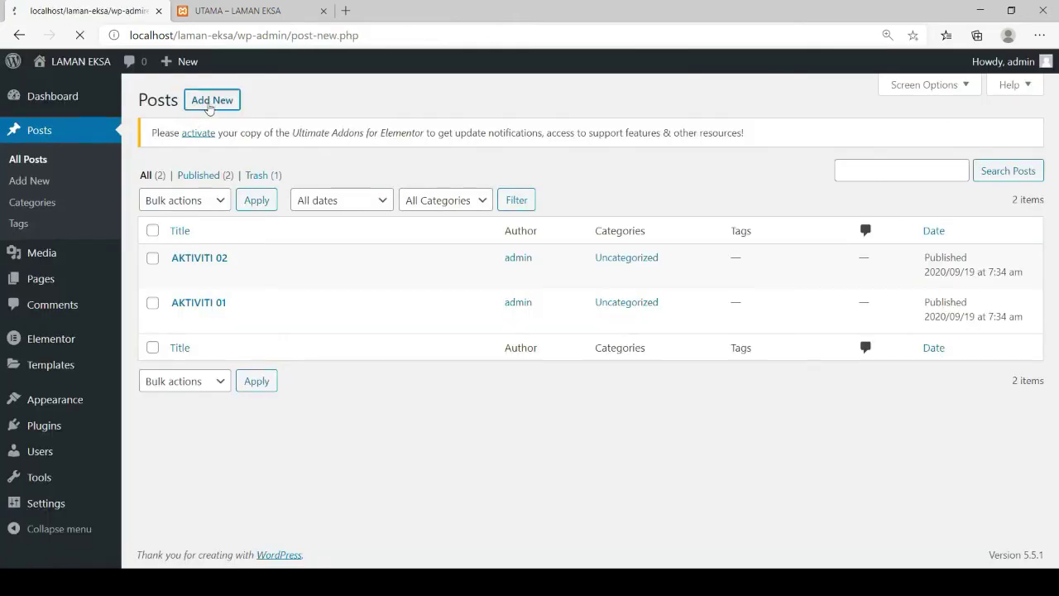
text(AKTIVITI 03)
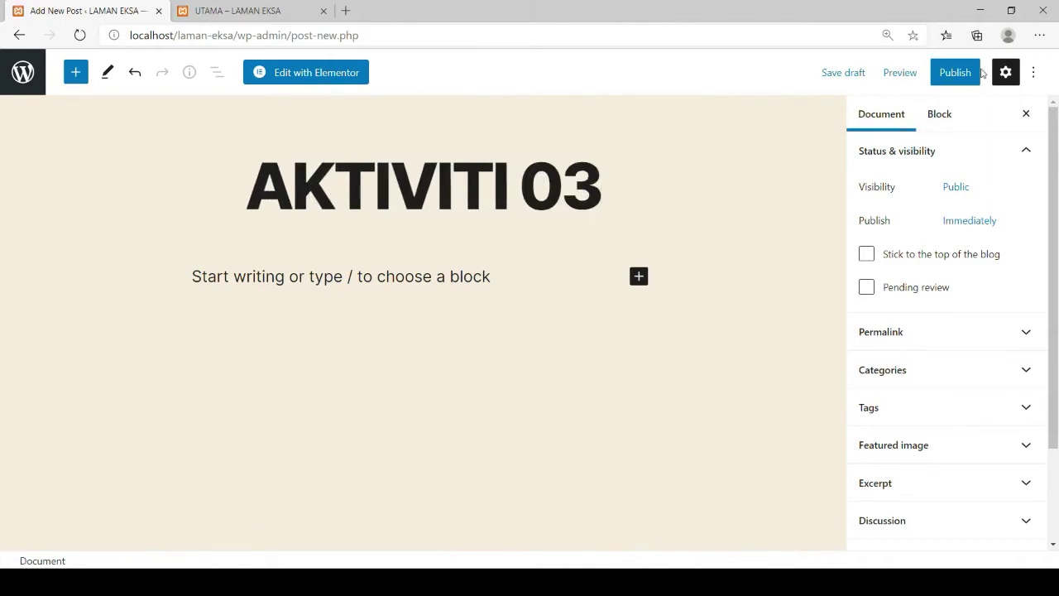
click(956, 73)
click(917, 75)
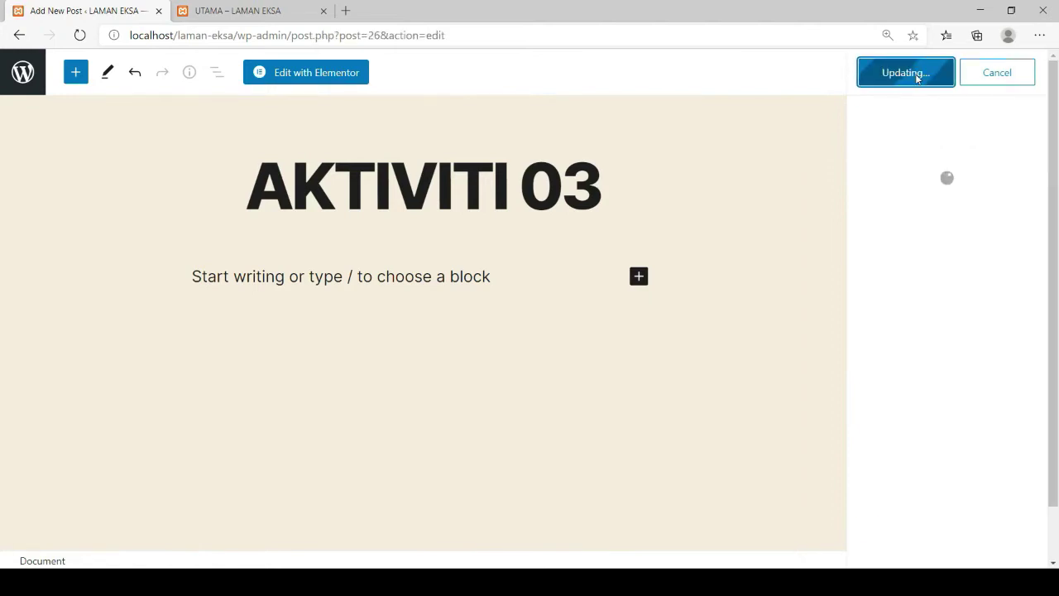
click(17, 74)
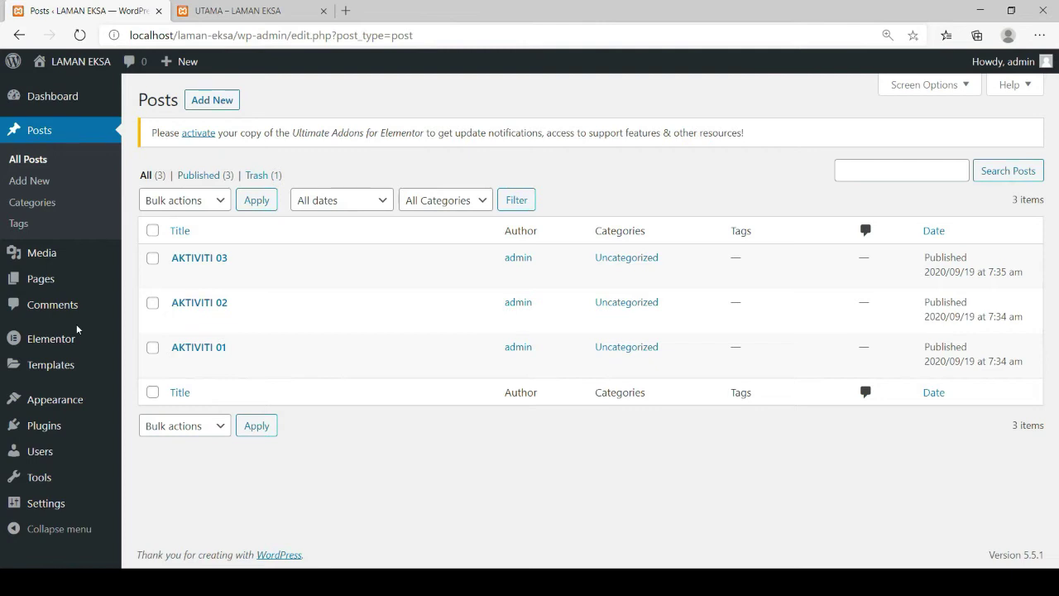
Step: Create a navigation menu named EKSAMENU and list all the pages available as menu items
mouse_move(114, 491)
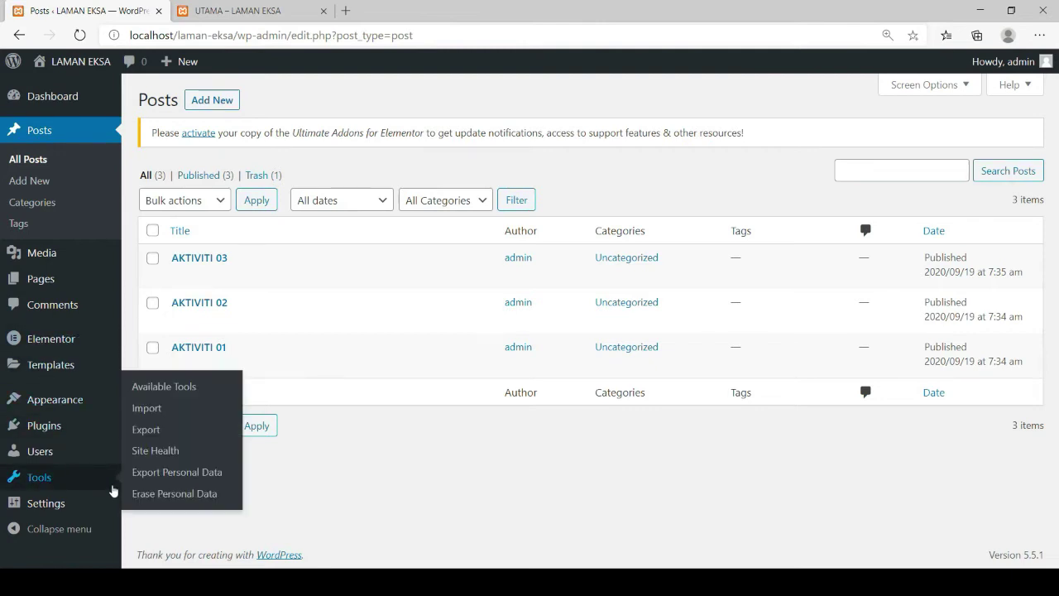
mouse_move(61, 400)
mouse_move(64, 346)
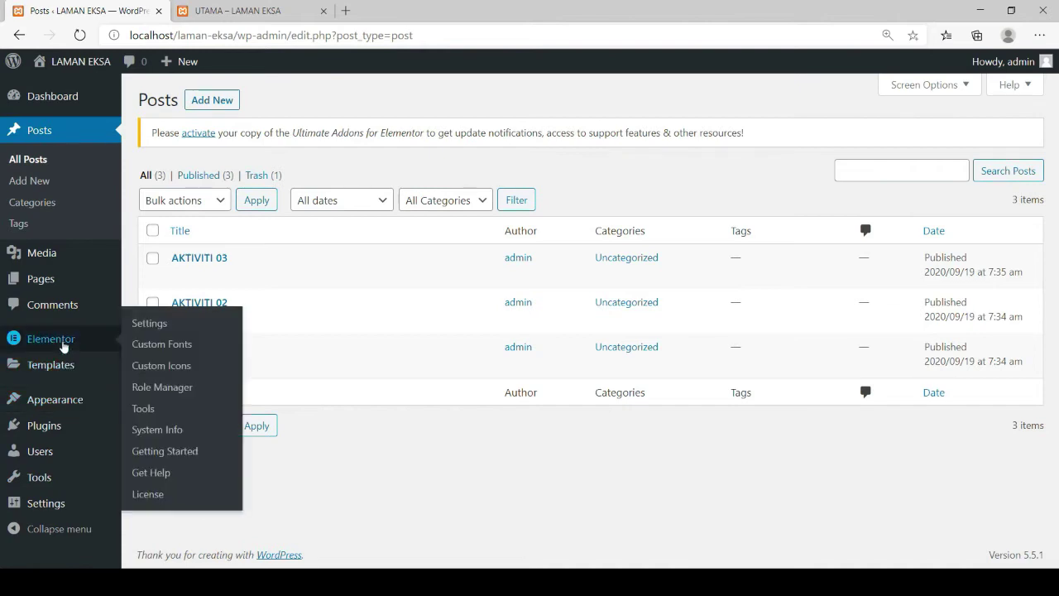
mouse_move(47, 424)
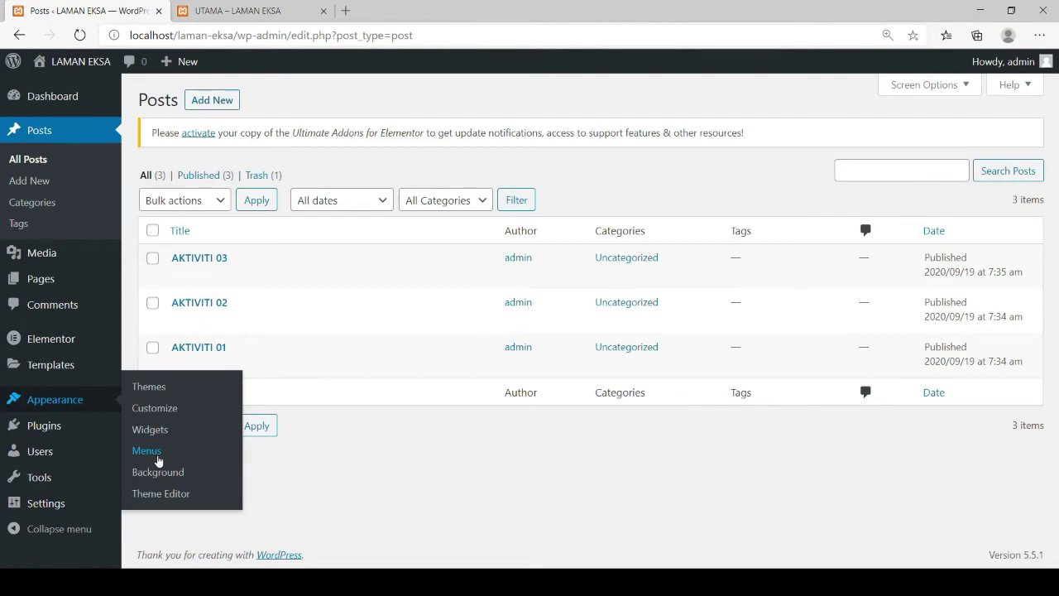
click(158, 460)
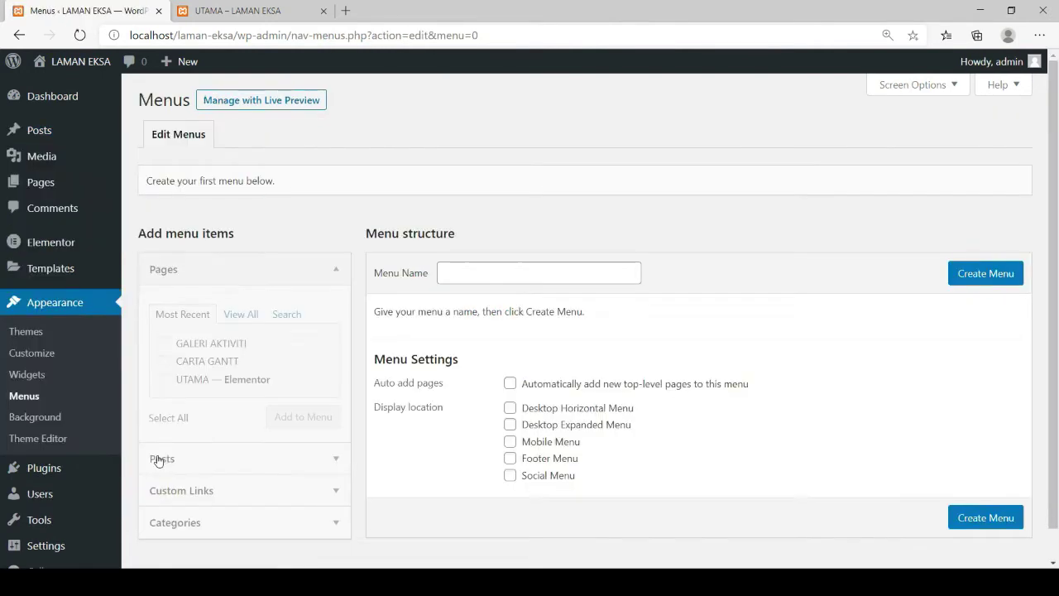
click(487, 267)
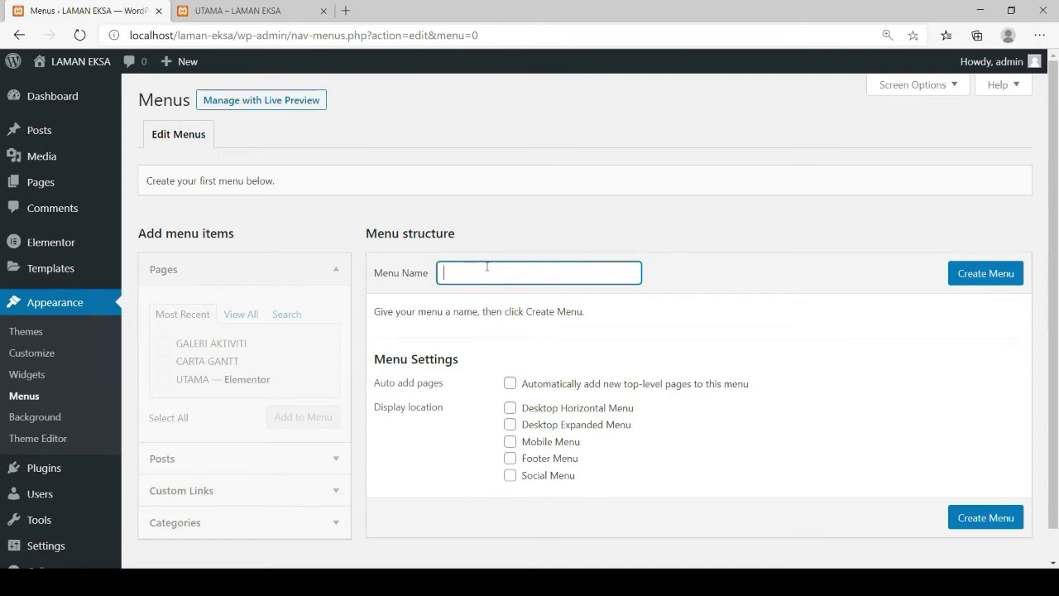
text(EKSAMEN)
click(981, 276)
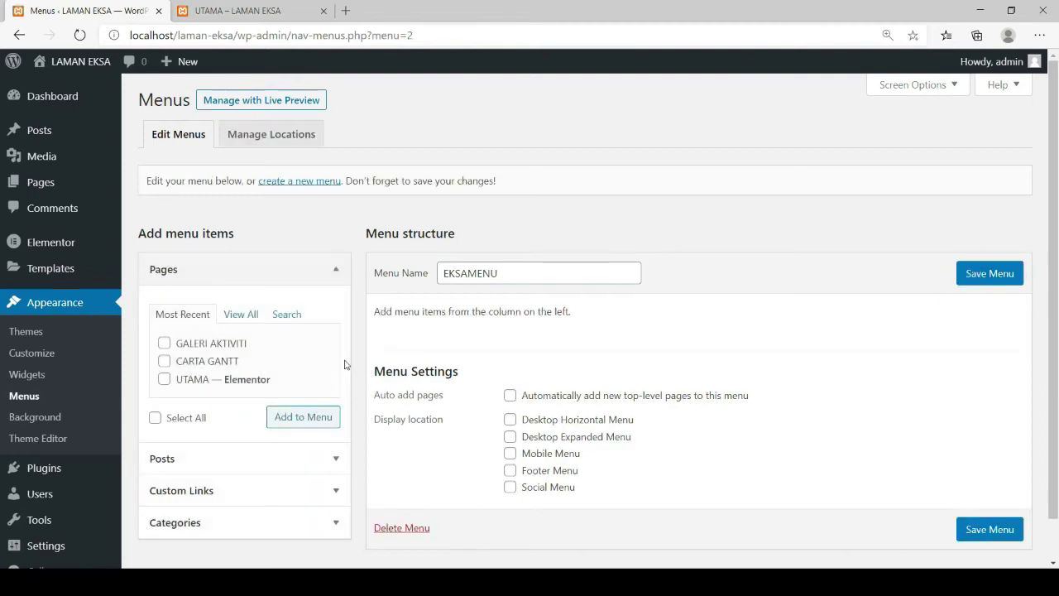
click(242, 316)
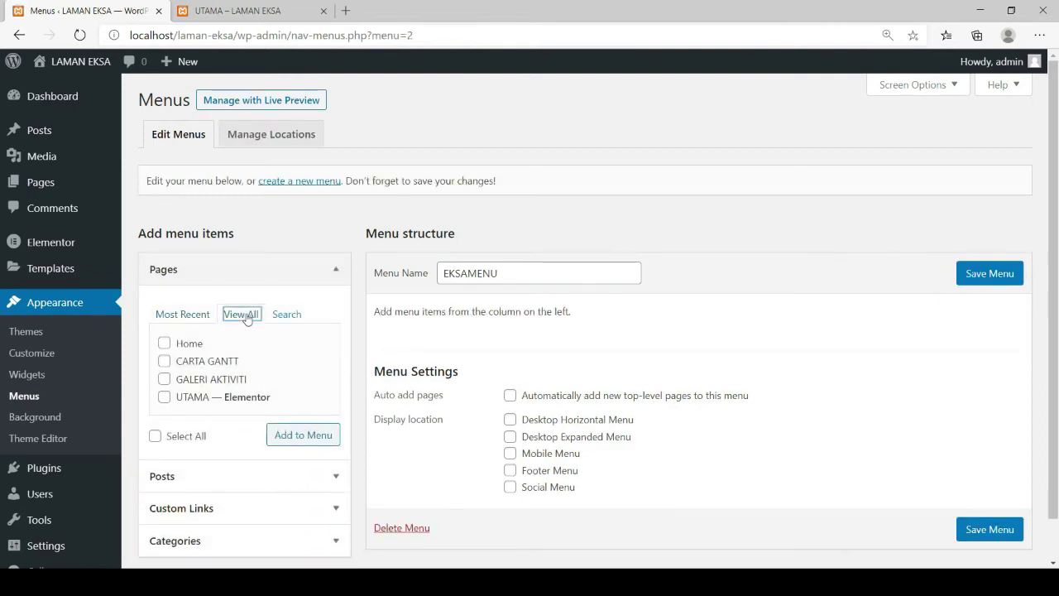
Step: Add the UTAMA, GALERI AKTIVITI and CARTA GANTT pages to EKSAMENU, place UTAMA first, and save the menu
click(165, 399)
click(164, 379)
click(164, 361)
click(305, 442)
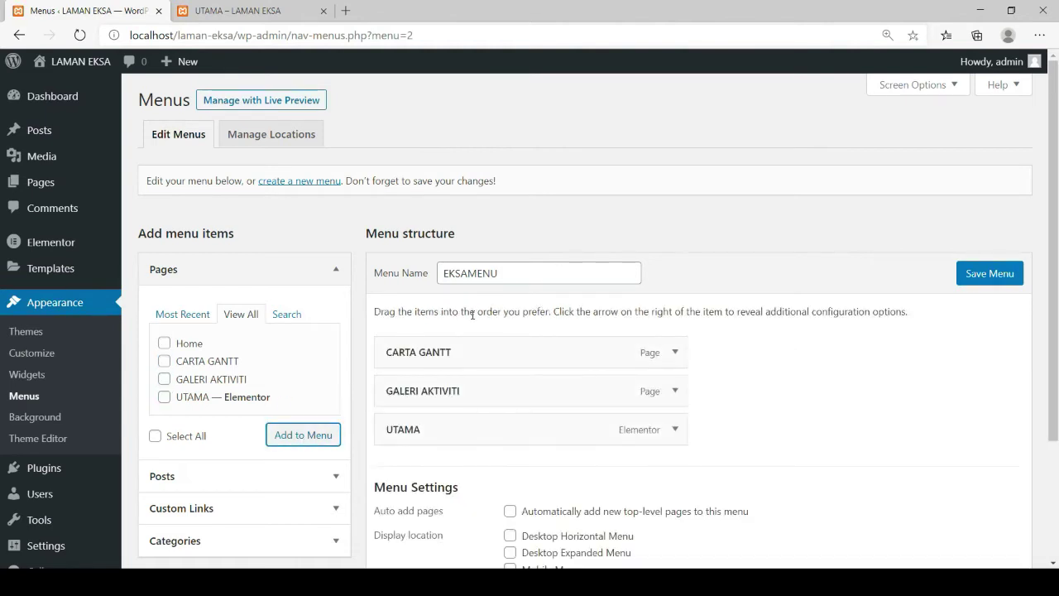
drag(428, 430, 432, 362)
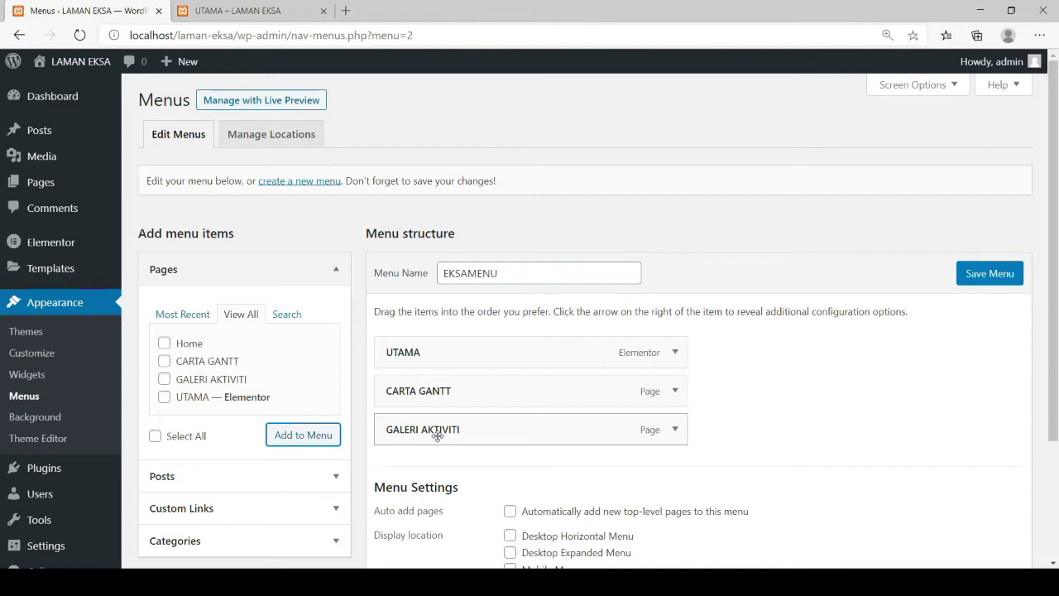
click(980, 276)
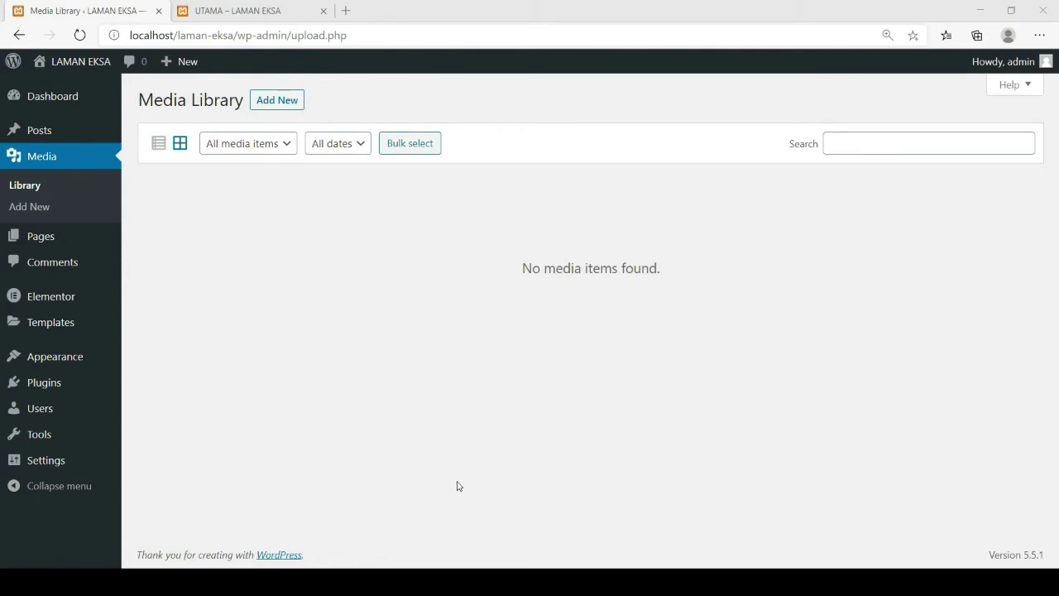
Step: Upload the EKSA images, including the logo, activity photos and charts, to the media library and look over them
click(615, 397)
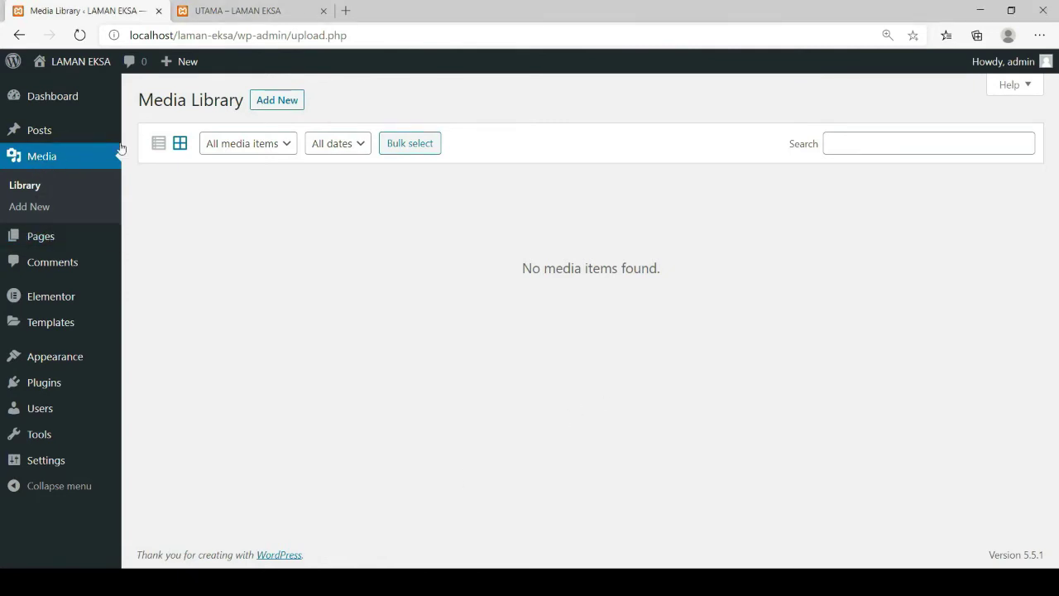
click(267, 105)
click(582, 217)
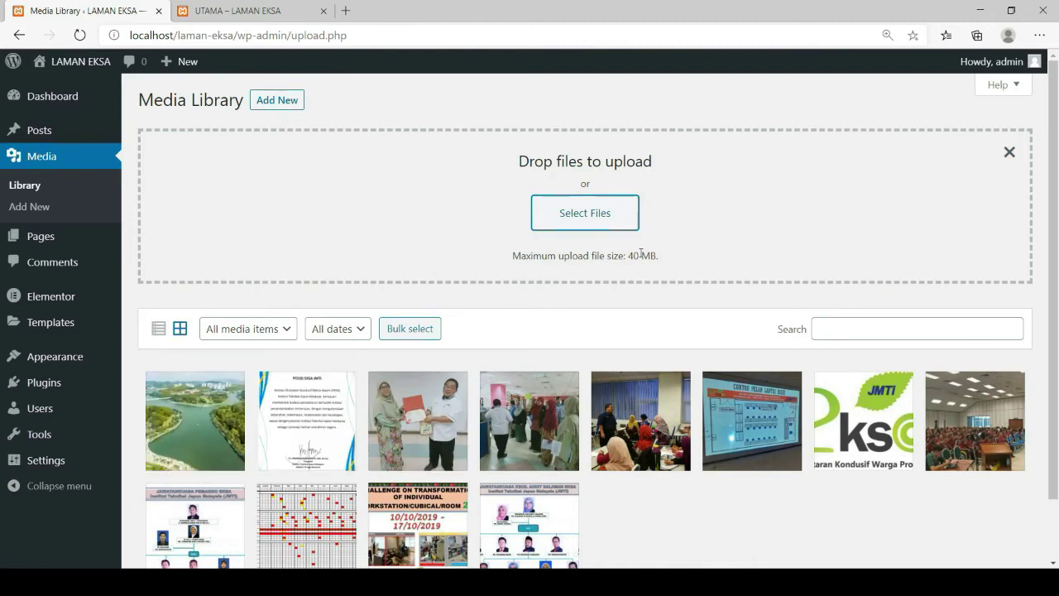
scroll(528, 327, down, 1)
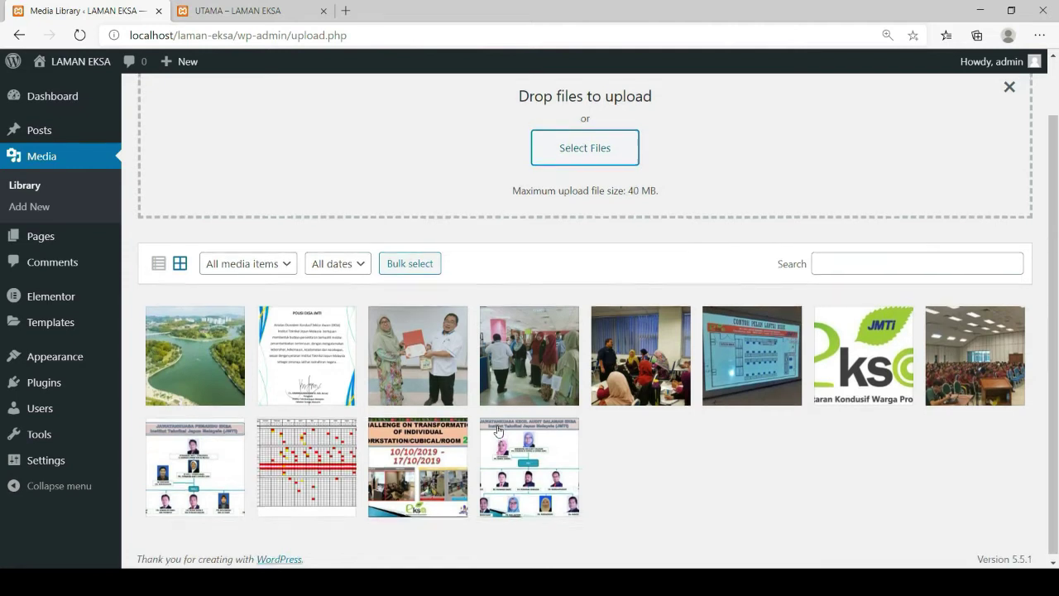
scroll(464, 381, up, 2)
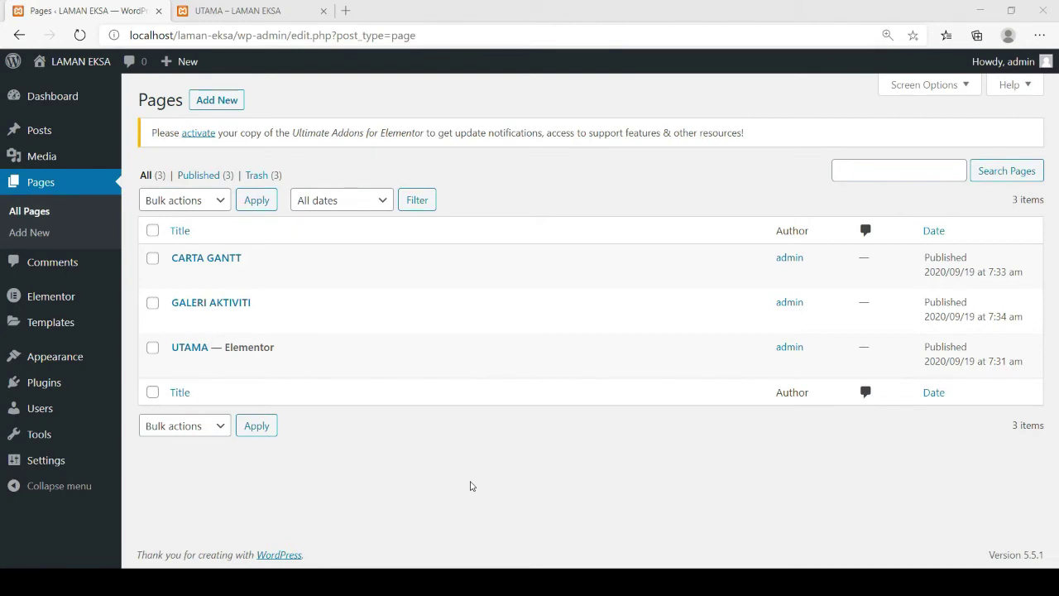
Step: Find the Astra theme by searching for ASTRA, then install and activate it
mouse_move(575, 367)
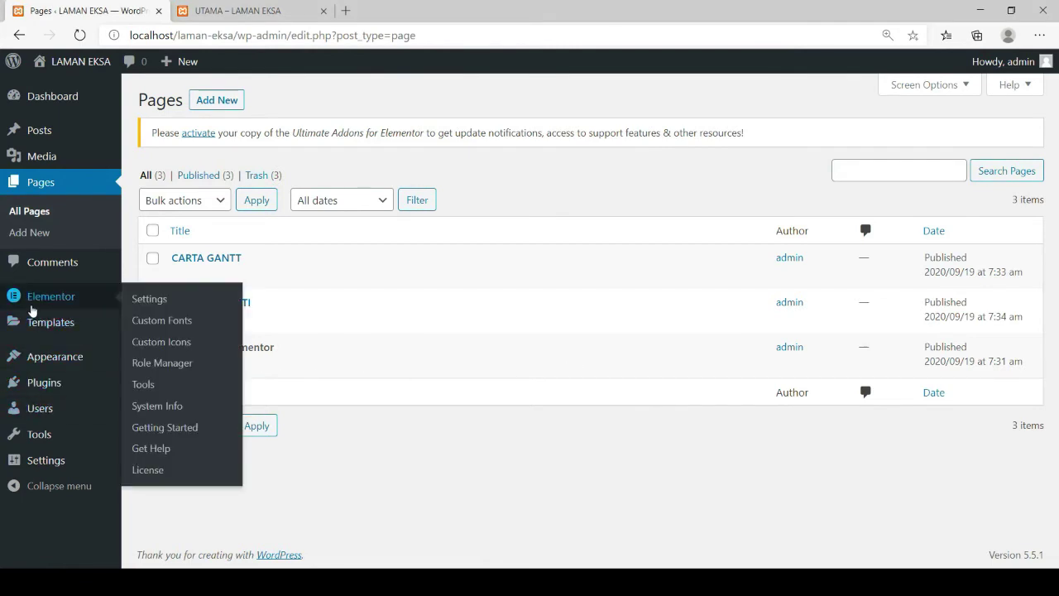
mouse_move(34, 368)
click(143, 364)
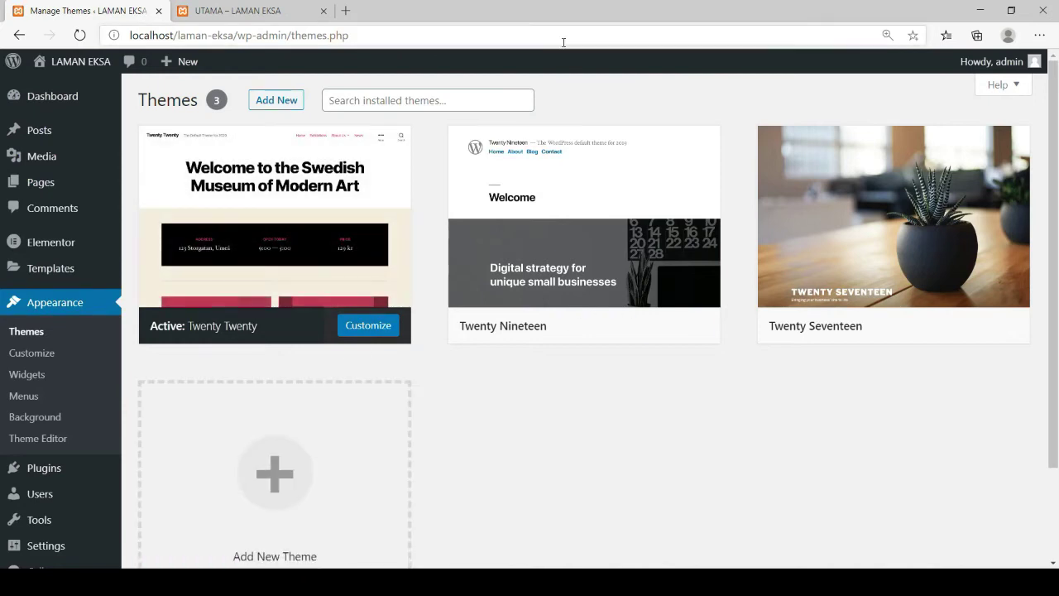
click(278, 101)
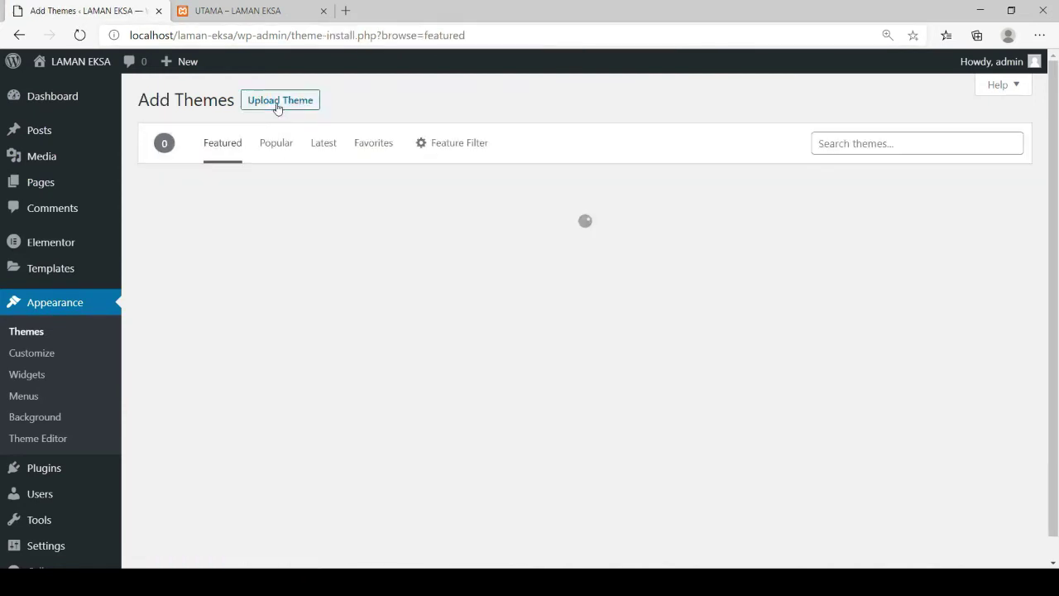
click(835, 148)
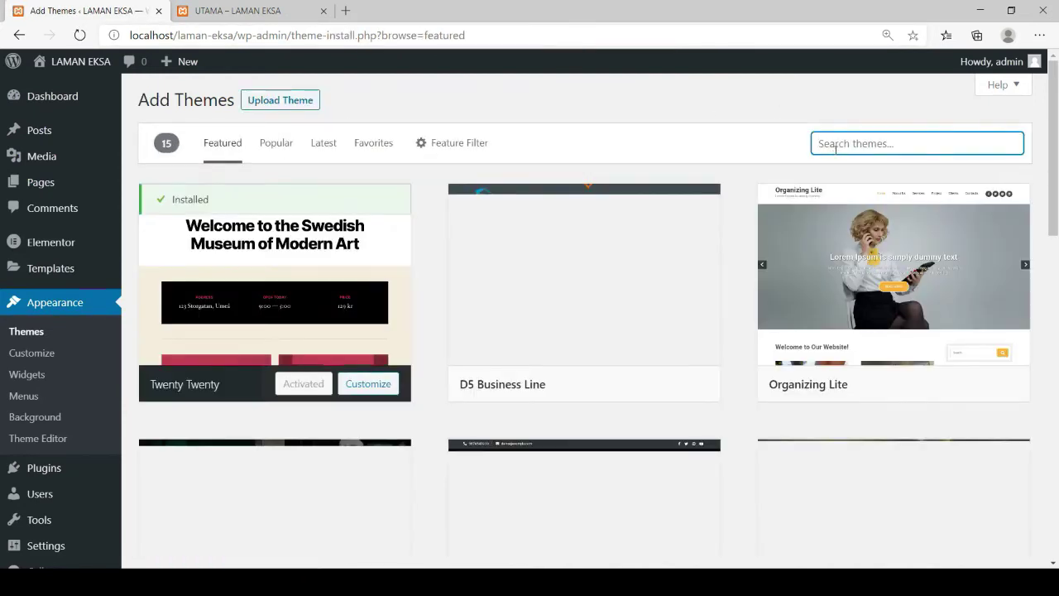
text(ASTRA)
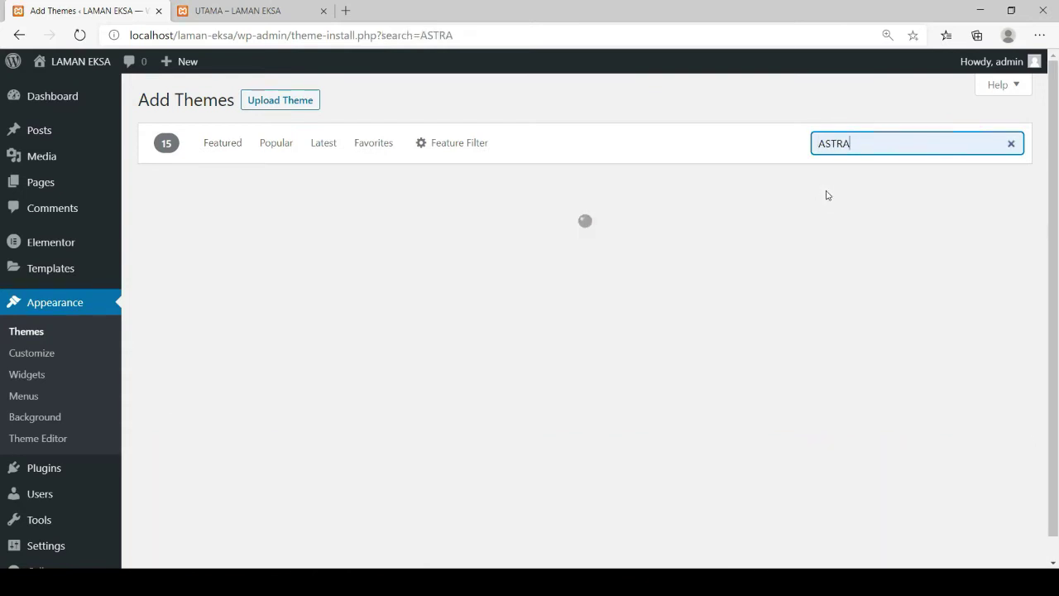
click(314, 386)
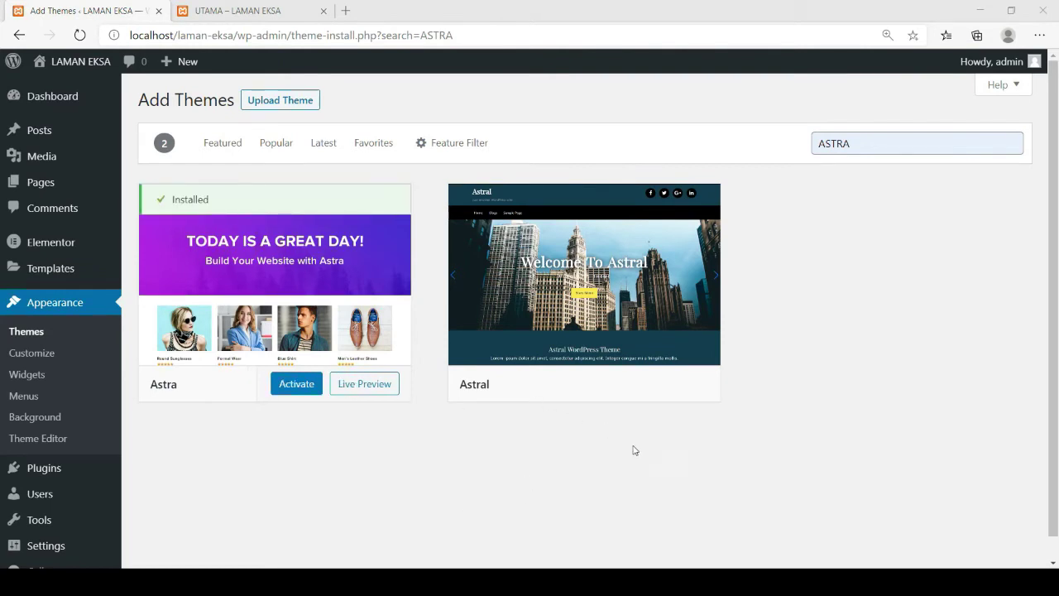
click(298, 387)
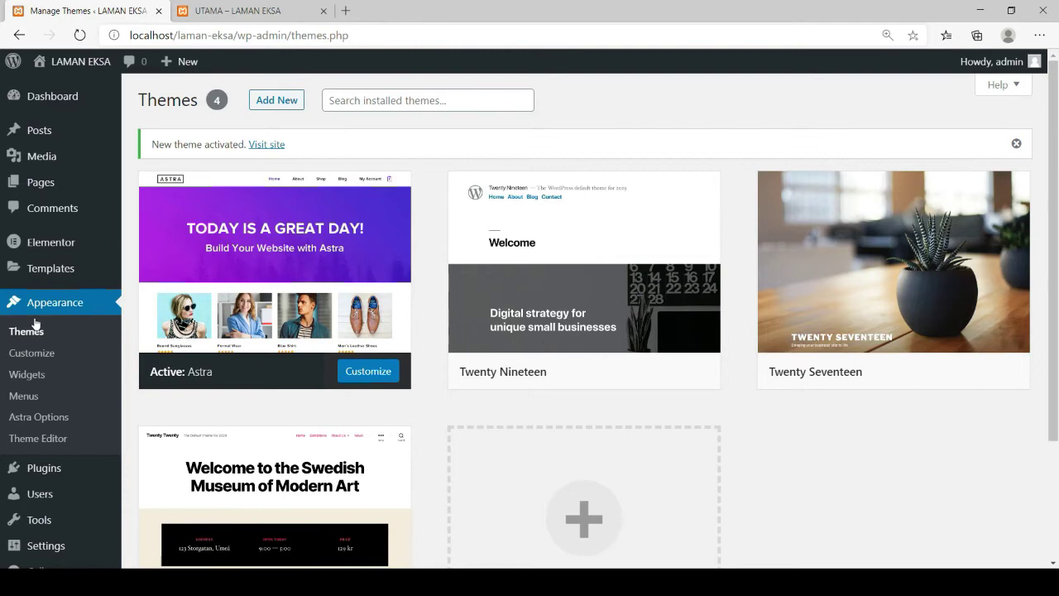
Step: Set the site's homepage to display a static page, using UTAMA, in the reading settings
mouse_move(41, 184)
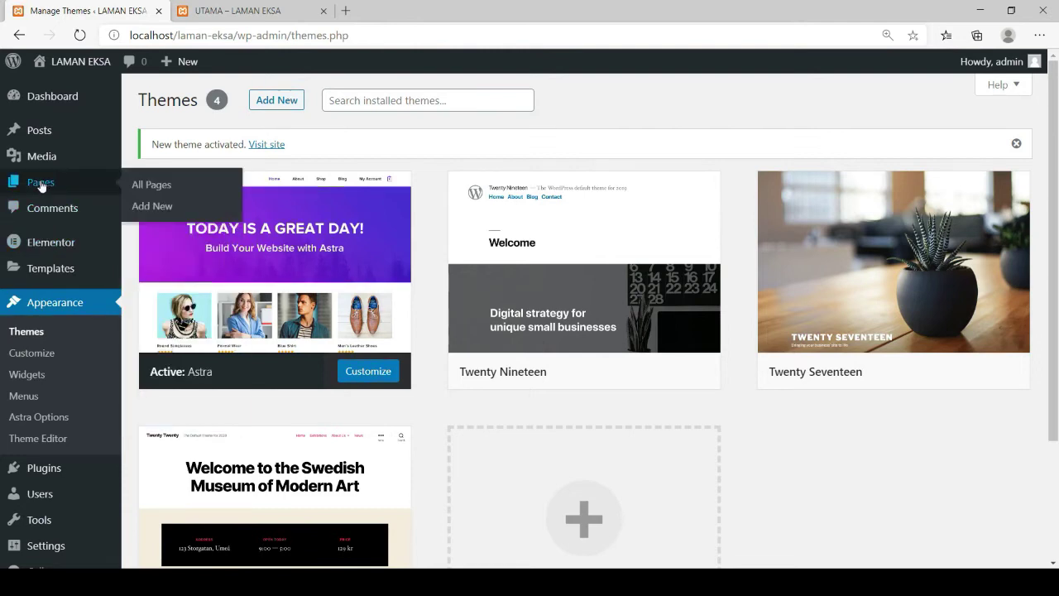
click(158, 183)
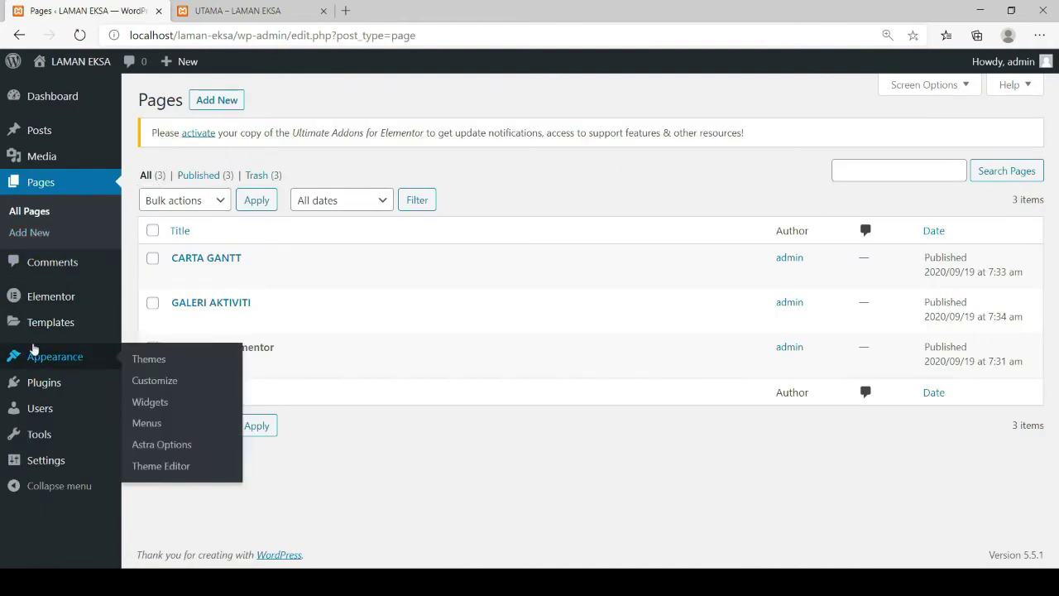
mouse_move(41, 465)
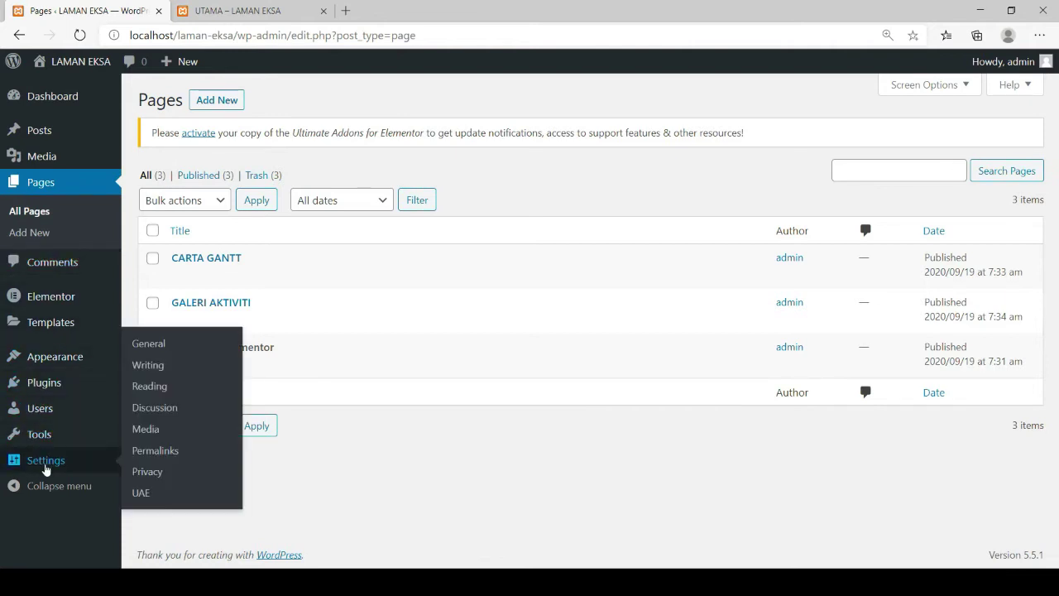
click(166, 388)
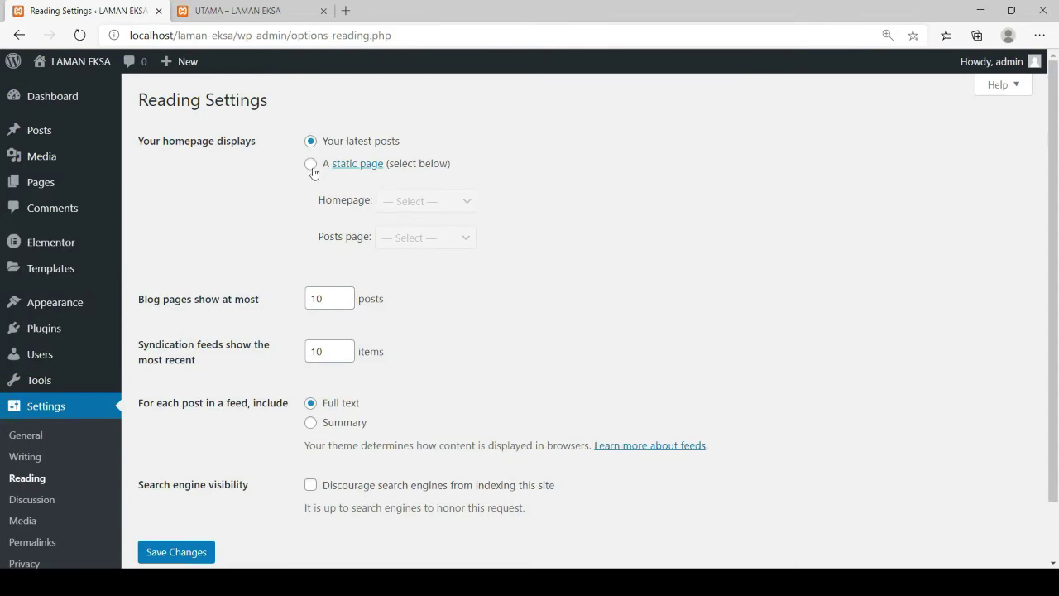
click(312, 170)
click(466, 206)
click(398, 273)
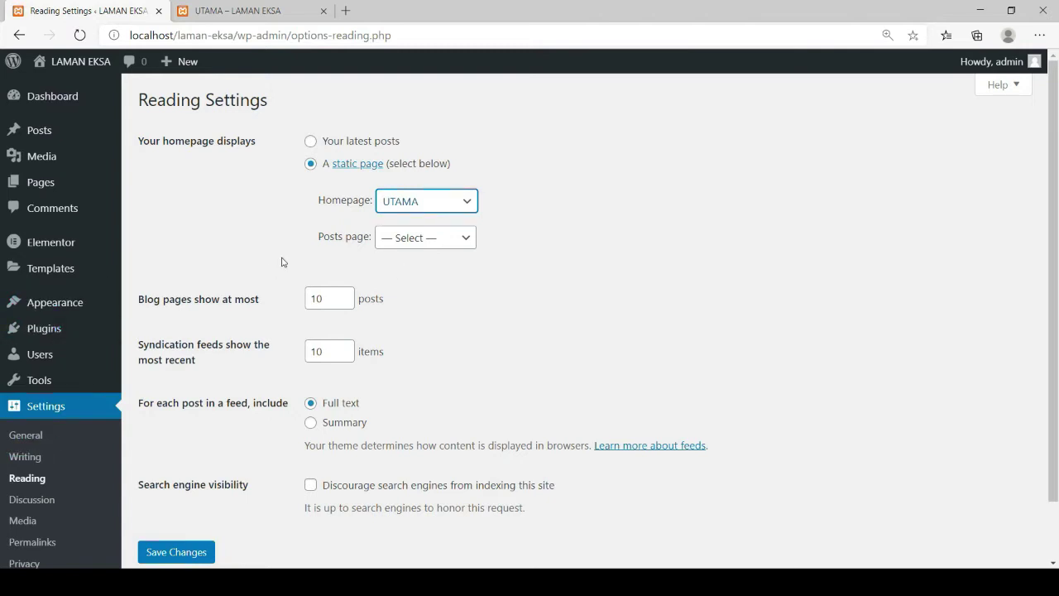
Step: Set the permalink structure to Post name and save the change
scroll(50, 424, down, 2)
click(46, 475)
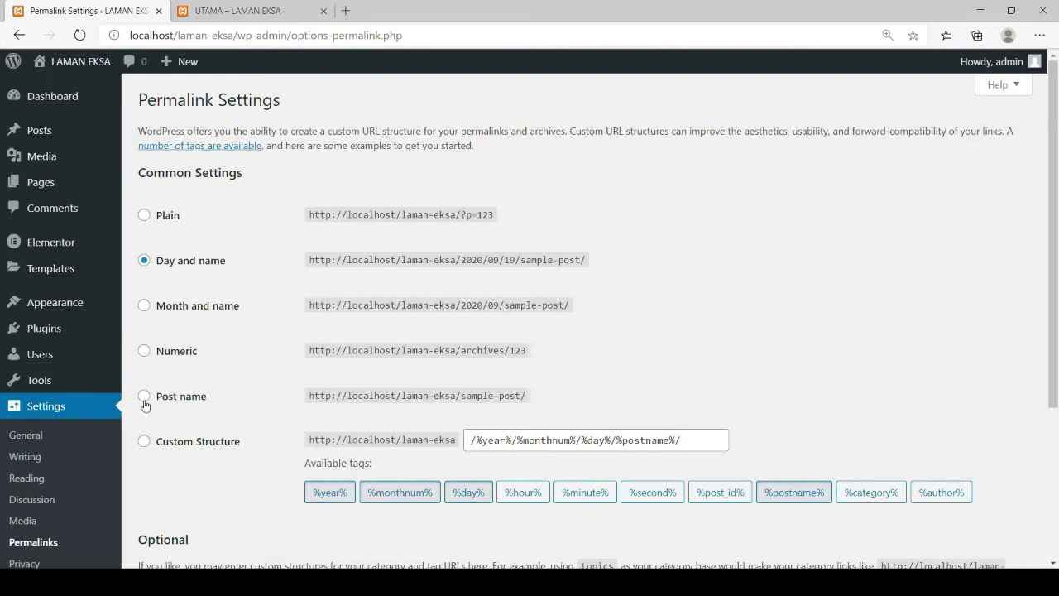
click(144, 402)
scroll(199, 347, down, 3)
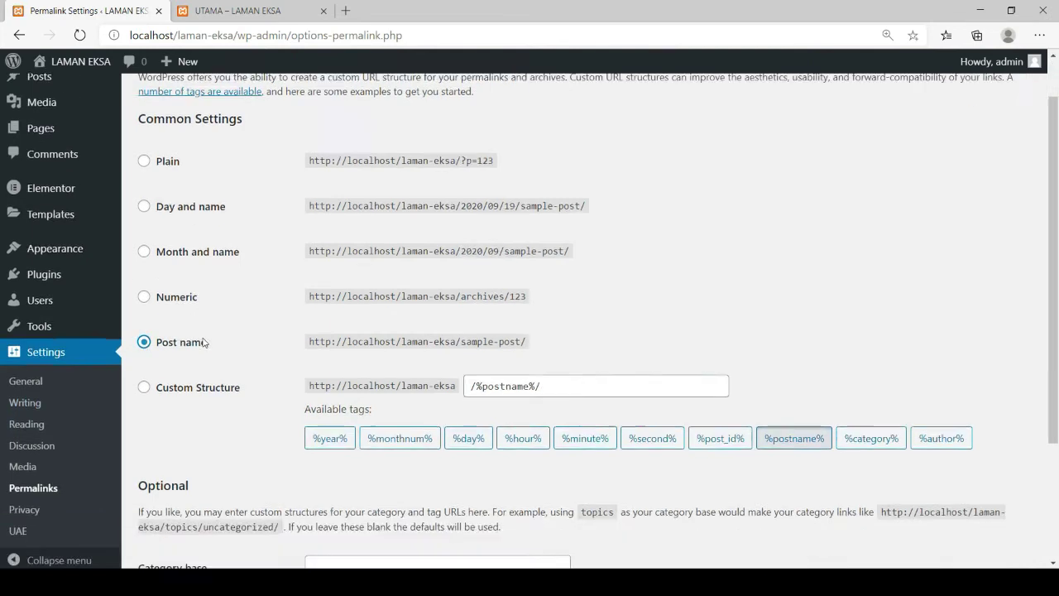
click(163, 493)
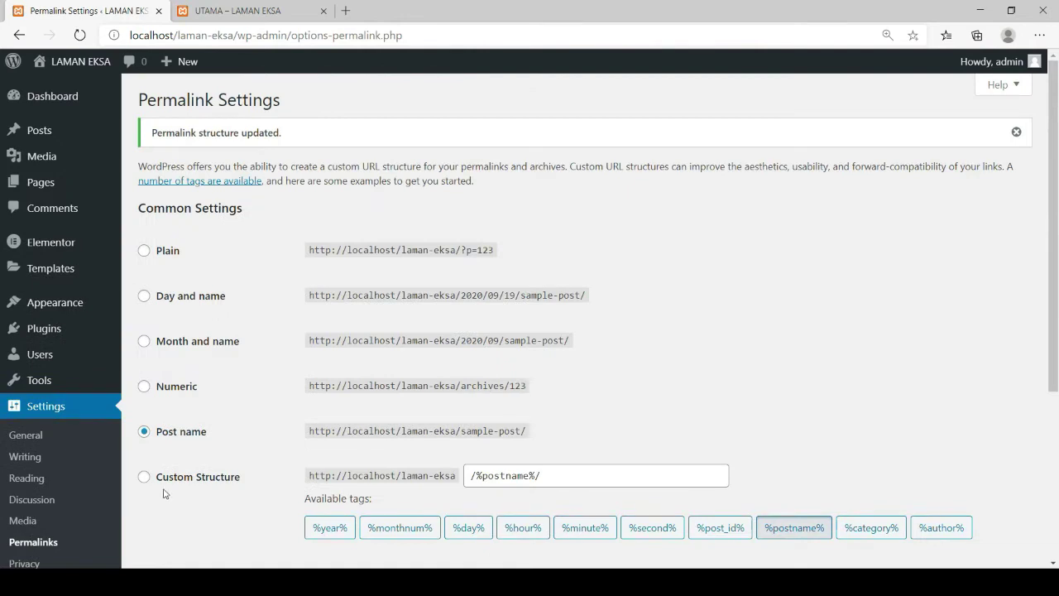
Step: Open the UTAMA page for editing with Elementor and review its page settings
mouse_move(77, 179)
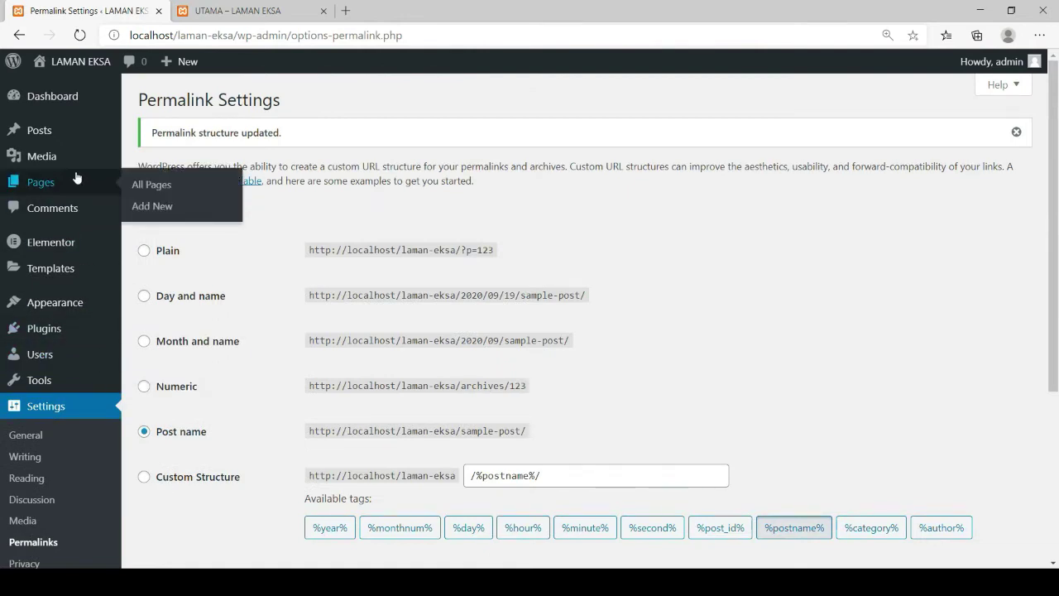
click(147, 182)
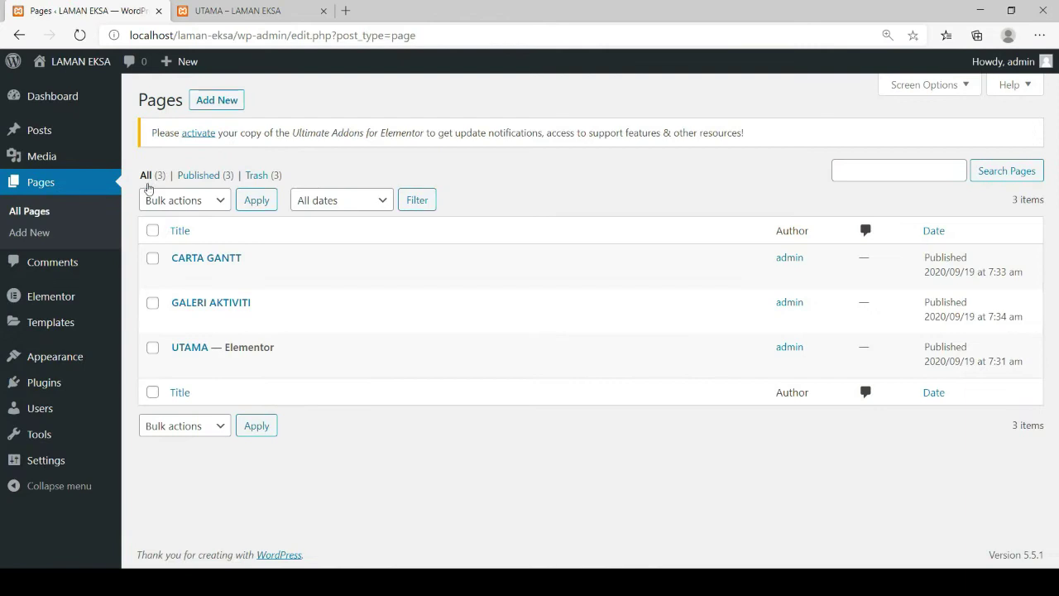
mouse_move(337, 372)
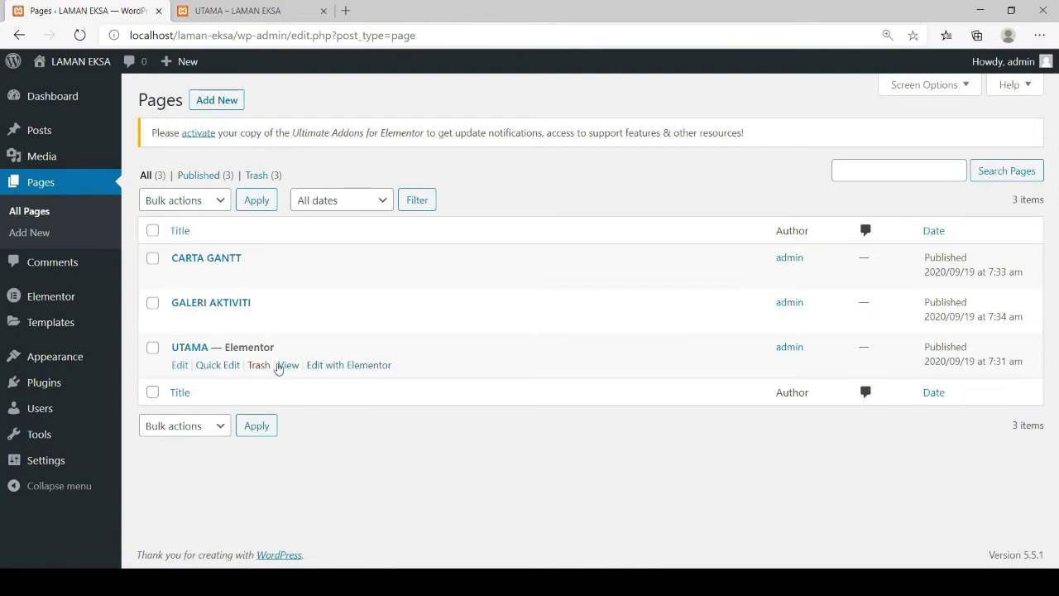
click(347, 366)
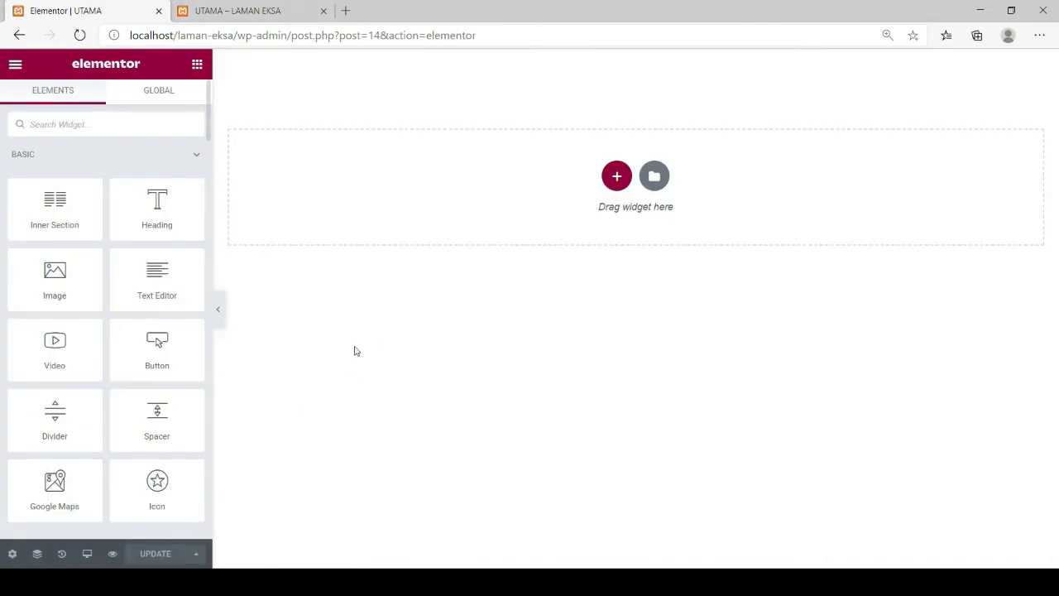
click(12, 553)
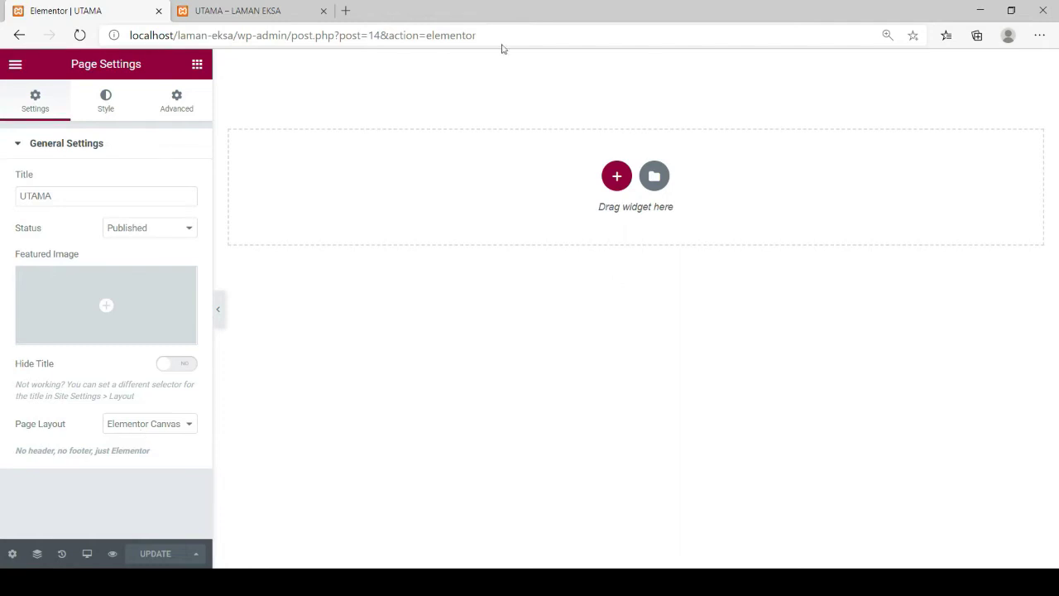
click(573, 474)
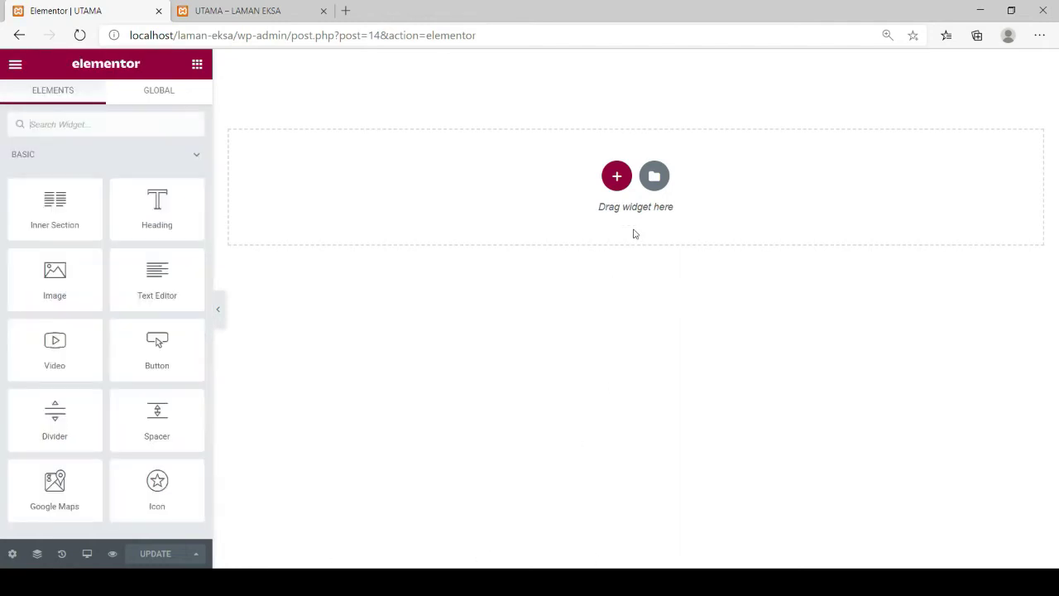
Step: Add a two-column section with a narrower left column to the UTAMA page and place an Image widget in that column
click(617, 177)
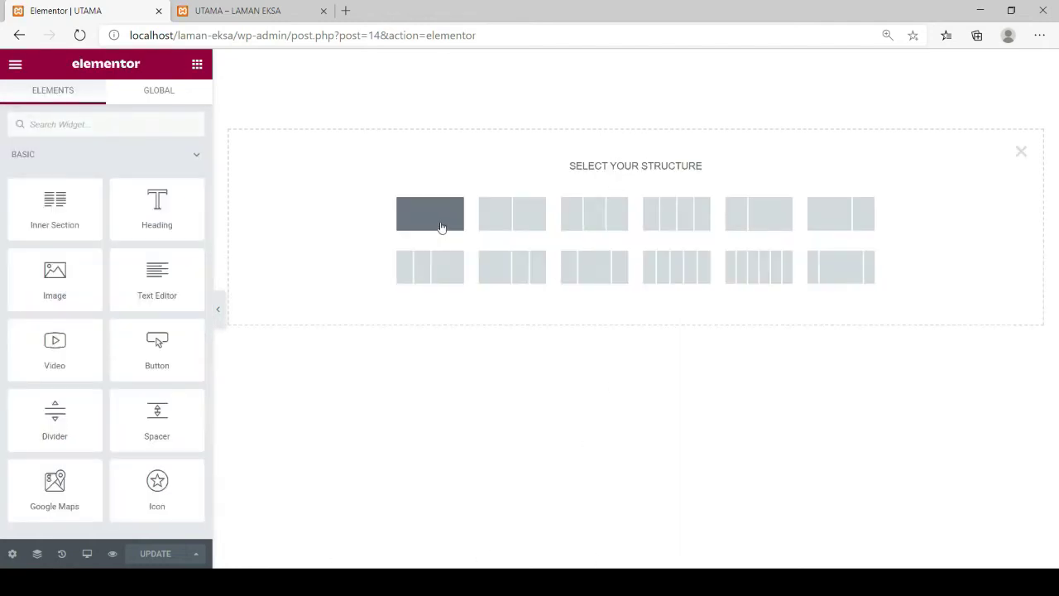
click(748, 222)
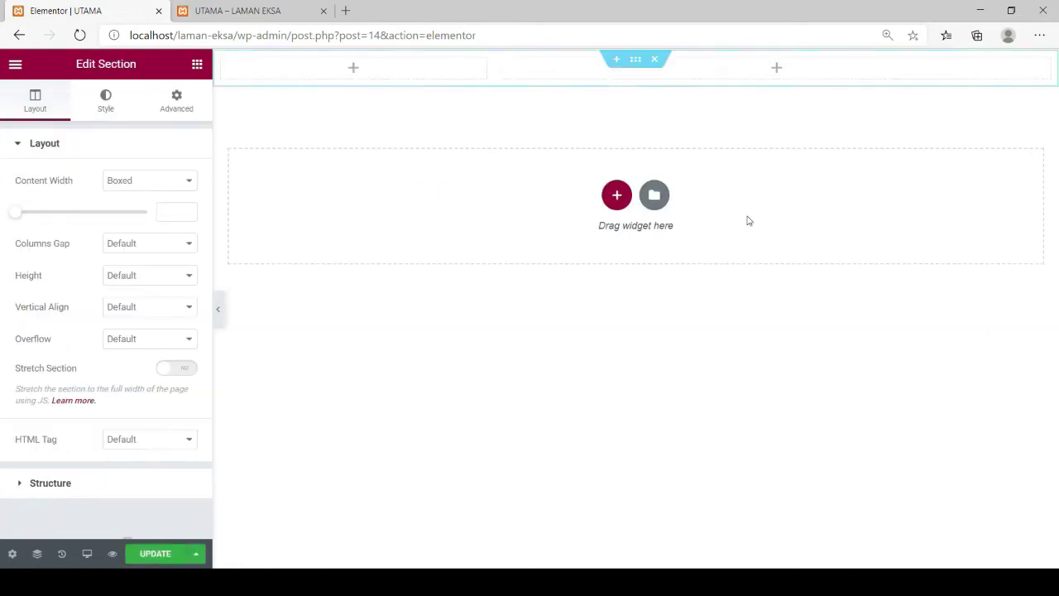
click(194, 65)
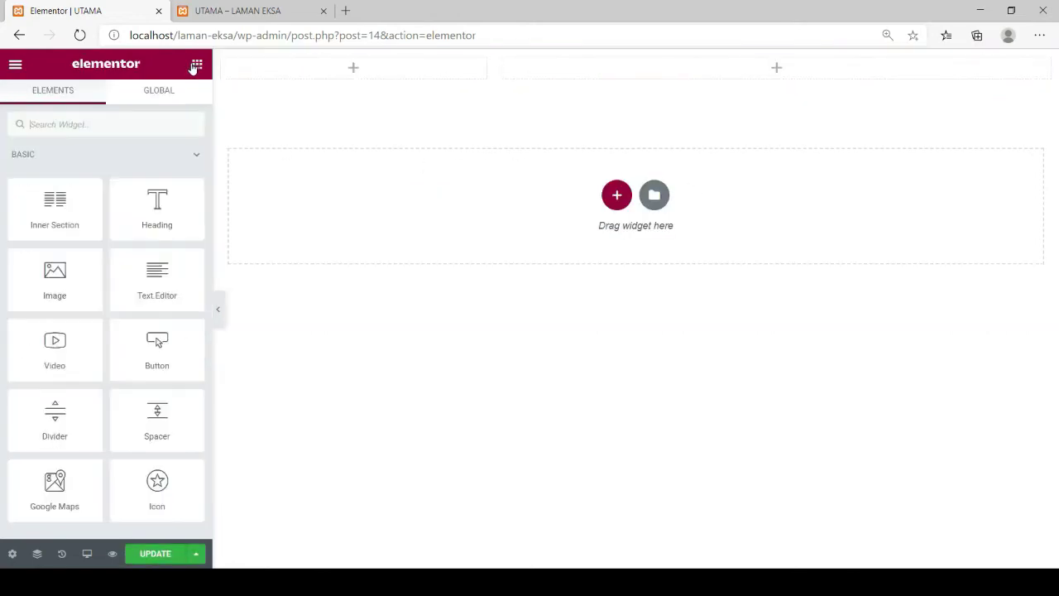
drag(50, 272, 397, 65)
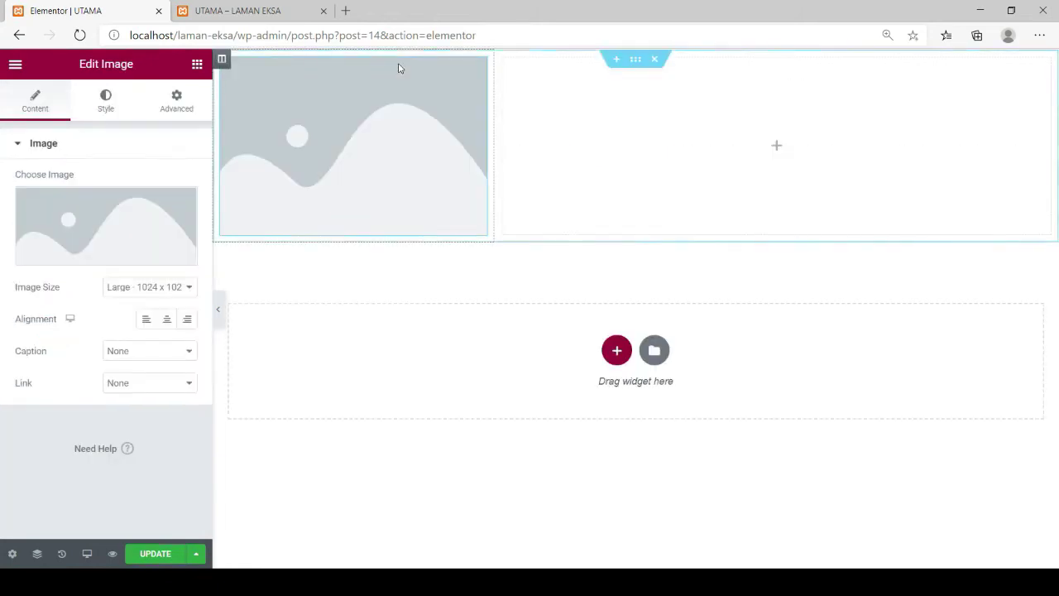
Step: Use the JMTI eksa logo from the media library as the widget's image and narrow its column to about half its width
click(119, 258)
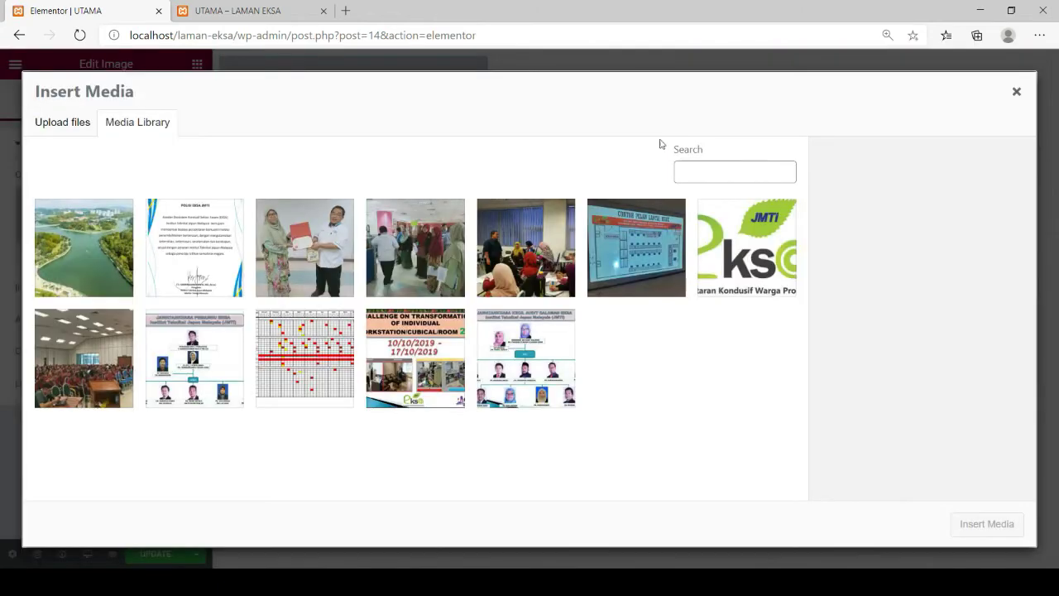
click(720, 248)
click(972, 527)
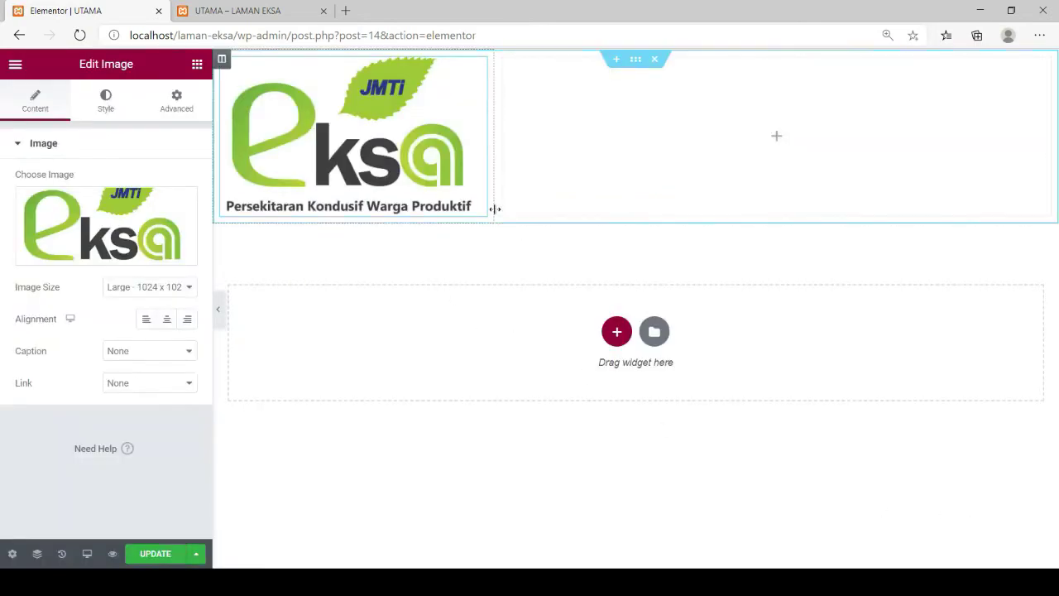
drag(493, 219, 350, 179)
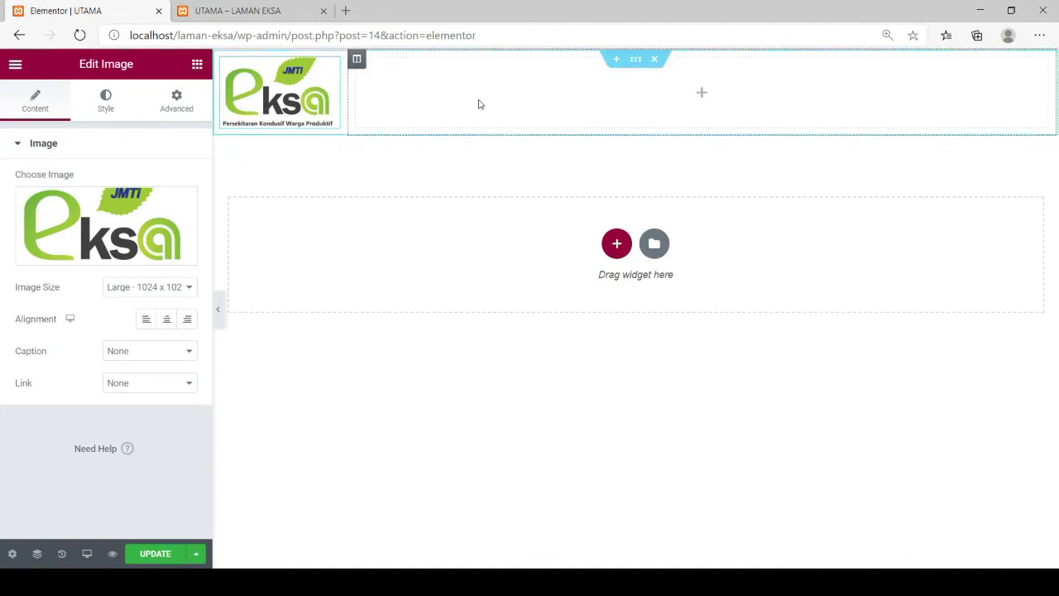
Step: Place the Ultimate Addons Navigation Menu widget in the empty wide column beside the eksa logo
click(197, 64)
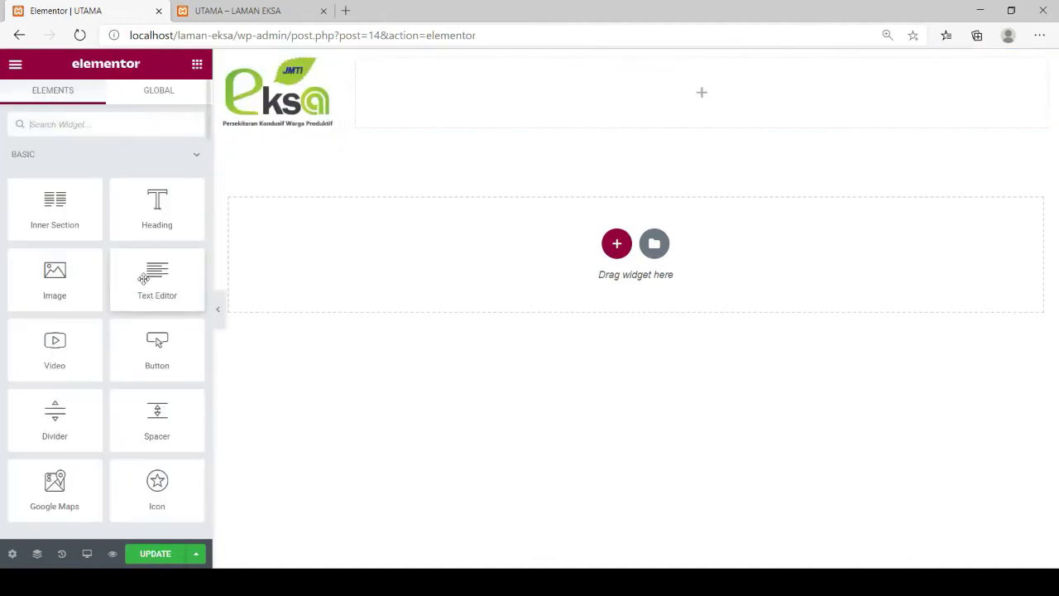
scroll(142, 298, down, 5)
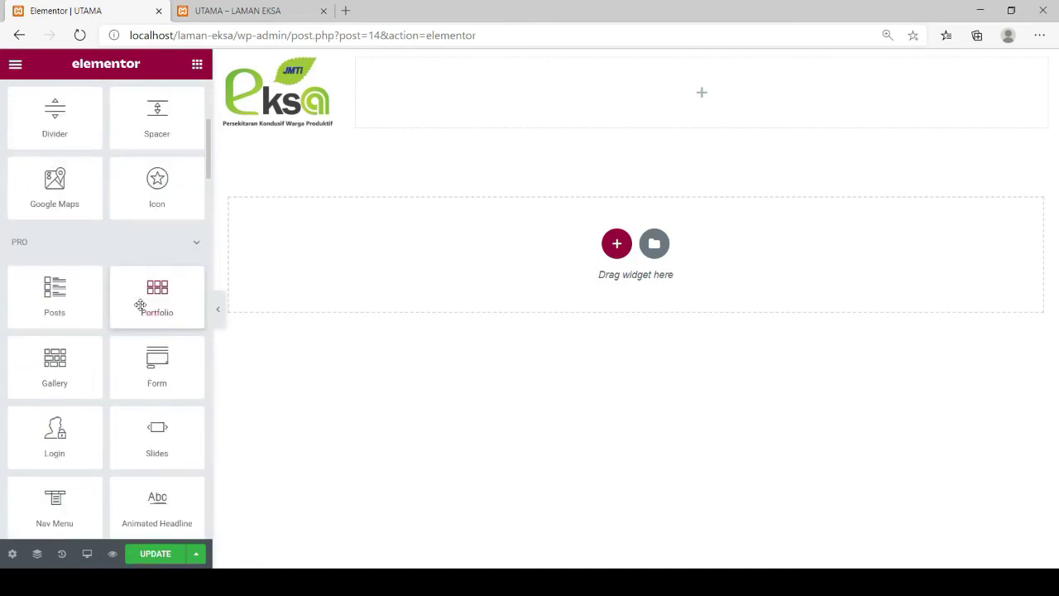
scroll(142, 307, down, 6)
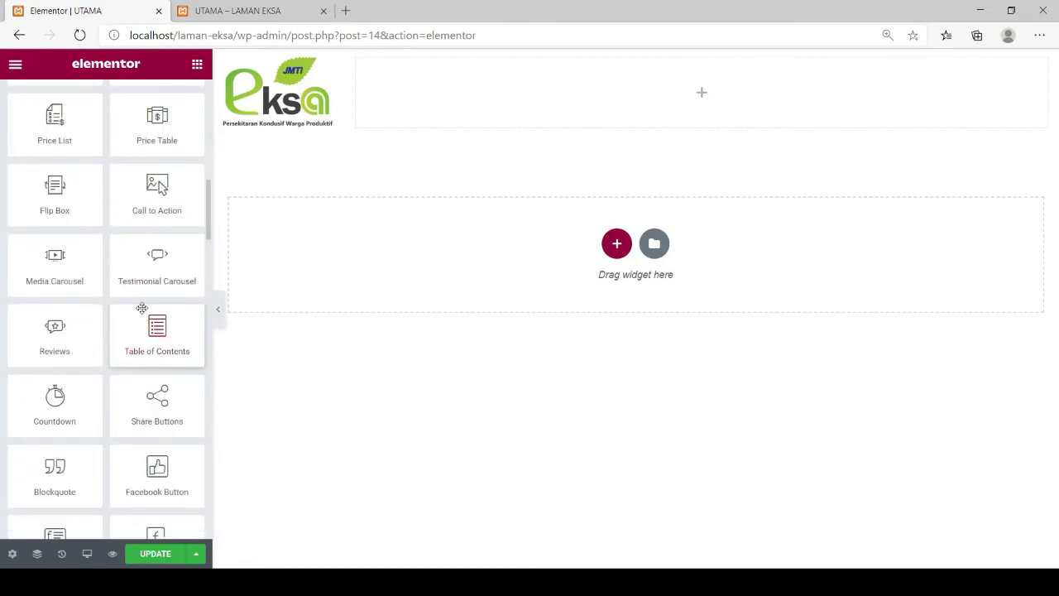
scroll(141, 308, down, 4)
scroll(142, 308, down, 4)
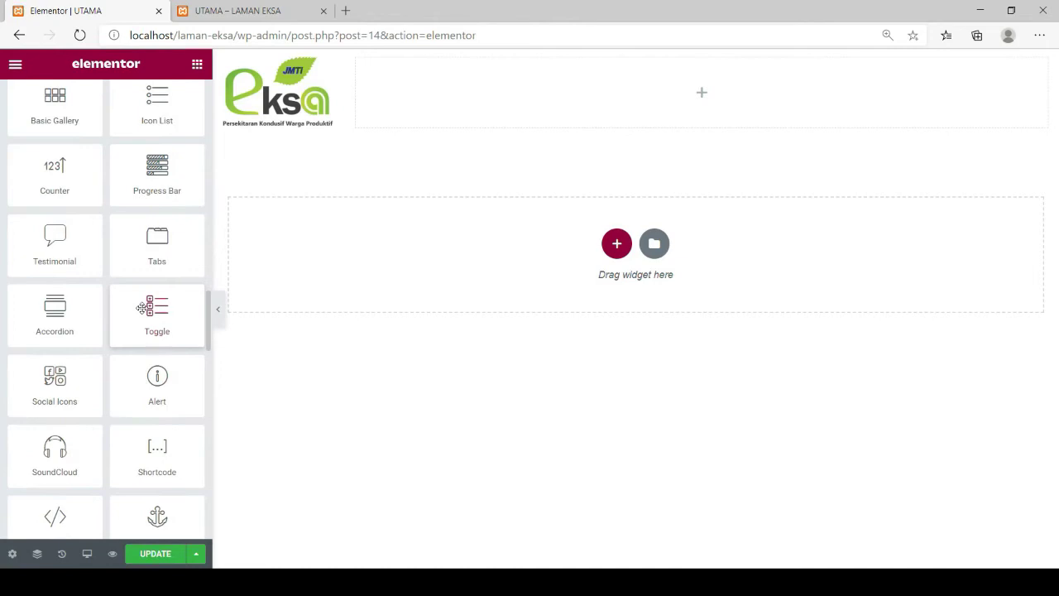
scroll(142, 308, down, 10)
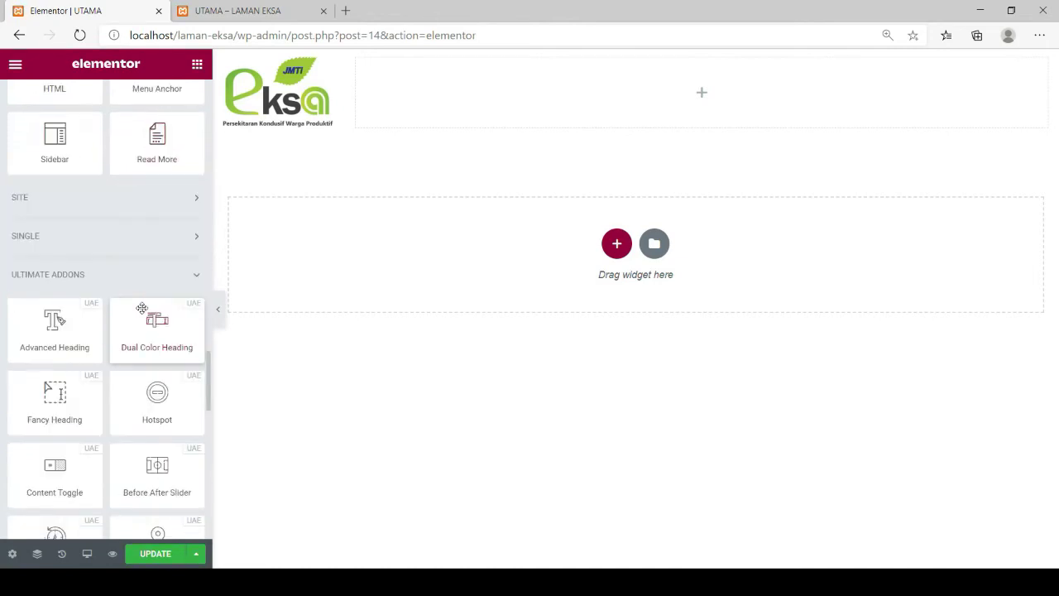
scroll(142, 308, down, 4)
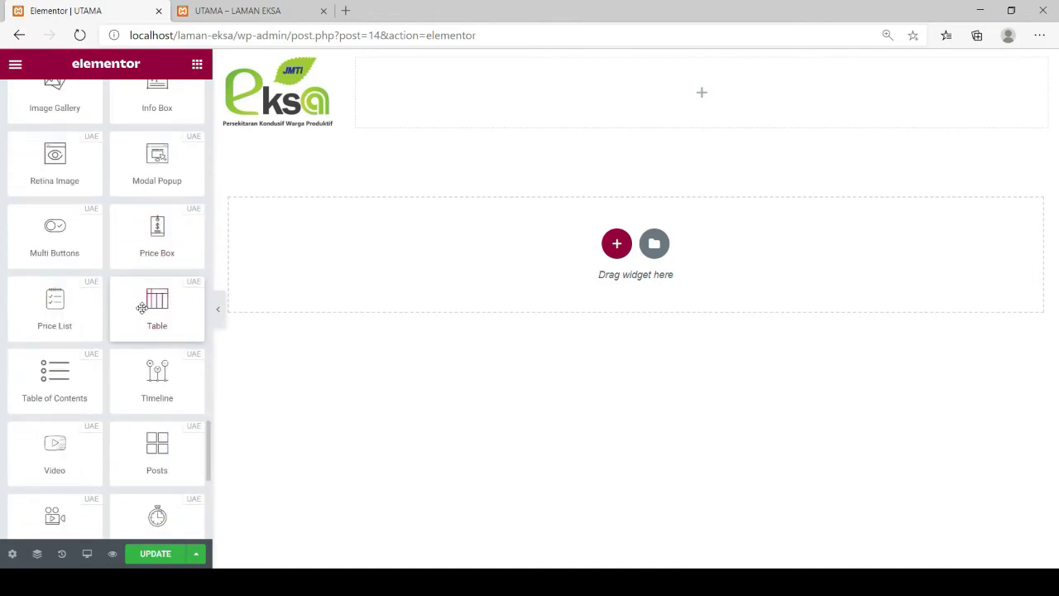
scroll(142, 308, down, 1)
scroll(163, 350, down, 2)
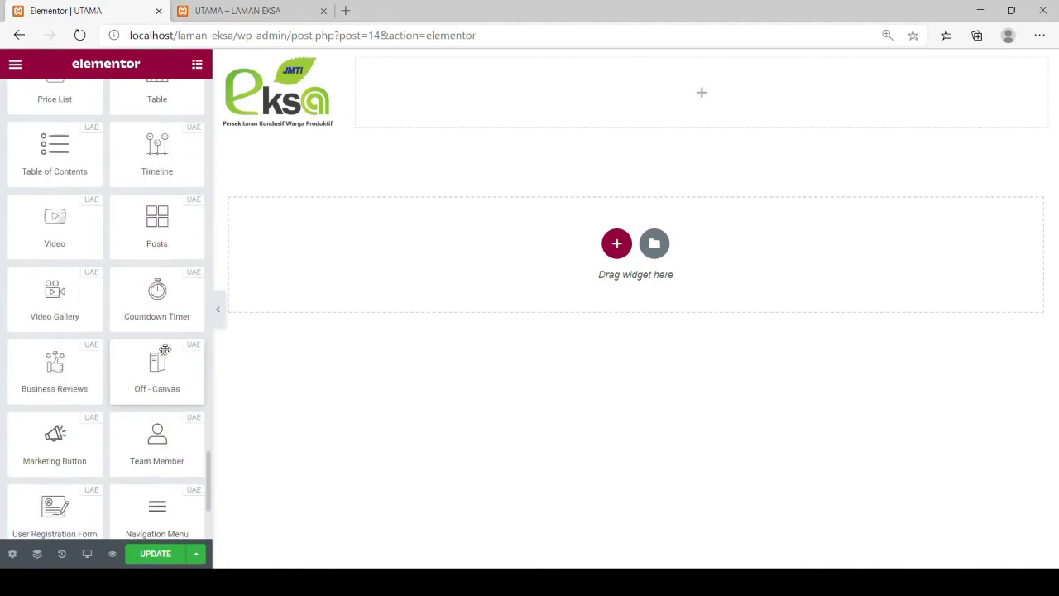
scroll(165, 350, down, 1)
drag(163, 434, 681, 86)
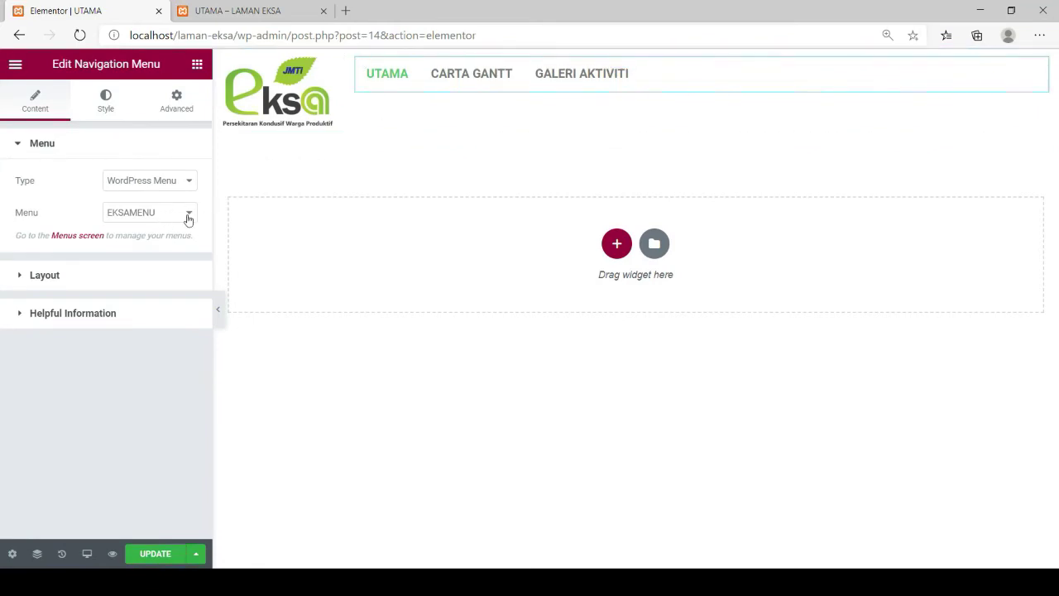
Step: Align the navigation menu to the right within its column and update the UTAMA page
click(18, 278)
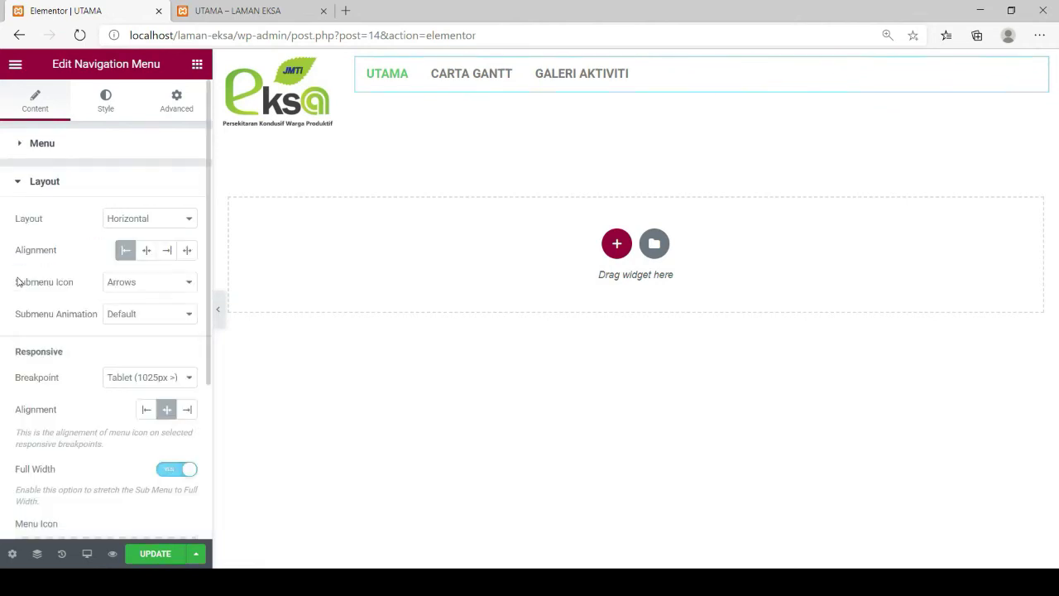
click(168, 251)
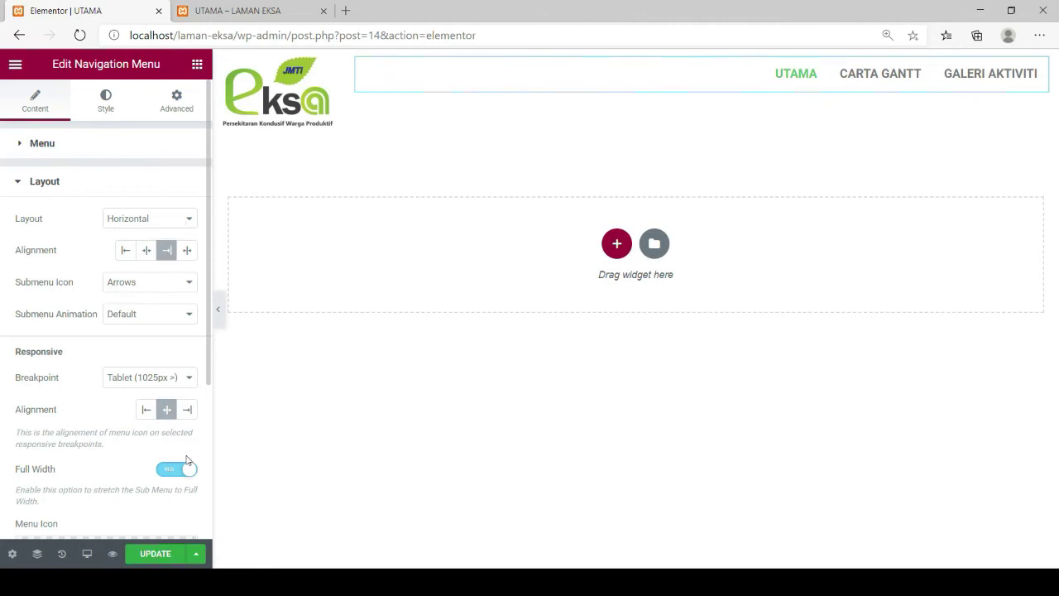
scroll(189, 447, down, 2)
scroll(188, 447, down, 1)
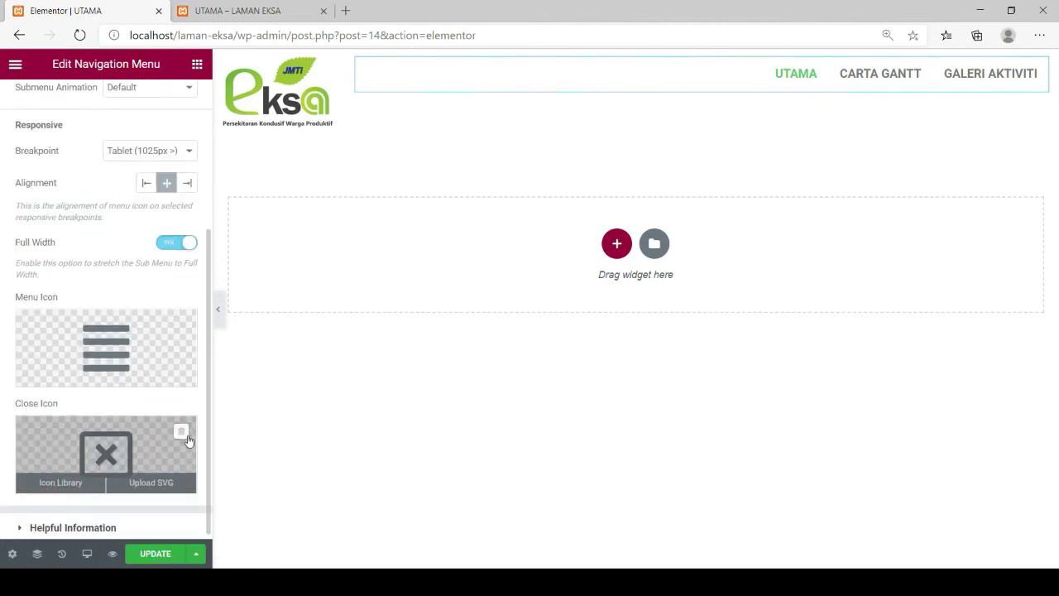
scroll(189, 442, down, 1)
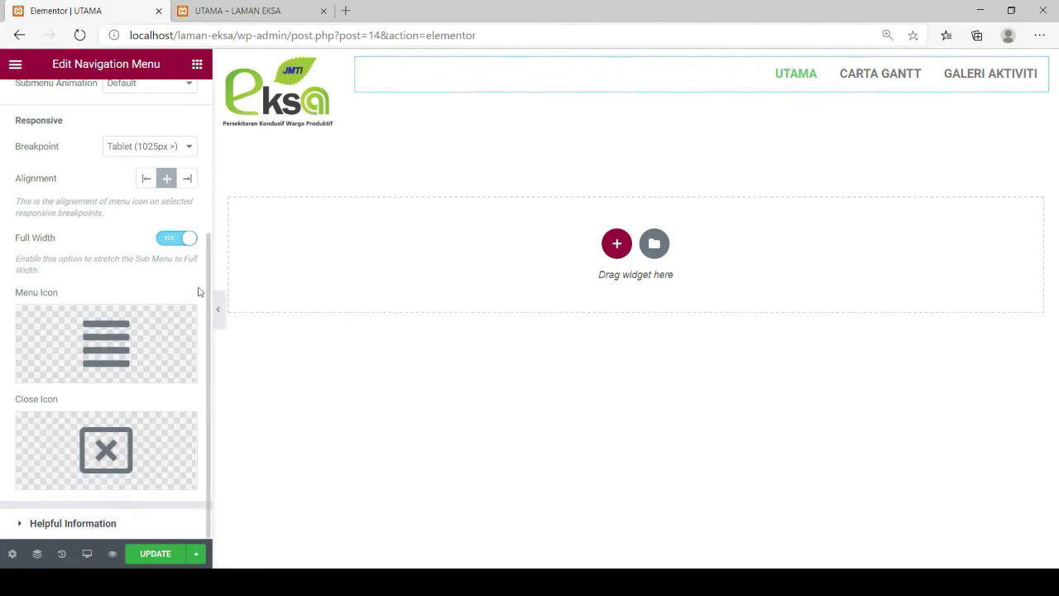
click(156, 552)
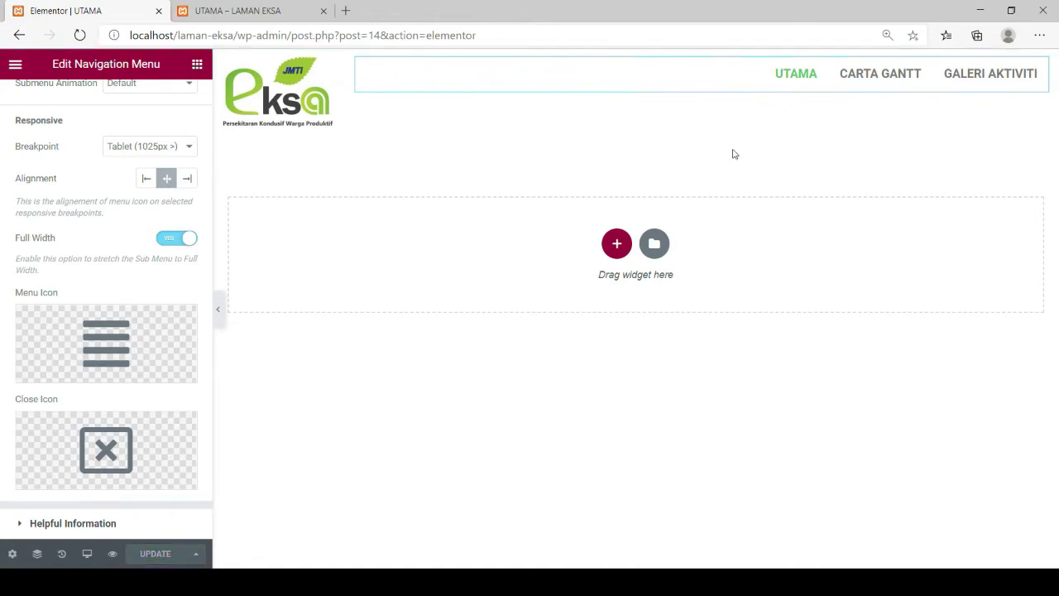
Step: Add a single-column section below the header section and place a Call to Action widget in it
click(617, 244)
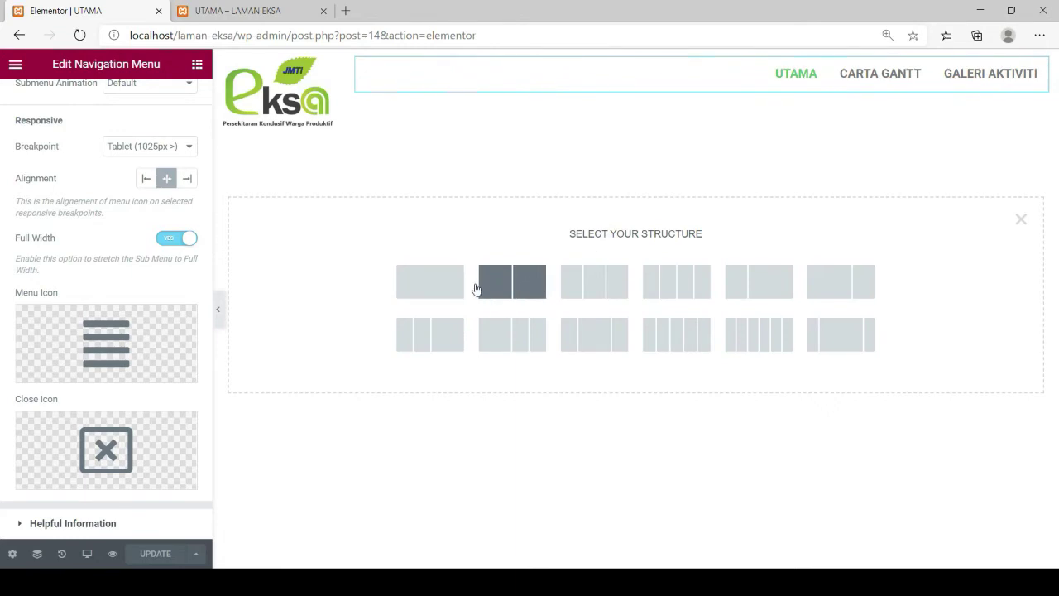
click(434, 284)
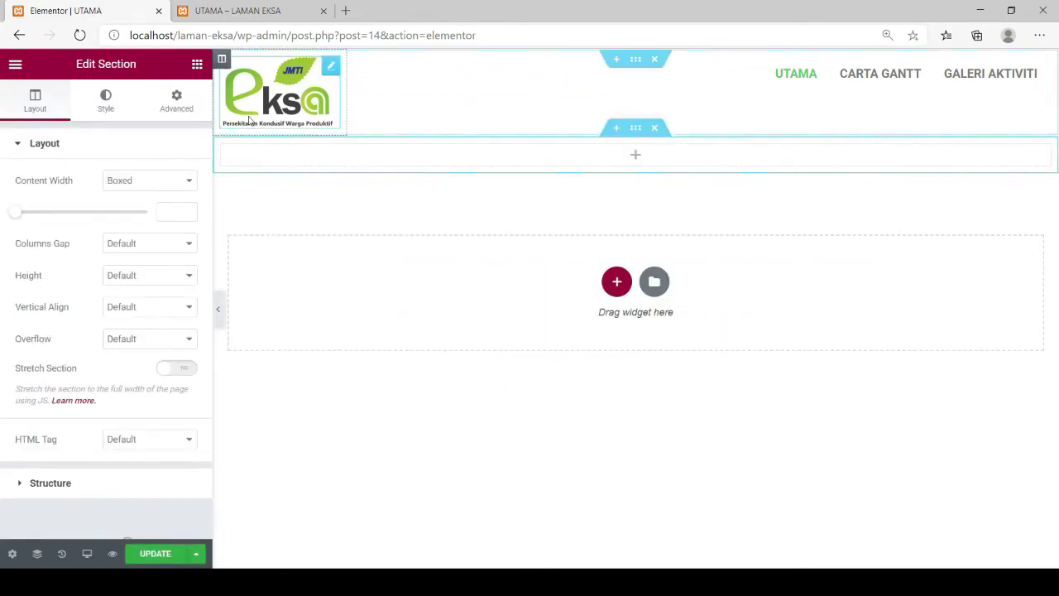
click(197, 64)
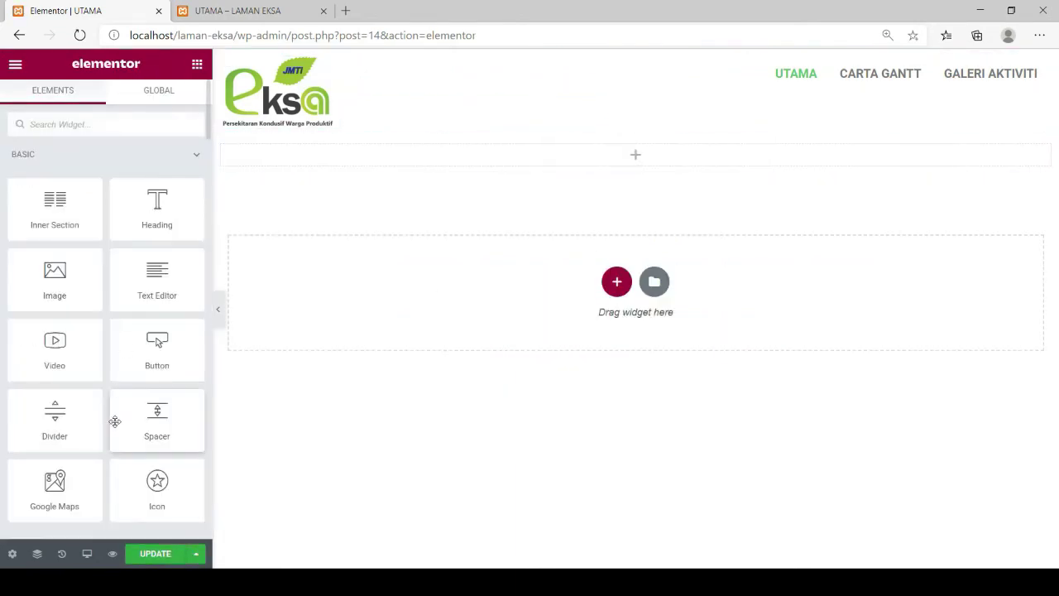
scroll(116, 419, down, 3)
scroll(123, 414, down, 4)
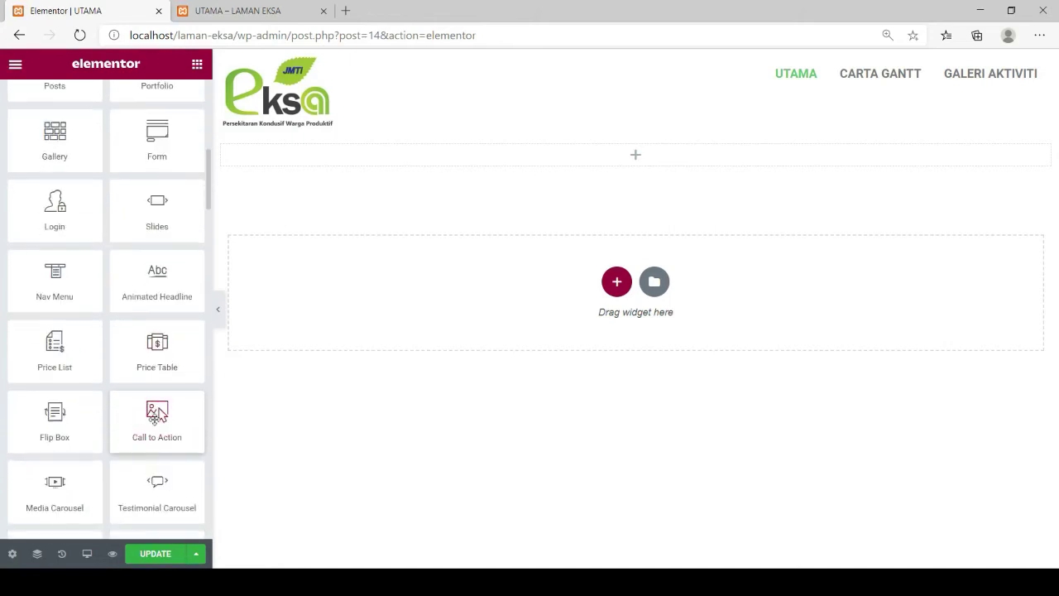
drag(157, 414, 625, 159)
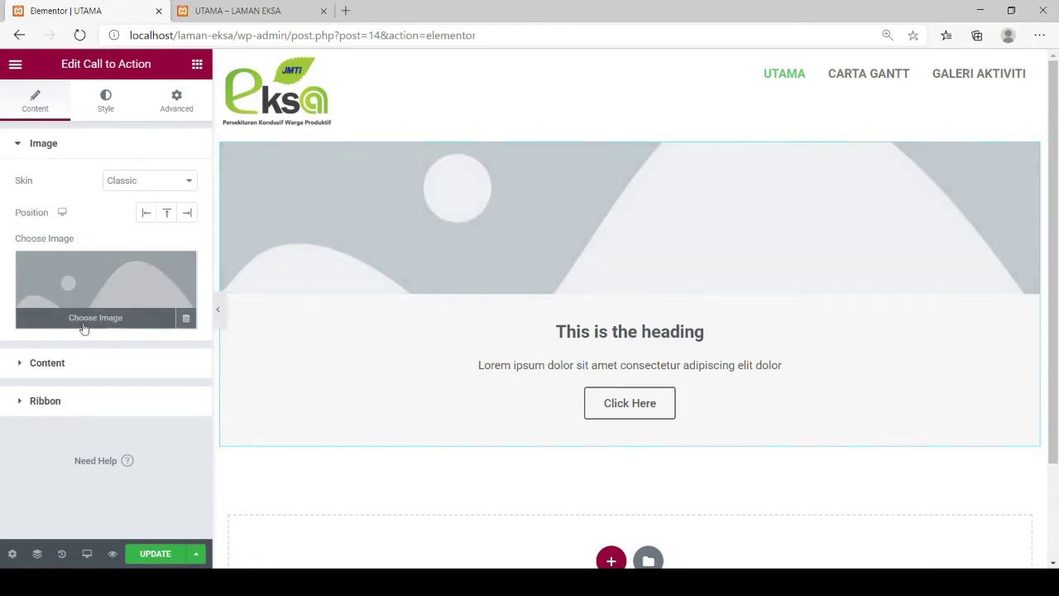
Step: Use the aerial river photo from the media library as the Call to Action widget's image
click(83, 323)
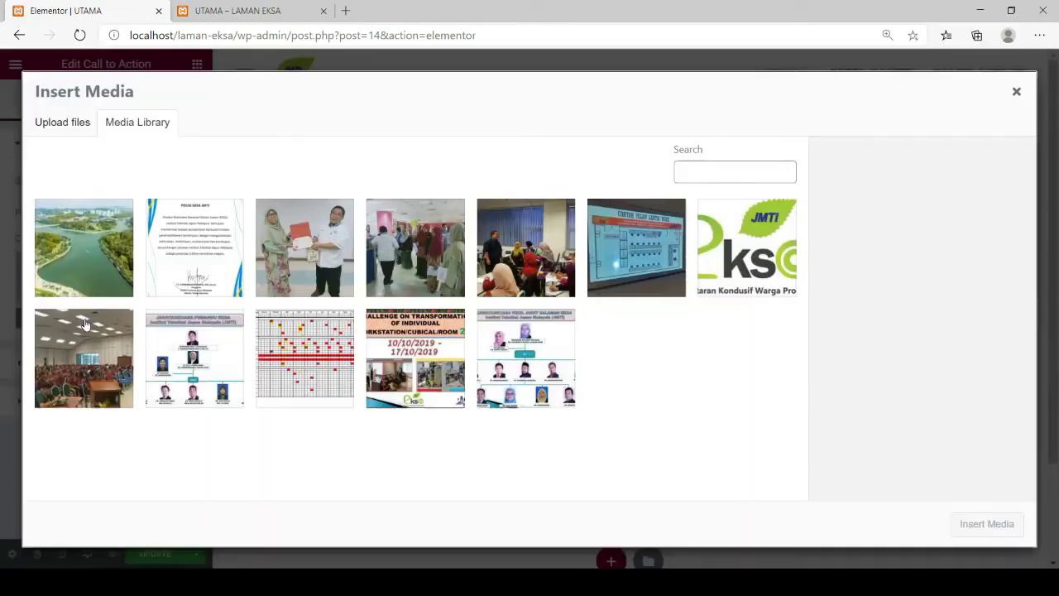
click(94, 269)
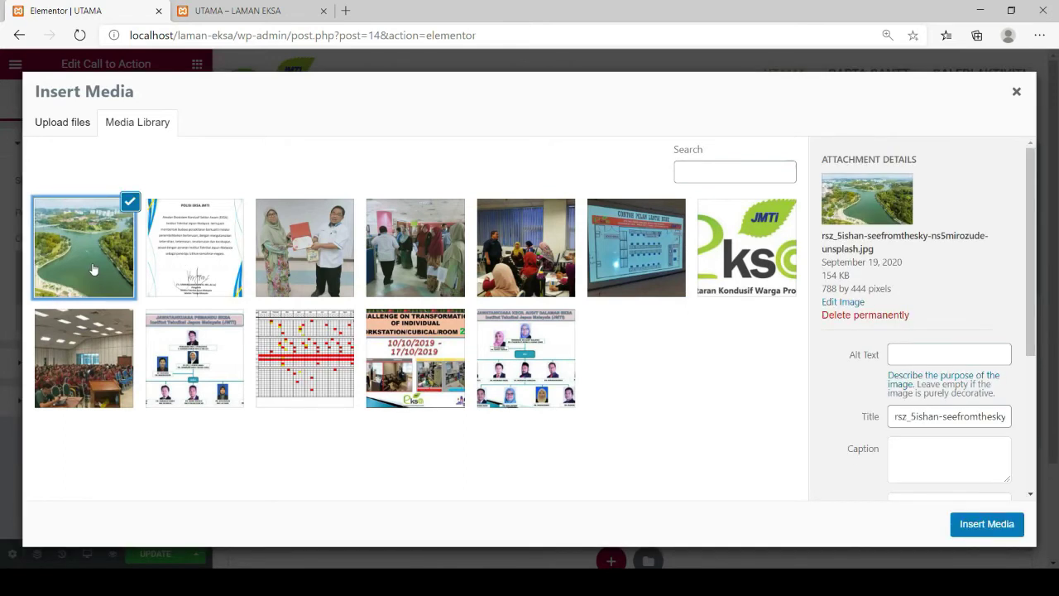
click(987, 524)
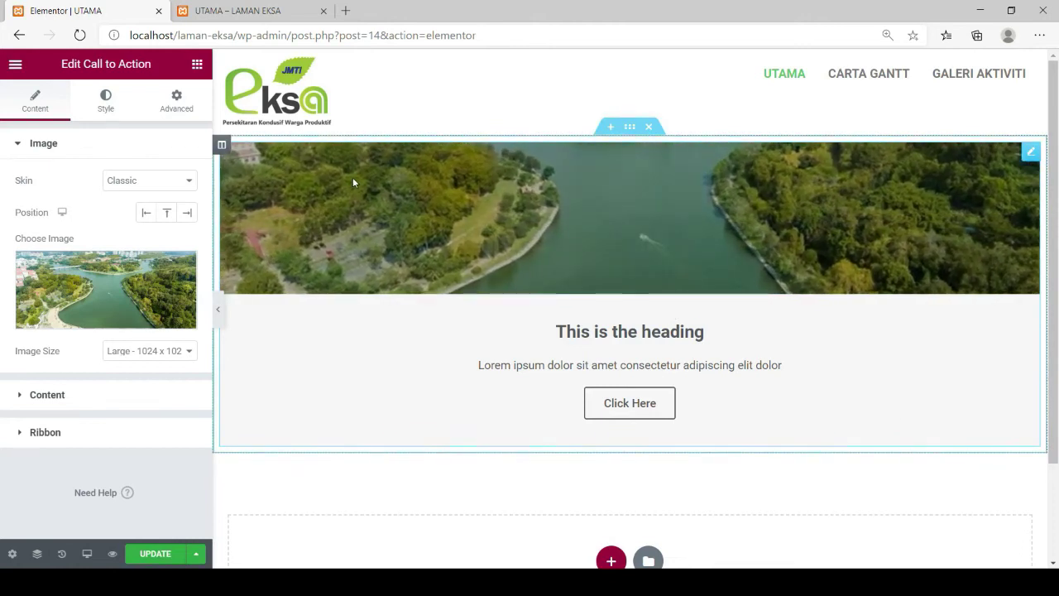
Step: Set the height of the Call to Action widget's image to 368 px
click(106, 104)
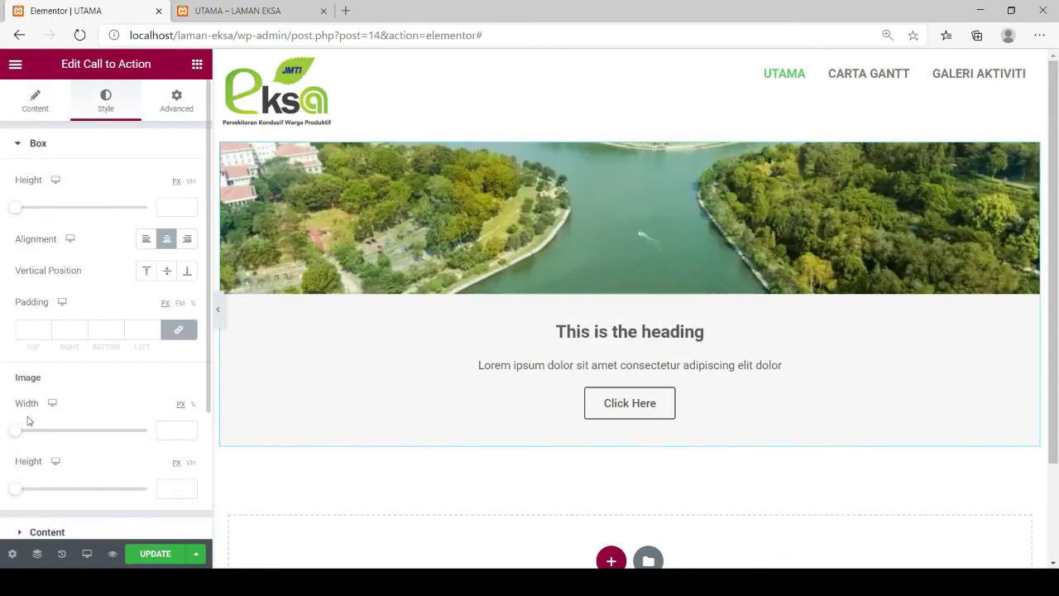
scroll(31, 421, down, 1)
drag(14, 419, 112, 434)
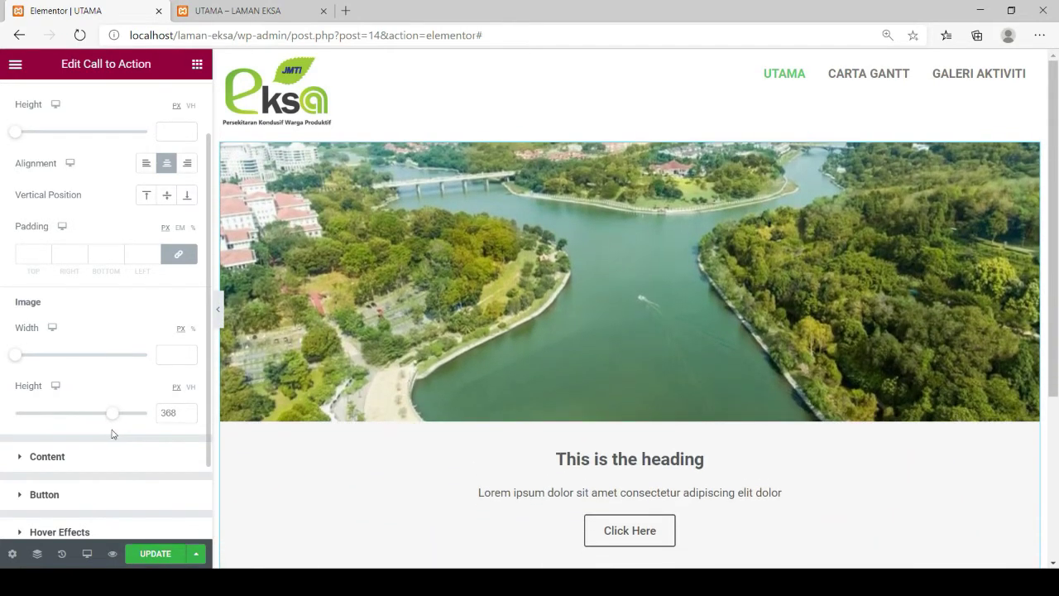
scroll(771, 366, down, 1)
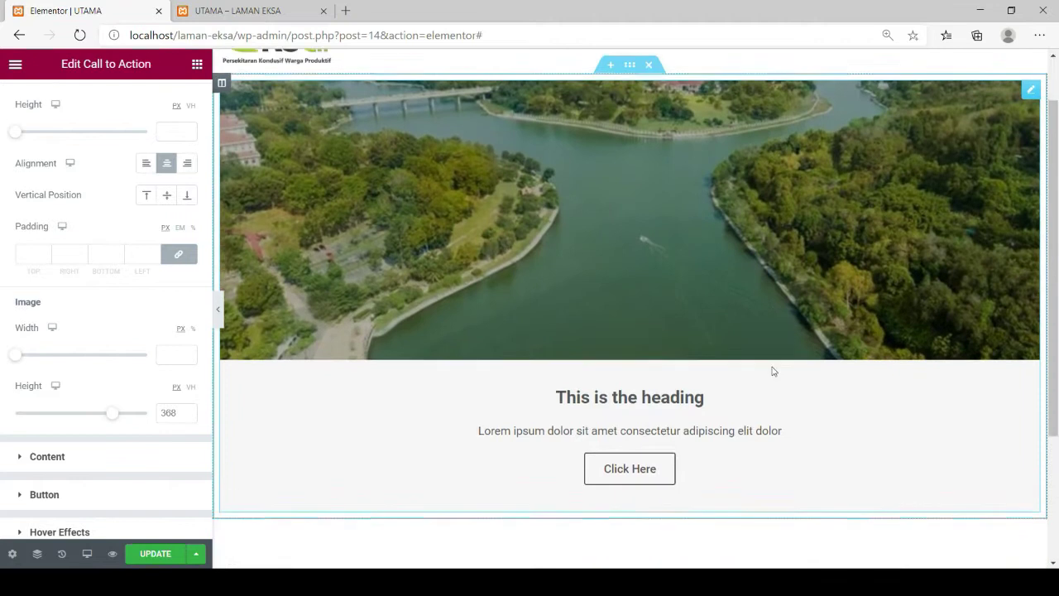
scroll(773, 372, down, 1)
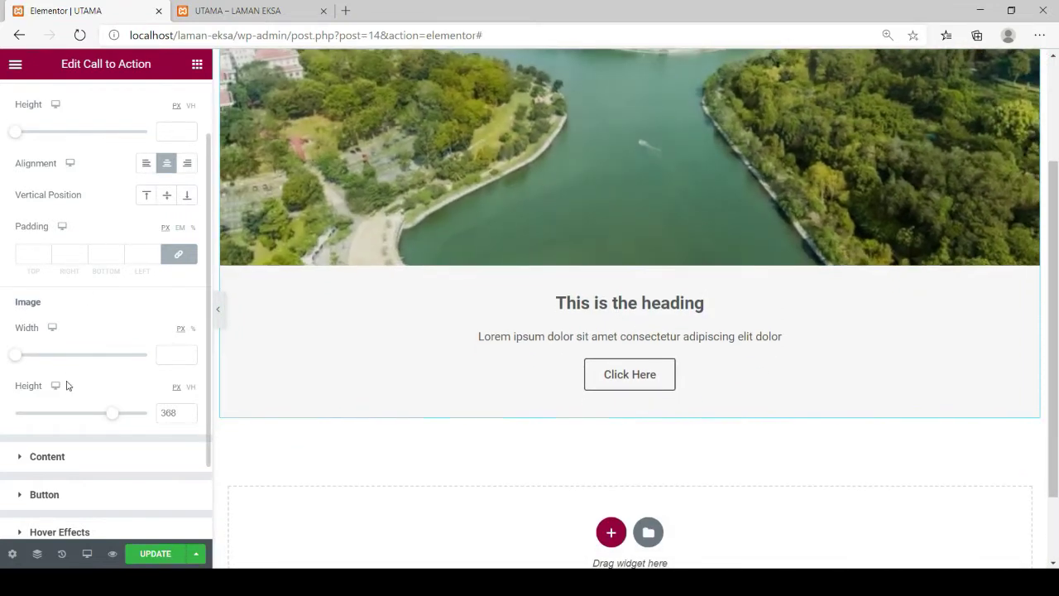
Step: Remove the Call to Action widget's button by clearing its button text, and update the page
scroll(67, 387, down, 1)
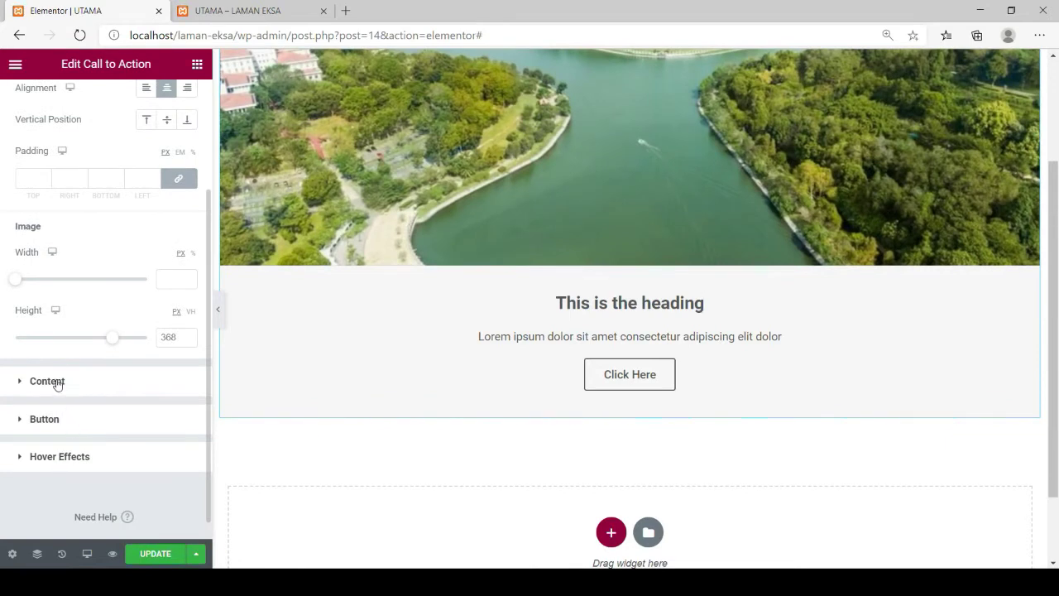
click(56, 382)
click(32, 104)
click(19, 397)
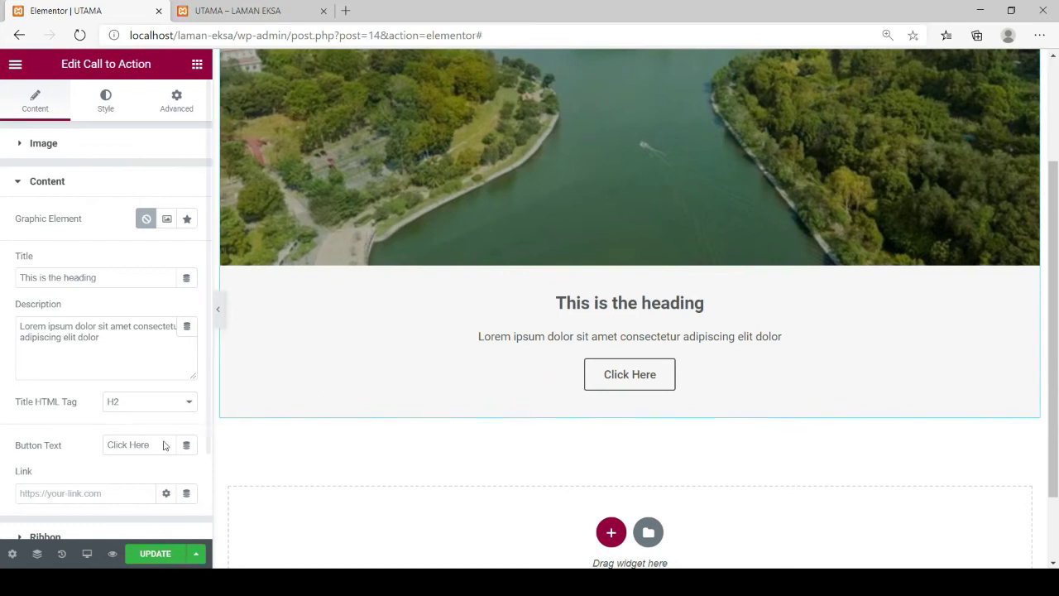
triple_click(112, 444)
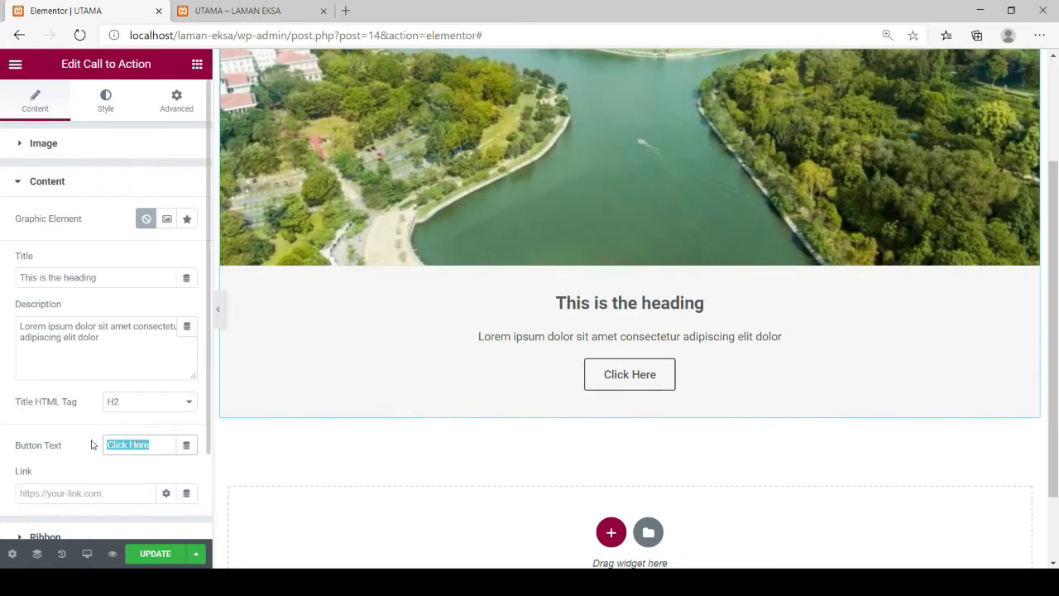
key(BackSpace)
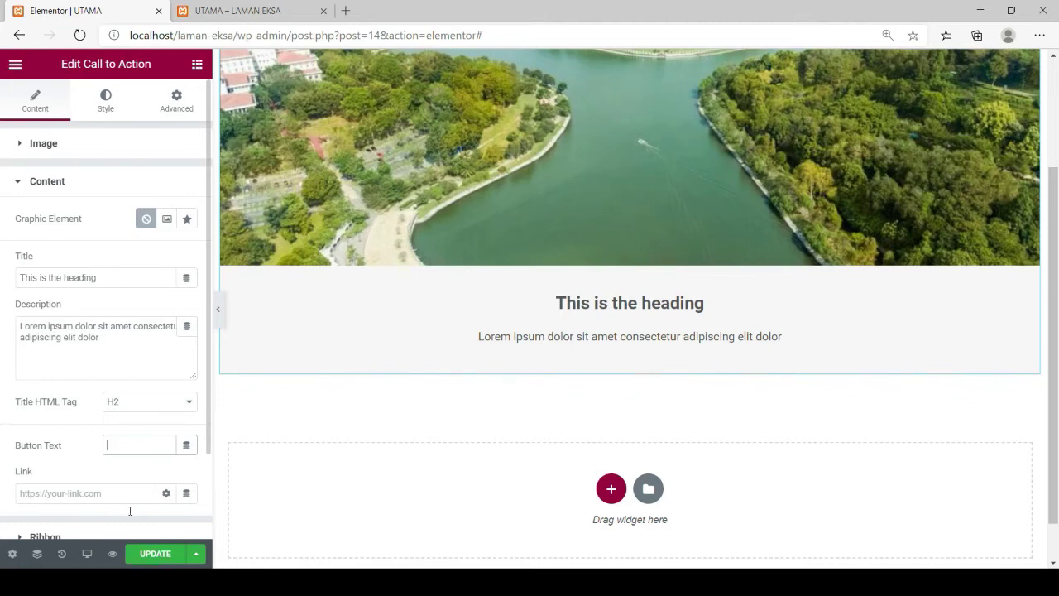
click(158, 556)
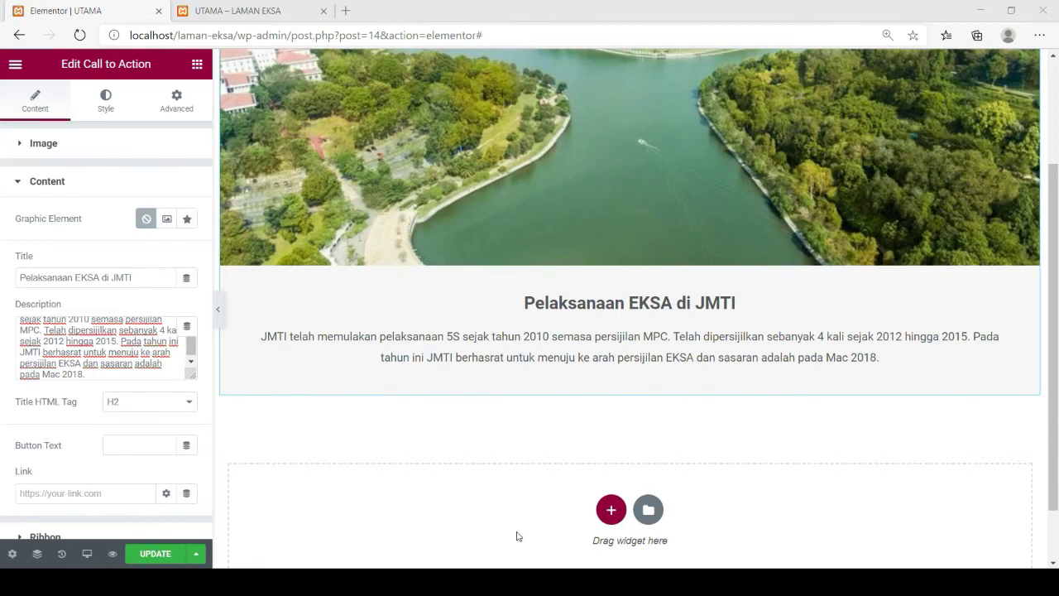
Step: Switch to the My EKSA reference site and examine the popup behind the PAPAR POLISI EKSA button, closing it when done
scroll(577, 229, up, 2)
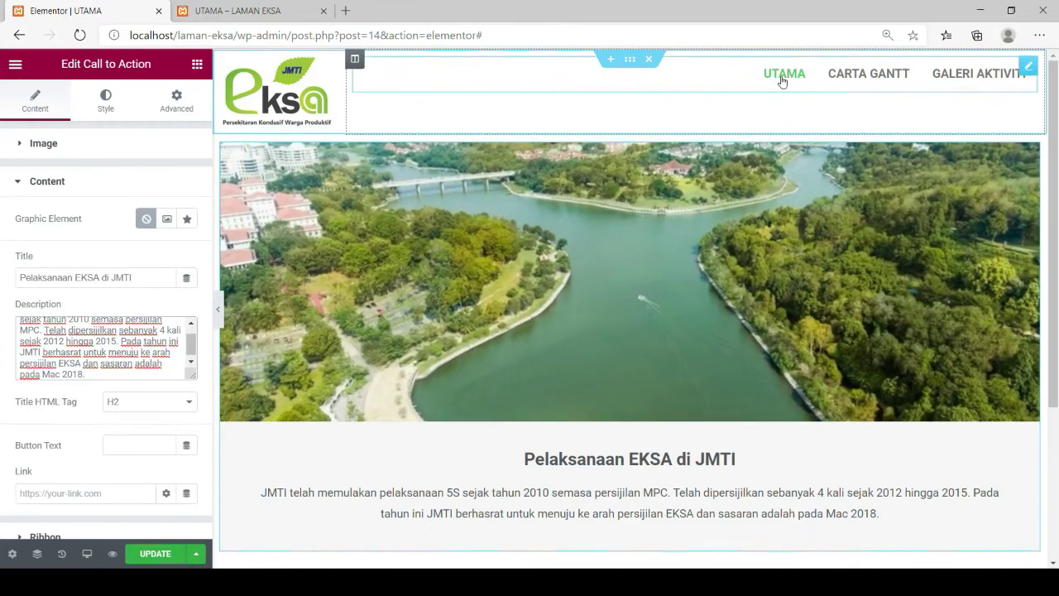
scroll(620, 303, down, 1)
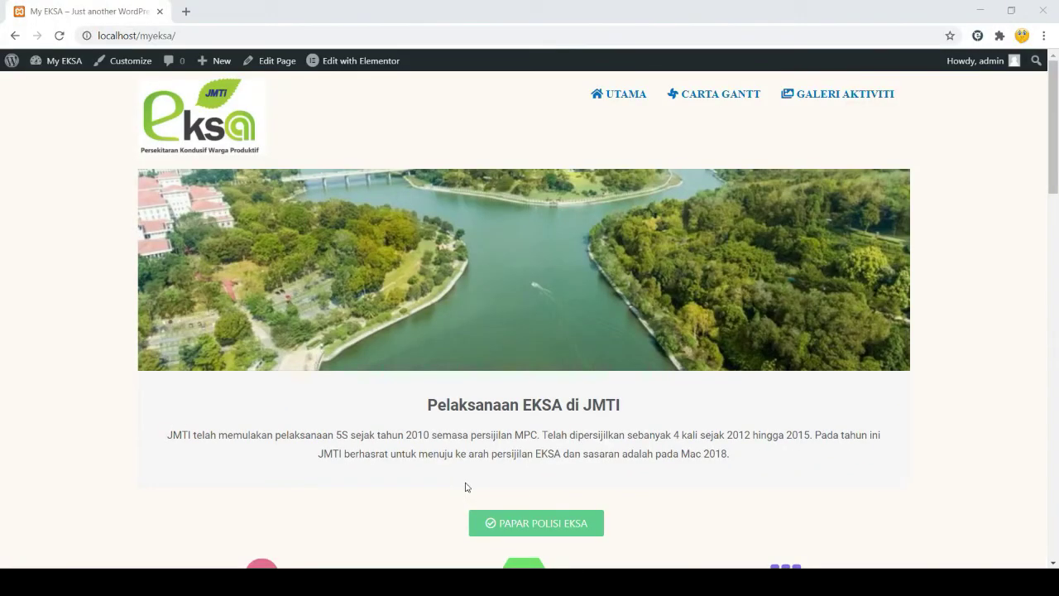
scroll(648, 525, down, 1)
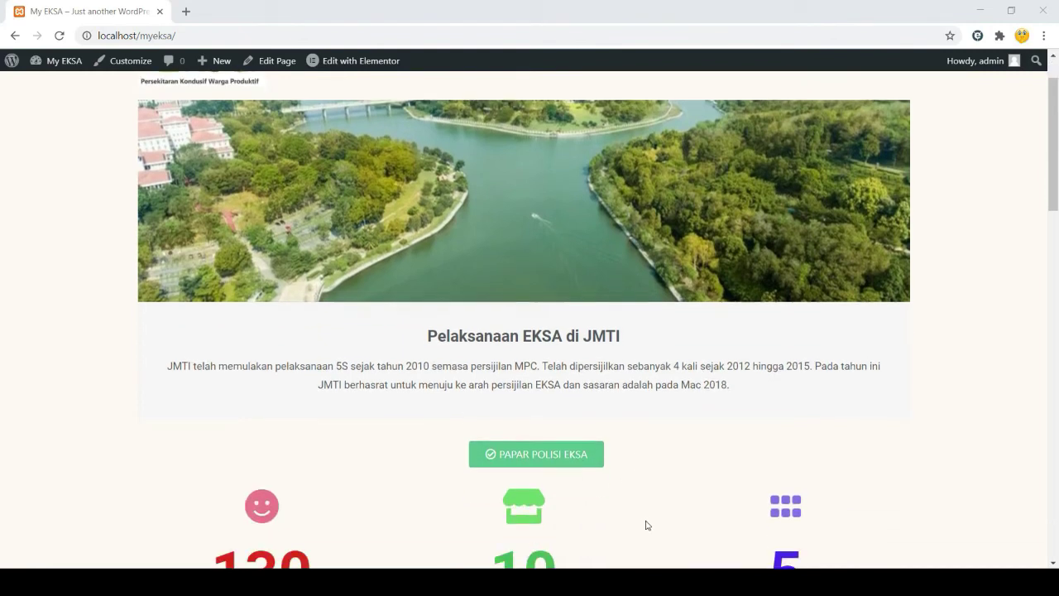
click(571, 457)
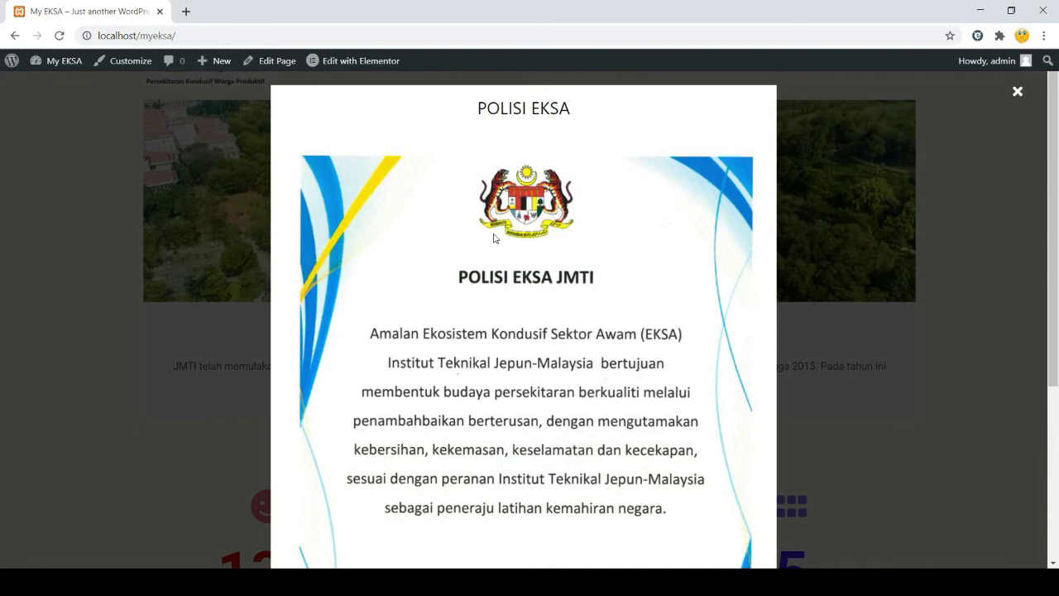
click(1017, 92)
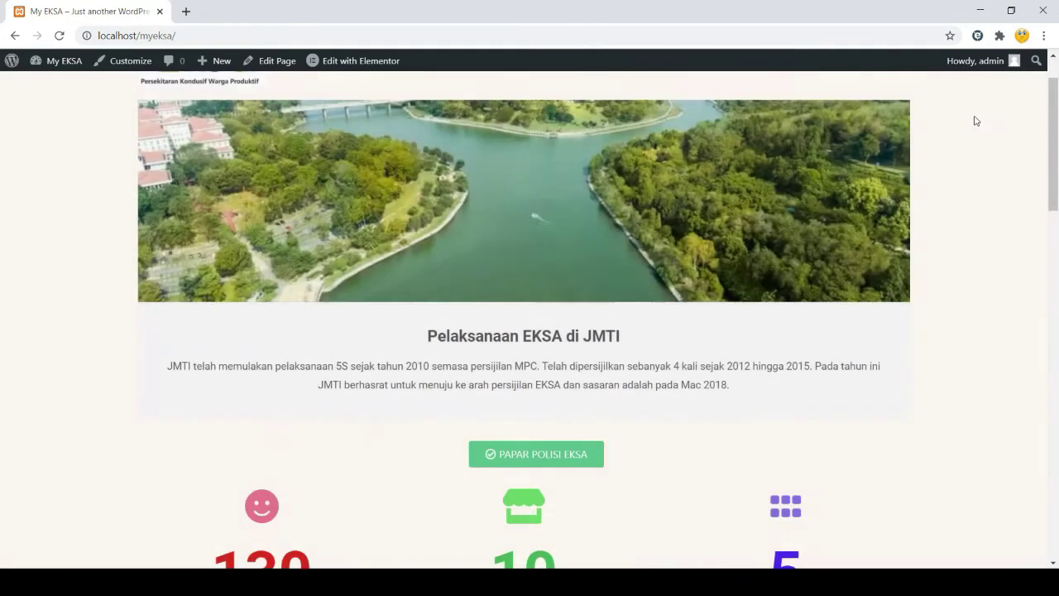
Step: Return to the Elementor editor of the UTAMA page and add a three-column section below the Call to Action widget
scroll(546, 461, down, 1)
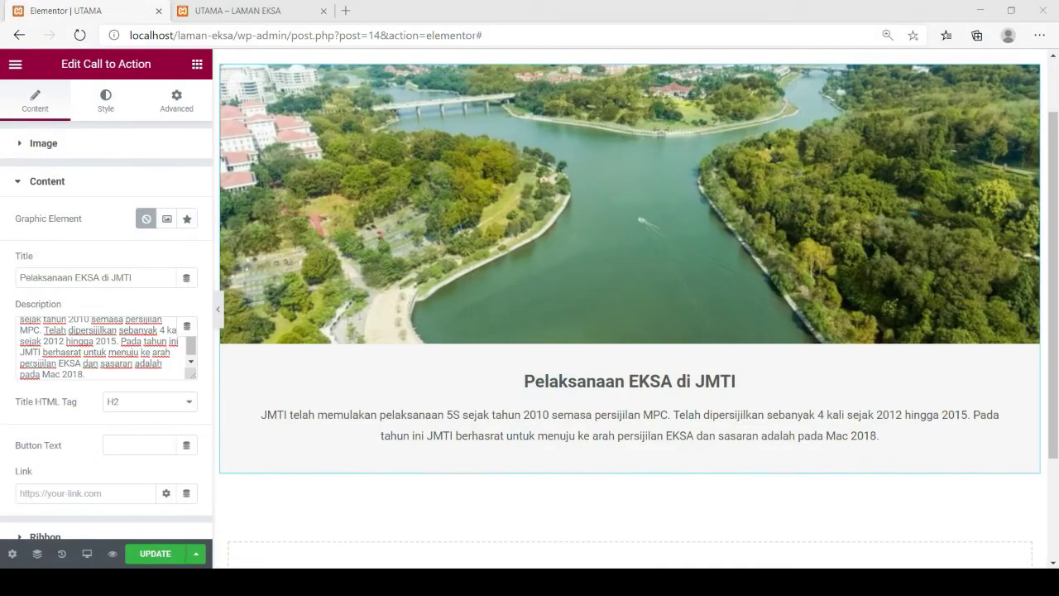
scroll(587, 499, down, 2)
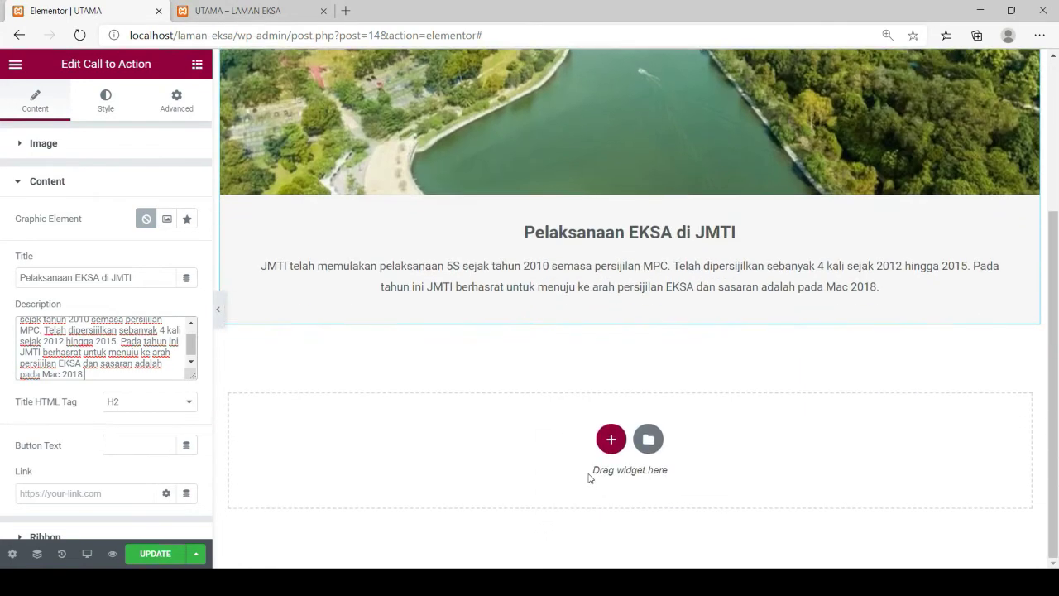
click(611, 439)
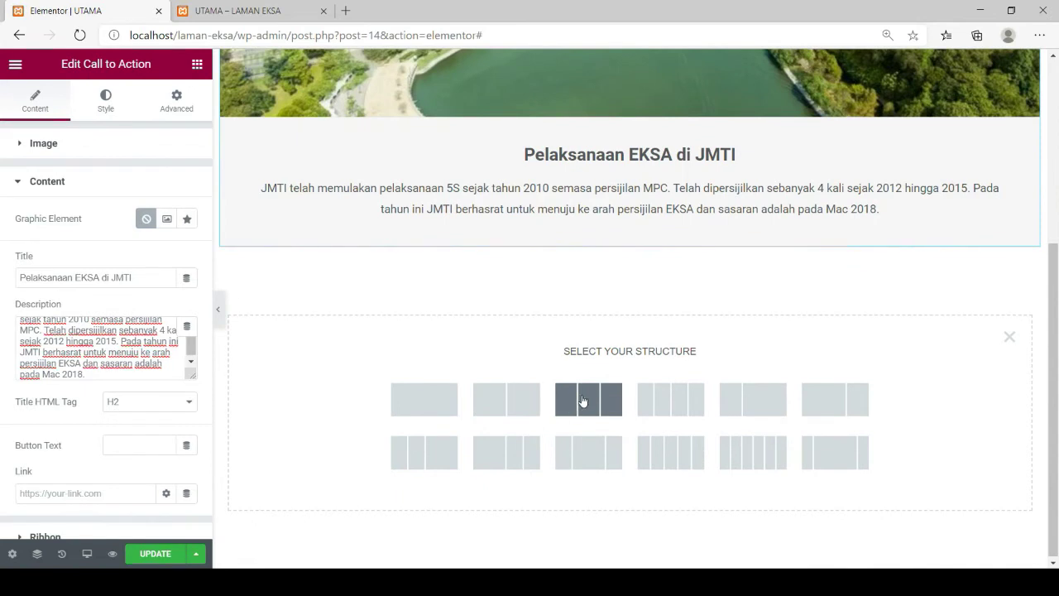
click(591, 404)
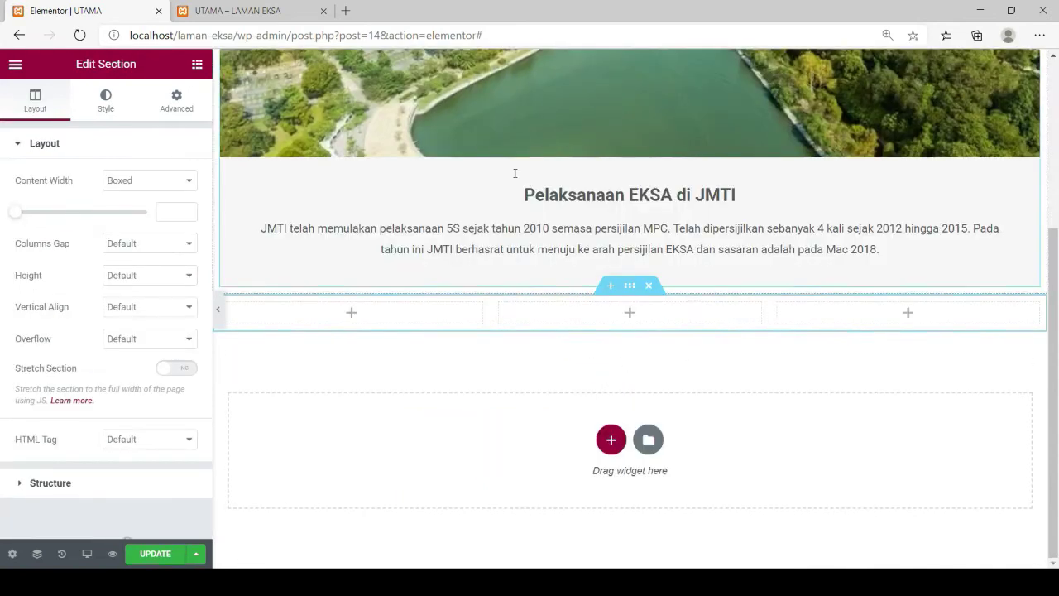
Step: Place the Ultimate Addons Modal Popup widget in the middle column of the new section
click(197, 64)
scroll(114, 380, down, 5)
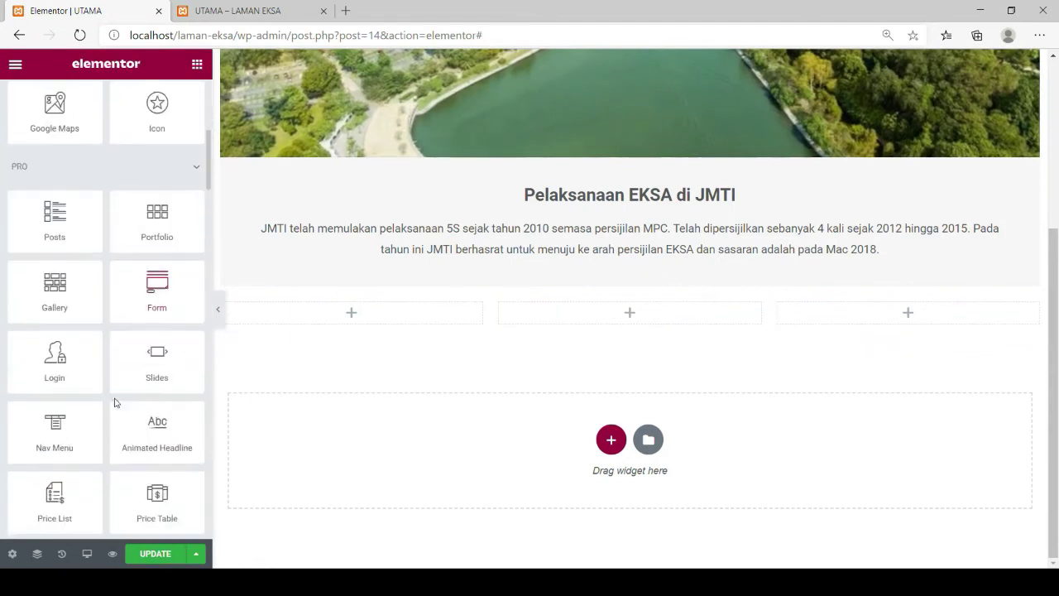
scroll(114, 402, down, 15)
scroll(115, 398, down, 10)
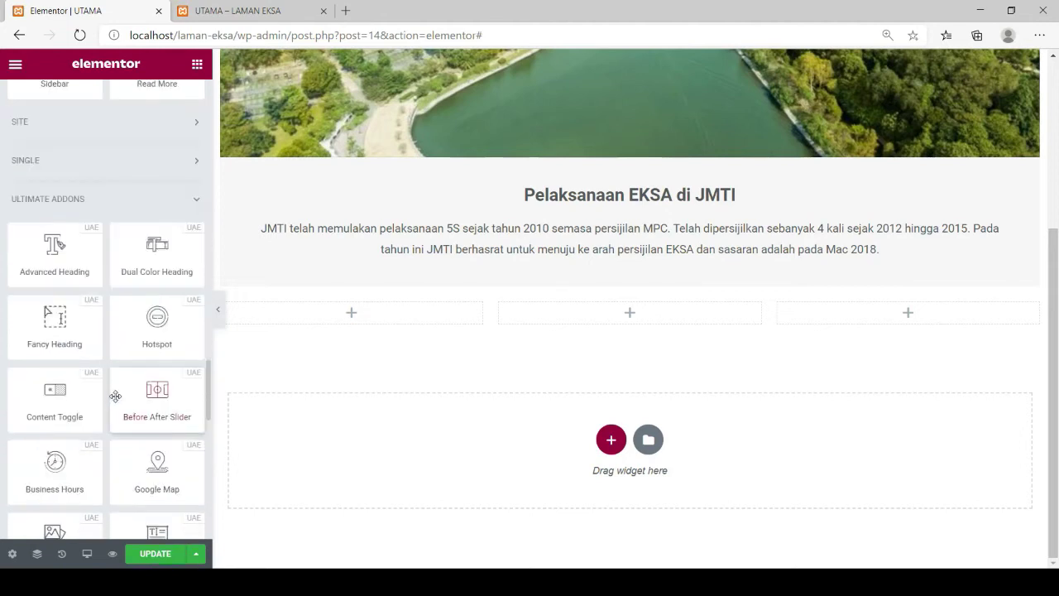
scroll(115, 395, down, 1)
scroll(157, 390, down, 2)
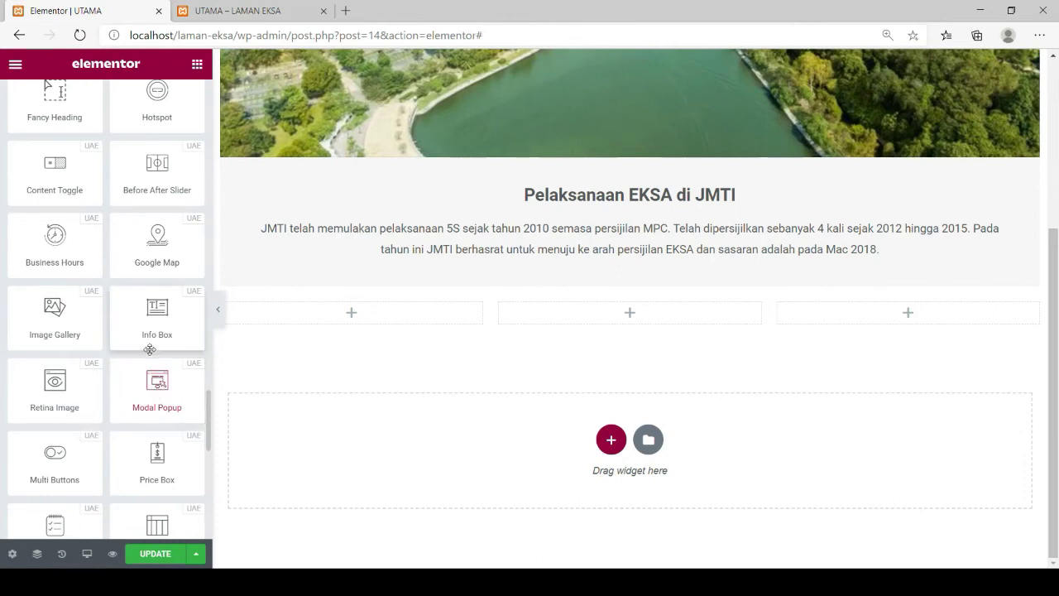
drag(159, 383, 617, 319)
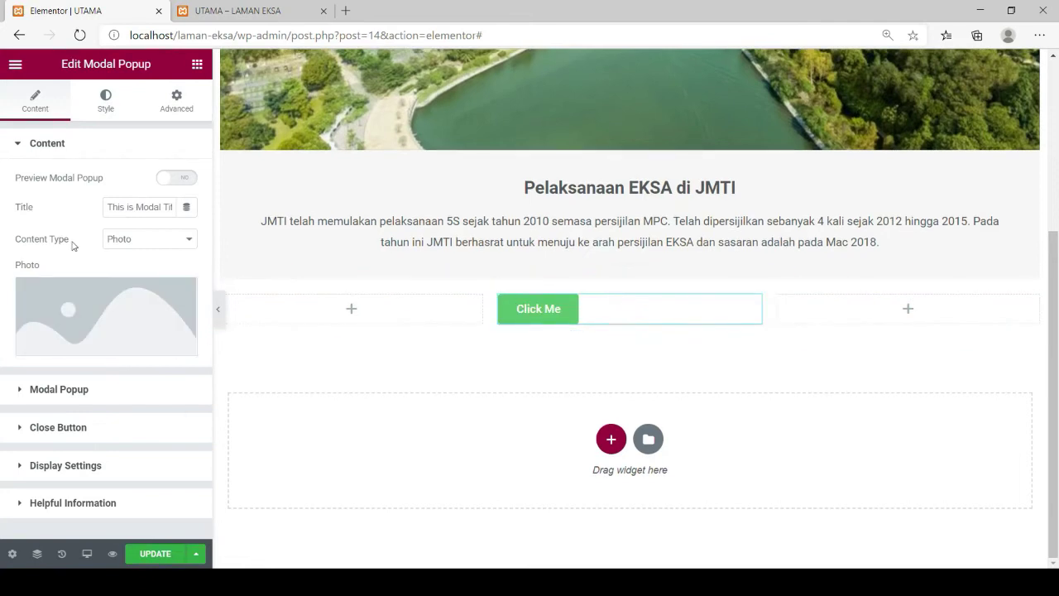
Step: Title the modal popup POLISI EKSA and use POLISI.png from the media library as its photo
click(114, 207)
drag(106, 207, 170, 209)
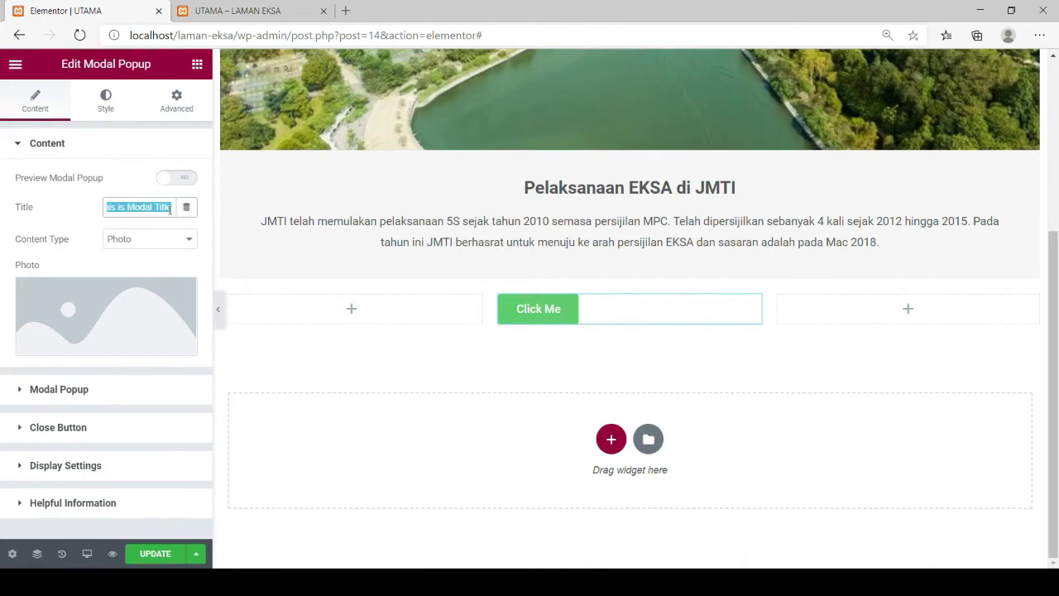
text(POLISI EKSA)
click(184, 241)
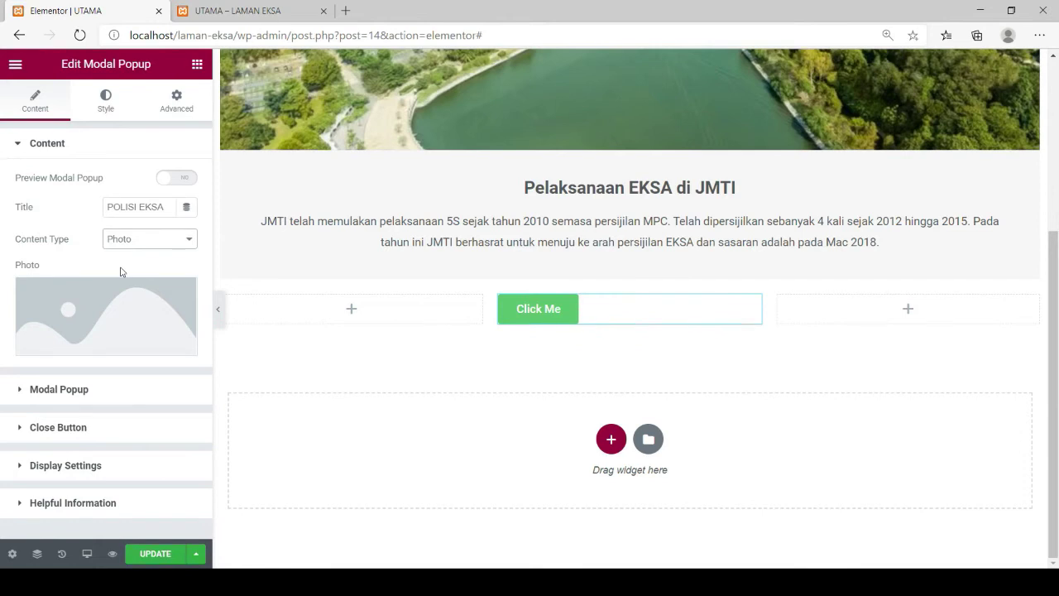
click(84, 351)
click(177, 248)
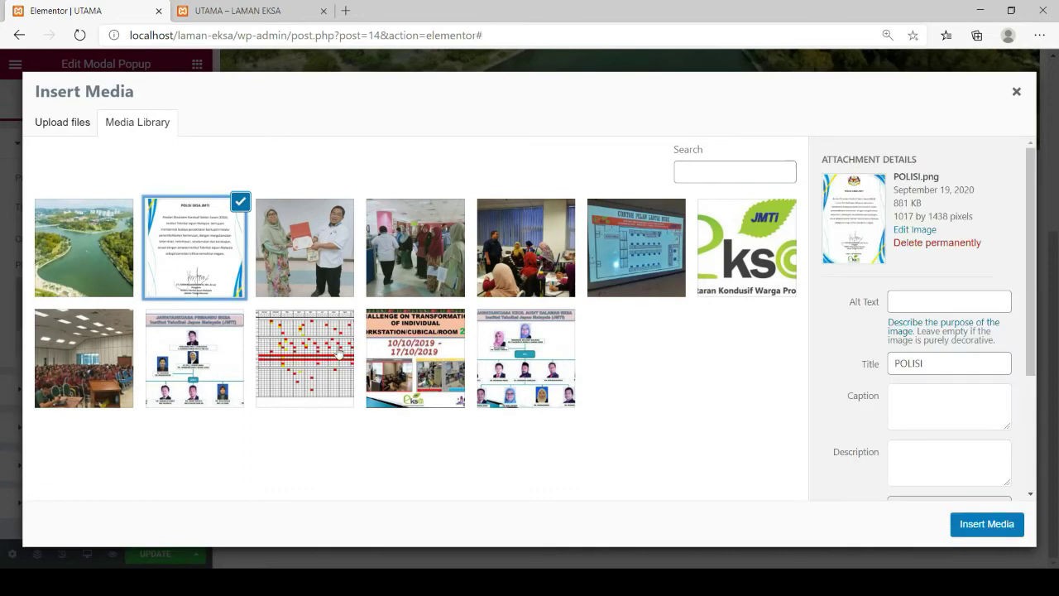
click(986, 524)
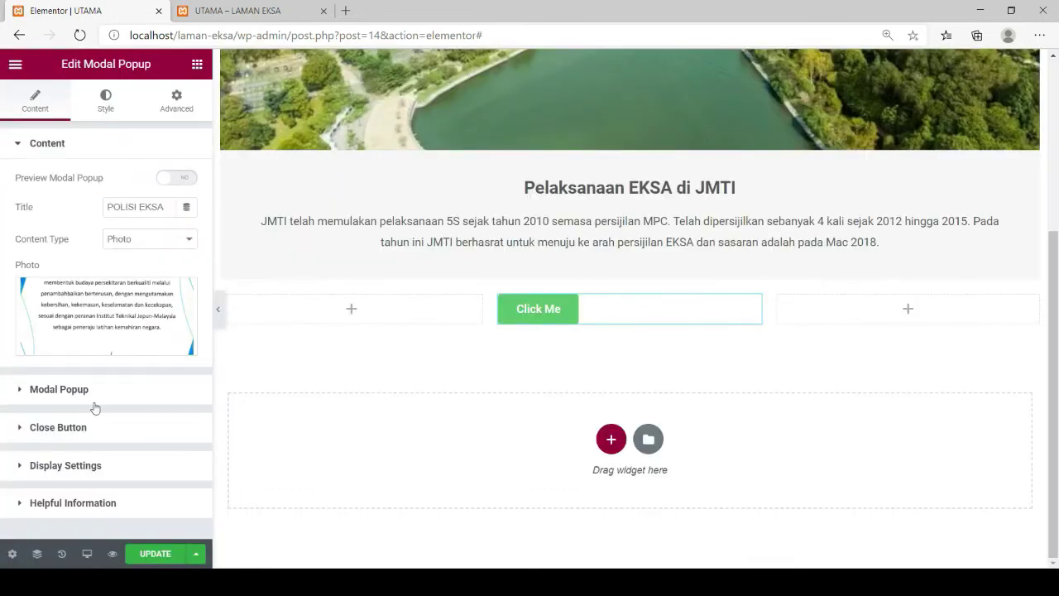
Step: Review the popup and close button settings, set the popup's button text to "Papar Polisi EKSA", and center the button
click(22, 395)
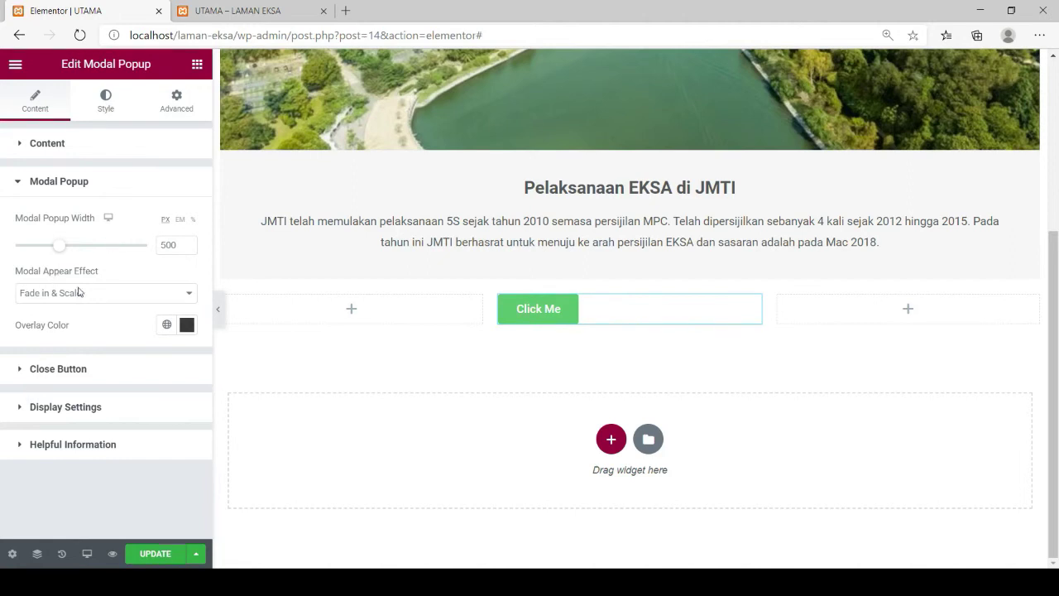
click(22, 370)
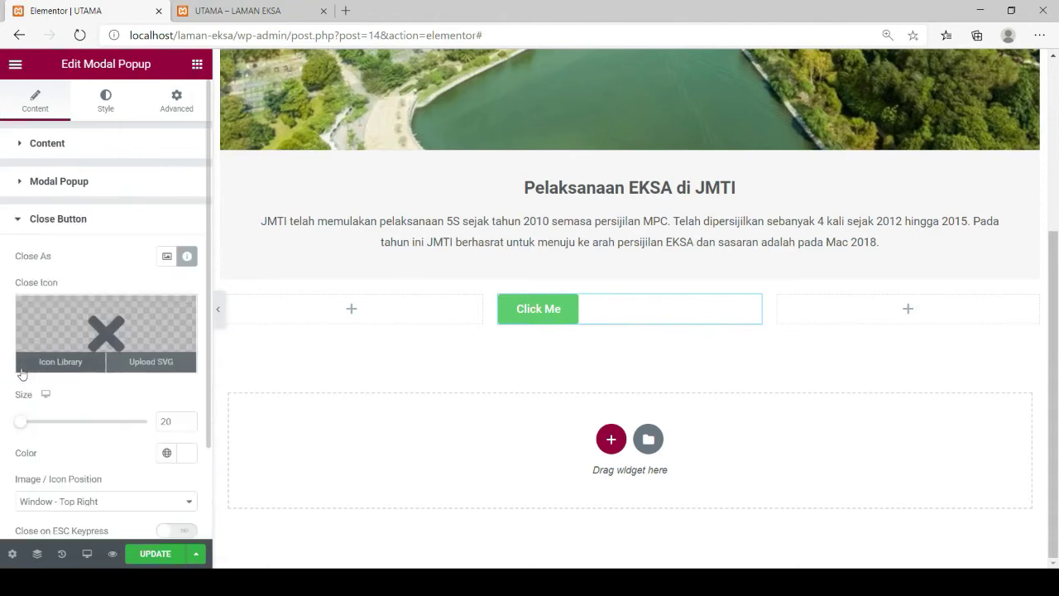
scroll(31, 444, down, 2)
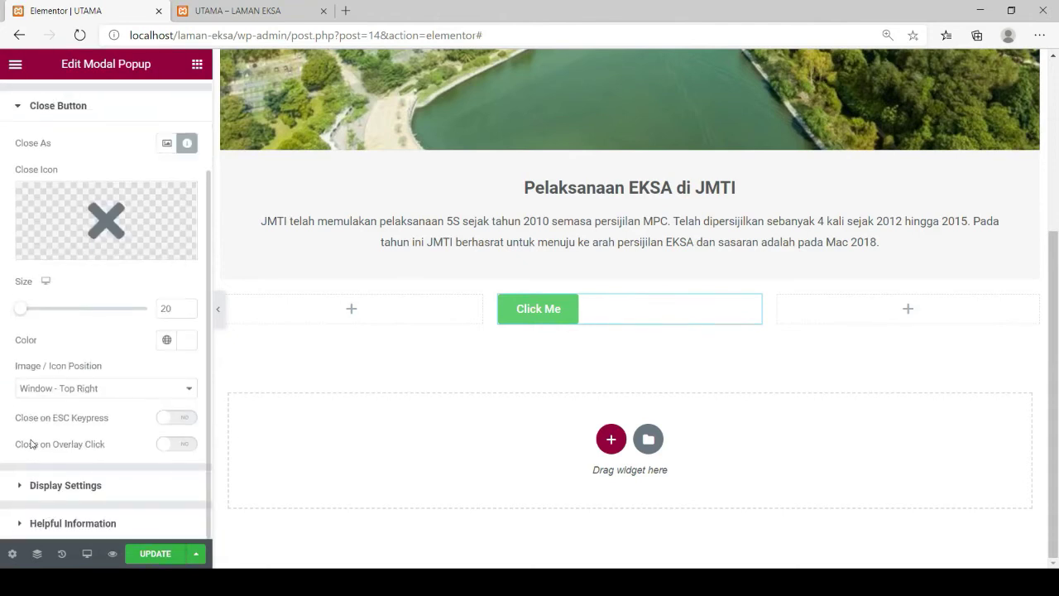
click(21, 491)
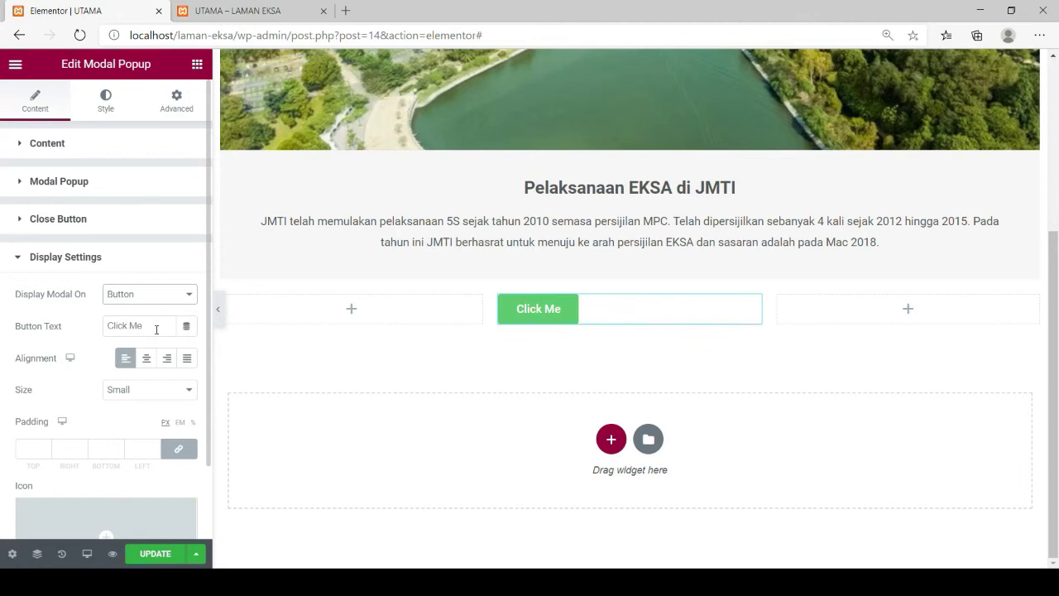
drag(144, 326, 99, 323)
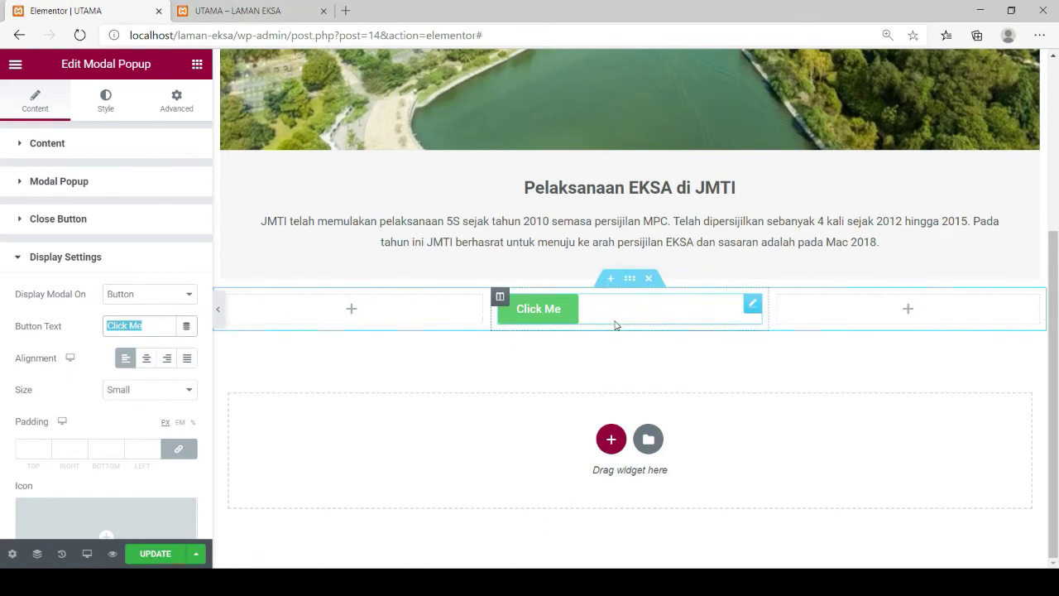
text(Papar)
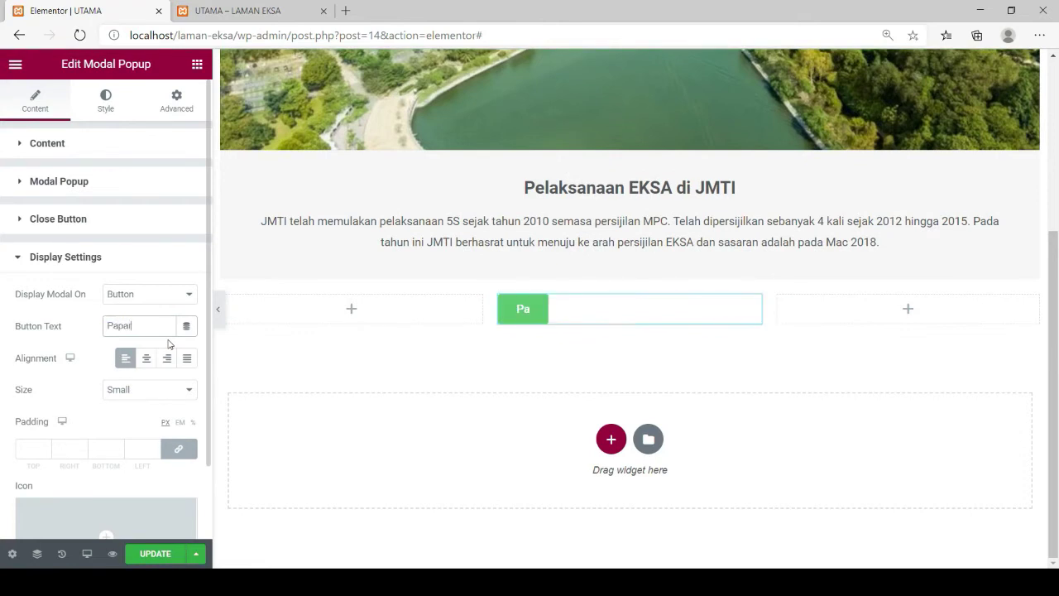
text( Poli)
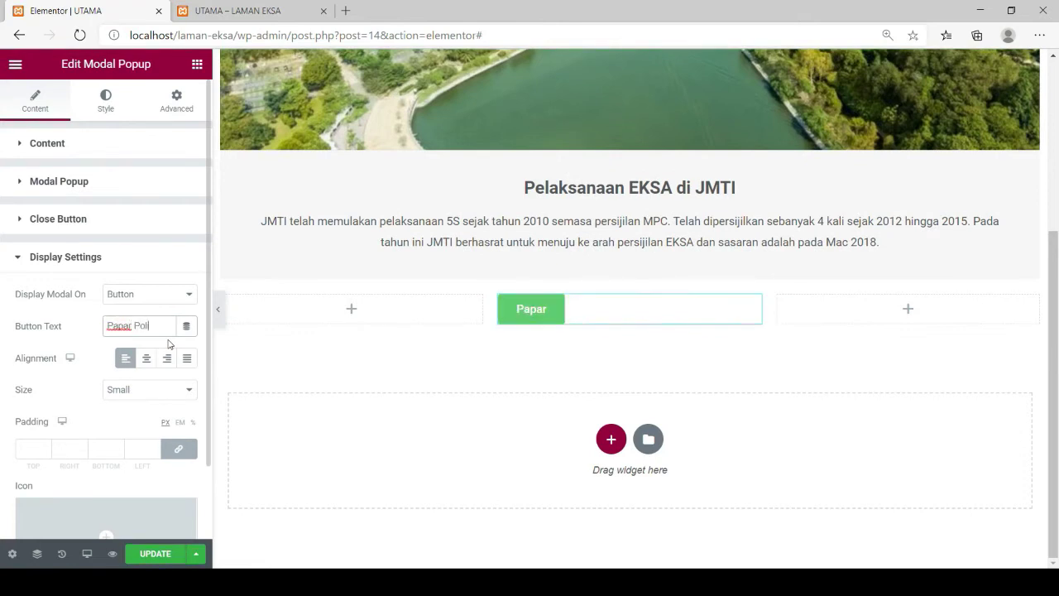
text(si EKSA)
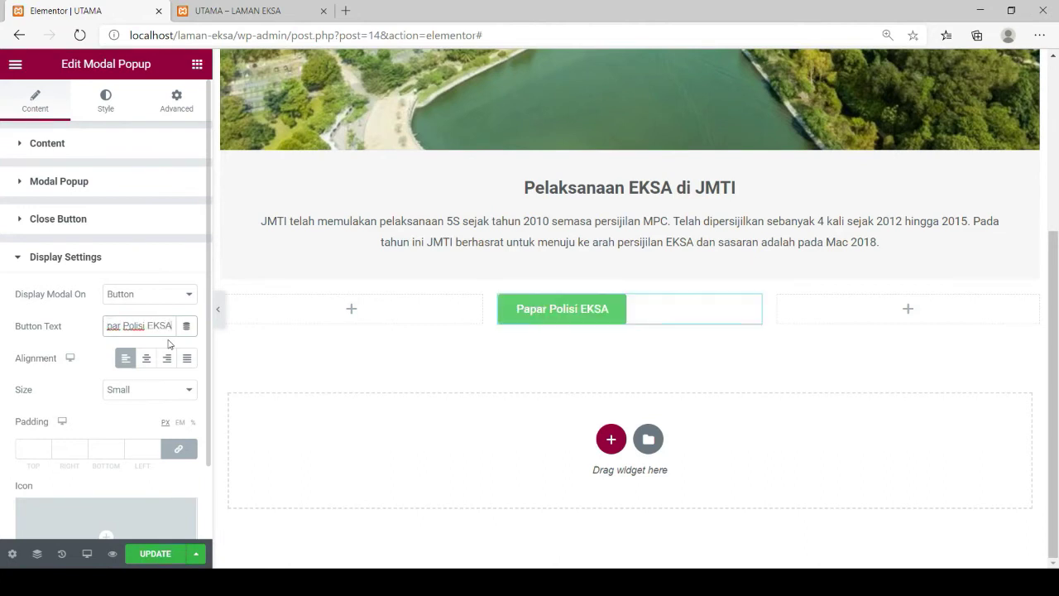
scroll(82, 453, down, 1)
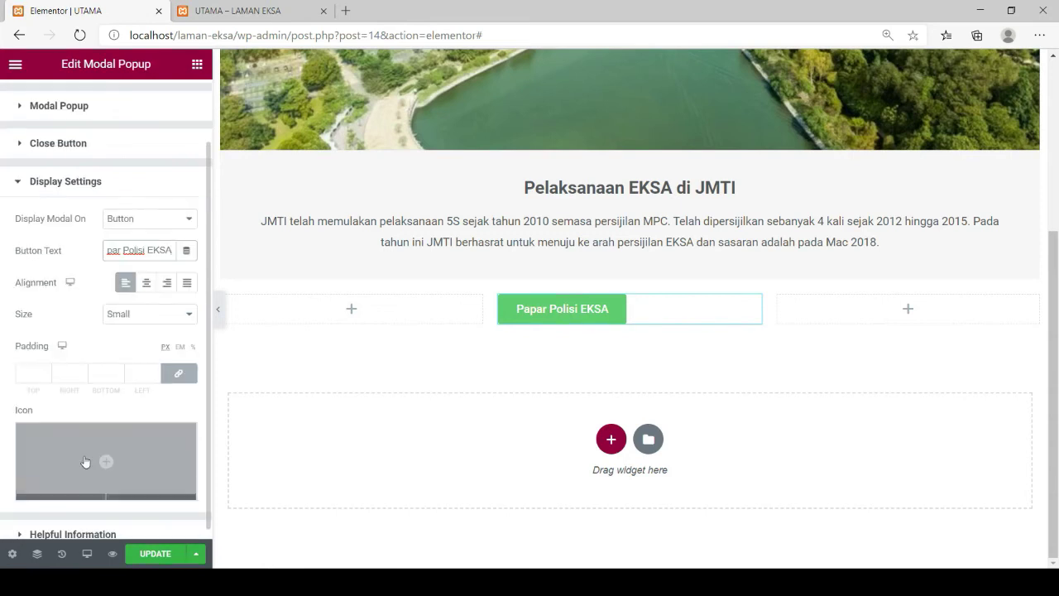
click(147, 285)
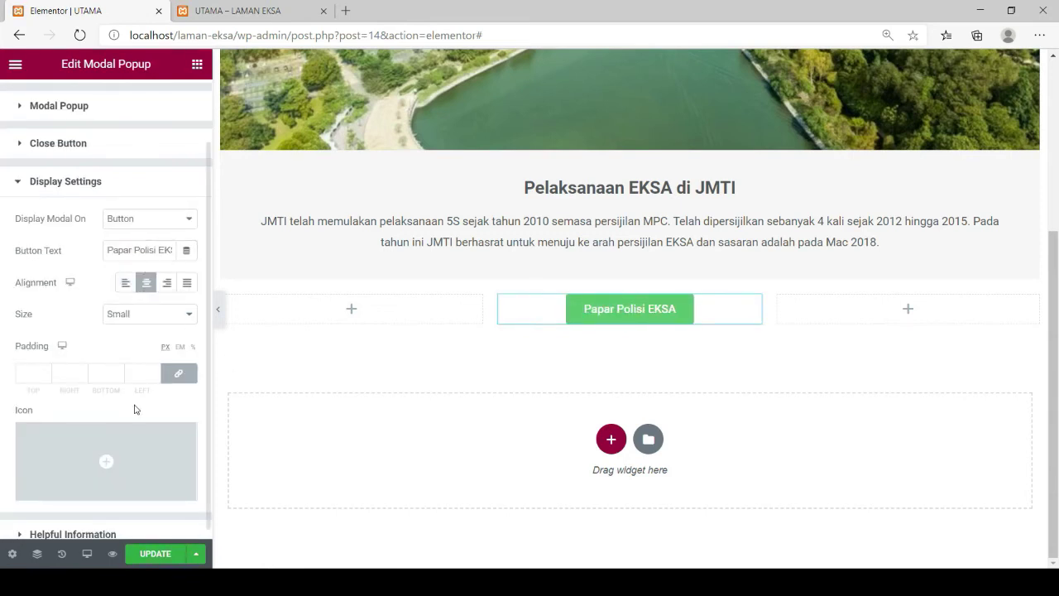
Step: Add the square check mark icon from the icon library to the Papar Polisi EKSA button
scroll(137, 410, down, 1)
mouse_move(102, 454)
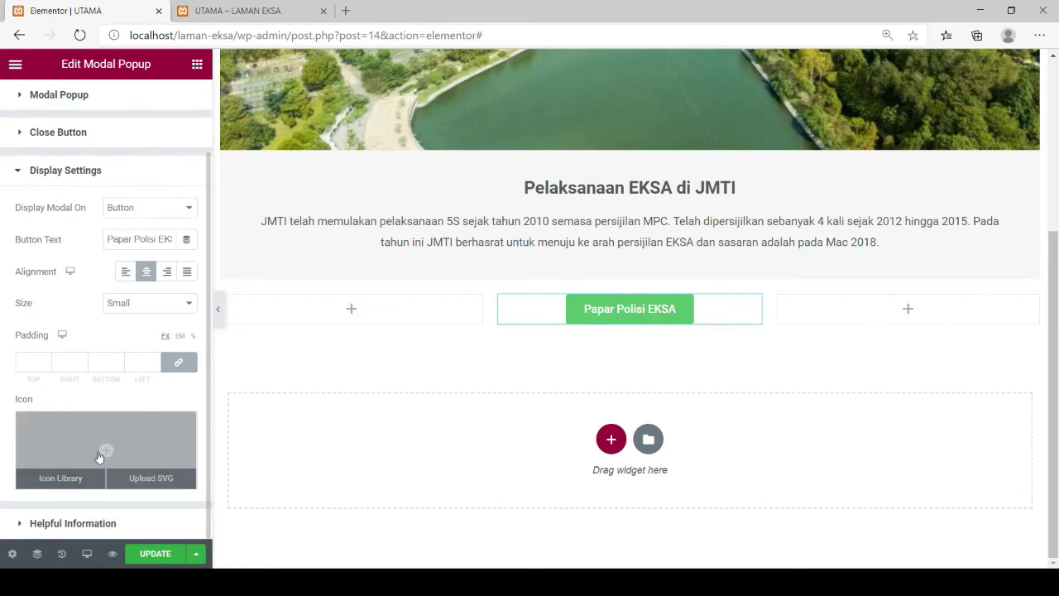
click(79, 482)
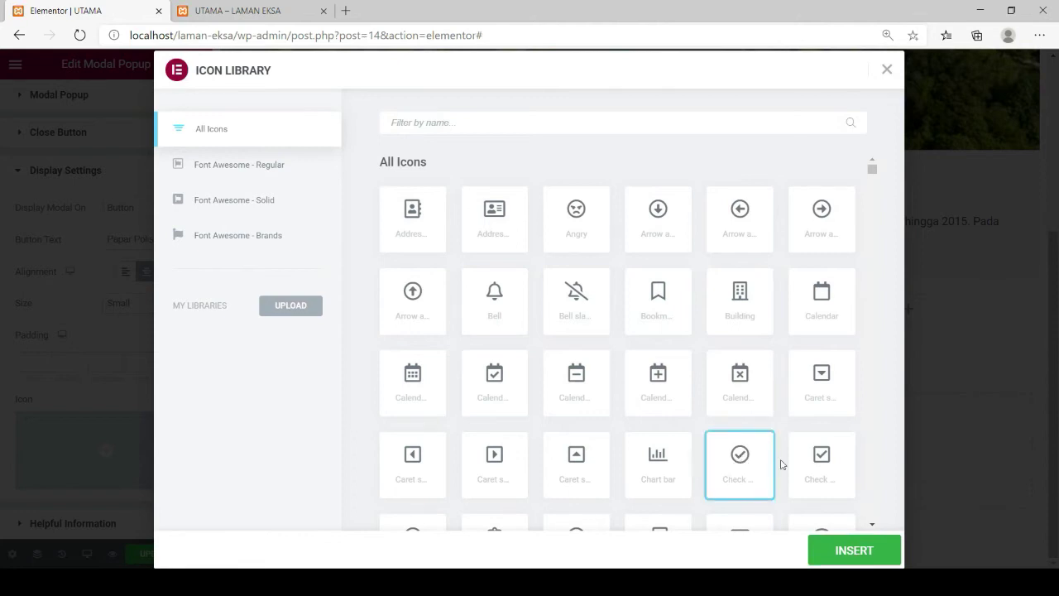
click(820, 457)
click(852, 551)
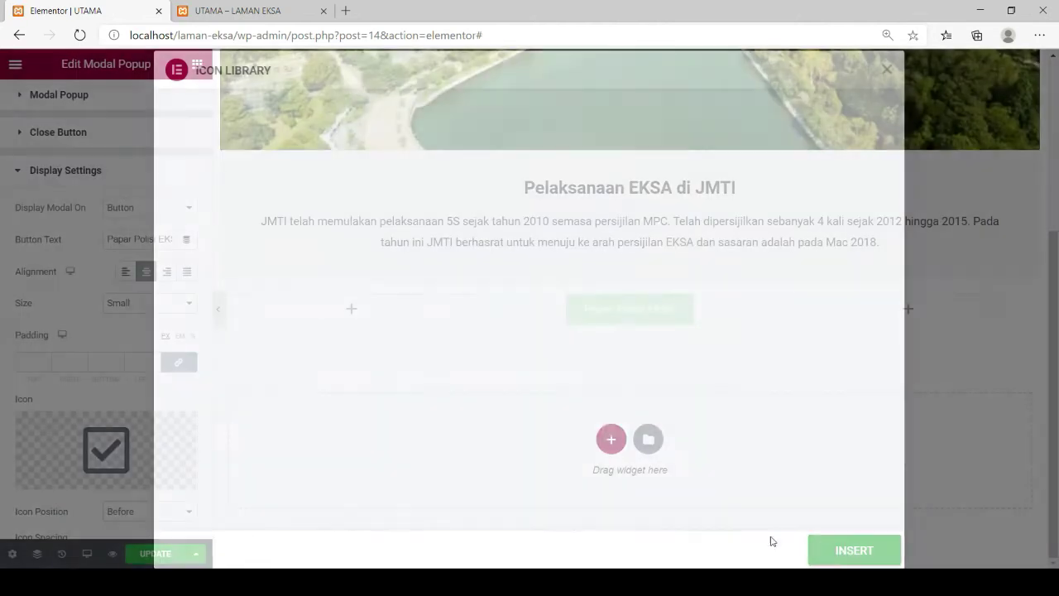
scroll(98, 454, down, 2)
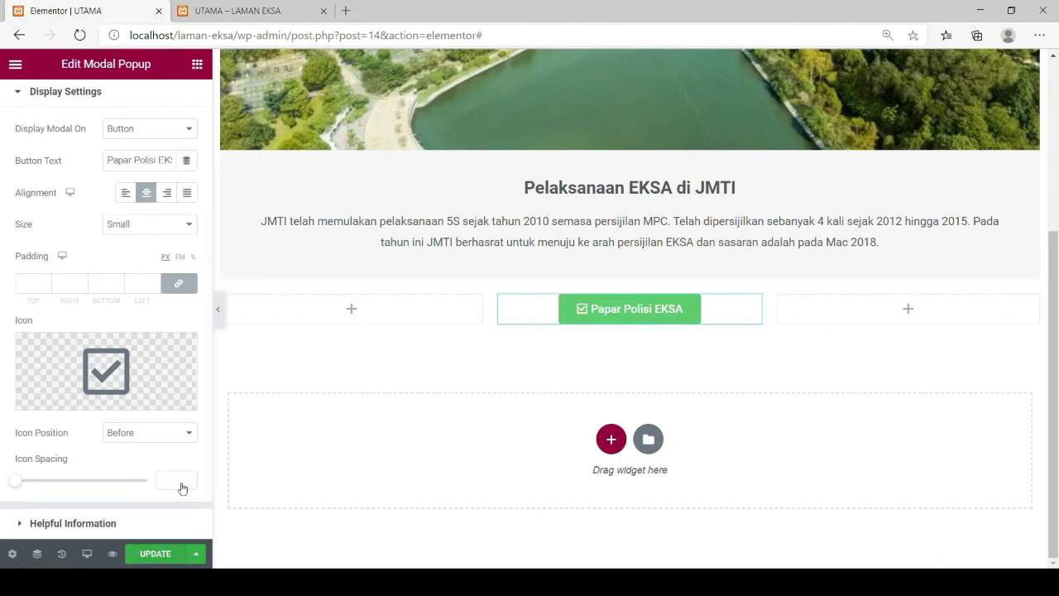
Step: Update the page and test the popup behind the Papar Polisi EKSA button, closing it when done
click(144, 556)
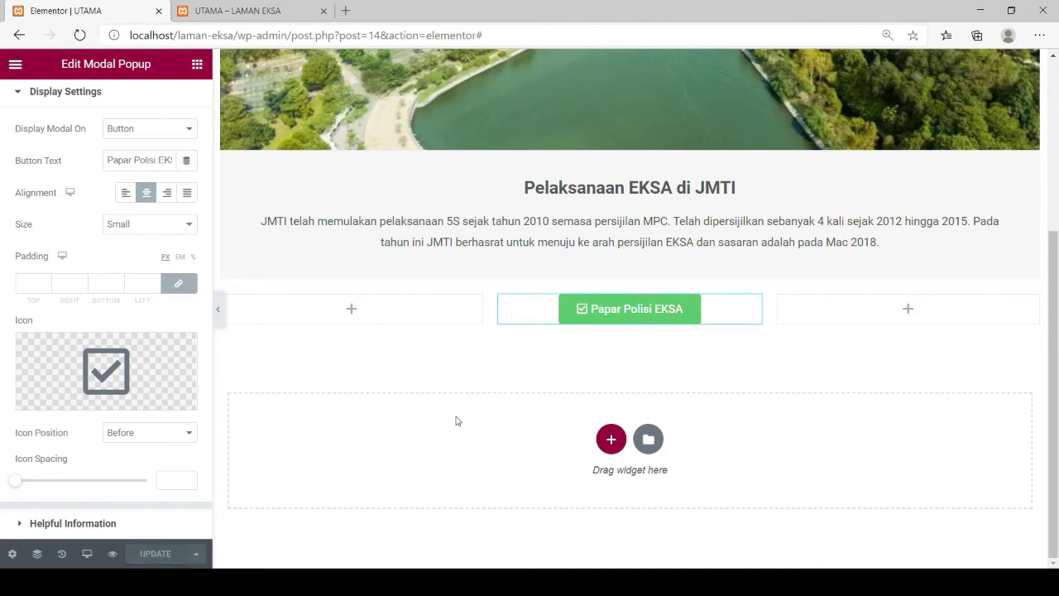
click(634, 311)
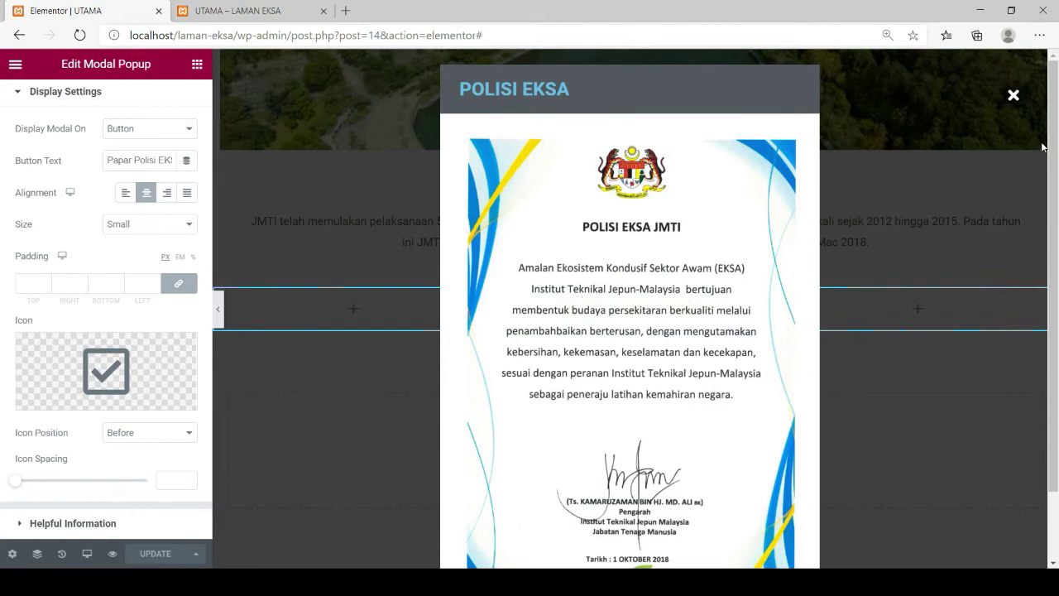
click(1013, 100)
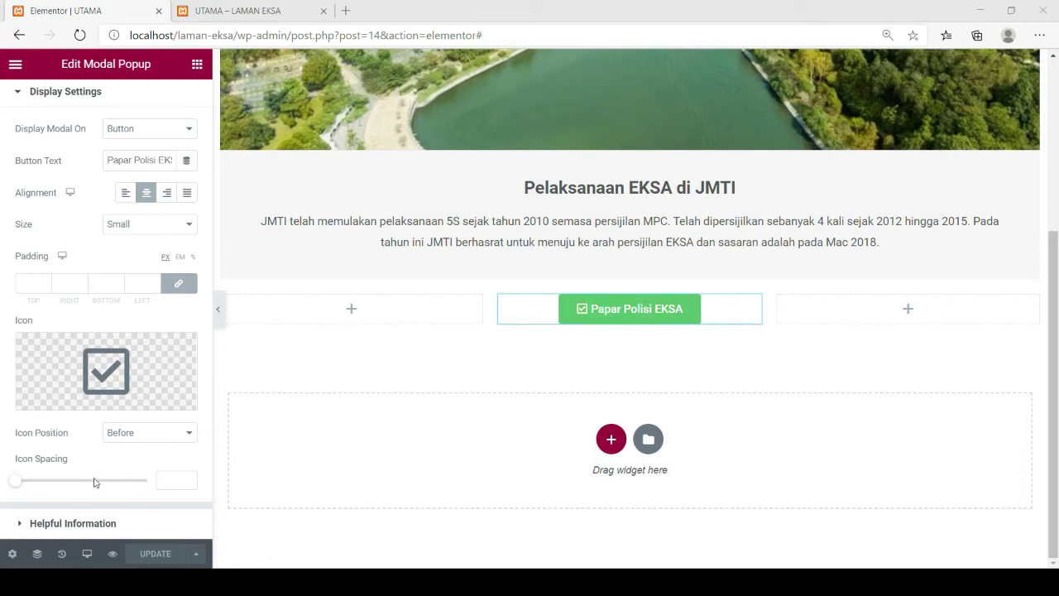
Step: Switch to the My EKSA reference site and examine the icons and counters below the PAPAR POLISI EKSA button
key(alt+Tab)
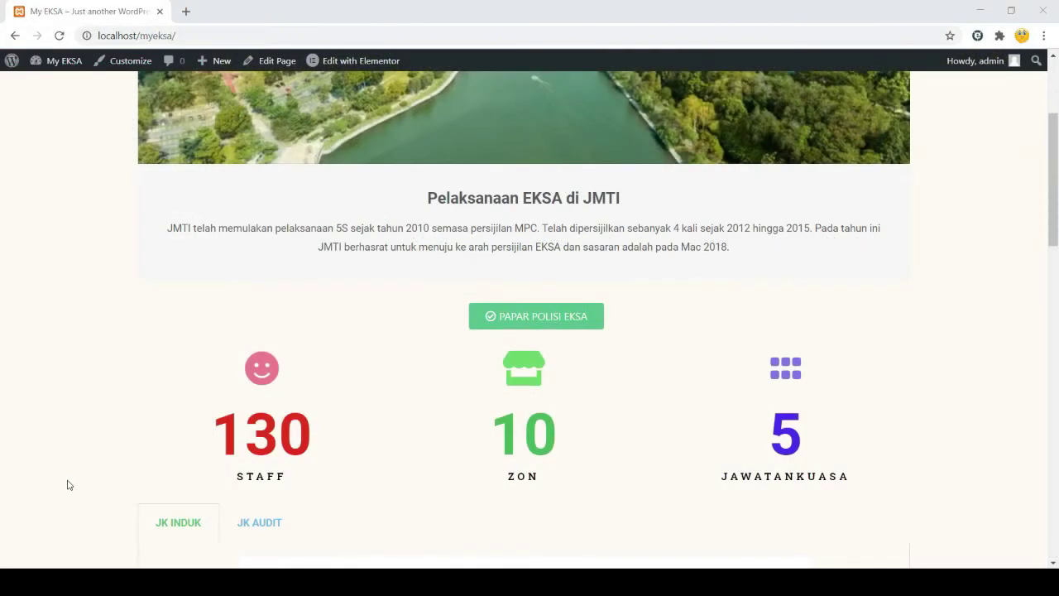
scroll(659, 403, up, 1)
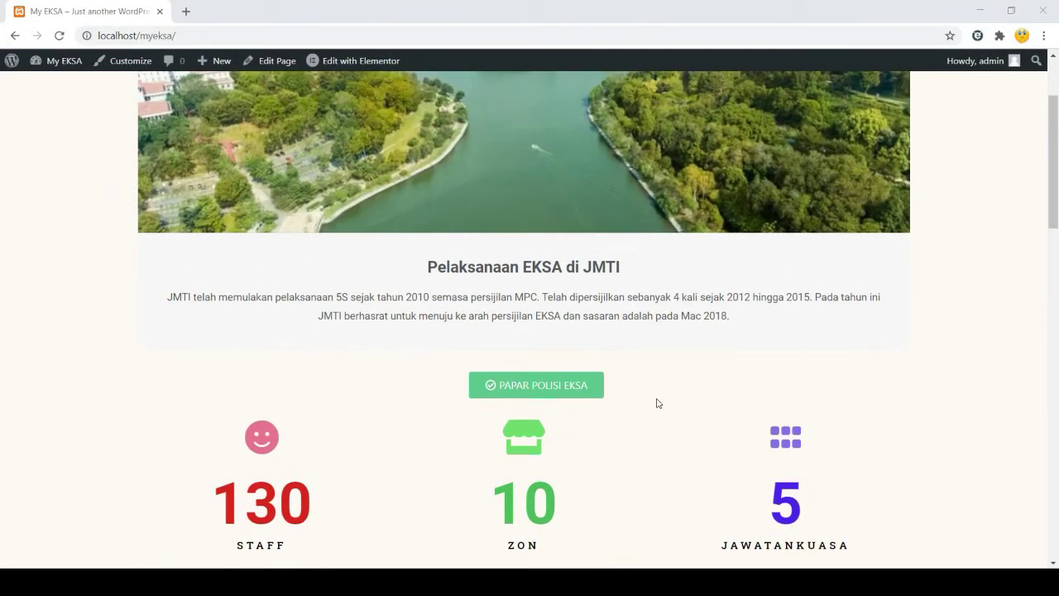
scroll(608, 478, down, 2)
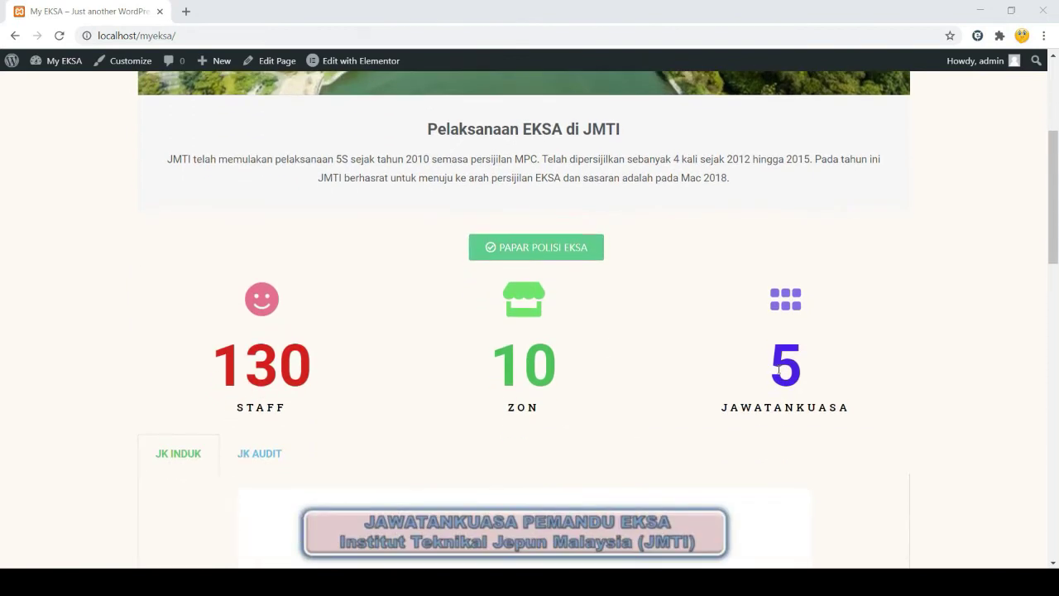
Step: Switch back to the Elementor editor and add a three-column section below the Papar Polisi EKSA button
key(alt+Tab)
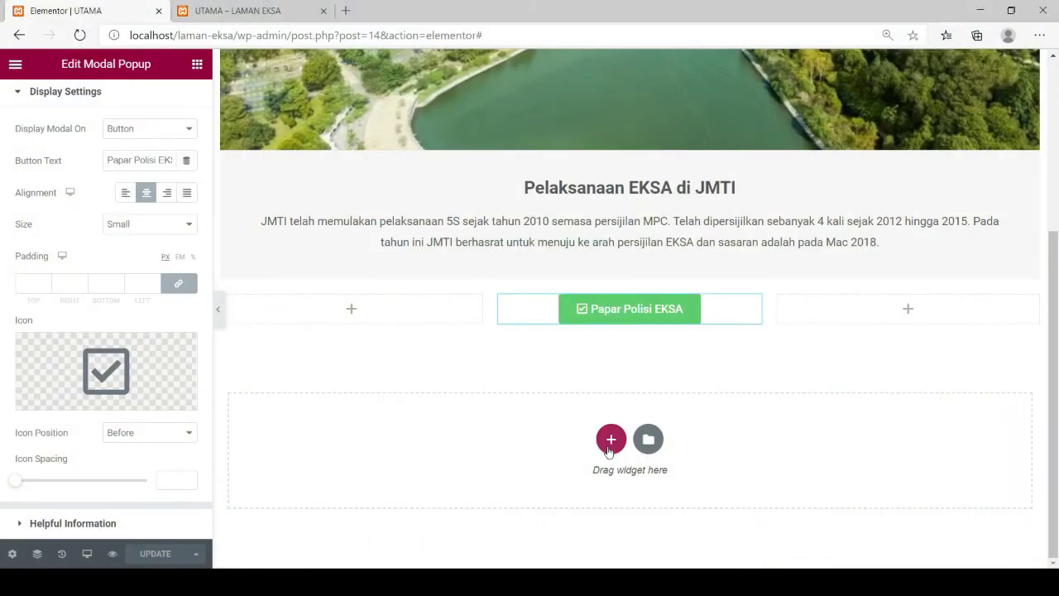
click(611, 439)
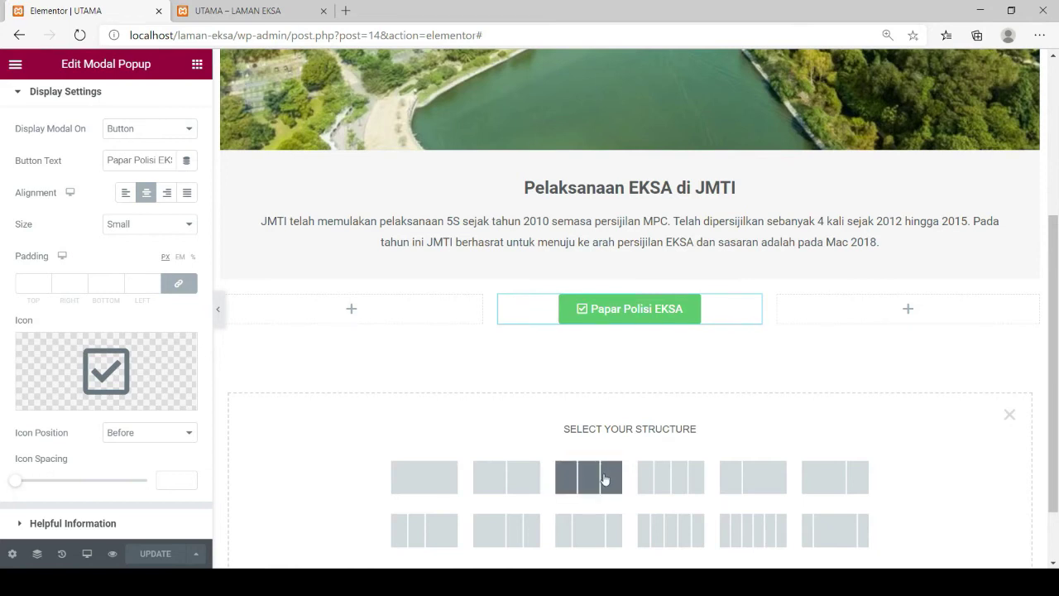
scroll(603, 471, down, 1)
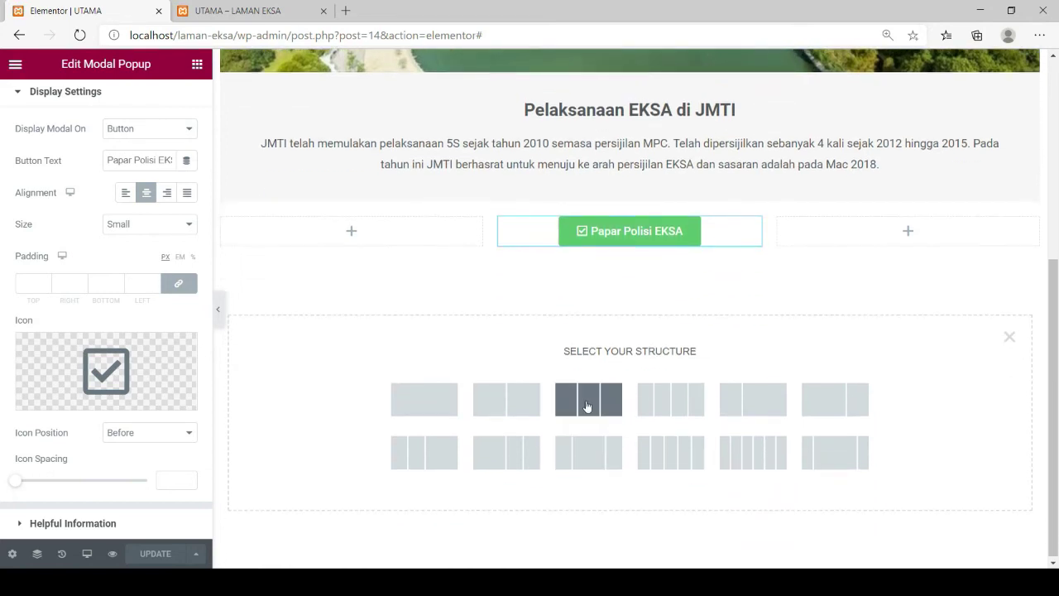
click(587, 406)
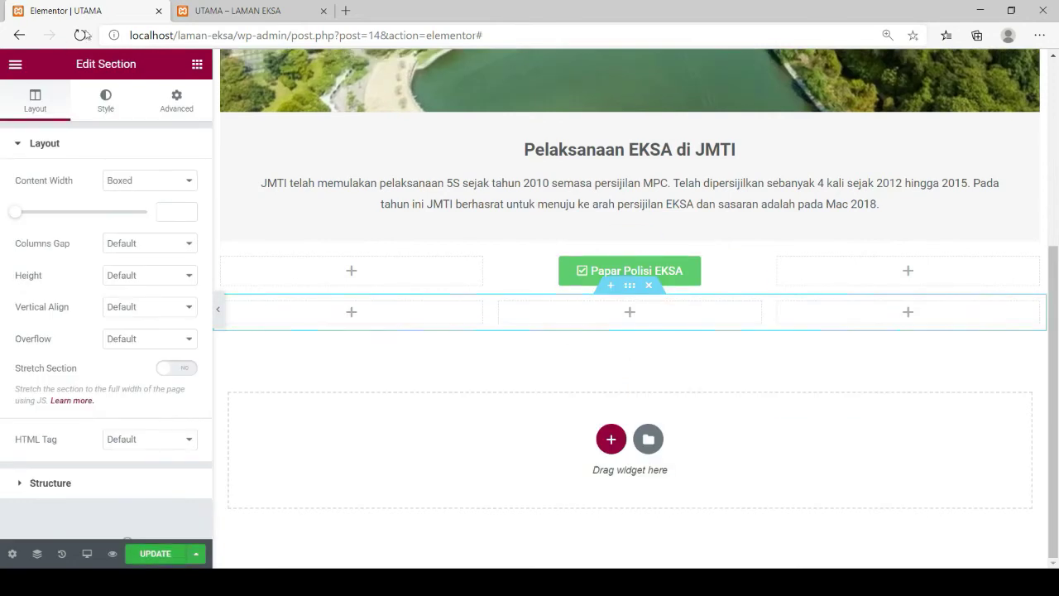
Step: Add an Icon widget to the first column of the new three-column section
click(197, 64)
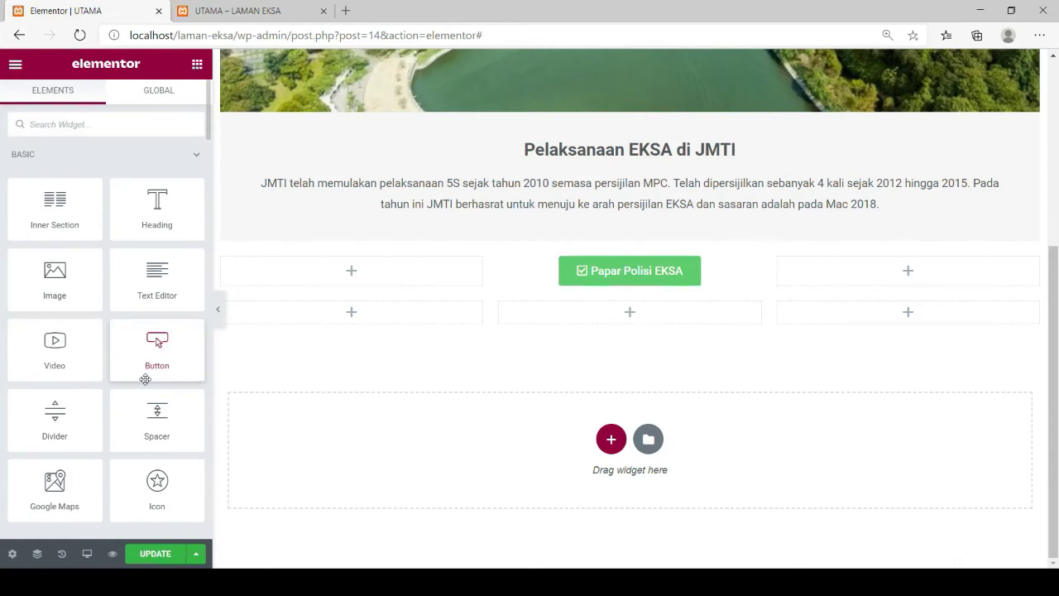
scroll(145, 379, down, 1)
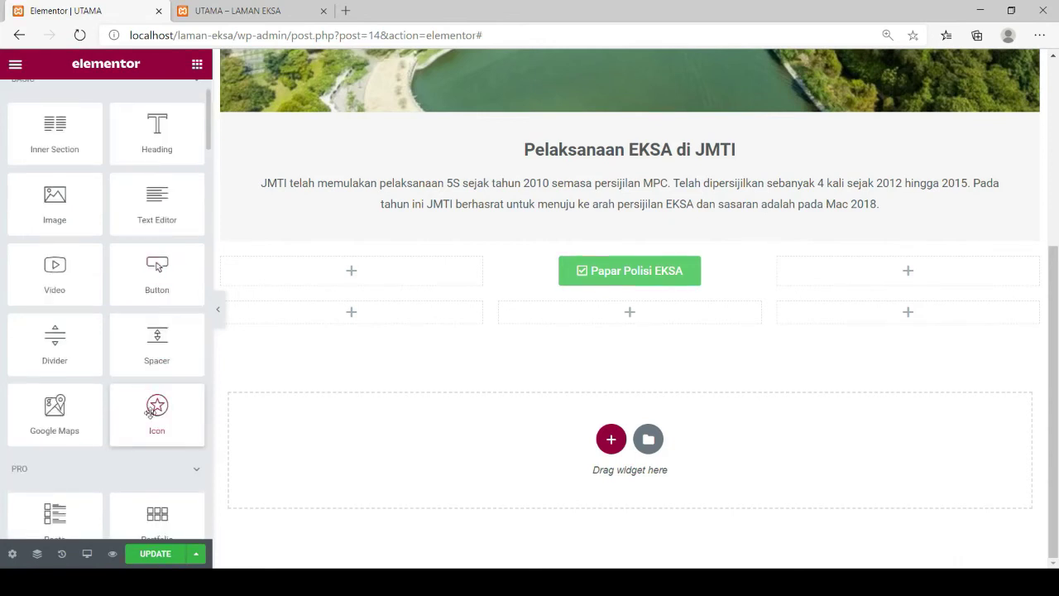
drag(157, 407, 335, 307)
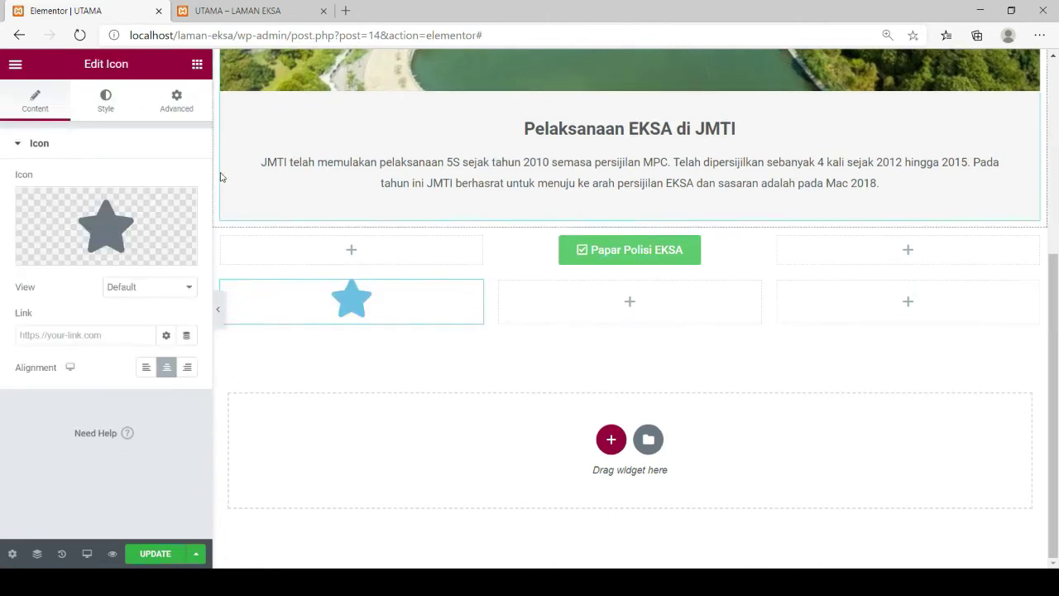
Step: Add a Counter widget below the star icon in the first column
click(197, 65)
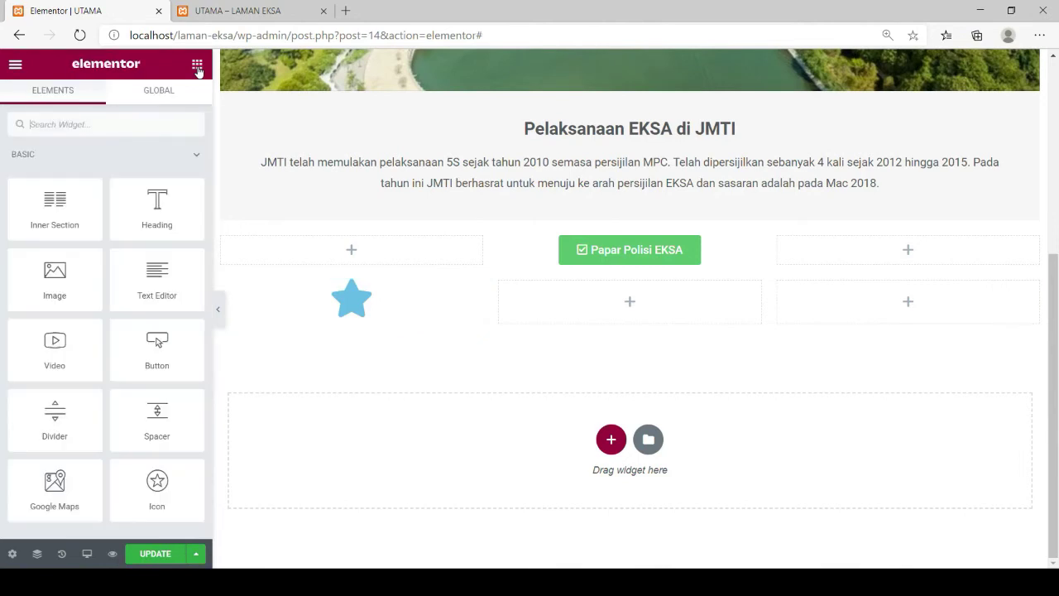
scroll(157, 426, down, 2)
scroll(156, 426, down, 5)
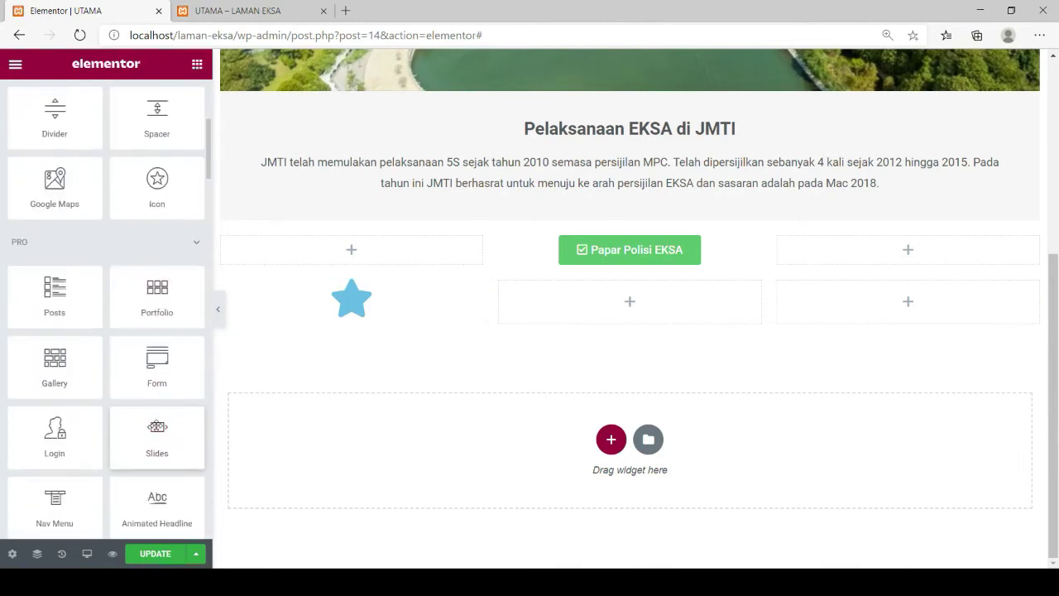
scroll(155, 422, down, 1)
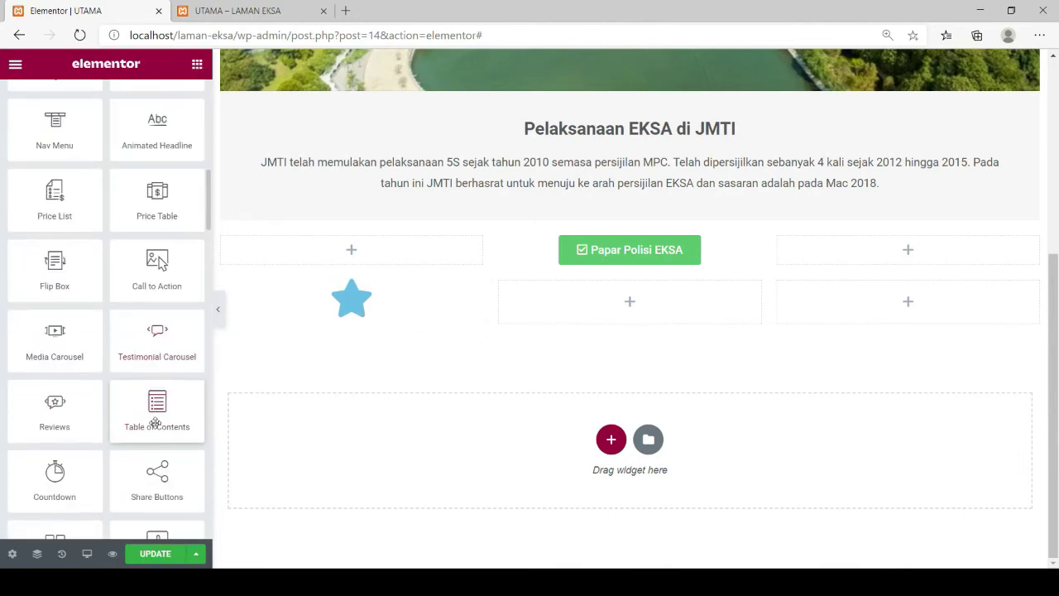
scroll(155, 422, down, 1)
scroll(154, 422, down, 5)
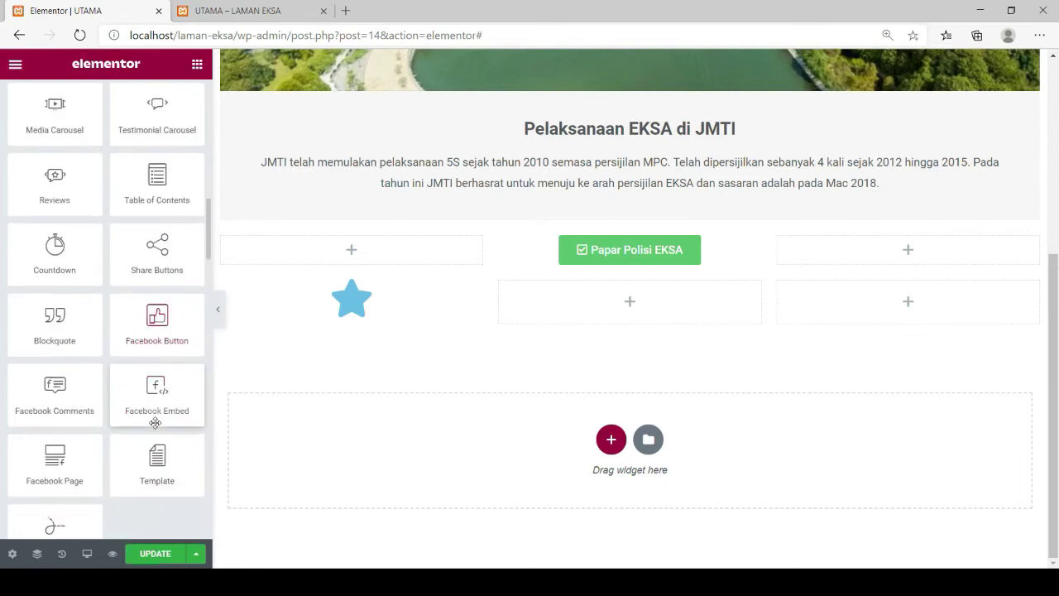
scroll(155, 422, down, 4)
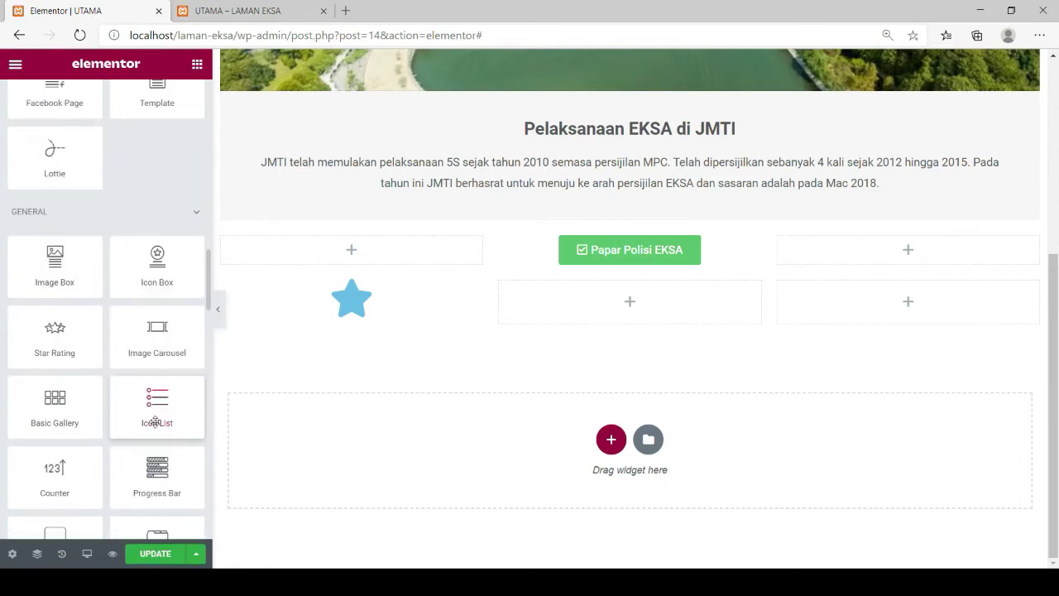
drag(72, 336, 353, 319)
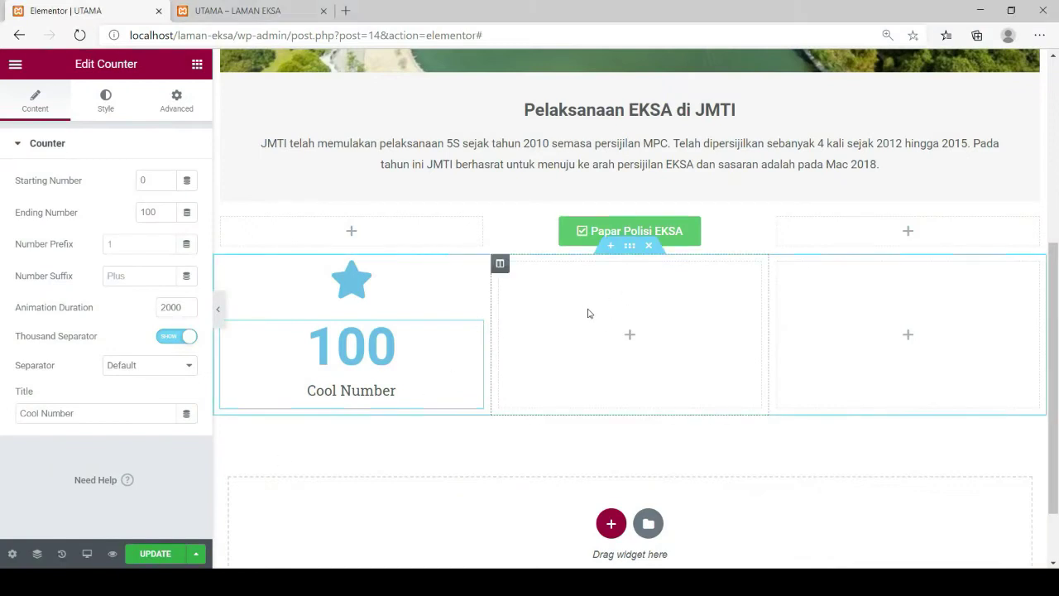
Step: Replace the star icon with the outlined Smile icon, searching the icon library for "smil"
click(473, 274)
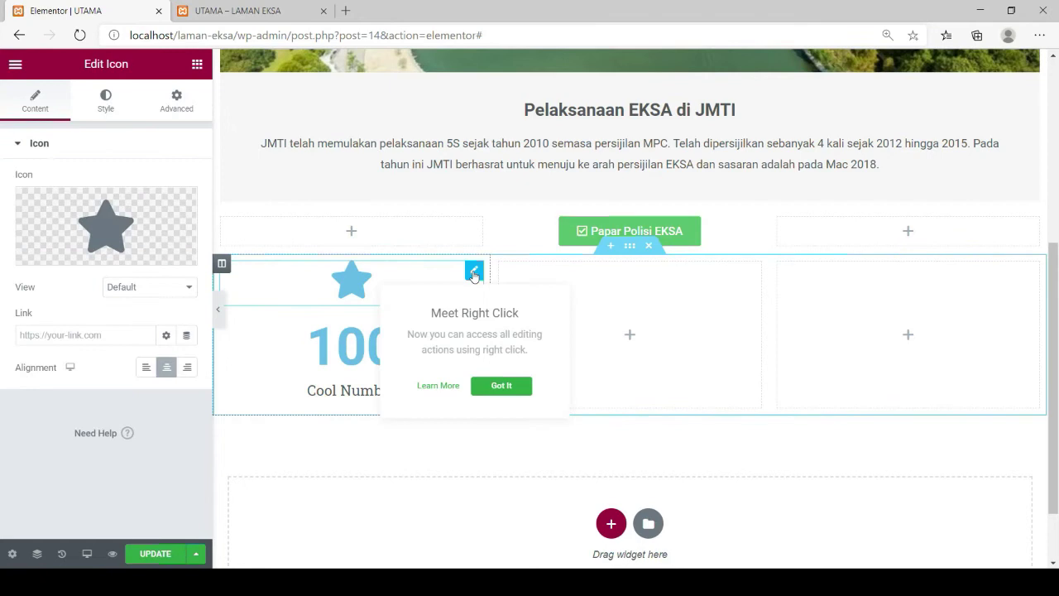
mouse_move(92, 240)
click(49, 257)
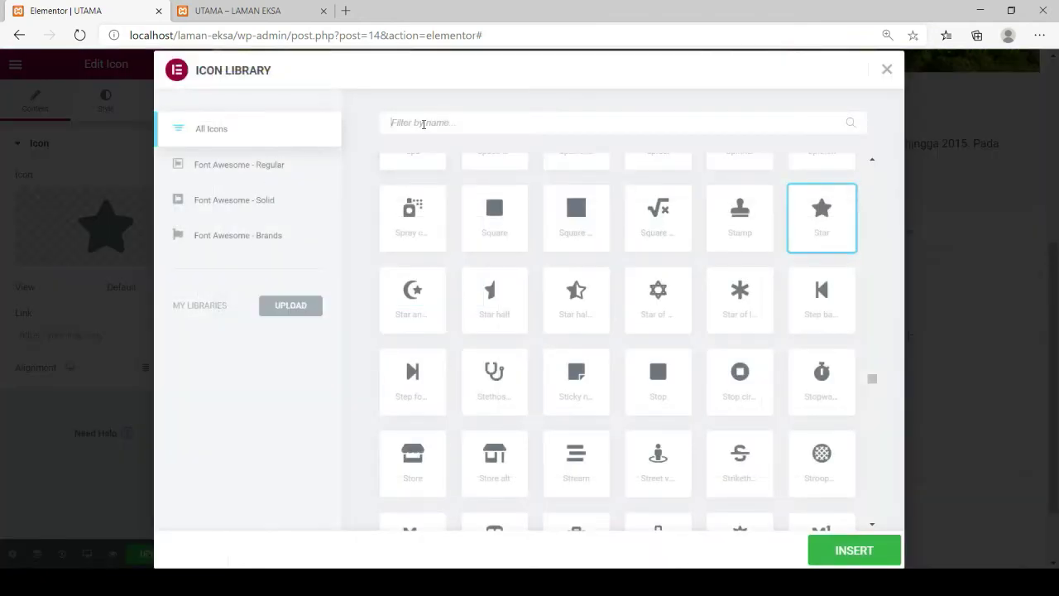
click(423, 123)
text(smil)
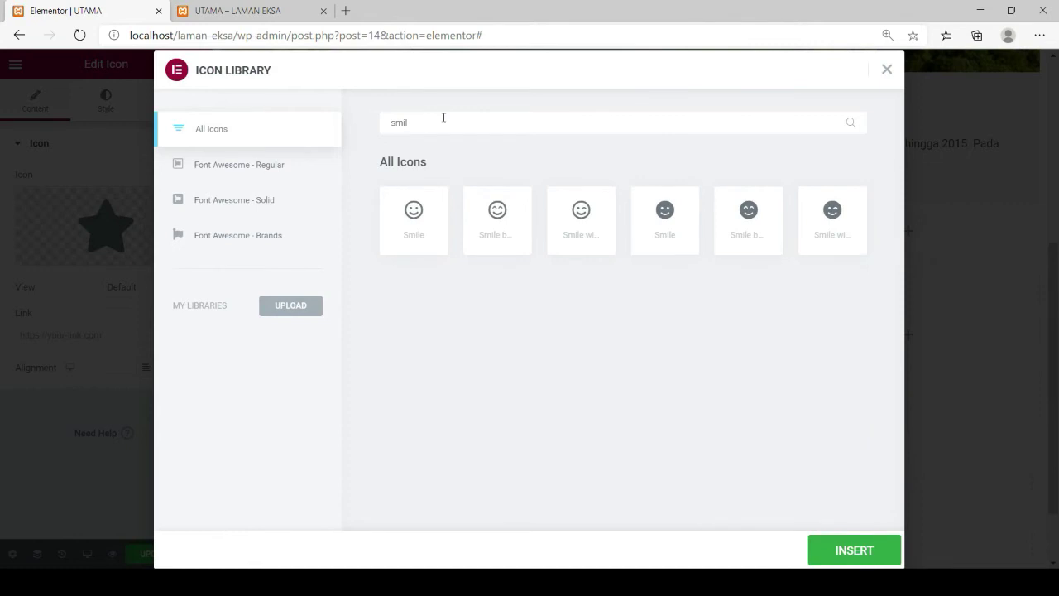
click(419, 212)
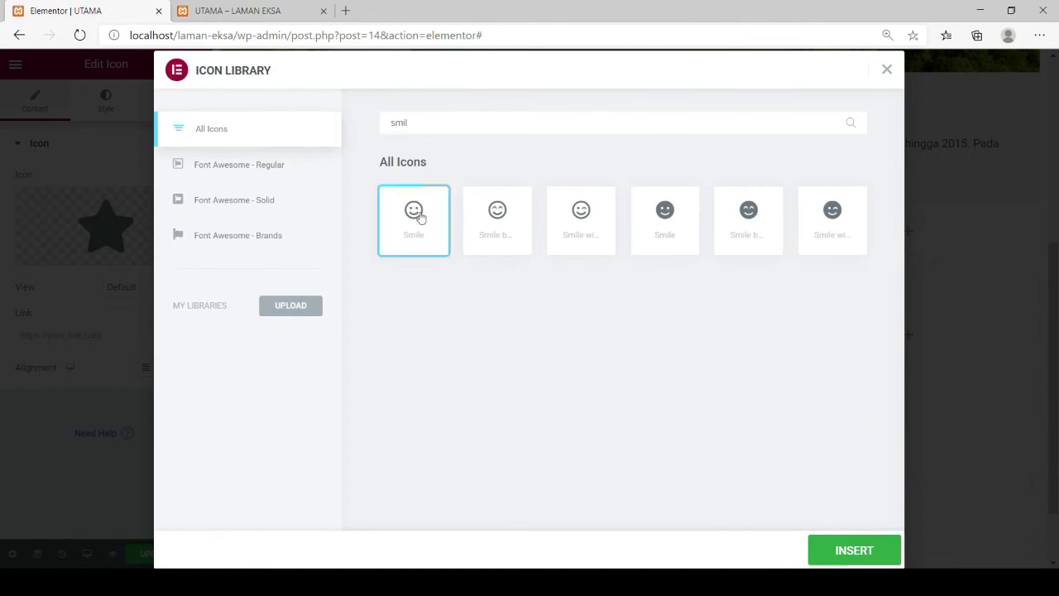
click(838, 553)
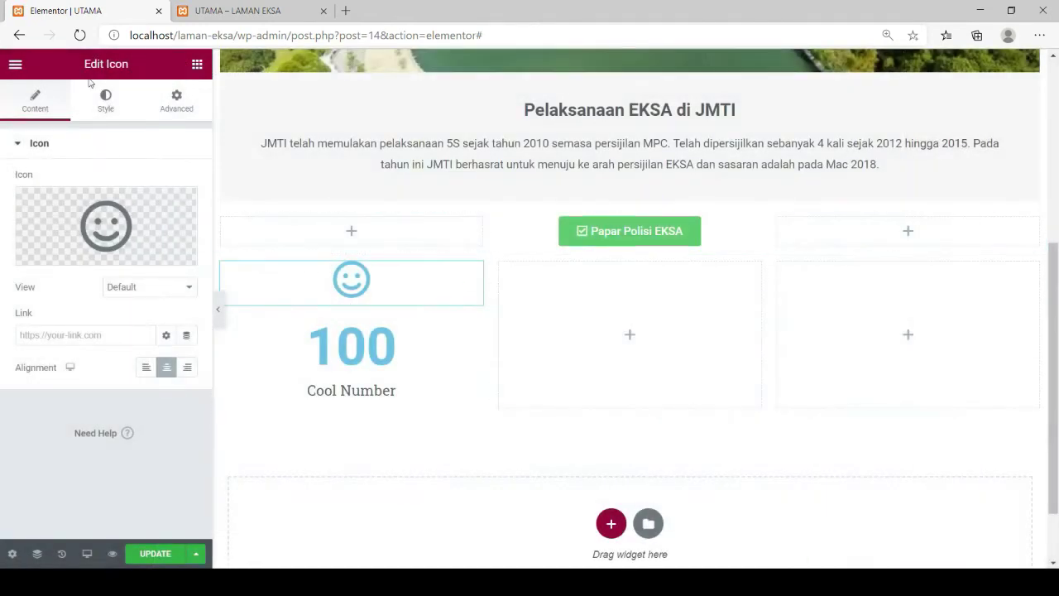
click(28, 140)
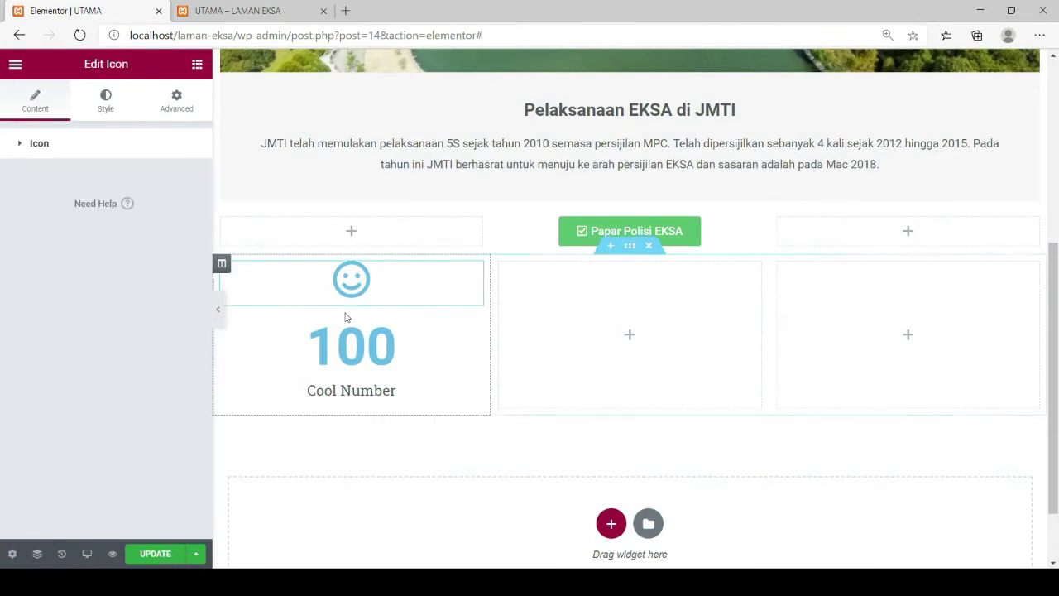
Step: Set the counter's ending number to 130 and its title to "STAFF"
click(473, 332)
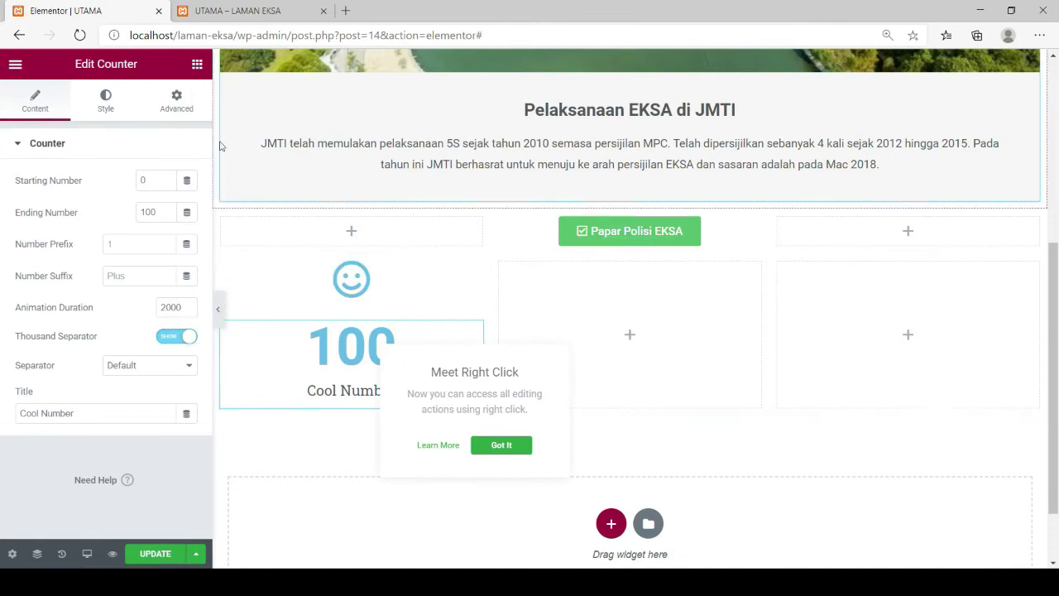
click(160, 212)
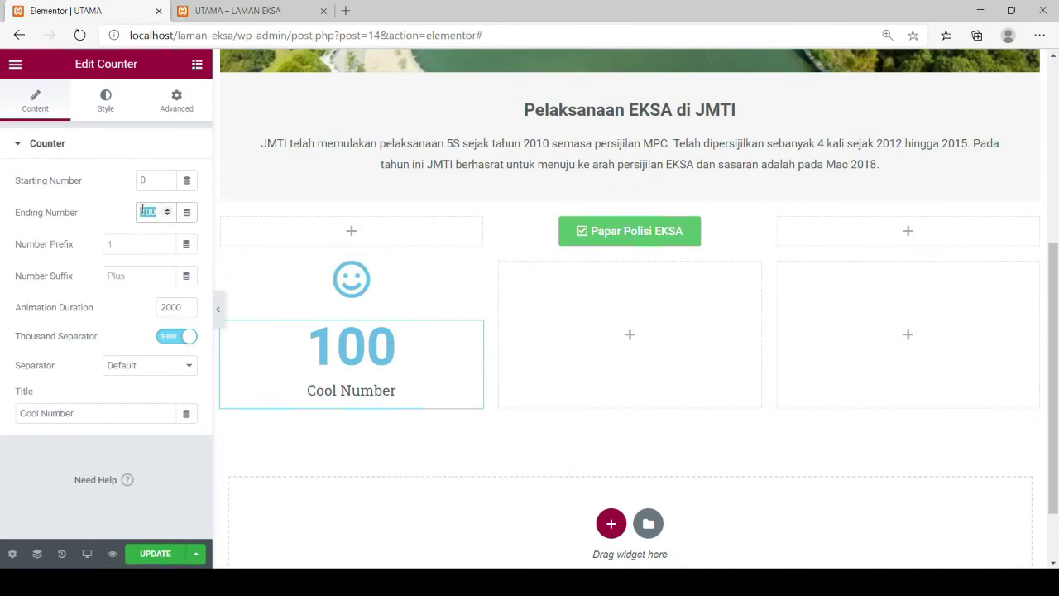
text(130)
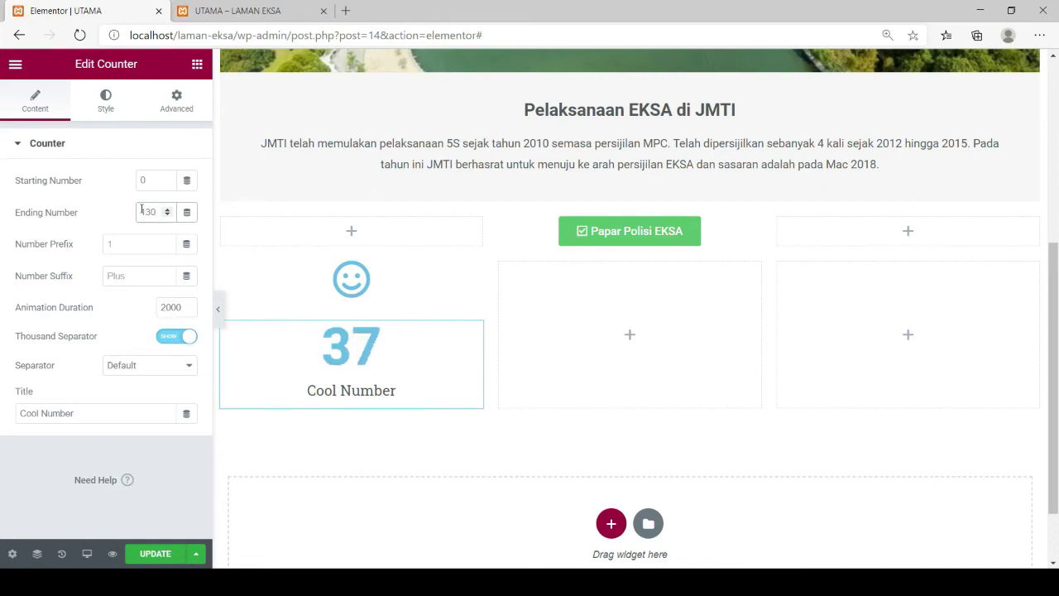
click(82, 416)
key(BackSpace)
key(BackSpace)
key(BackSpace)
key(BackSpace)
key(BackSpace)
key(BackSpace)
key(BackSpace)
key(BackSpace)
key(BackSpace)
key(BackSpace)
key(BackSpace)
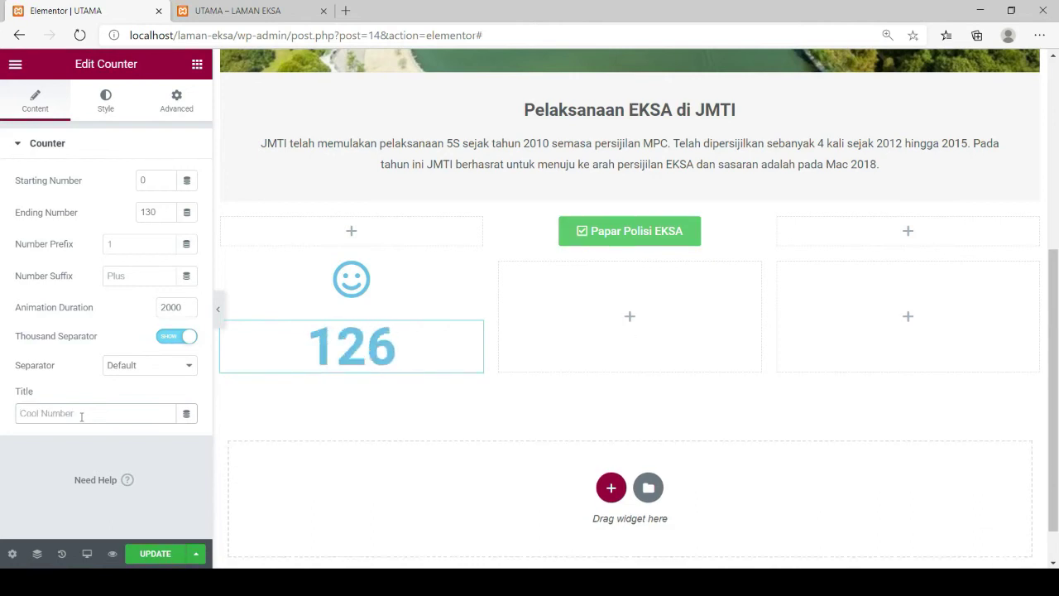
text(STA)
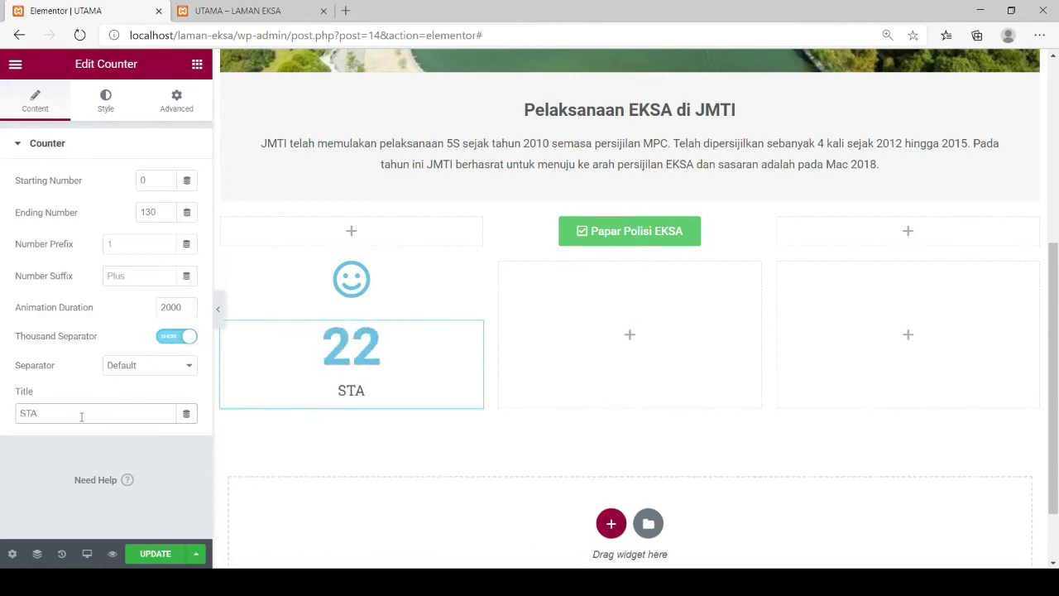
text(FF)
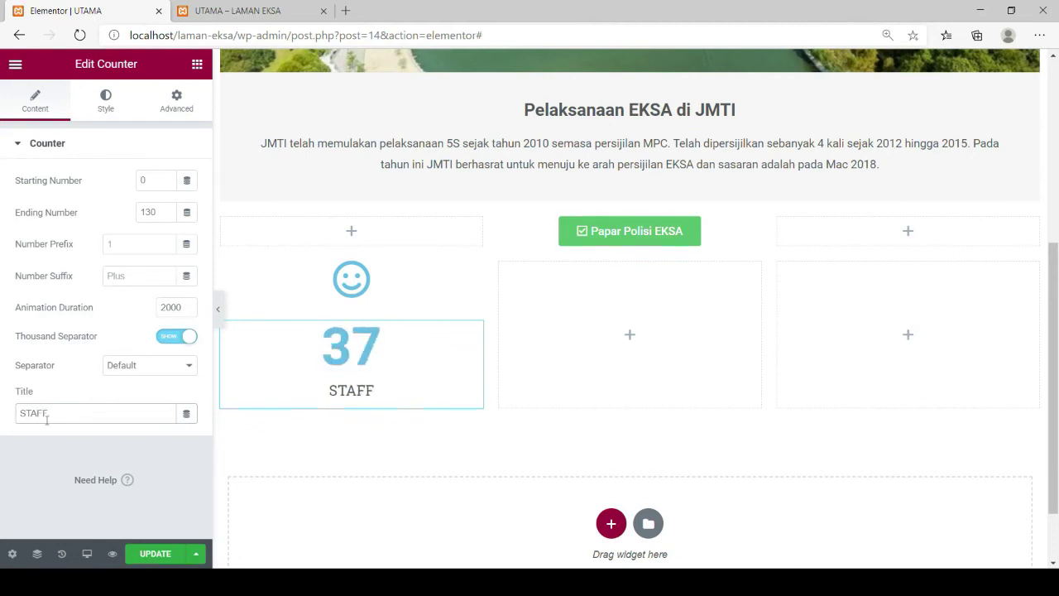
Step: Change the text color of the counter's number to pink, #E46E9B
click(105, 100)
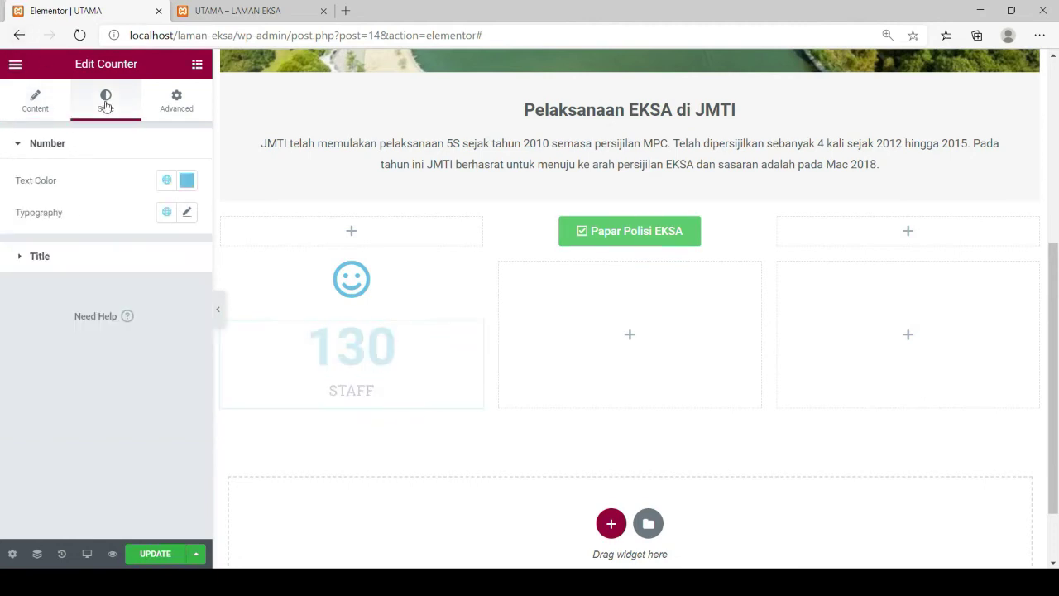
click(187, 181)
drag(203, 377, 270, 378)
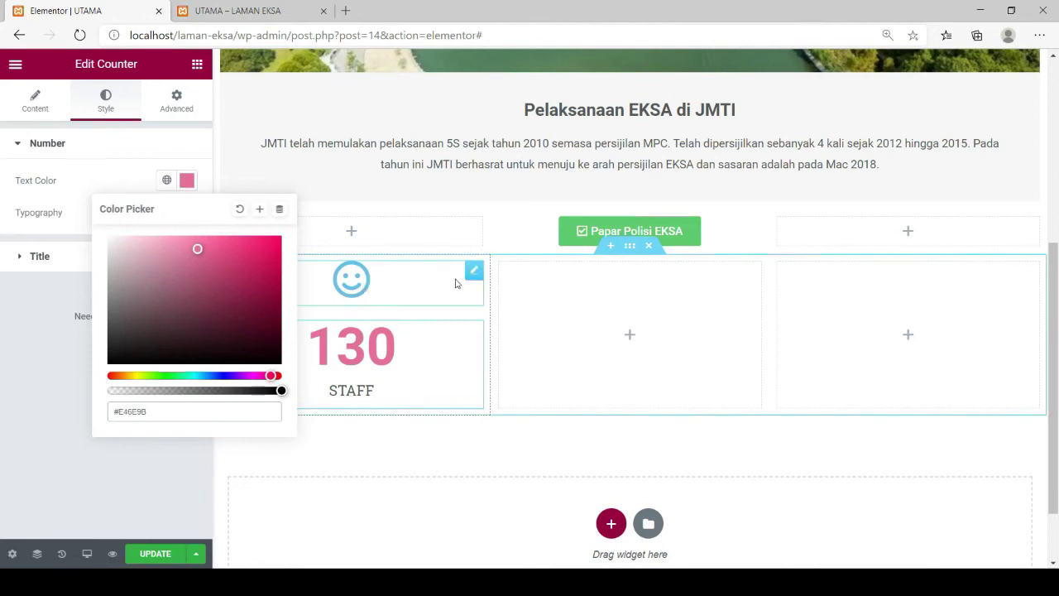
Step: Change the counter title's text color to dark pink, keeping "STAFF" as the title
double_click(354, 391)
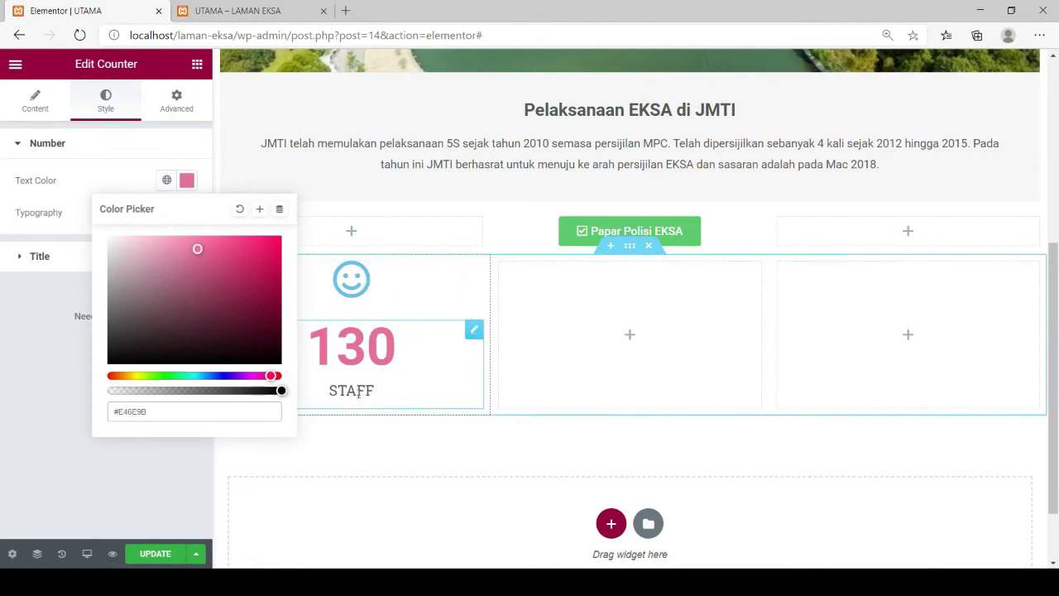
key(BackSpace)
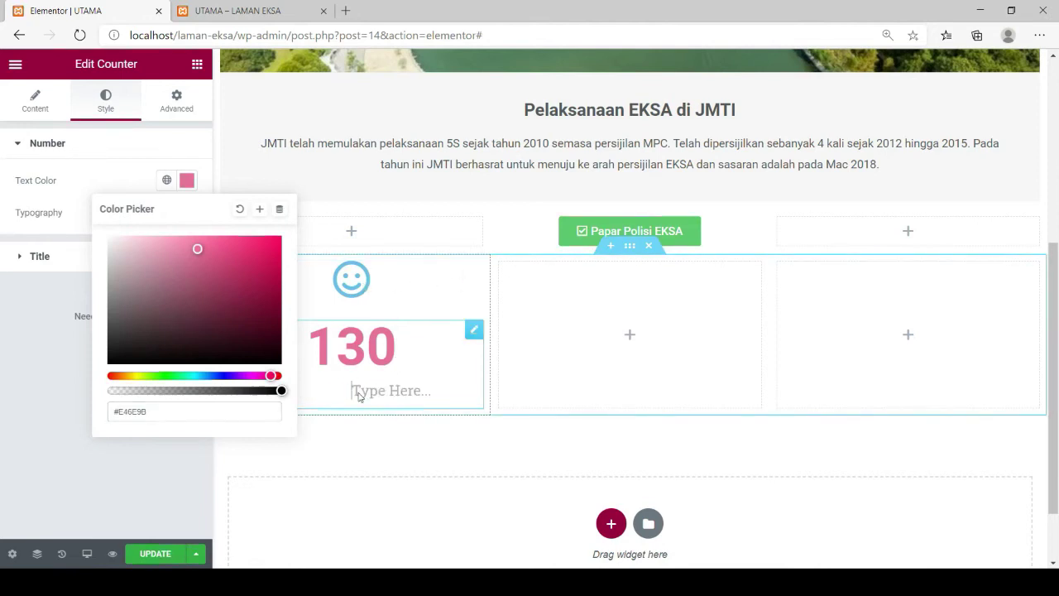
click(21, 260)
click(188, 217)
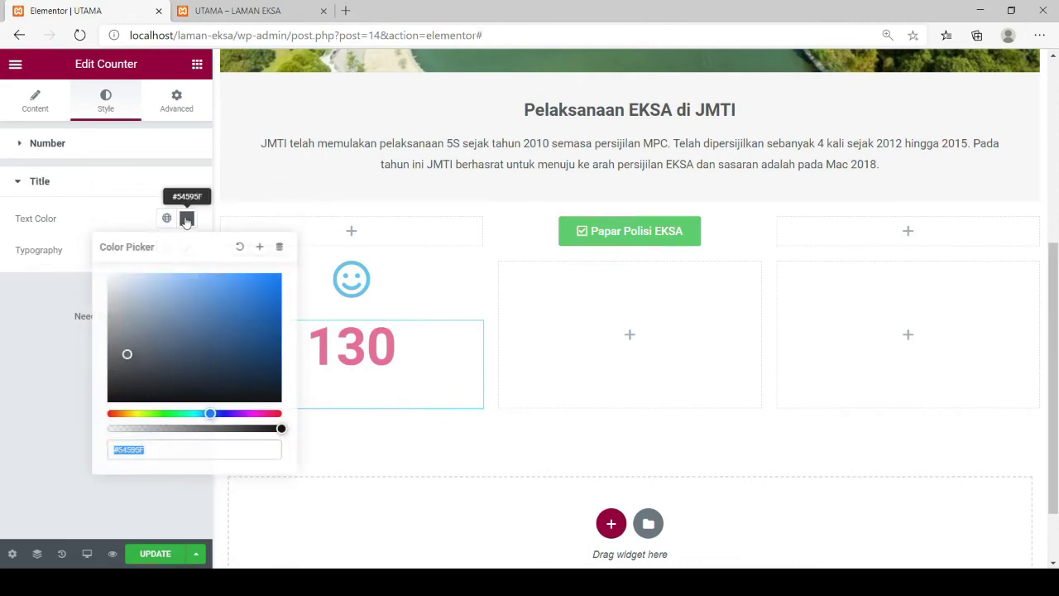
drag(211, 414, 269, 415)
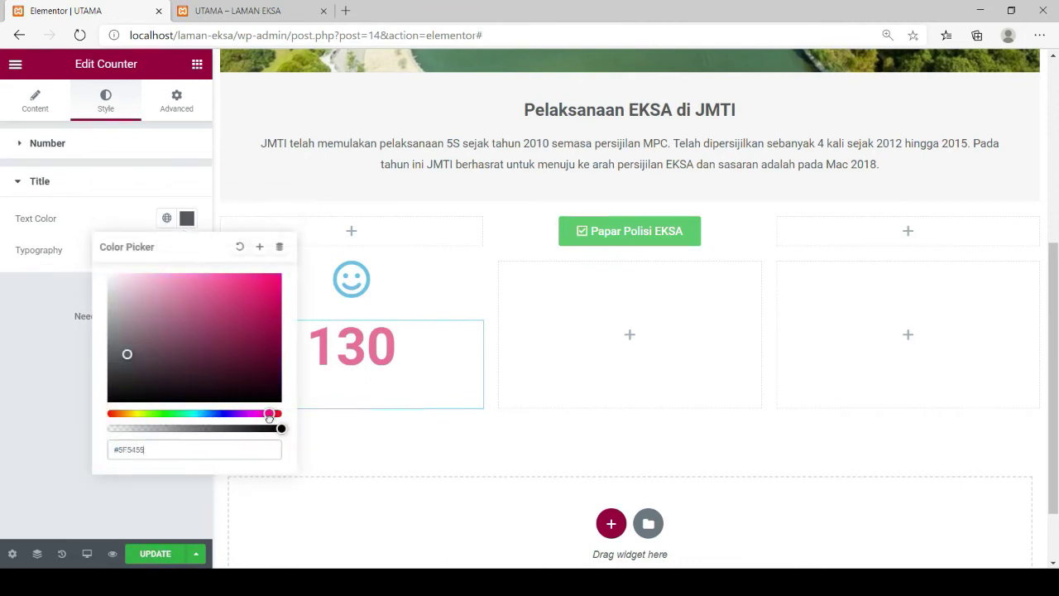
drag(126, 354, 254, 293)
click(107, 204)
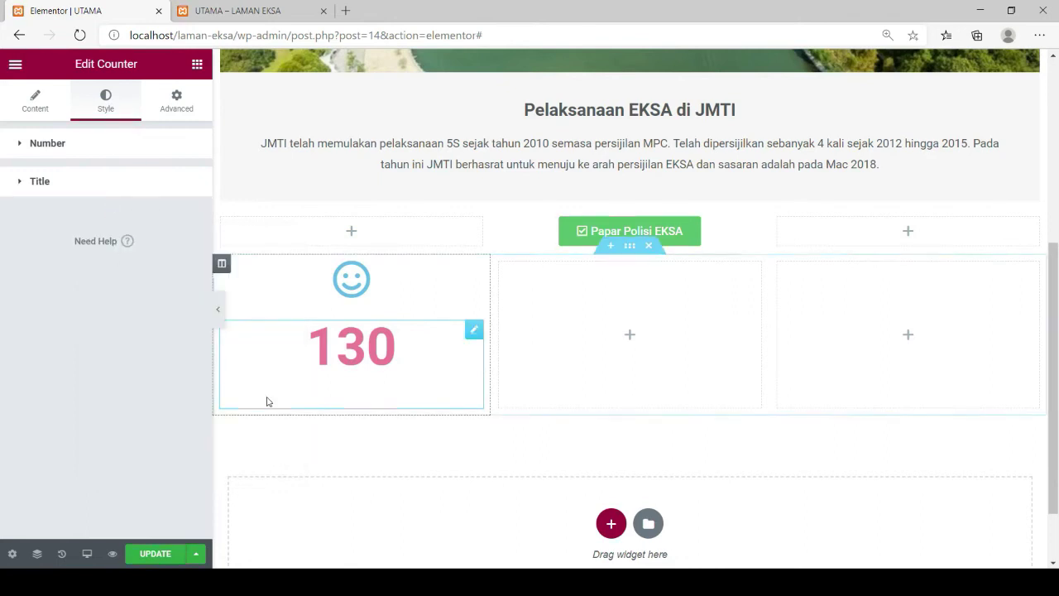
click(333, 402)
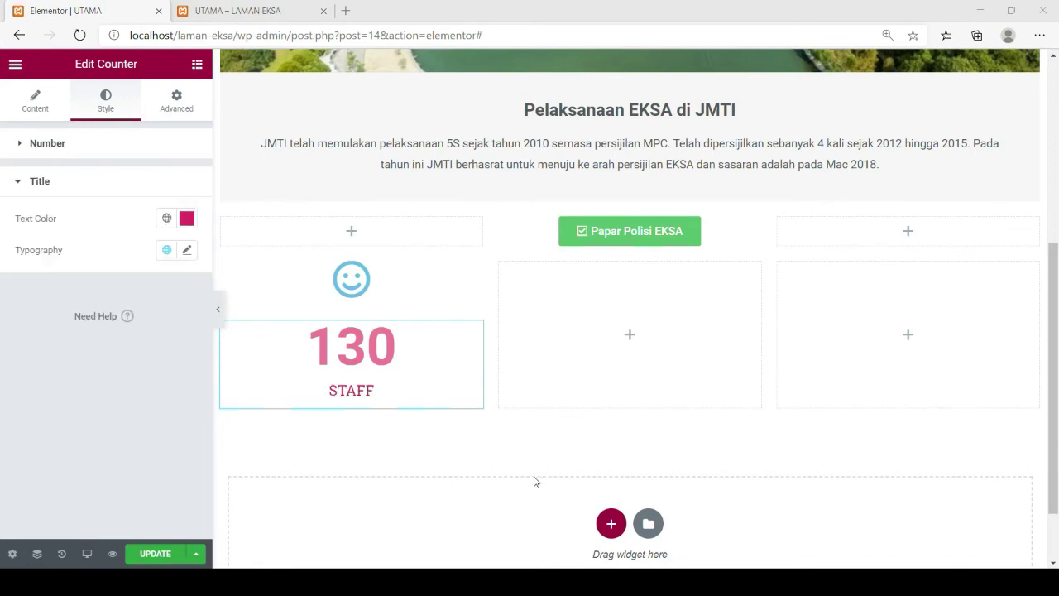
Step: Move the smile icon from above the STAFF counter into the middle column
click(580, 350)
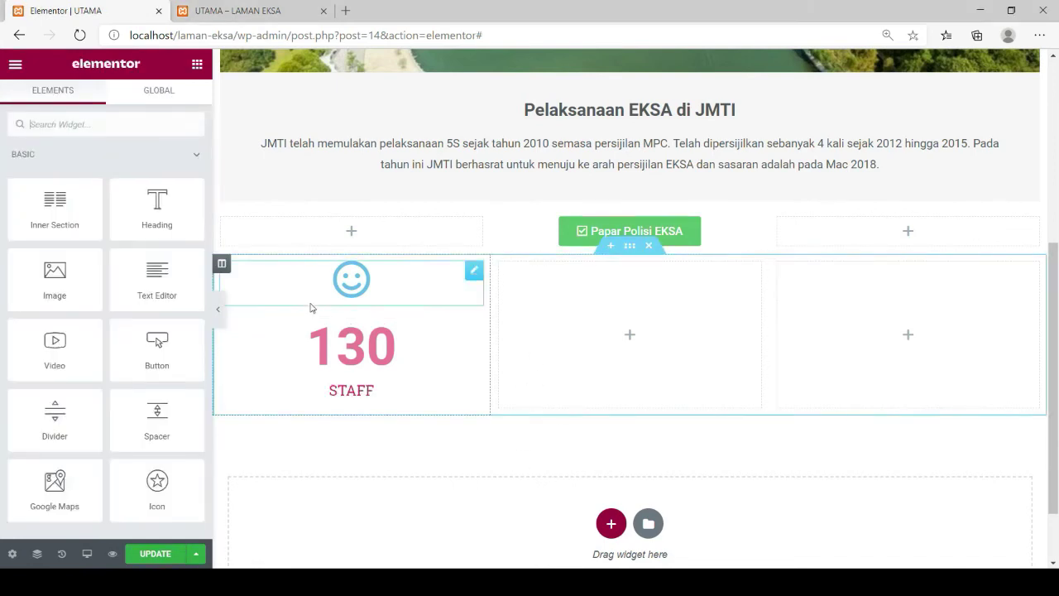
drag(473, 270, 530, 281)
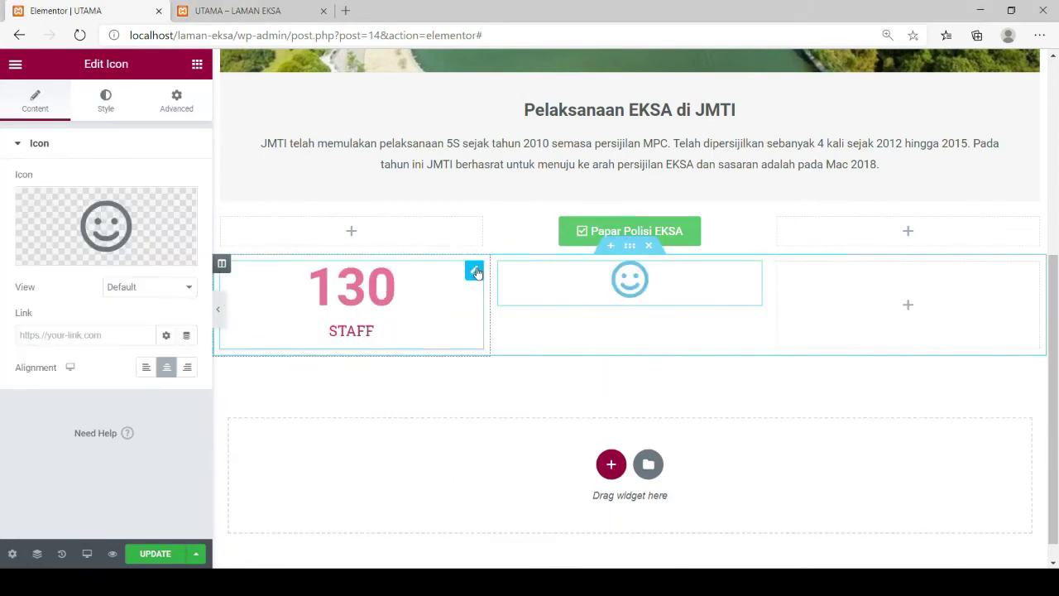
Step: Move the smile icon back above the STAFF counter and set its primary color to pink, #E46EA7
drag(704, 279, 337, 272)
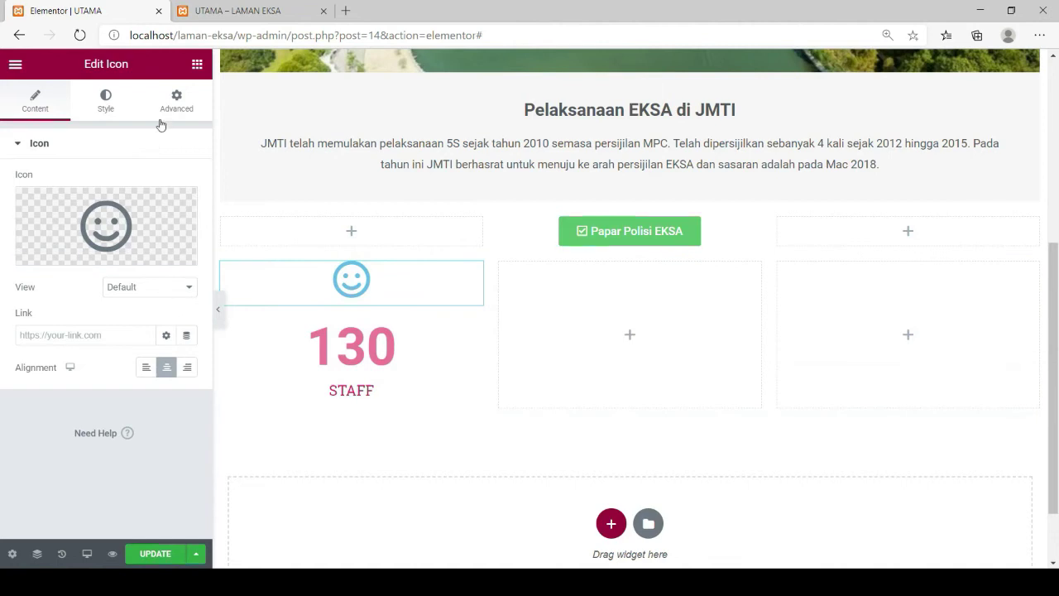
click(104, 103)
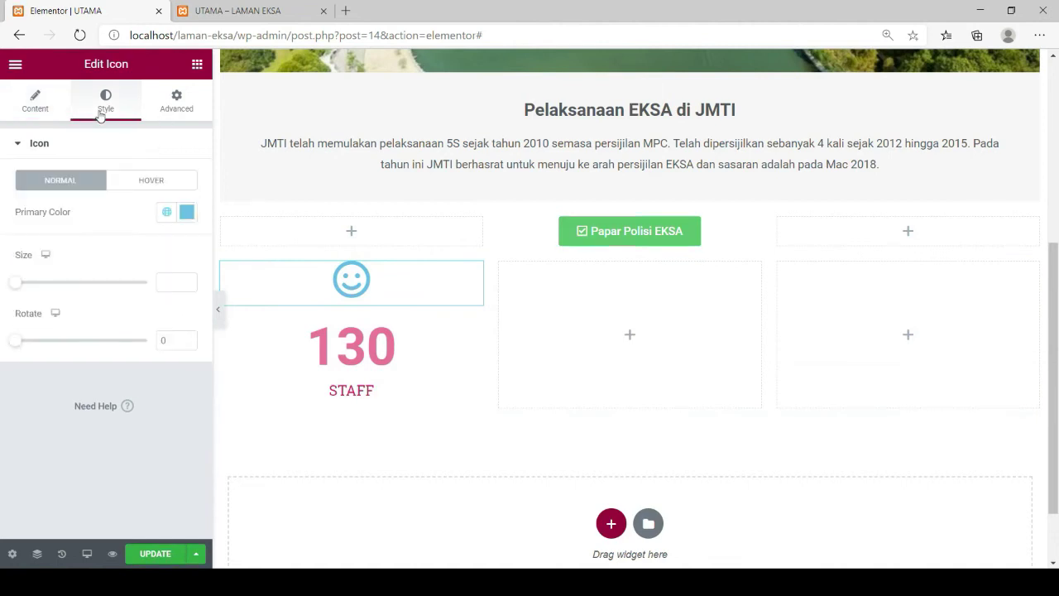
click(188, 213)
drag(204, 409, 267, 408)
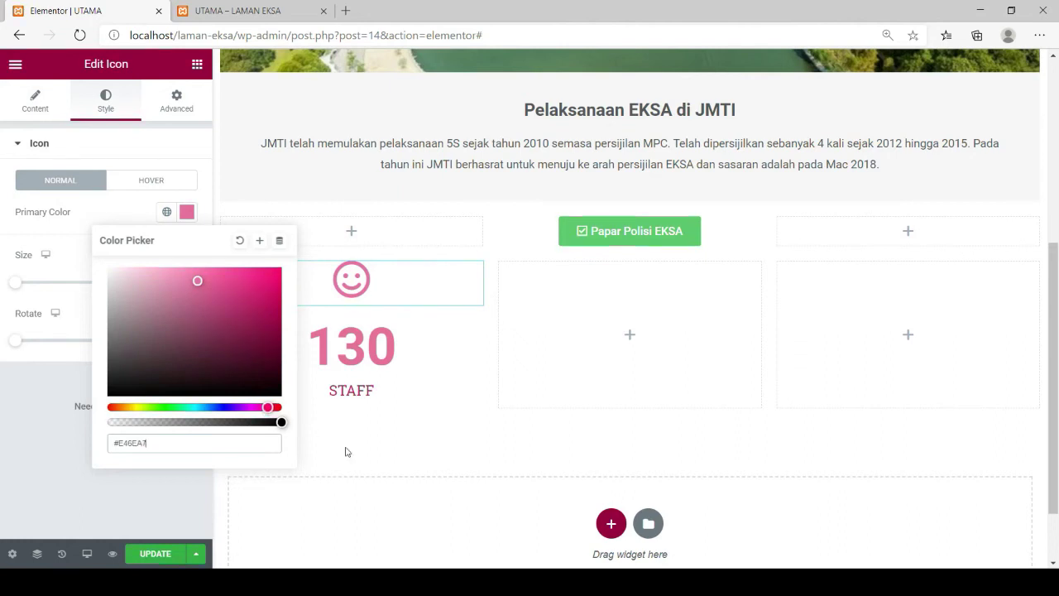
click(129, 513)
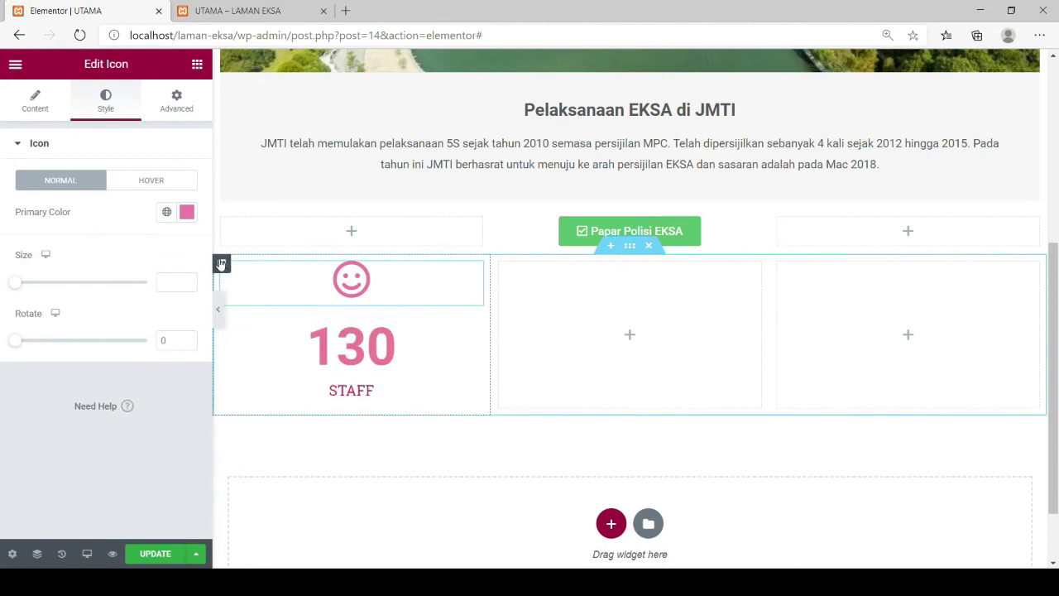
Step: Duplicate the STAFF counter column twice within the same section
right_click(220, 269)
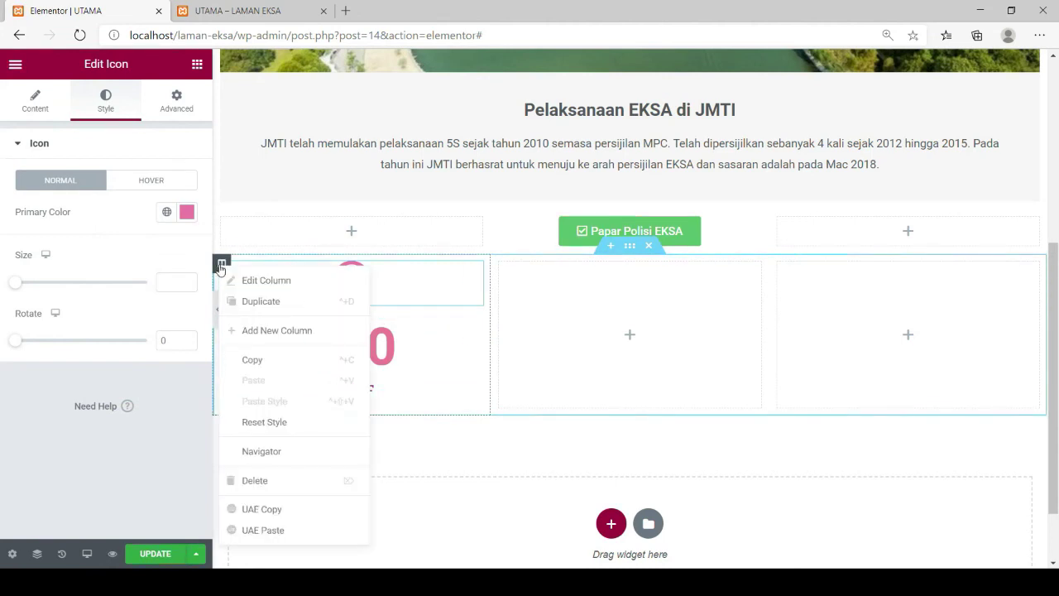
click(257, 305)
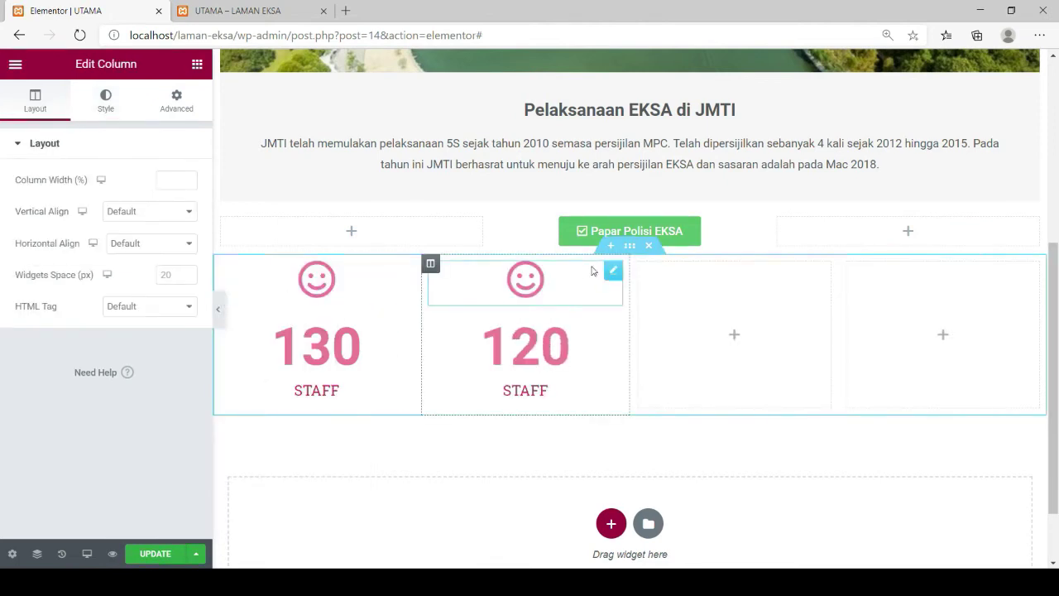
right_click(430, 269)
click(455, 303)
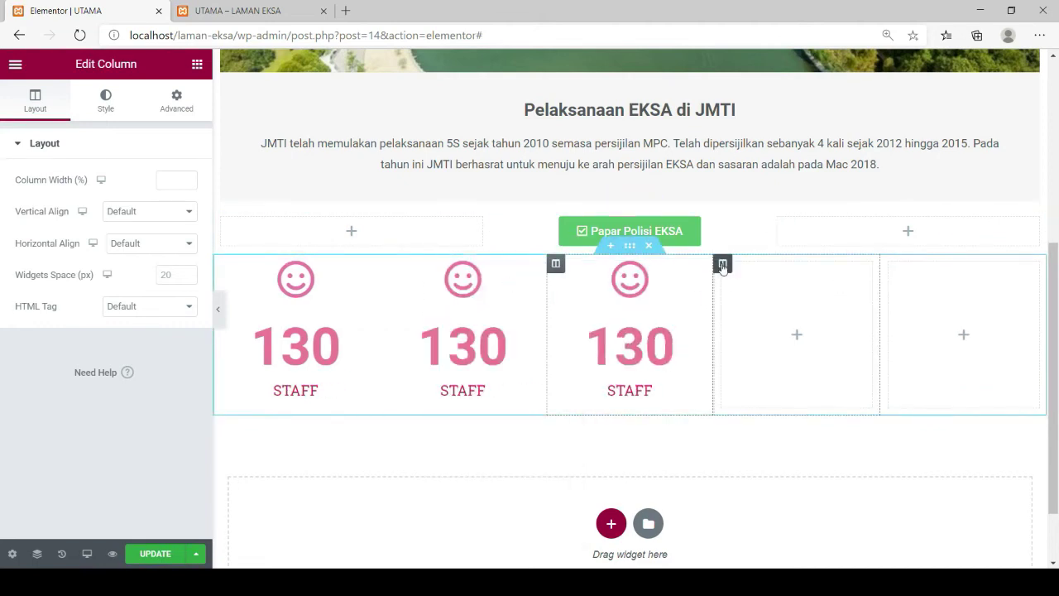
Step: Delete the two empty columns beside the three STAFF counter columns
right_click(723, 265)
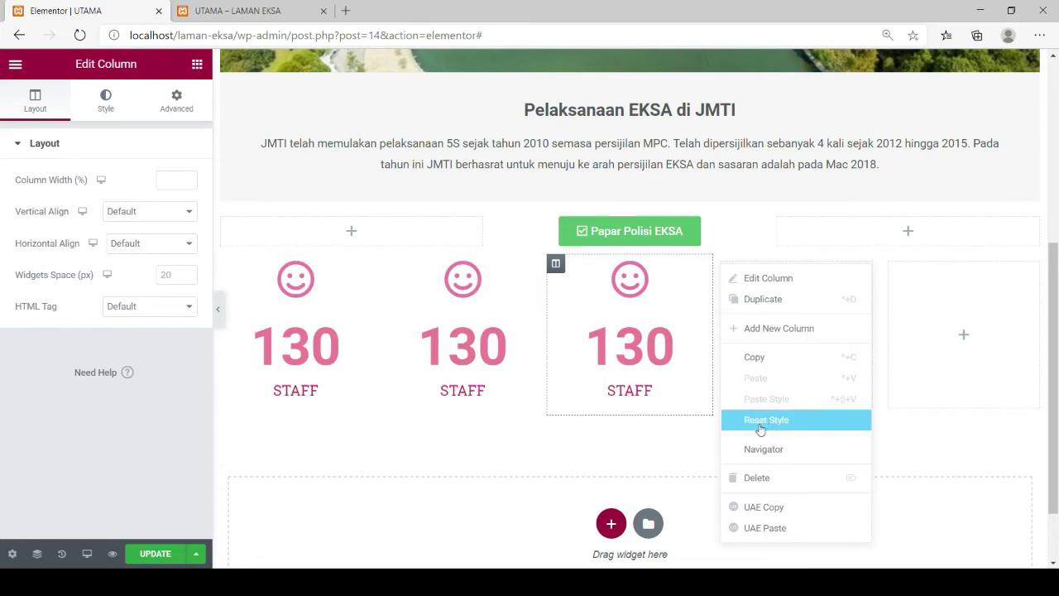
click(749, 479)
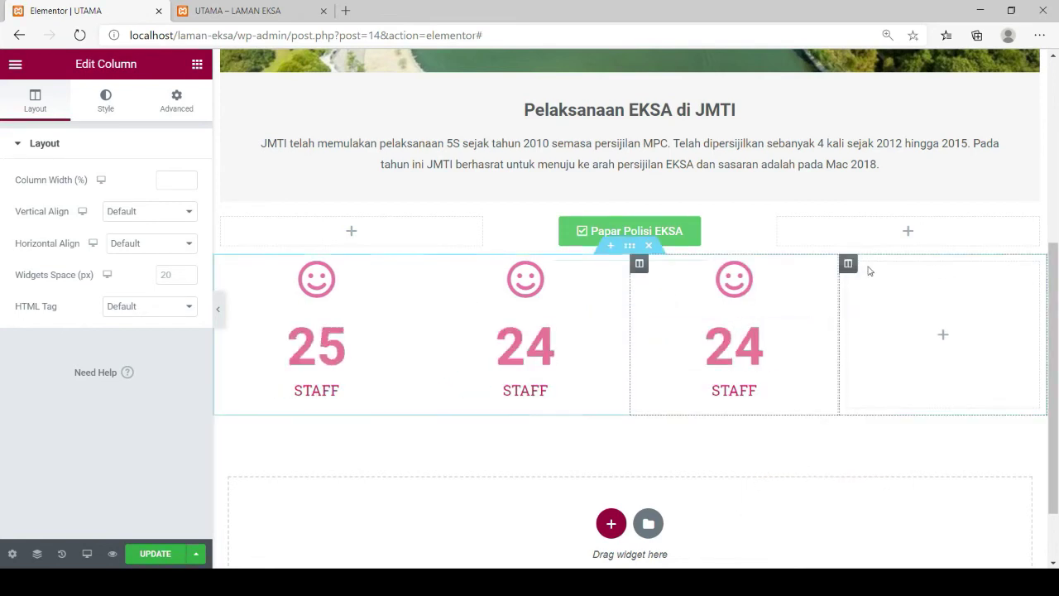
right_click(850, 263)
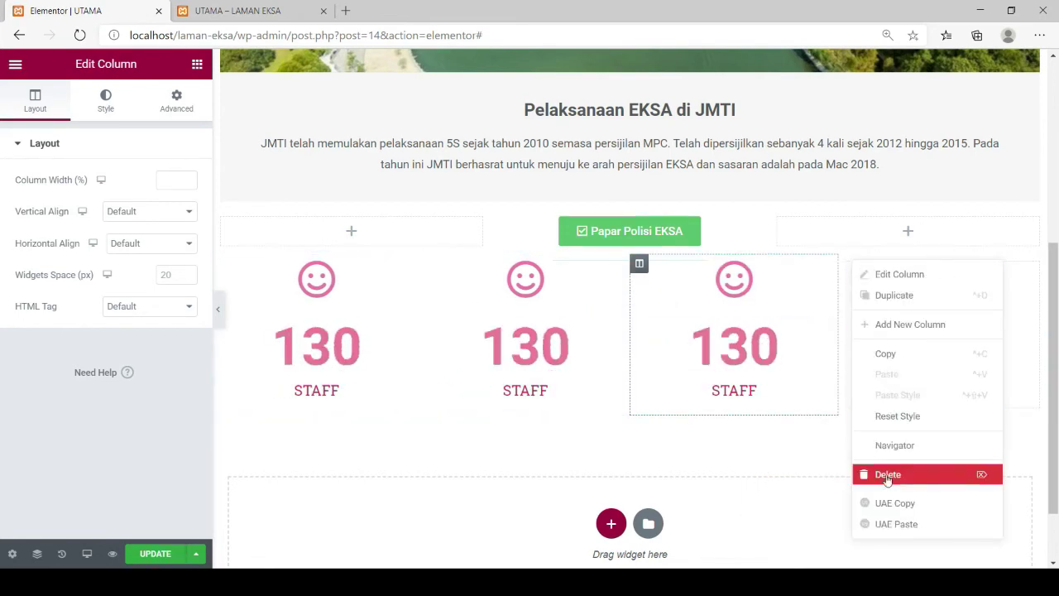
click(884, 481)
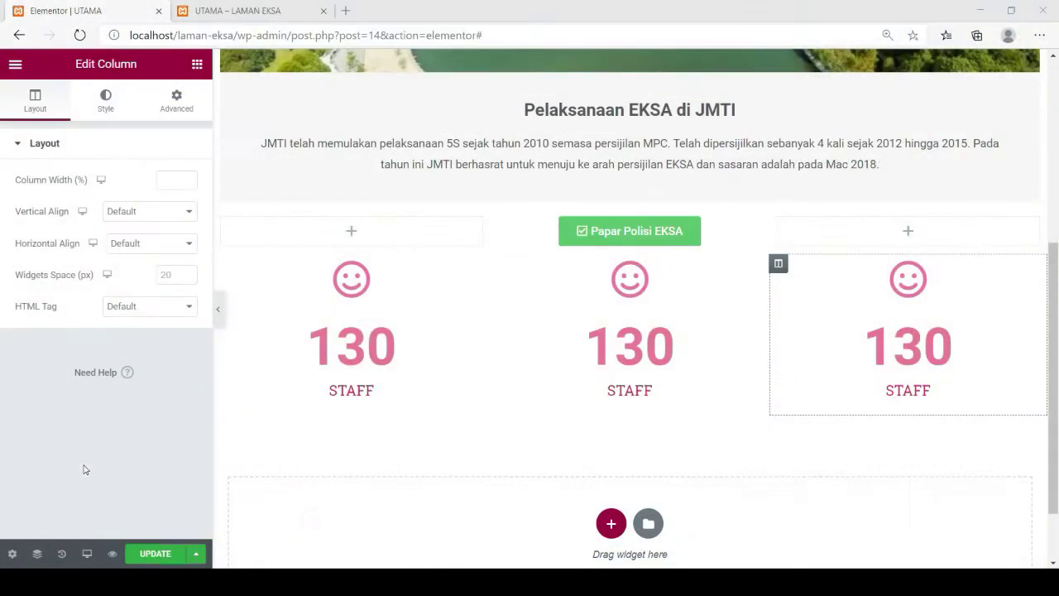
Step: Replace the smile icon in the middle column with the Star icon from the icon library
click(753, 272)
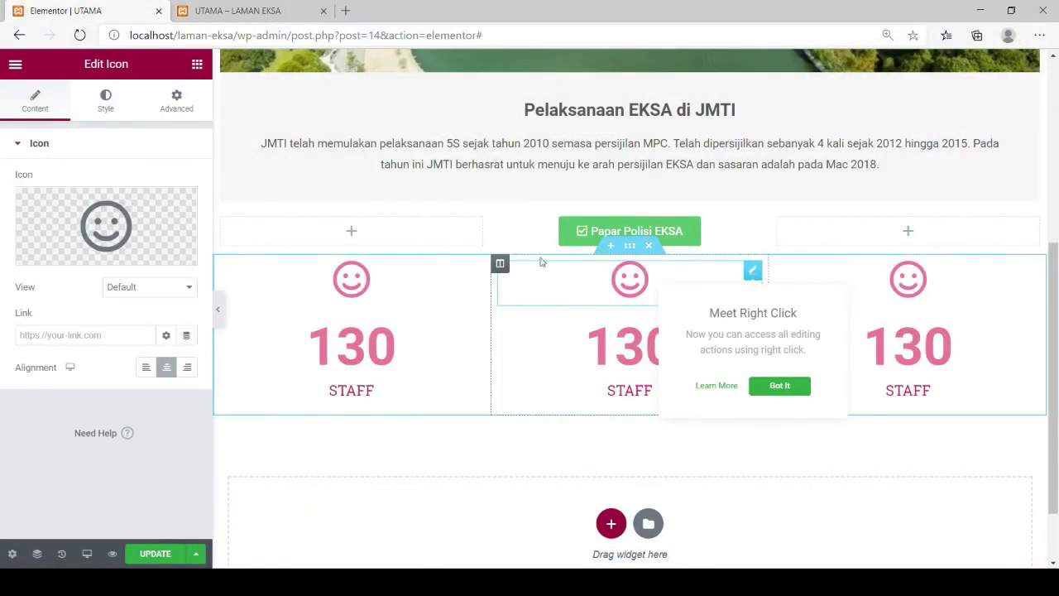
click(66, 257)
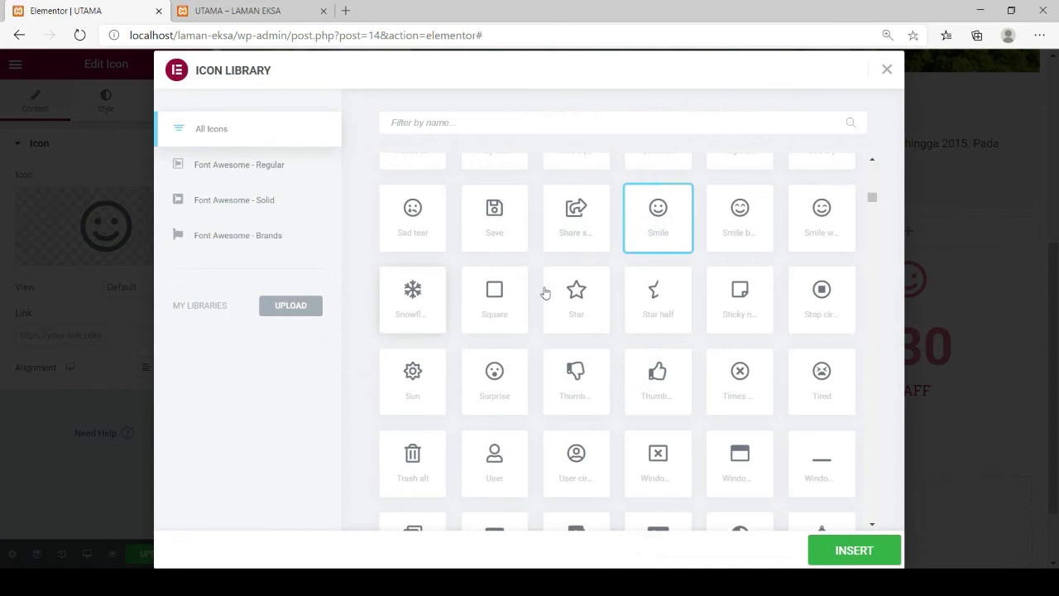
click(583, 298)
click(855, 552)
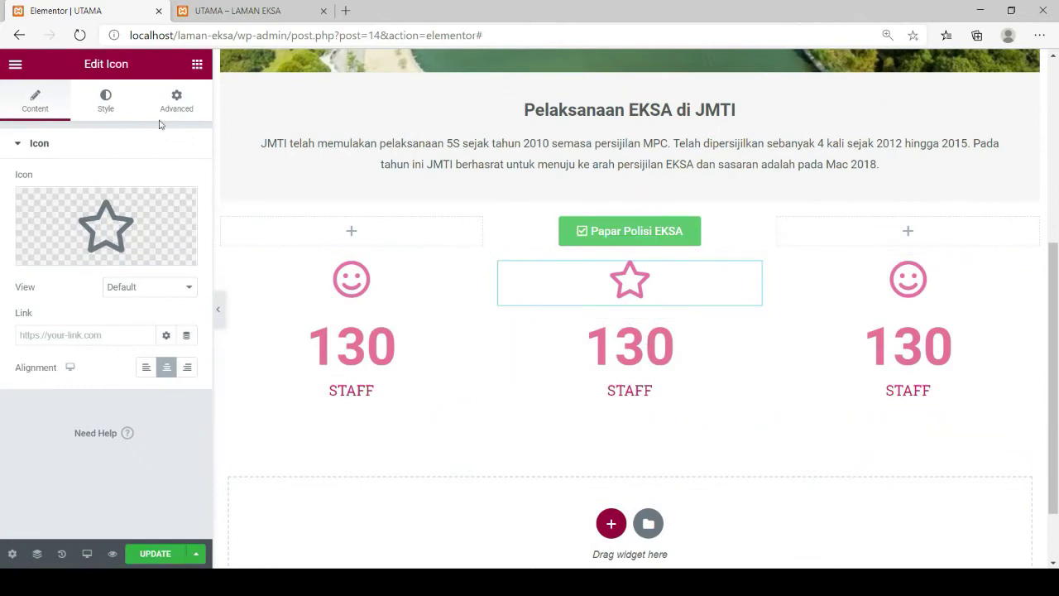
Step: Change the star icon's primary color to purple by shifting its hue
click(106, 101)
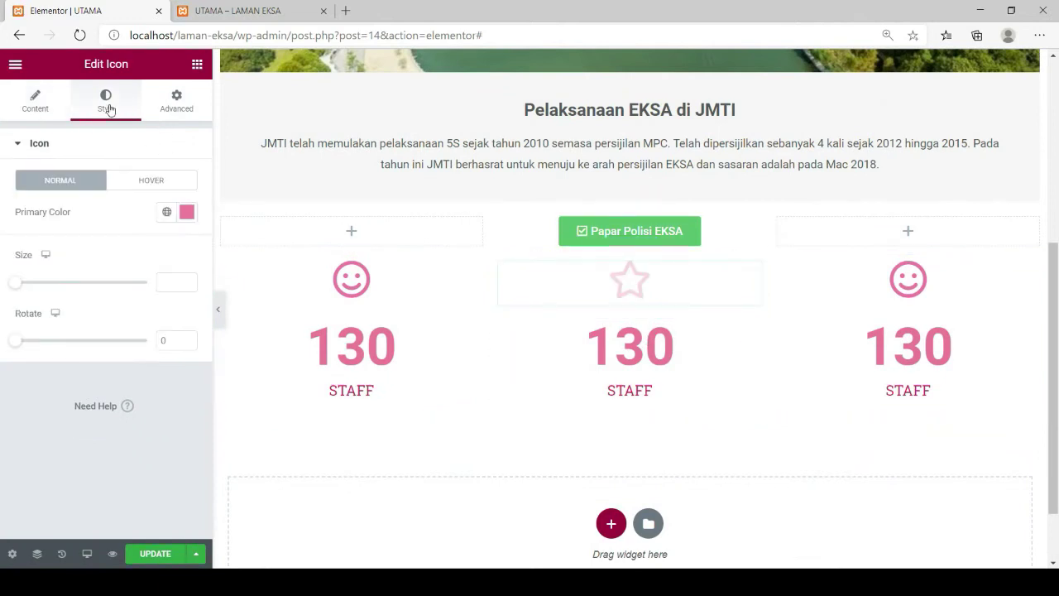
click(187, 215)
drag(268, 408, 231, 408)
Step: Set the ending number of the star column's counter to 10 and its title to "ZON", and update the page
drag(747, 326, 756, 331)
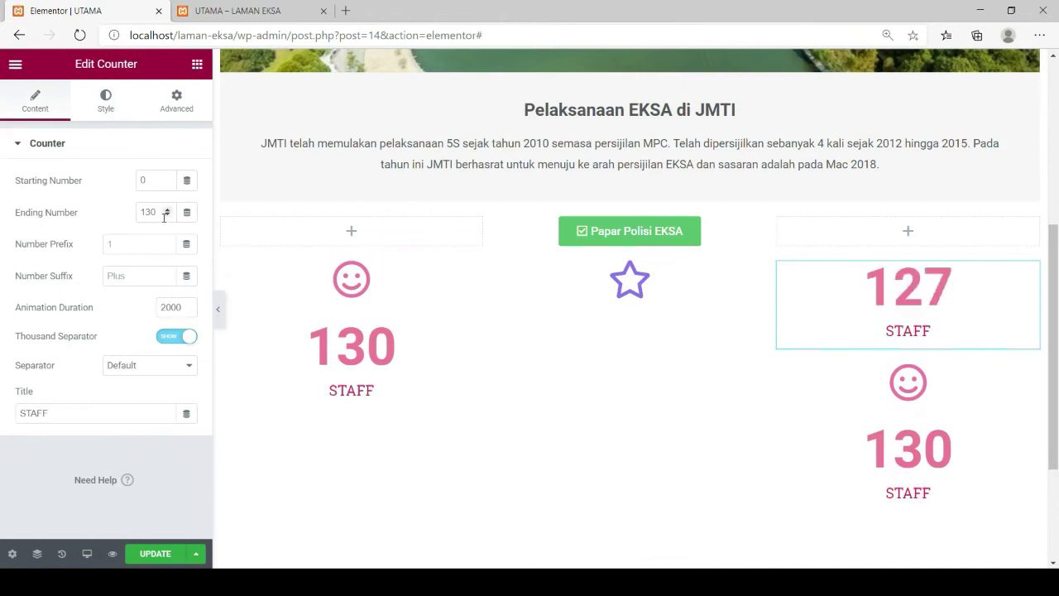
drag(158, 213, 117, 211)
text(1)
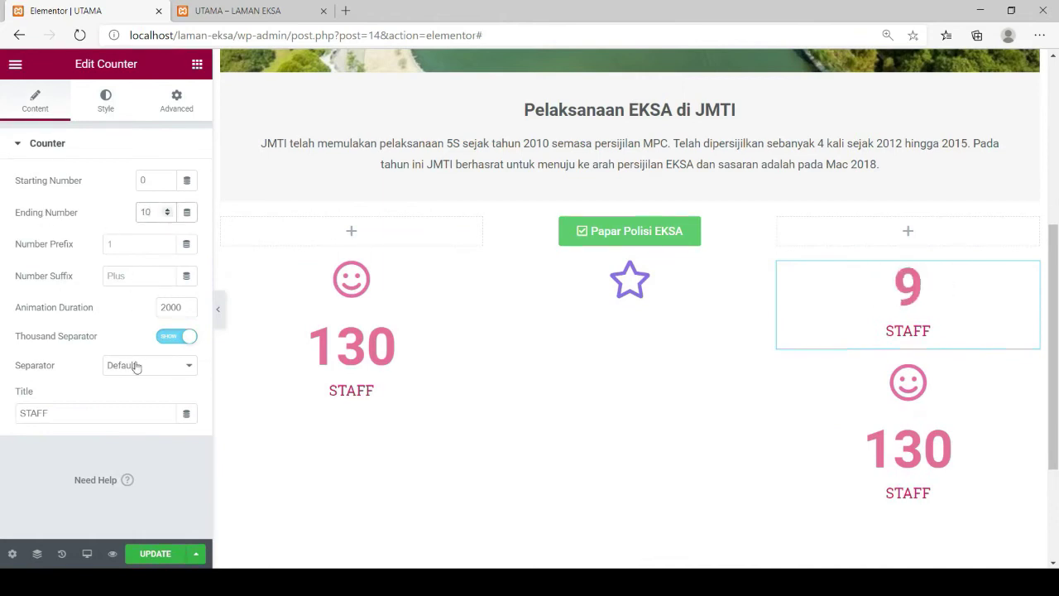
click(57, 415)
drag(39, 411, 8, 413)
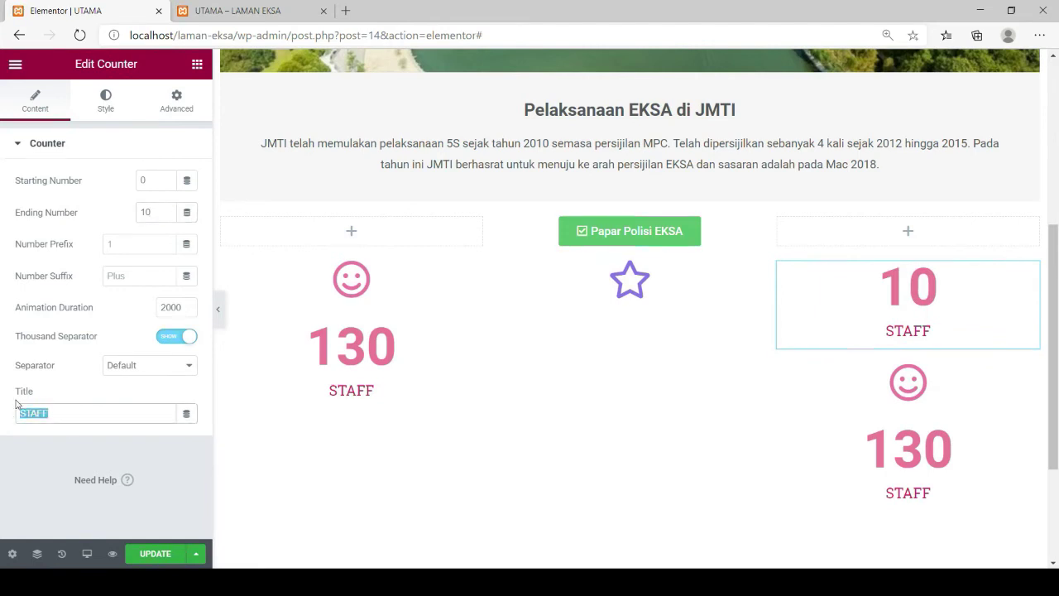
text(ZON)
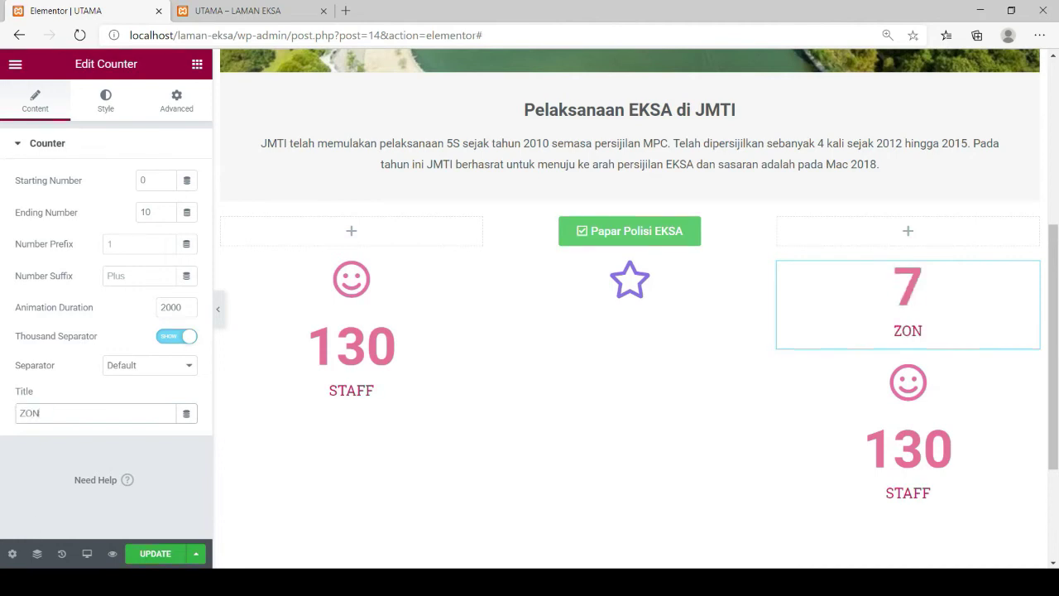
click(153, 555)
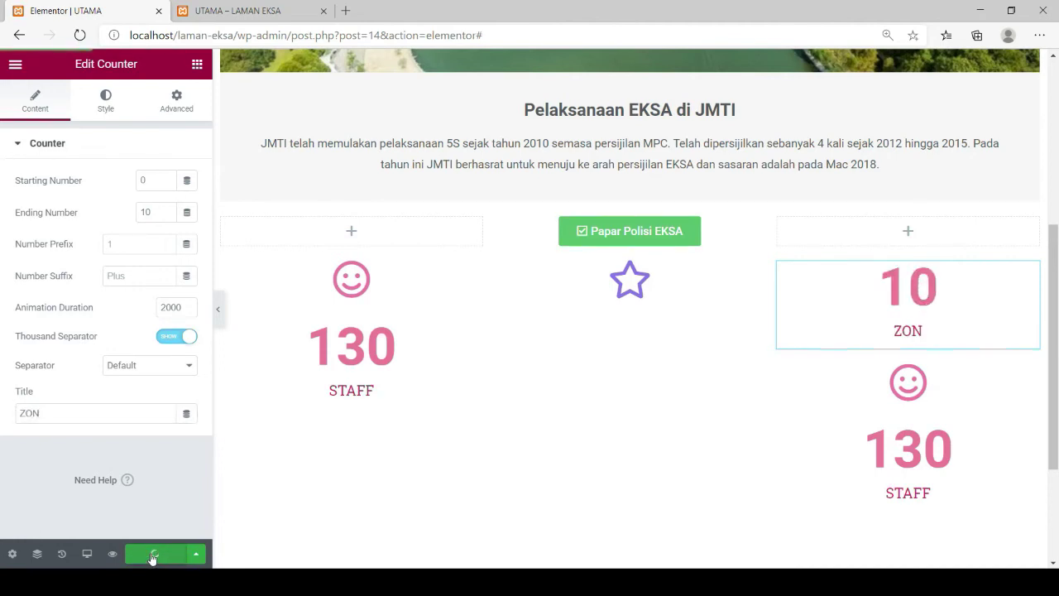
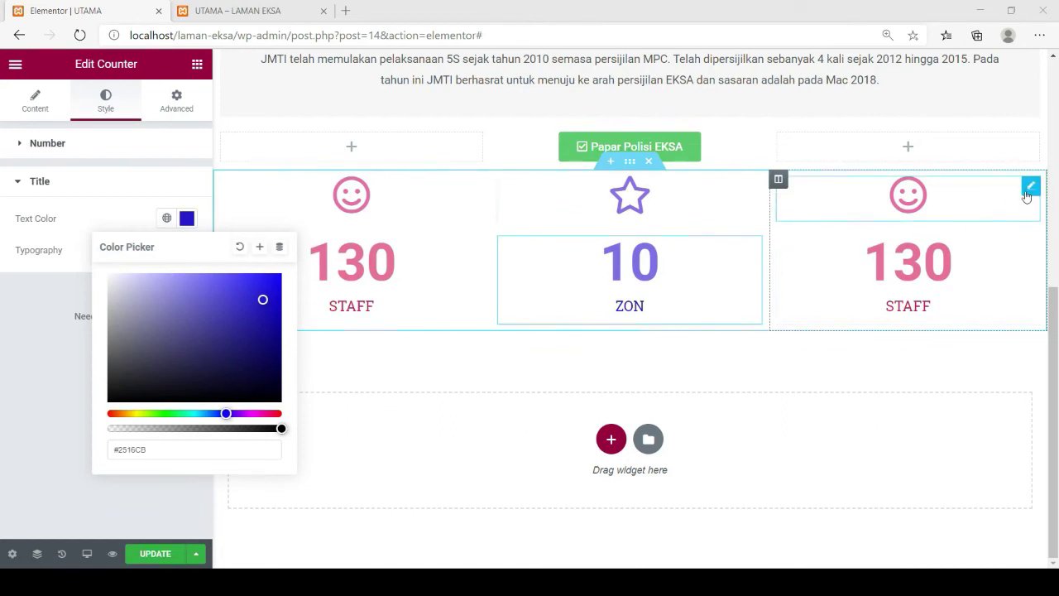
Step: Replace the smile icon in the third column with the Sun icon from the icon library
click(1031, 187)
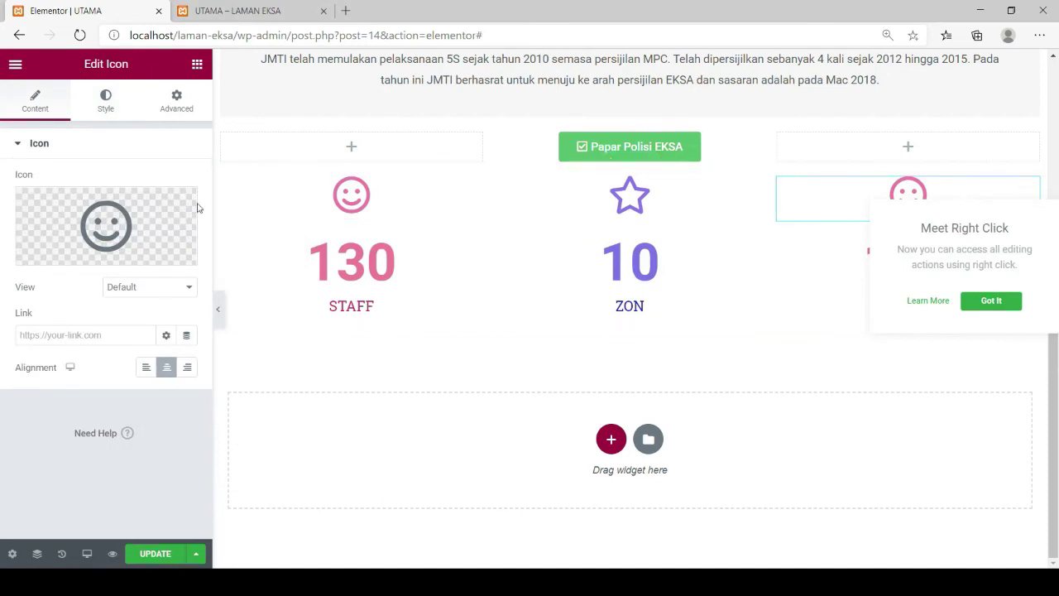
click(74, 258)
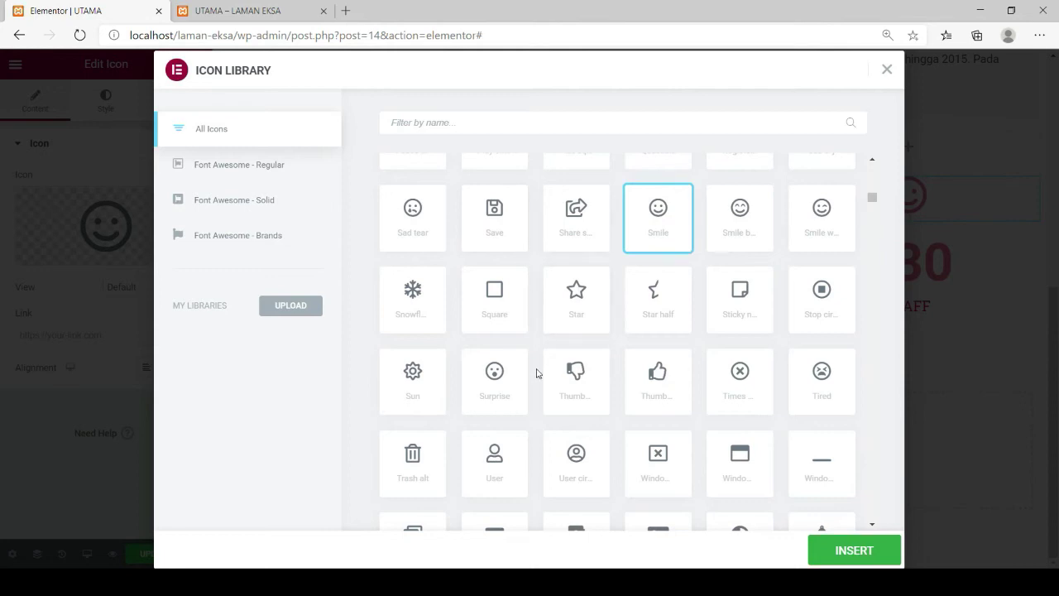
click(415, 372)
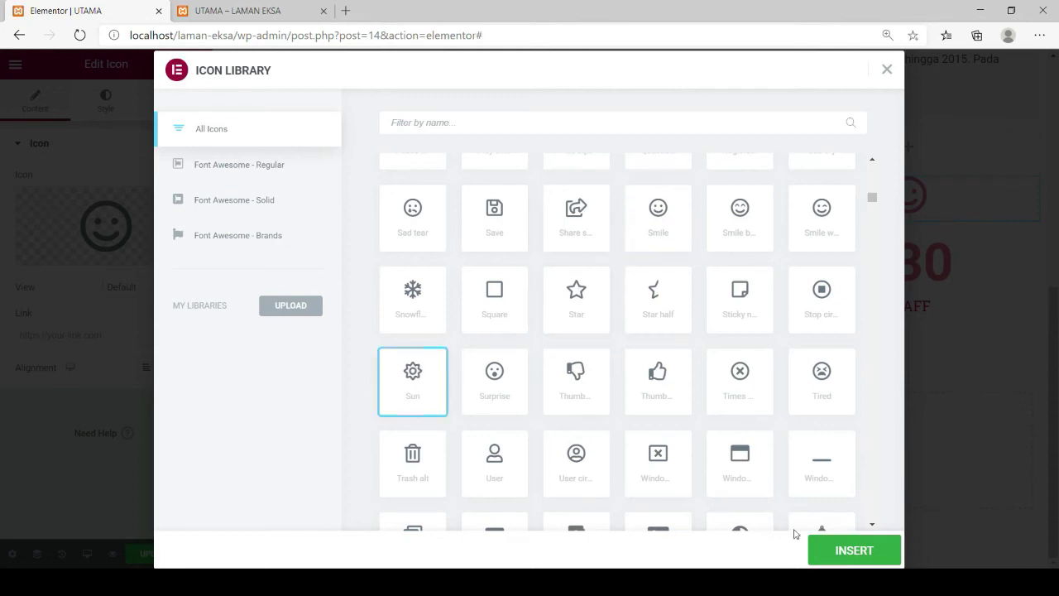
click(835, 553)
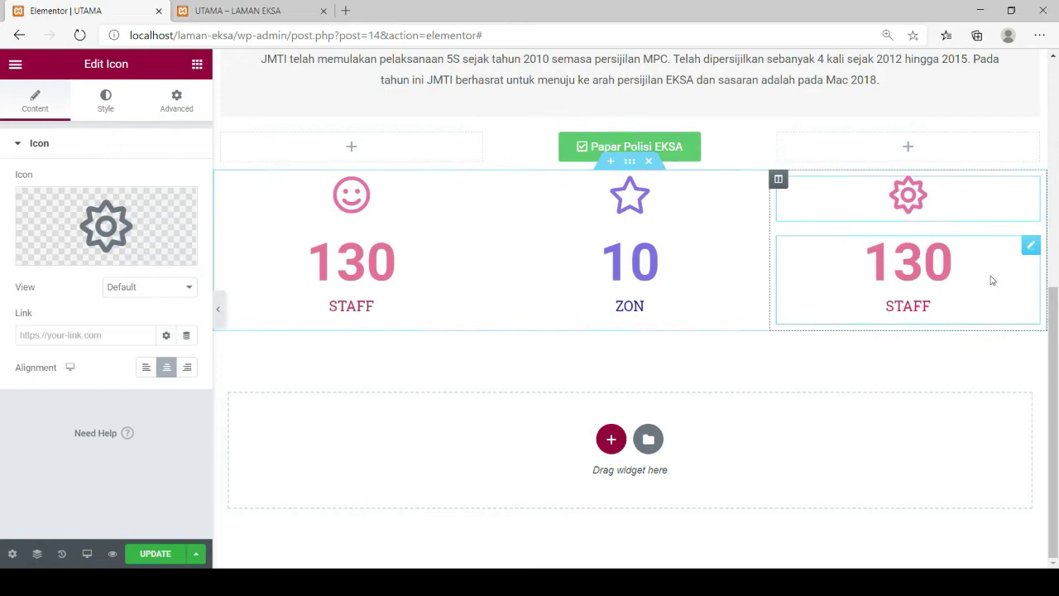
Step: Set the ending number of the counter below the sun icon to 5
click(1030, 248)
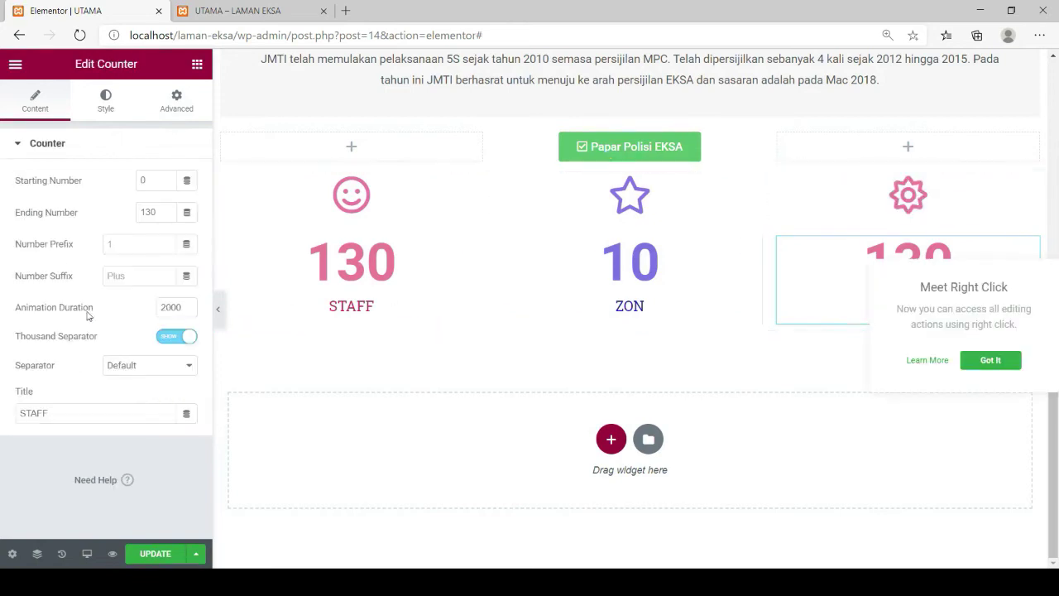
click(150, 213)
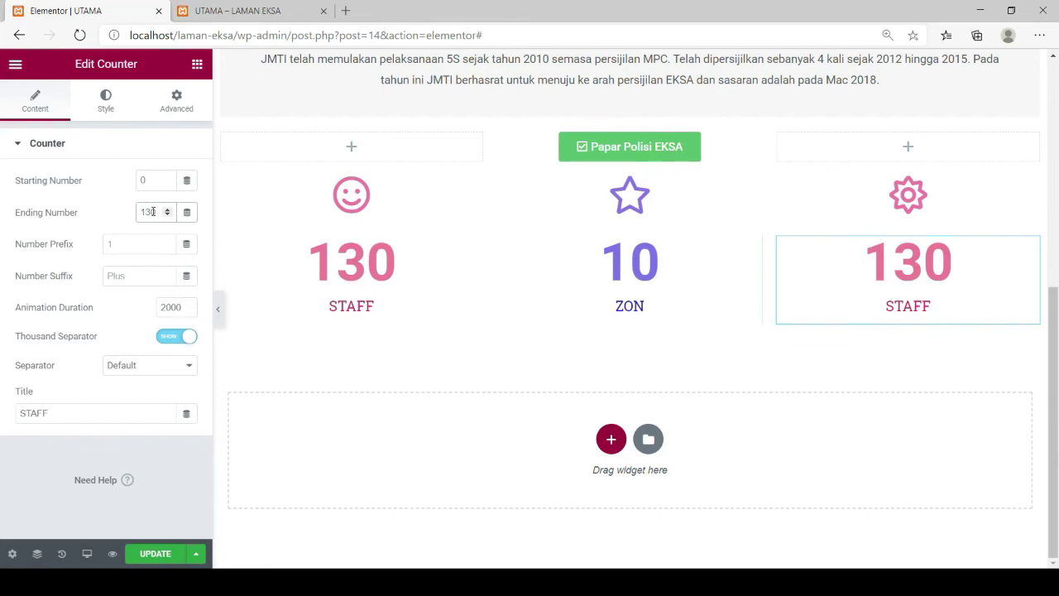
key(BackSpace)
key(BackSpace)
key(BackSpace)
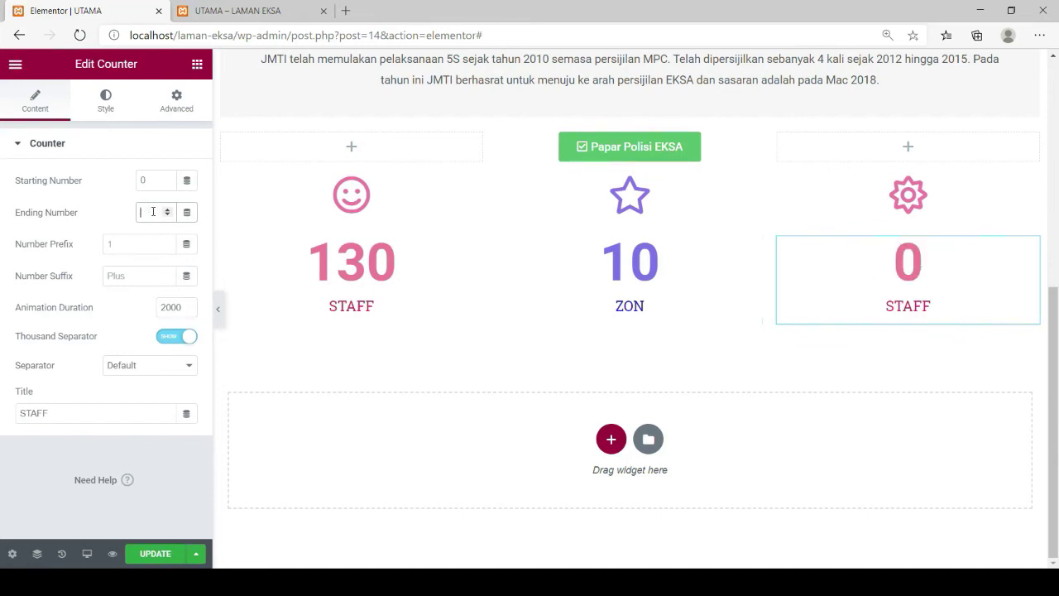
text(5)
Step: Change the title of the third column's counter to "JAWATANKUASA"
click(53, 412)
key(BackSpace)
key(BackSpace)
key(BackSpace)
key(BackSpace)
key(BackSpace)
text(JAWATA)
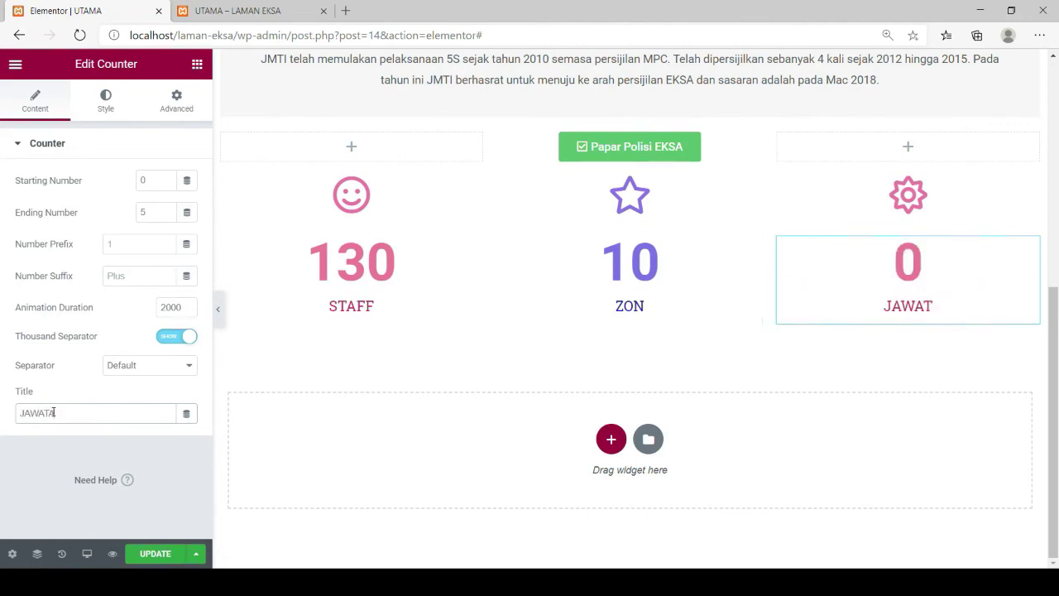
text(NKUASA)
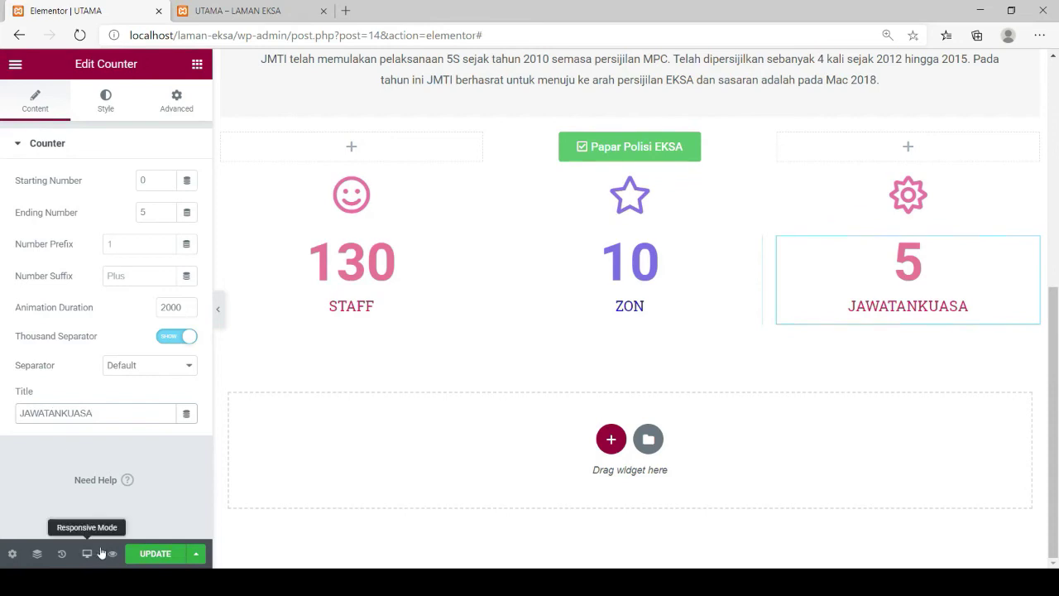
Step: Change the text color of the JAWATANKUASA counter's number to light green
click(112, 108)
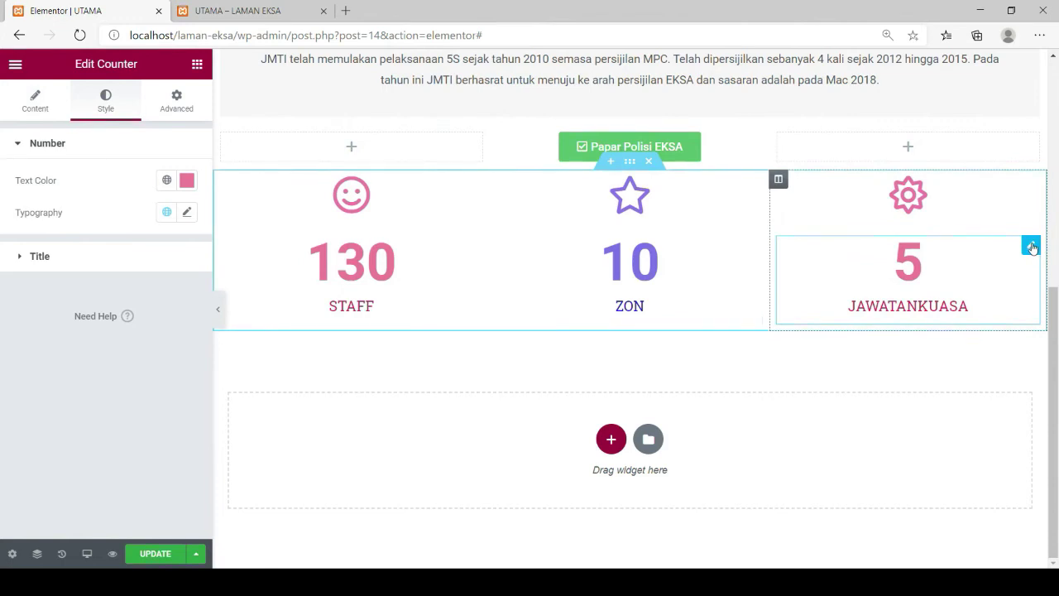
click(186, 181)
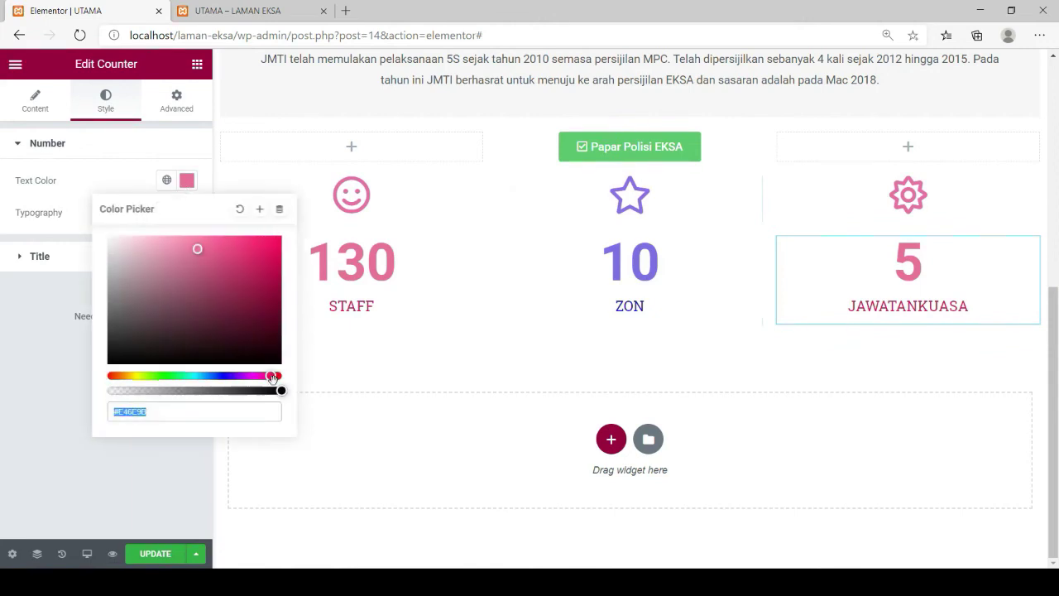
drag(271, 378, 153, 403)
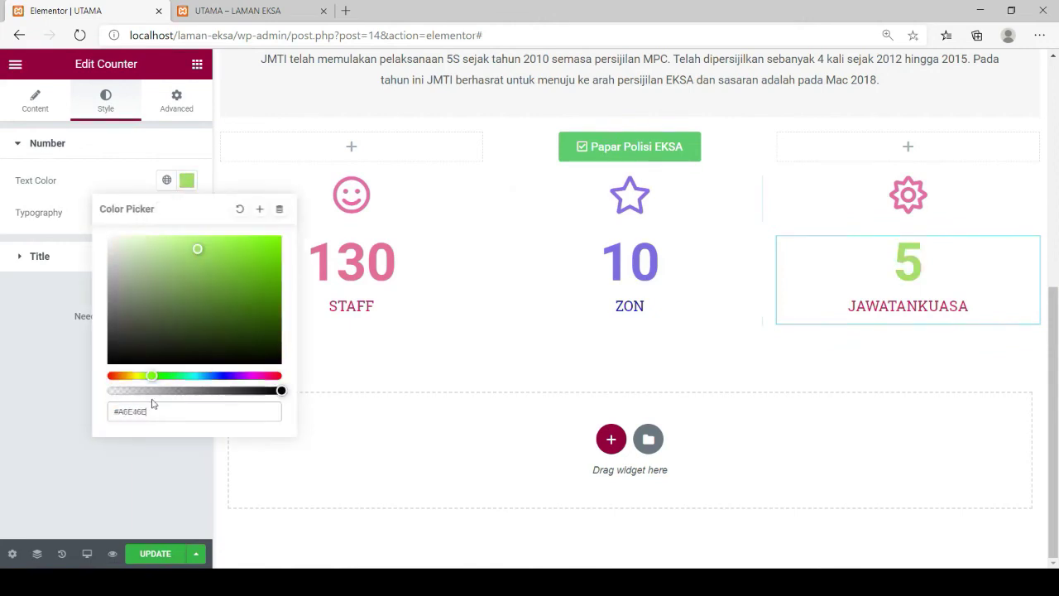
click(25, 351)
Step: Change the text color of the JAWATANKUASA counter's title to green #3DCB16
click(187, 212)
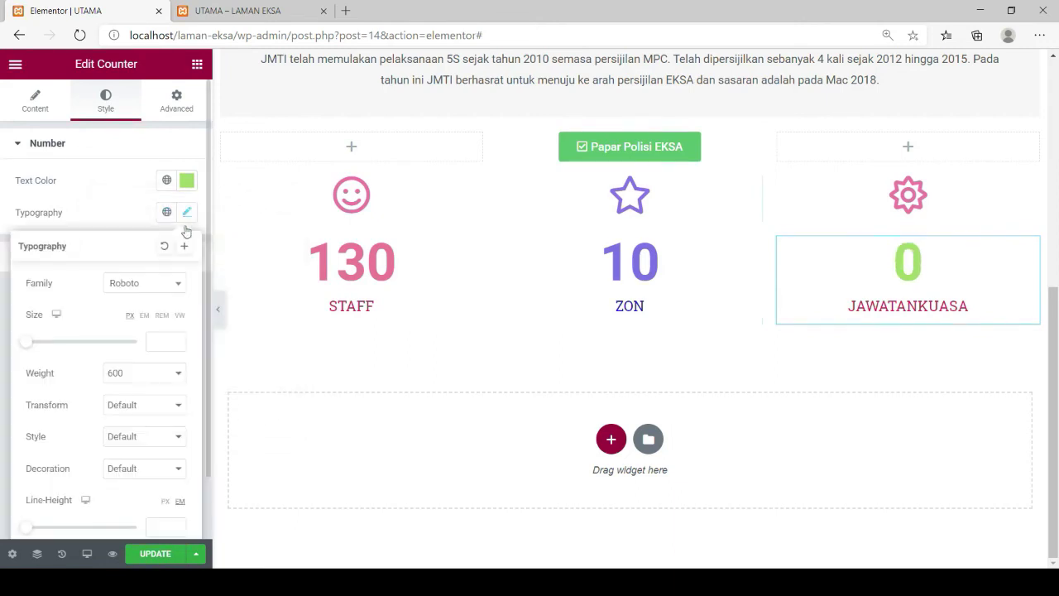
click(111, 199)
click(20, 258)
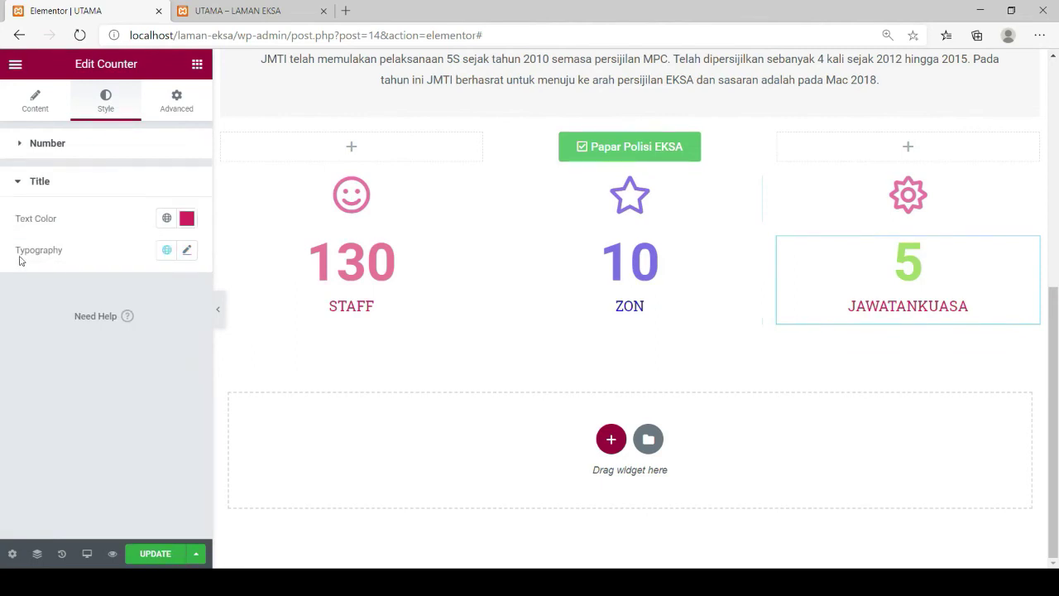
click(186, 219)
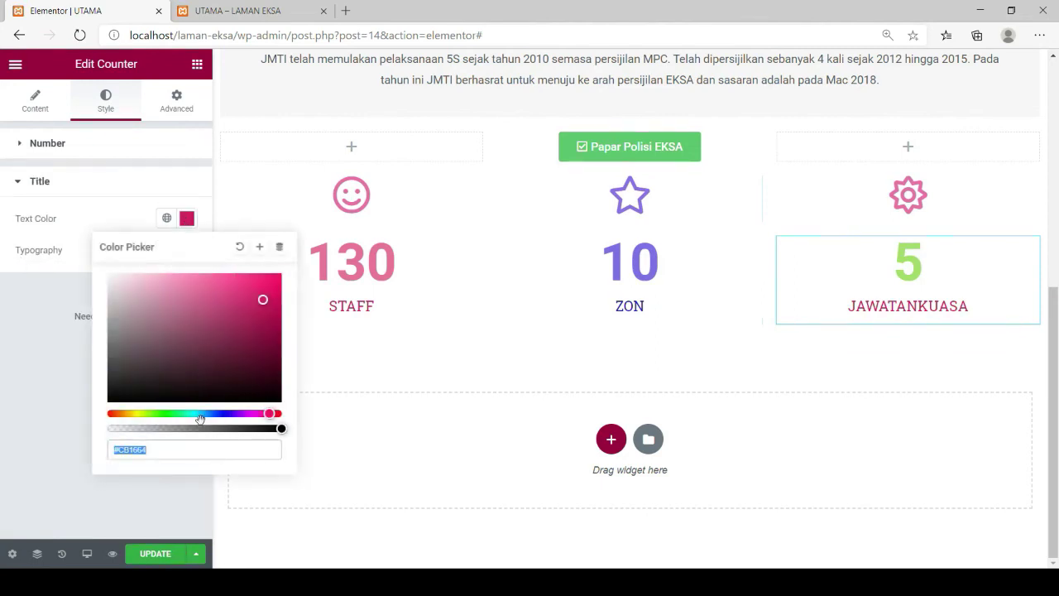
drag(270, 414, 160, 414)
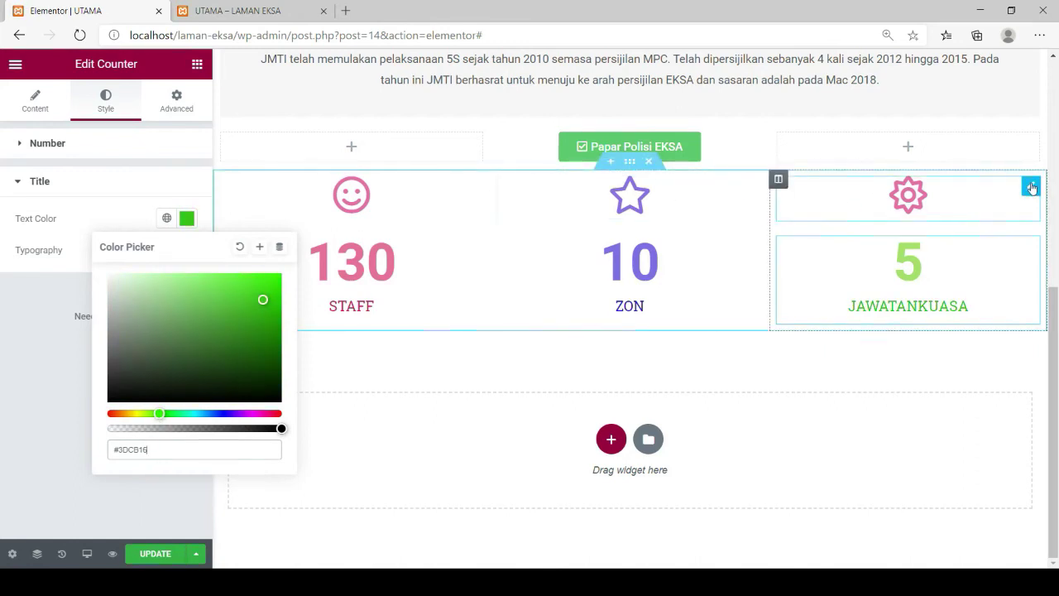
Step: Set the primary color of the third column's sun icon to soft green #72DD93 and update the page
click(1031, 188)
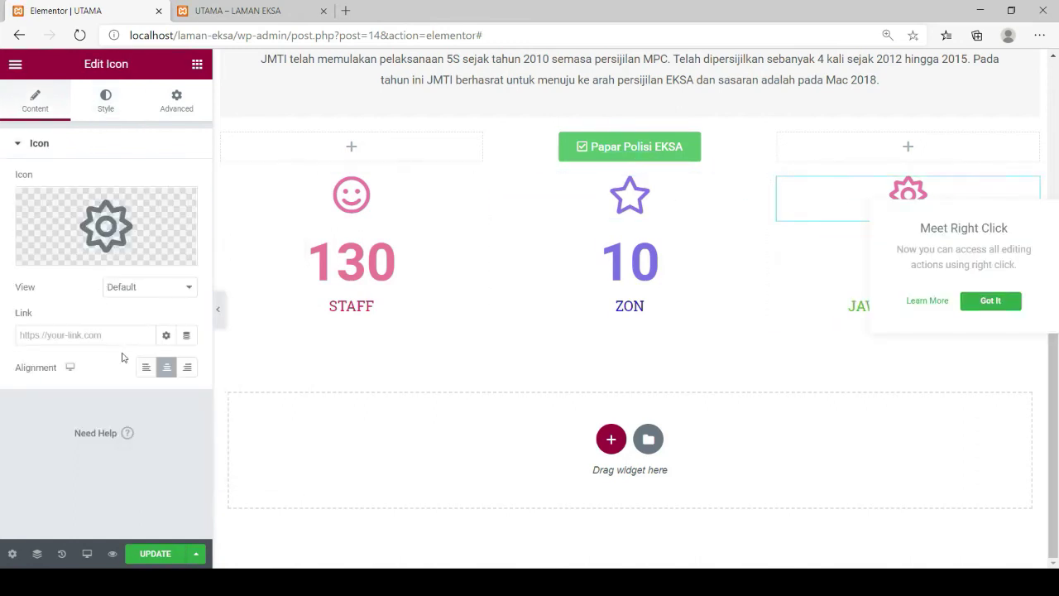
click(105, 103)
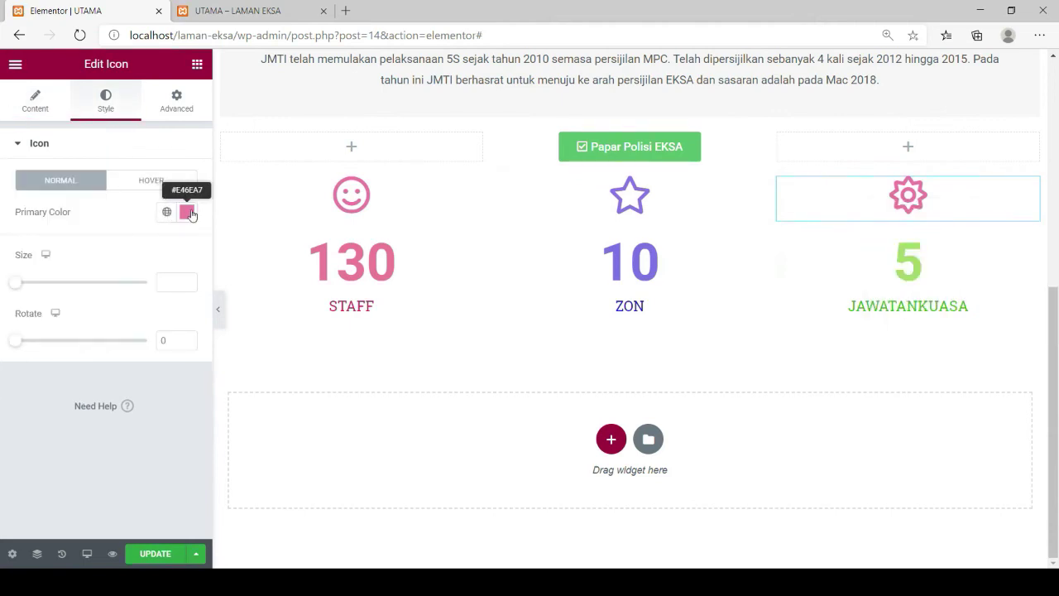
click(188, 213)
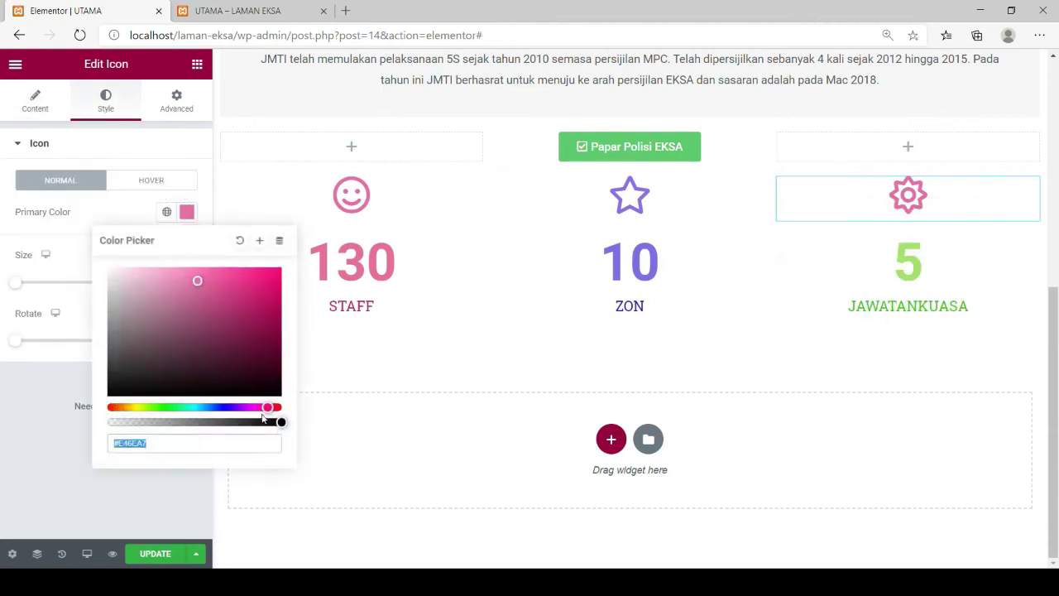
drag(266, 407, 165, 417)
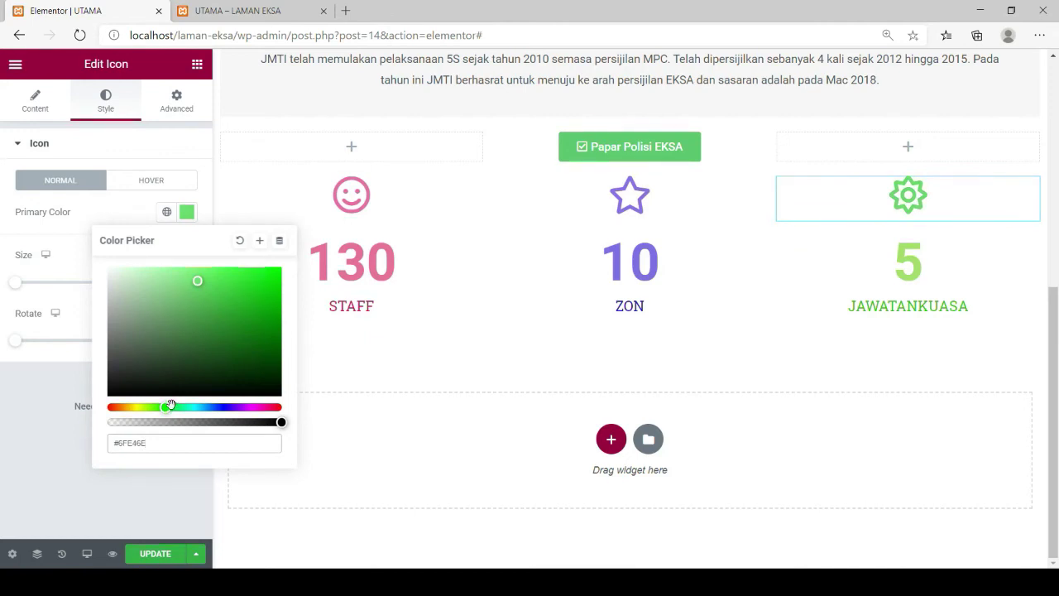
click(107, 490)
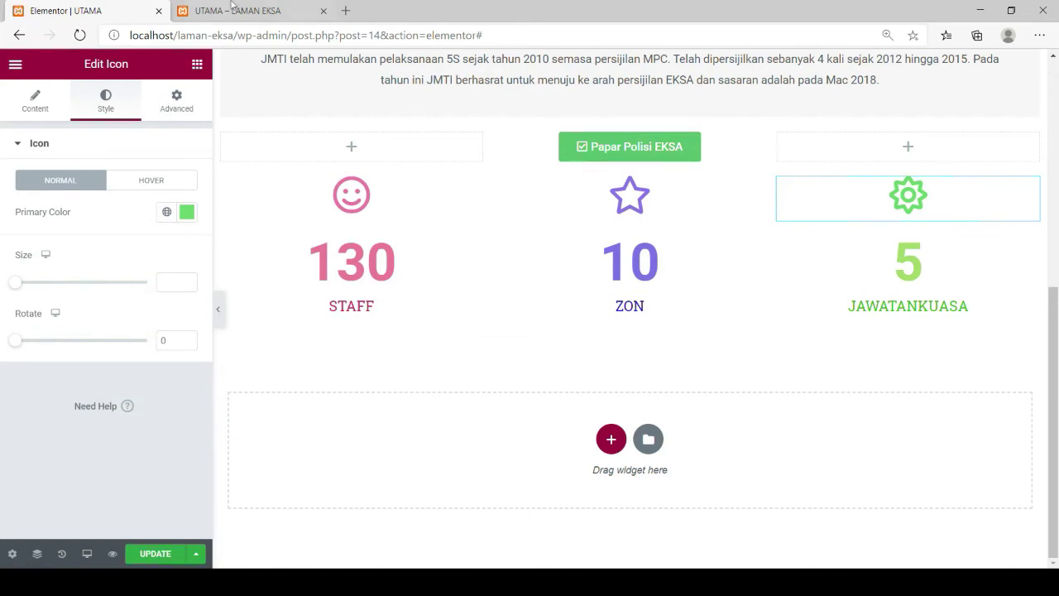
click(188, 214)
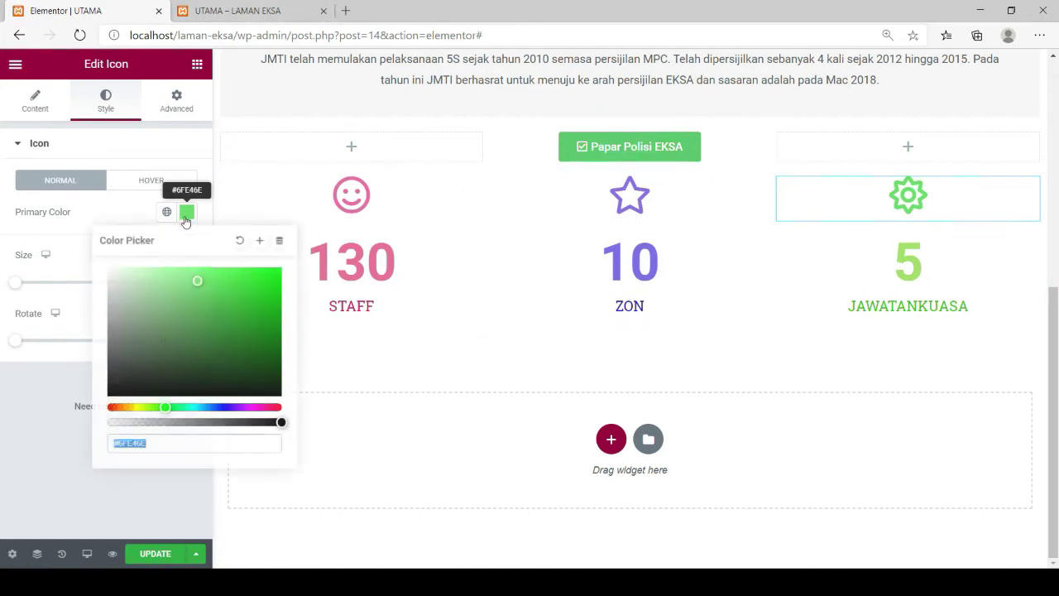
click(197, 288)
mouse_move(196, 288)
mouse_down()
mouse_move(176, 289)
mouse_move(212, 280)
mouse_move(190, 312)
mouse_move(208, 307)
mouse_move(191, 281)
mouse_up()
drag(141, 408, 174, 408)
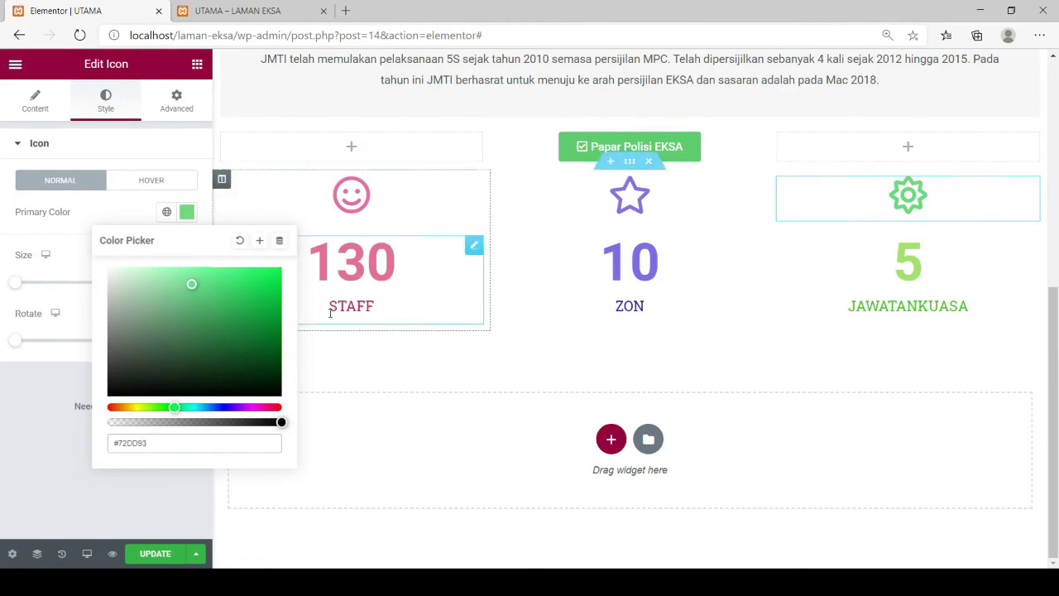
click(93, 500)
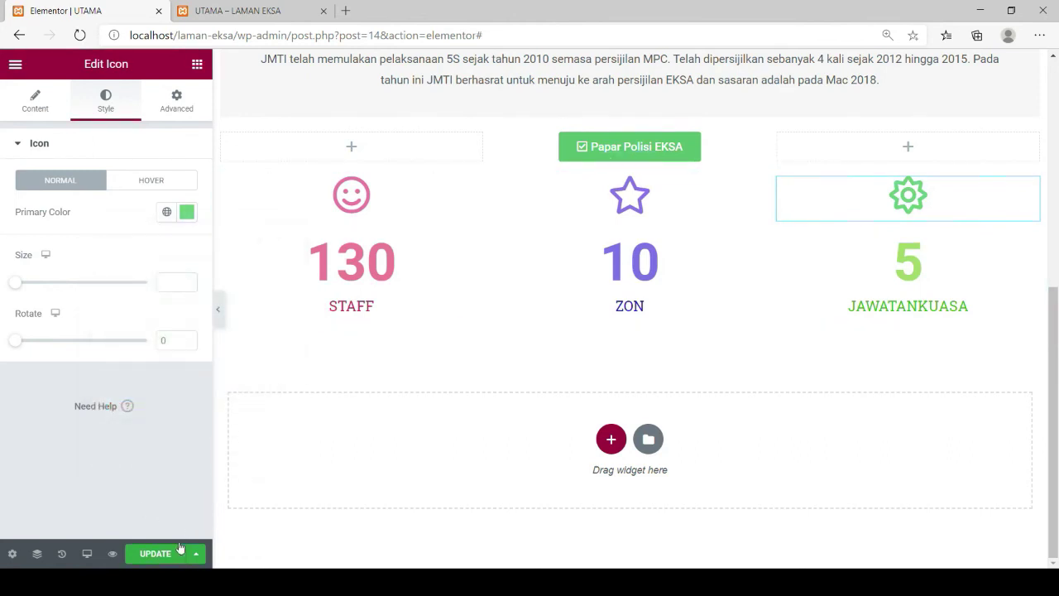
click(152, 557)
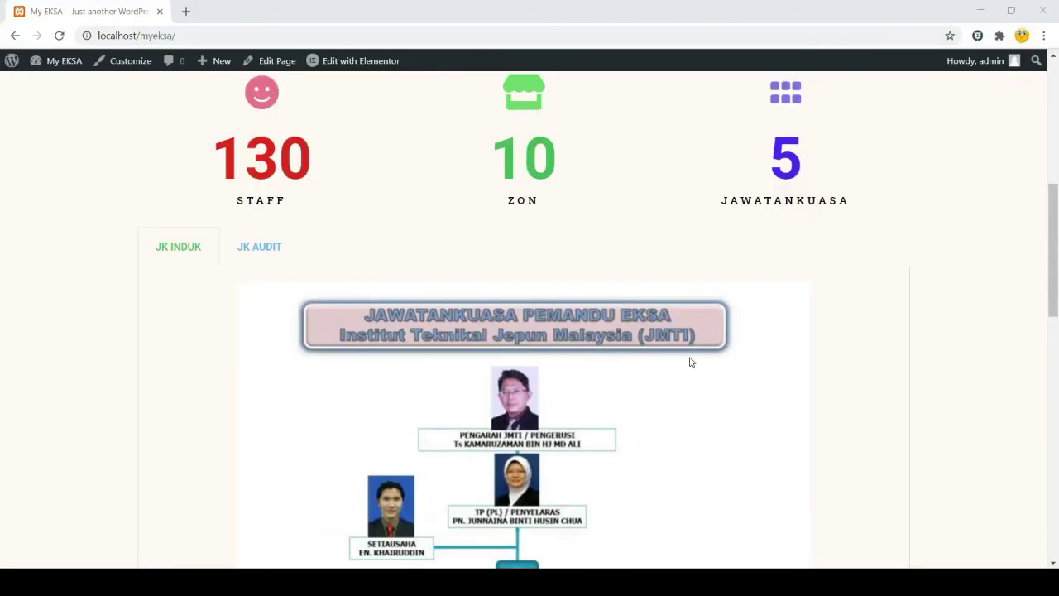
Step: Switch to the finished My EKSA site and examine the committee charts under JK INDUK and JK AUDIT
scroll(706, 428, down, 2)
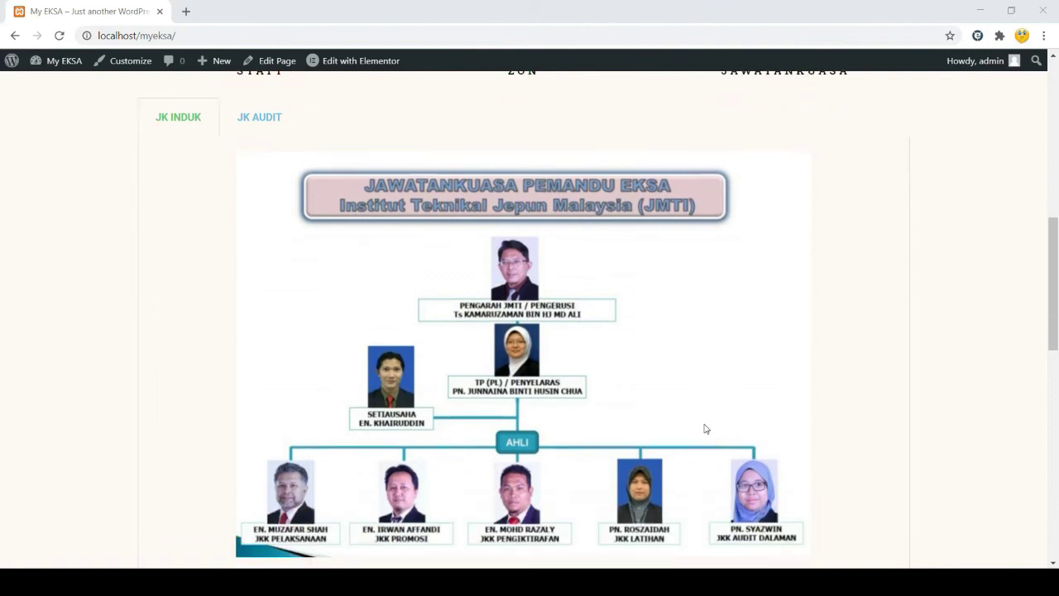
click(717, 393)
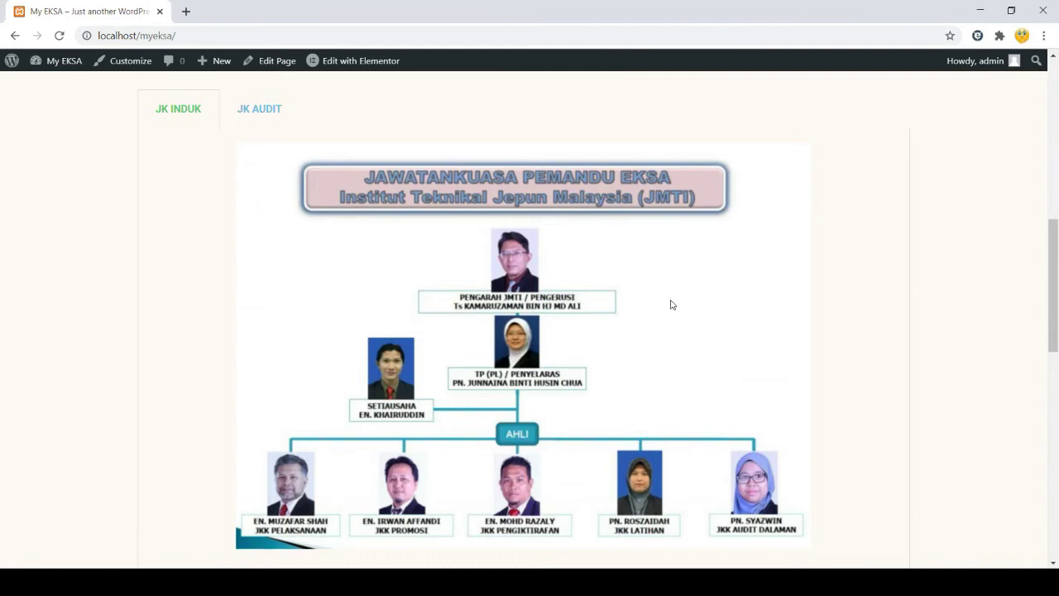
click(260, 108)
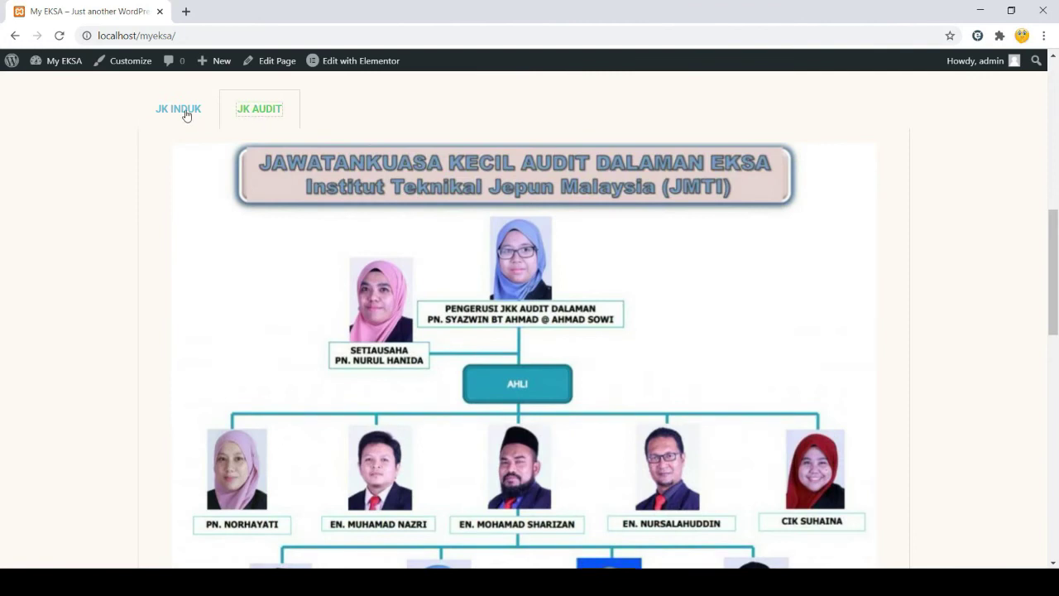
click(185, 115)
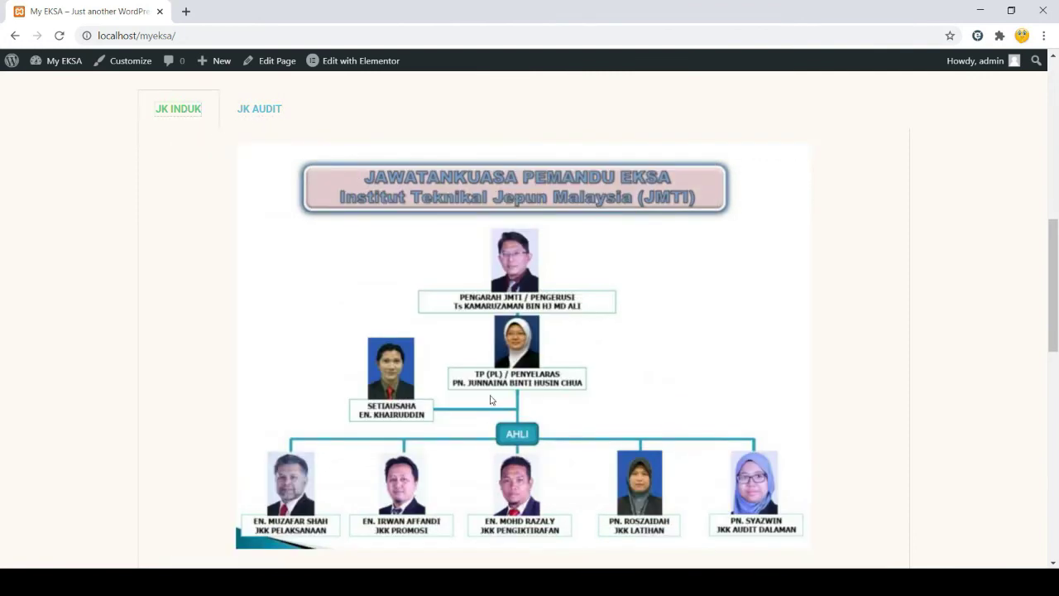
scroll(482, 376, down, 2)
scroll(482, 376, up, 1)
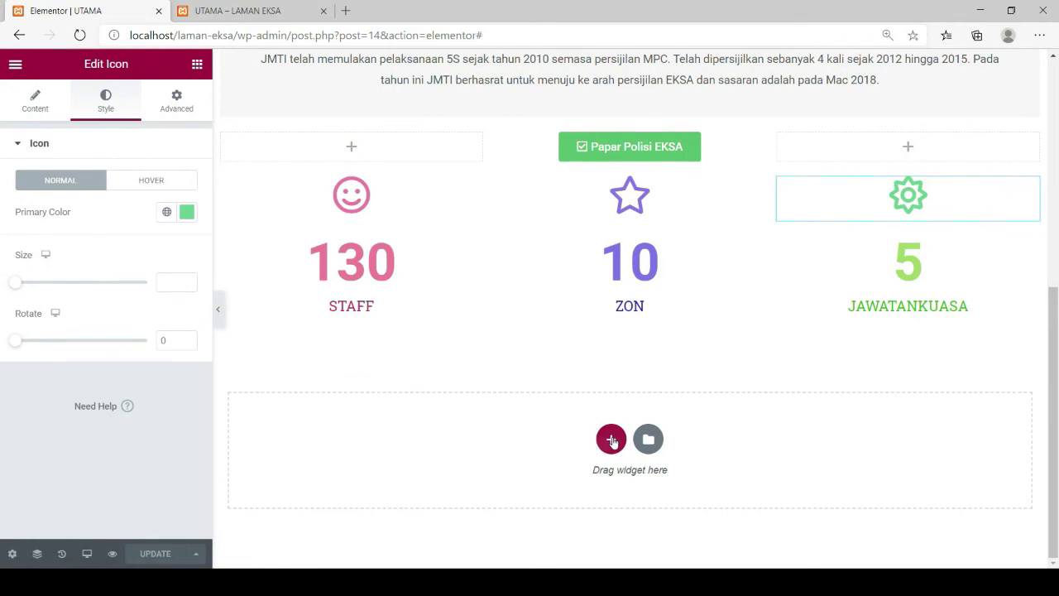
Step: Add a one-column section below the counters of the UTAMA page and place a Tabs widget in it
click(610, 439)
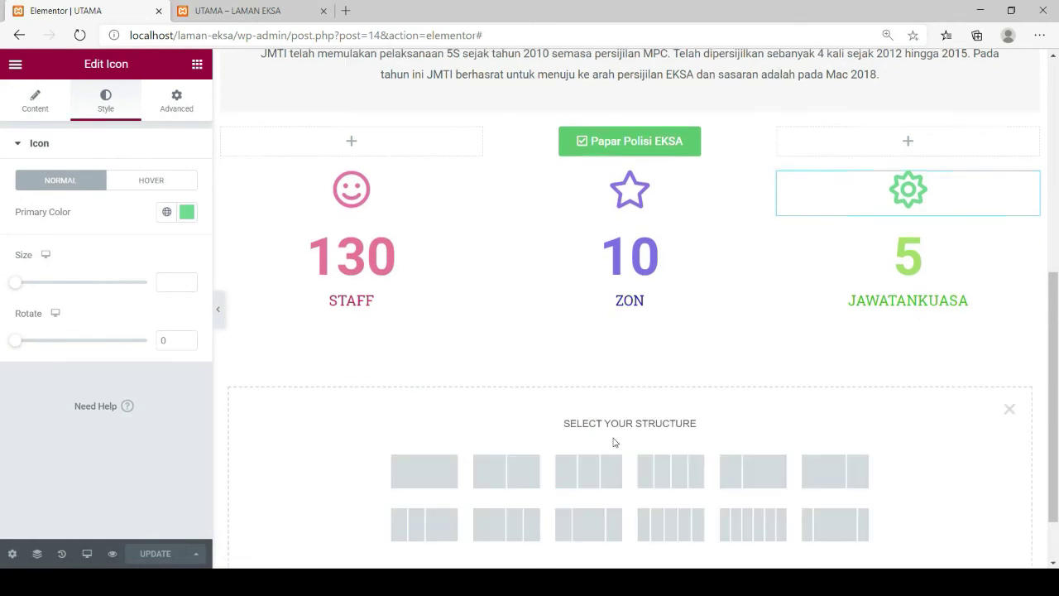
click(427, 484)
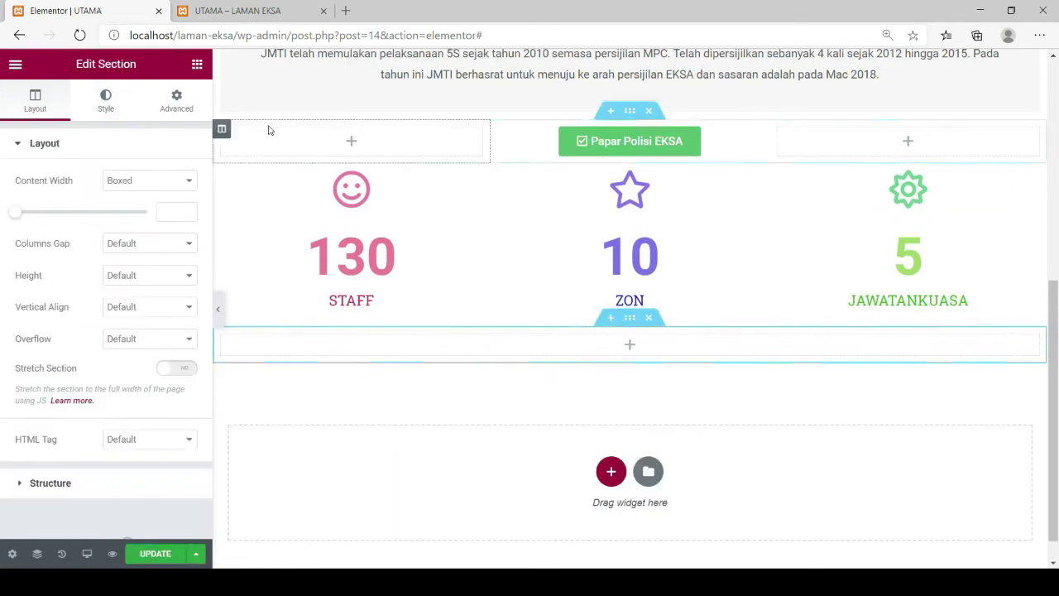
click(197, 64)
scroll(114, 414, down, 3)
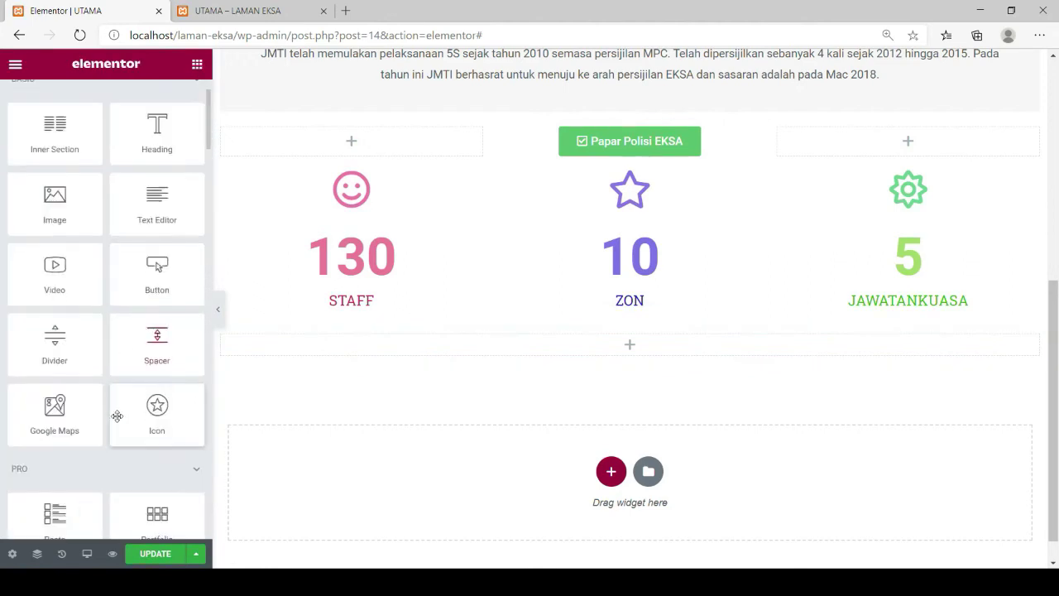
scroll(117, 421, down, 5)
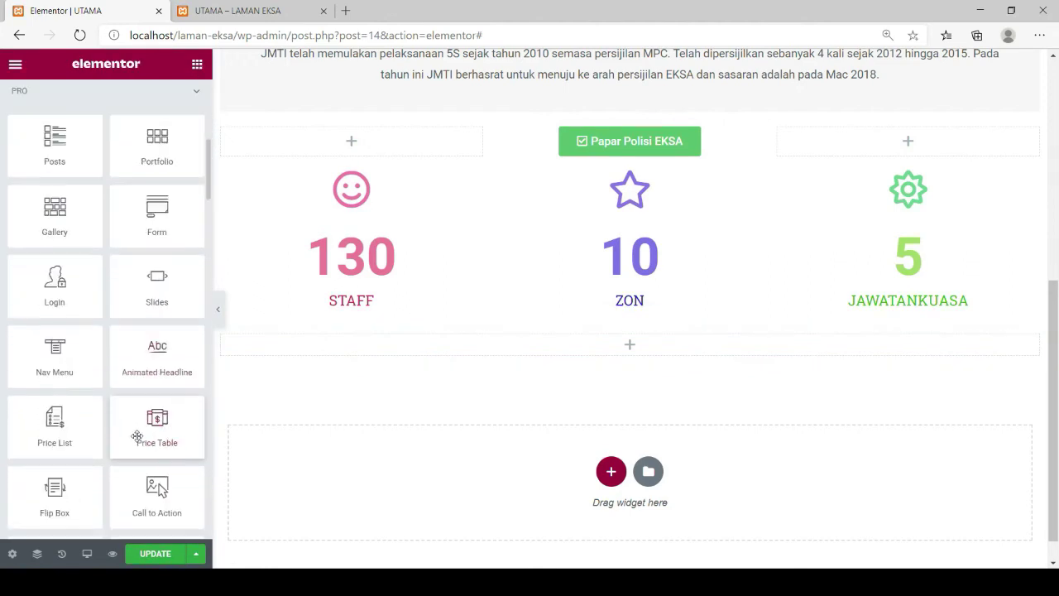
scroll(141, 430, down, 6)
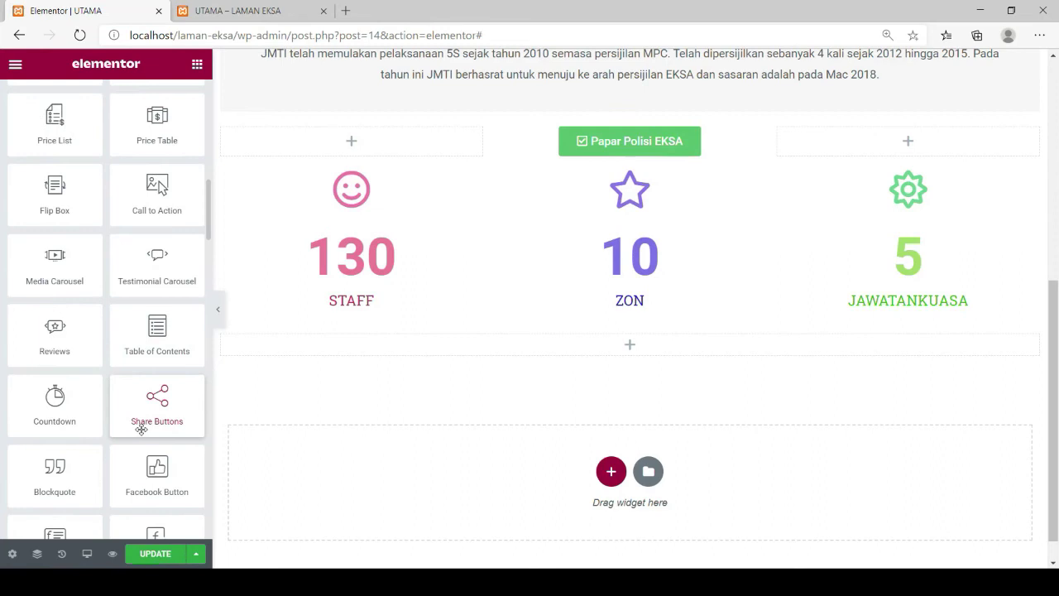
scroll(144, 429, down, 5)
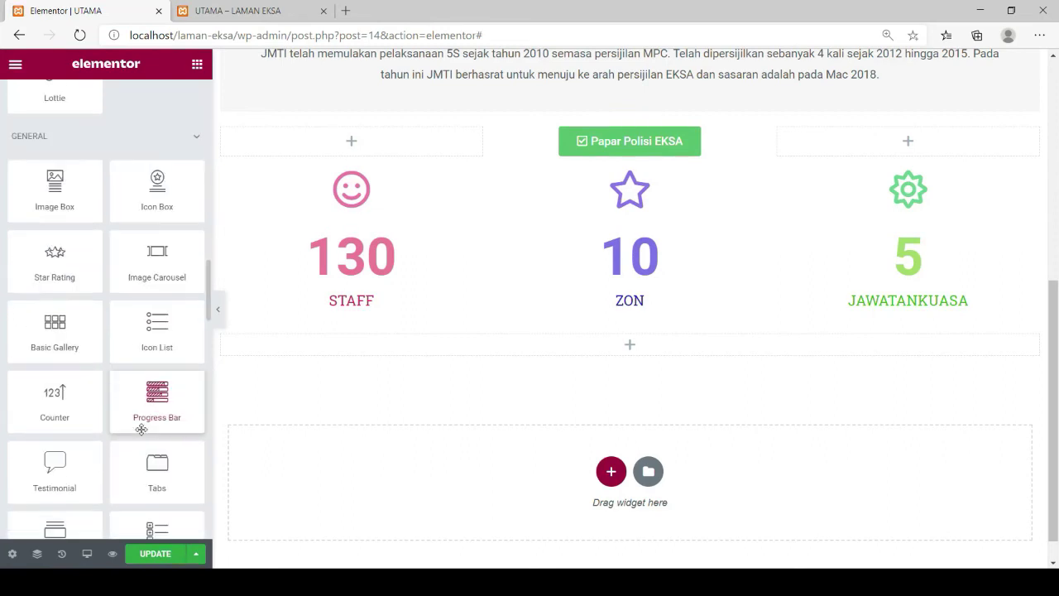
drag(166, 389, 638, 348)
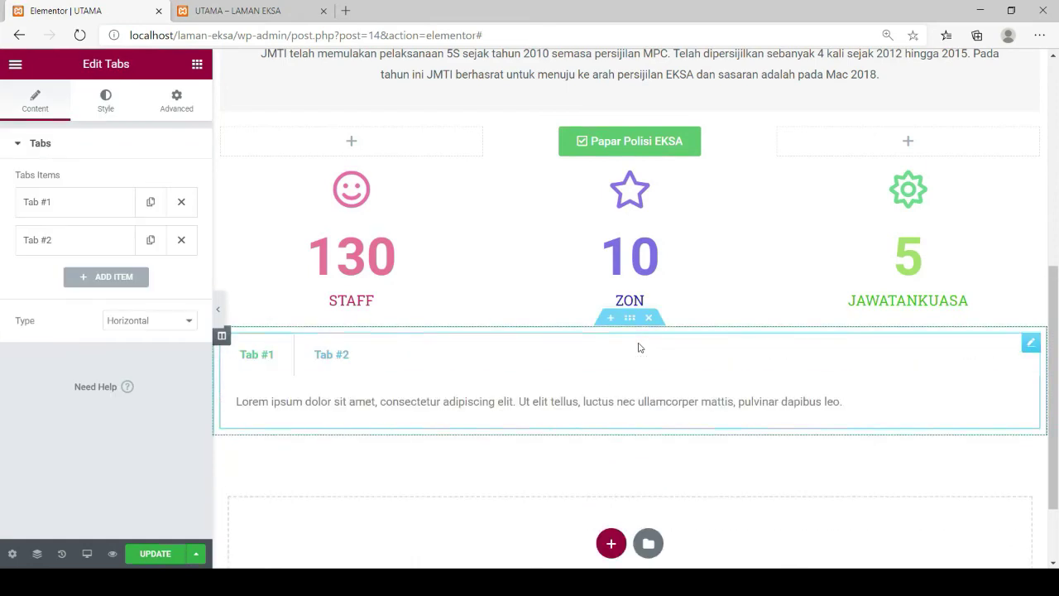
Step: Change the title of the first tab item to "JK INDUK"
click(40, 204)
drag(63, 260, 25, 256)
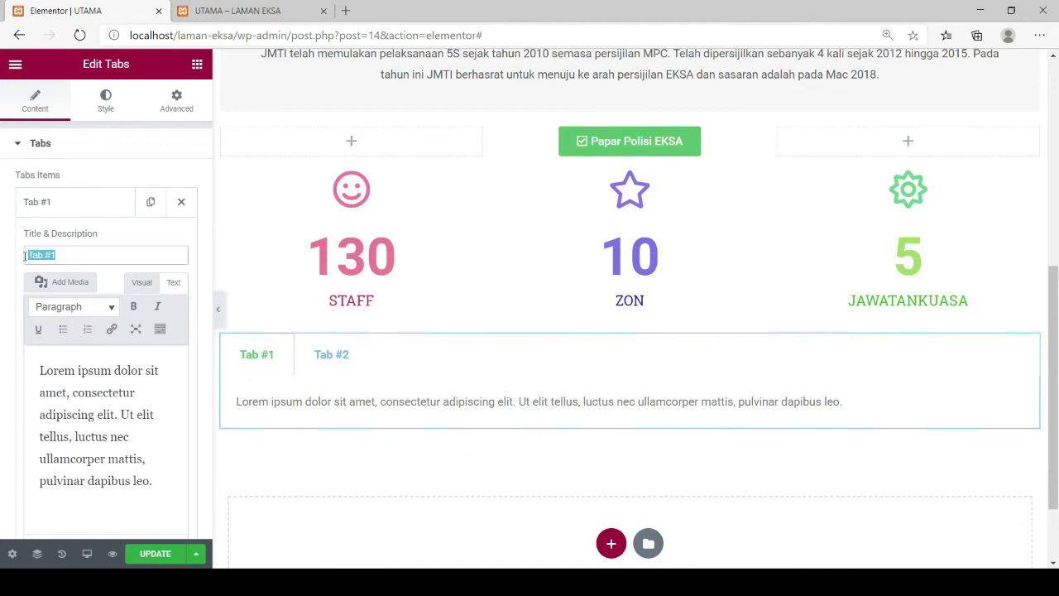
text(JK)
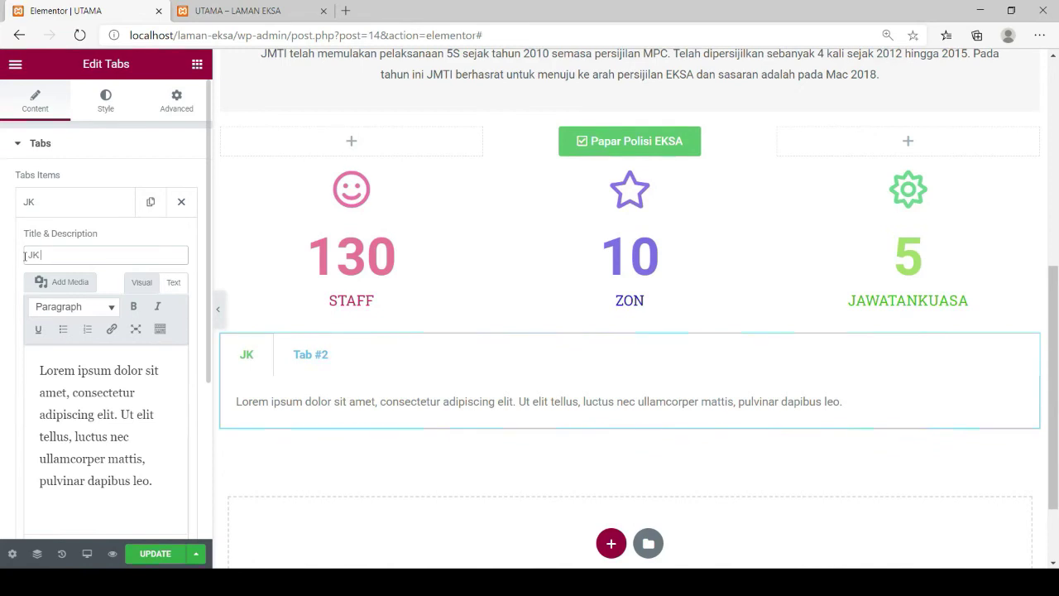
text( INDUK)
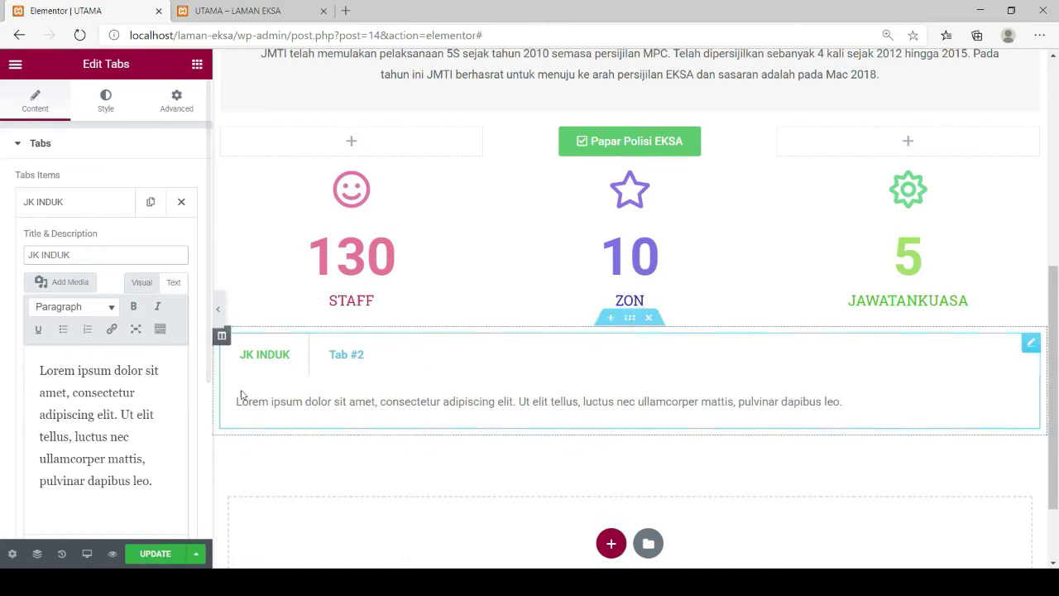
Step: Replace the JK INDUK tab's placeholder text with the Jawatankuasa Pemandu EKSA organization chart from the media library
drag(42, 371, 152, 497)
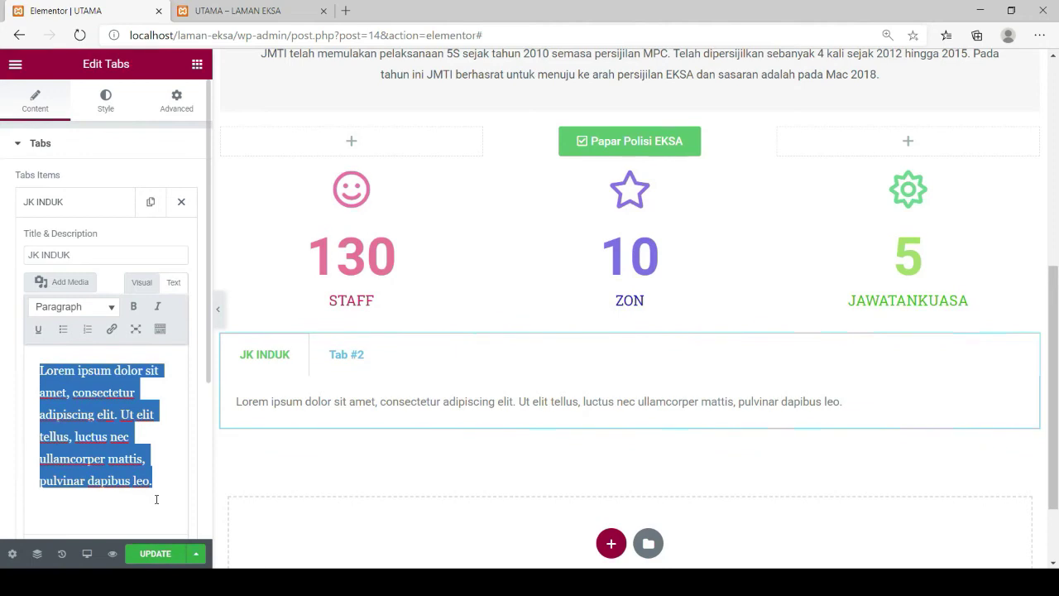
key(BackSpace)
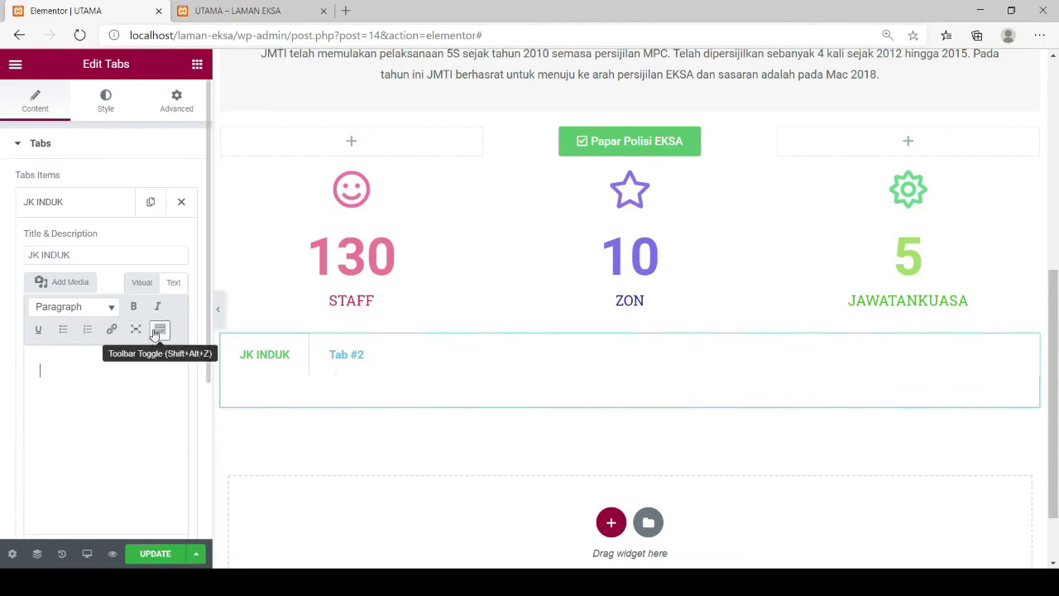
scroll(147, 328, down, 1)
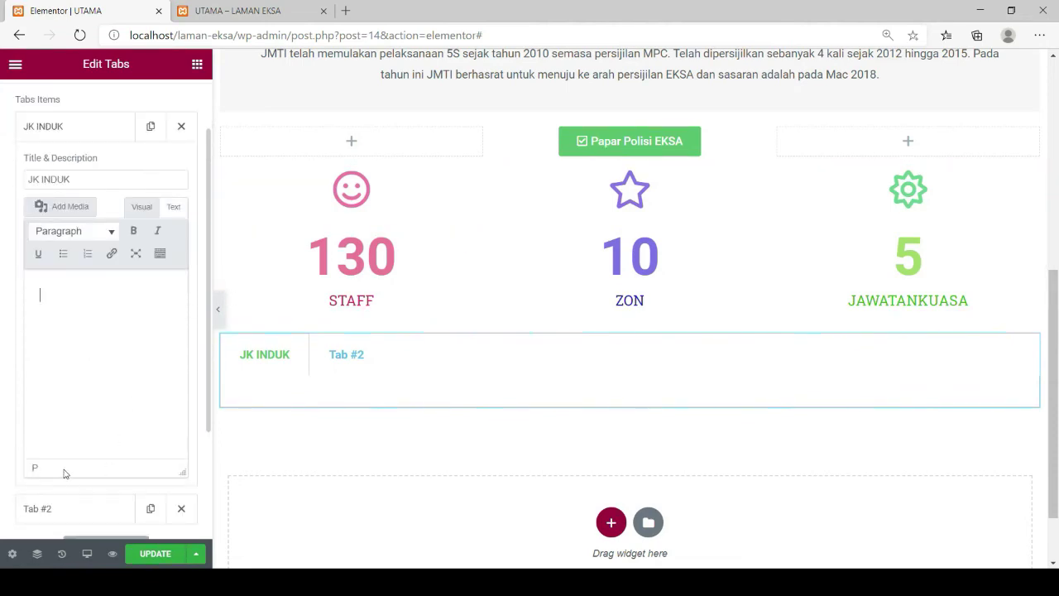
click(70, 212)
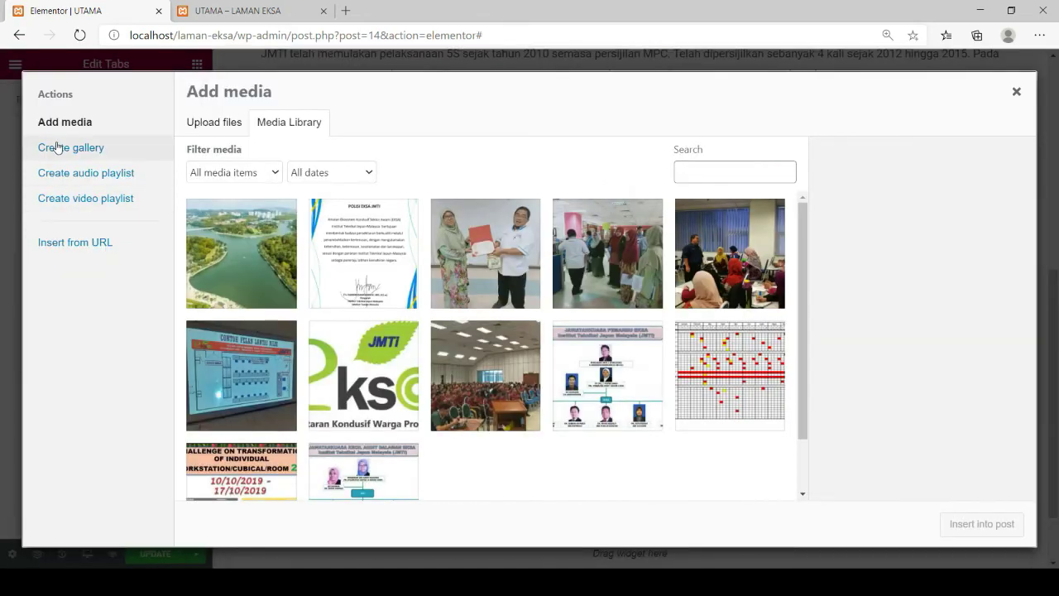
scroll(447, 400, down, 1)
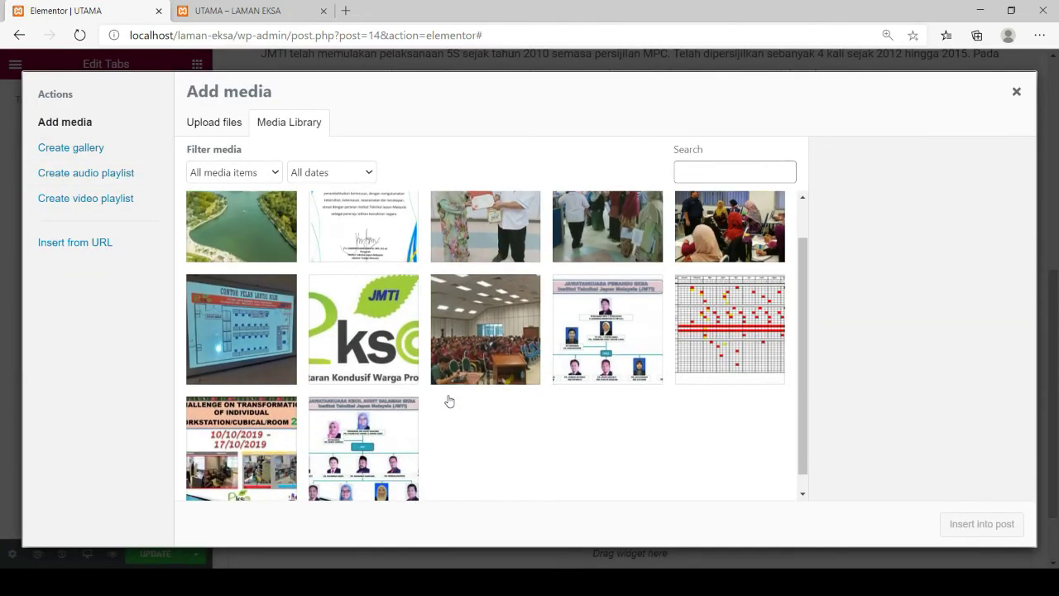
click(605, 327)
click(956, 525)
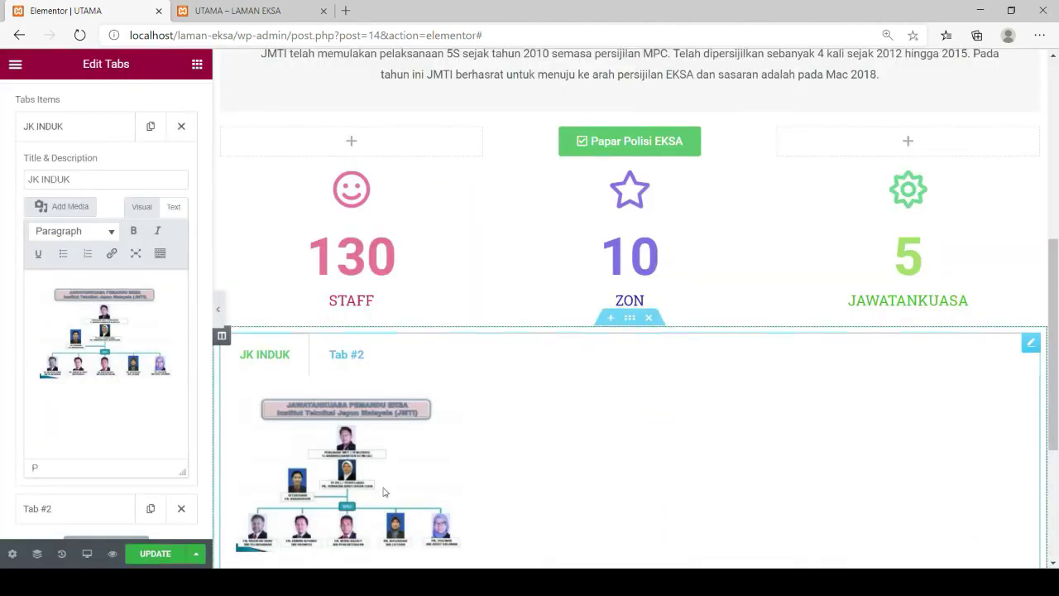
scroll(381, 488, down, 3)
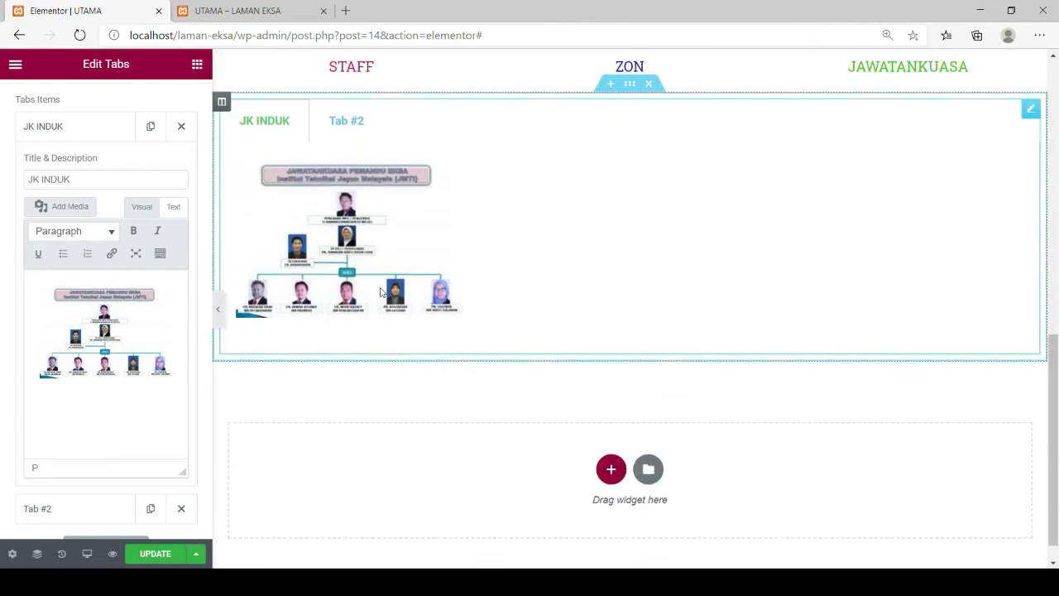
Step: Center the organization chart image in the JK INDUK tab and set its size to Full Size – 835 × 589
scroll(83, 265, up, 1)
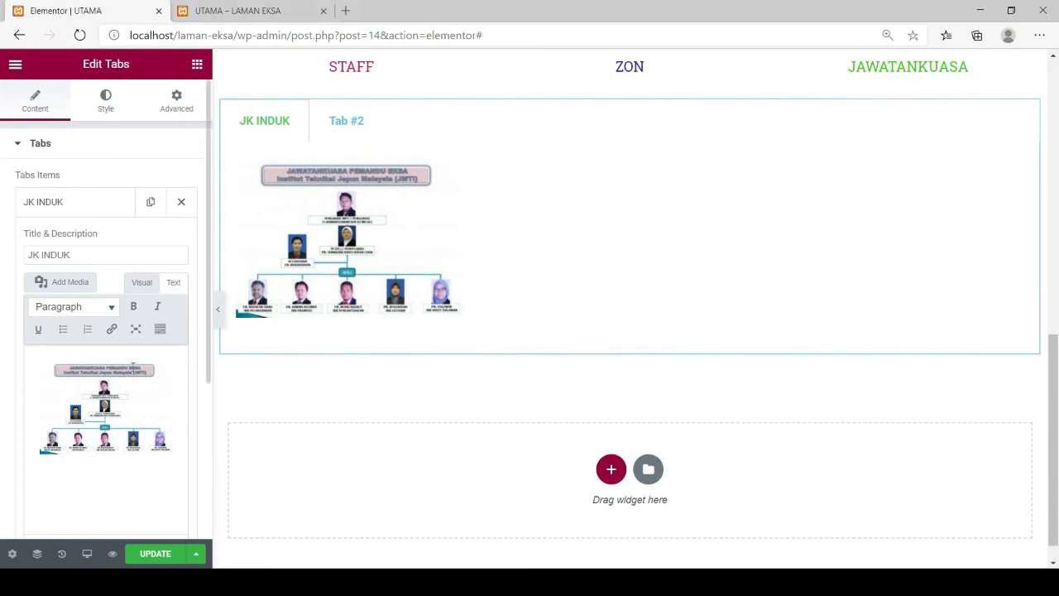
click(132, 366)
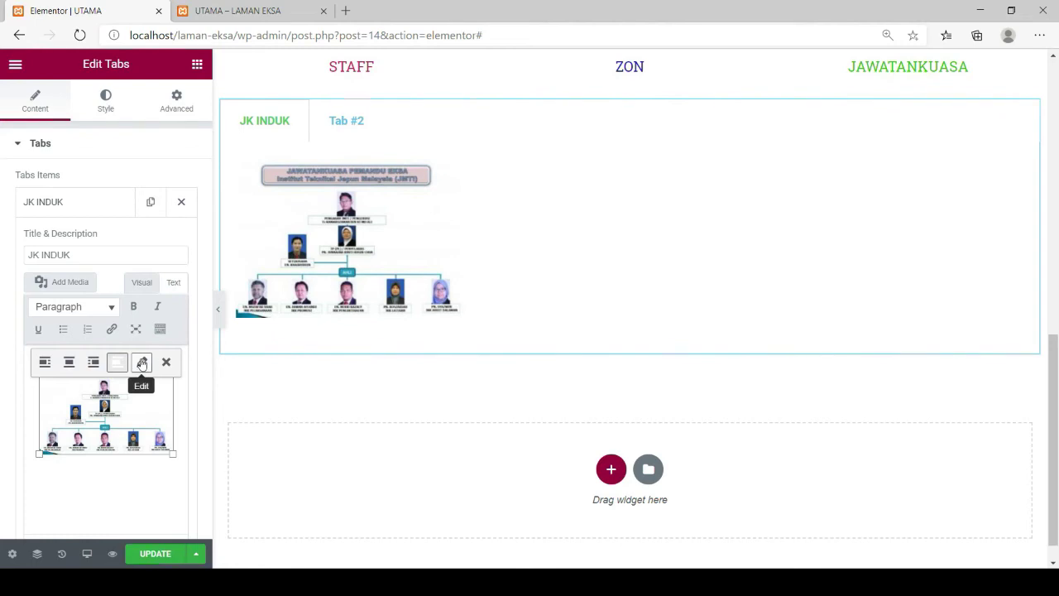
click(143, 365)
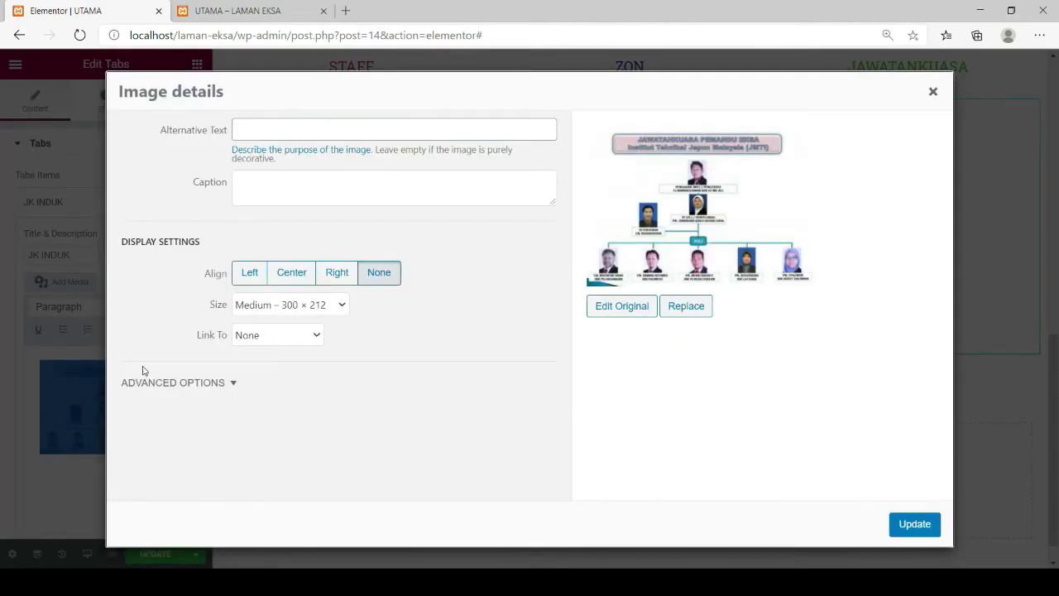
click(288, 281)
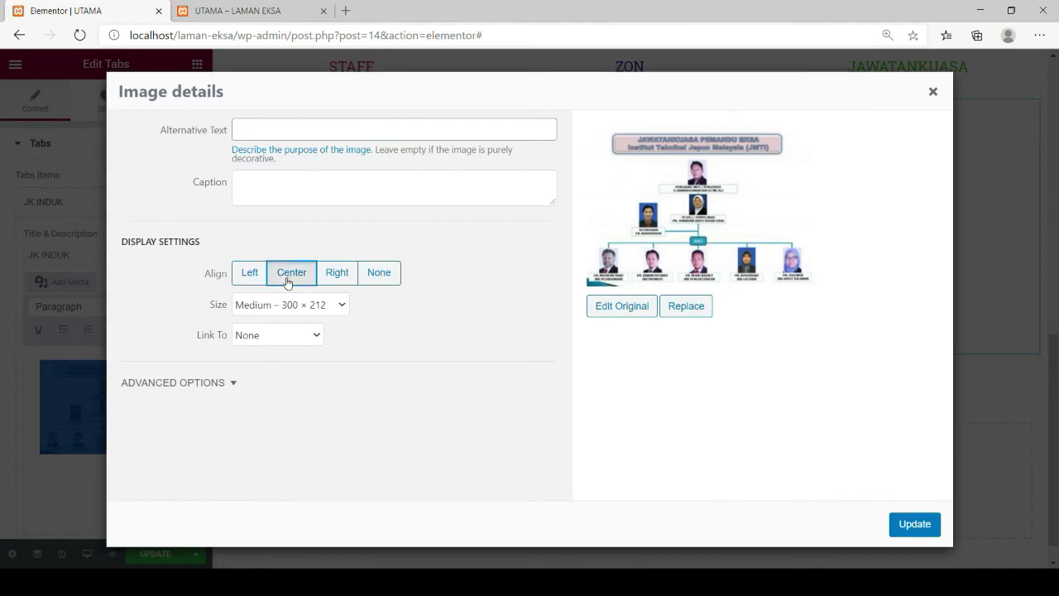
click(339, 308)
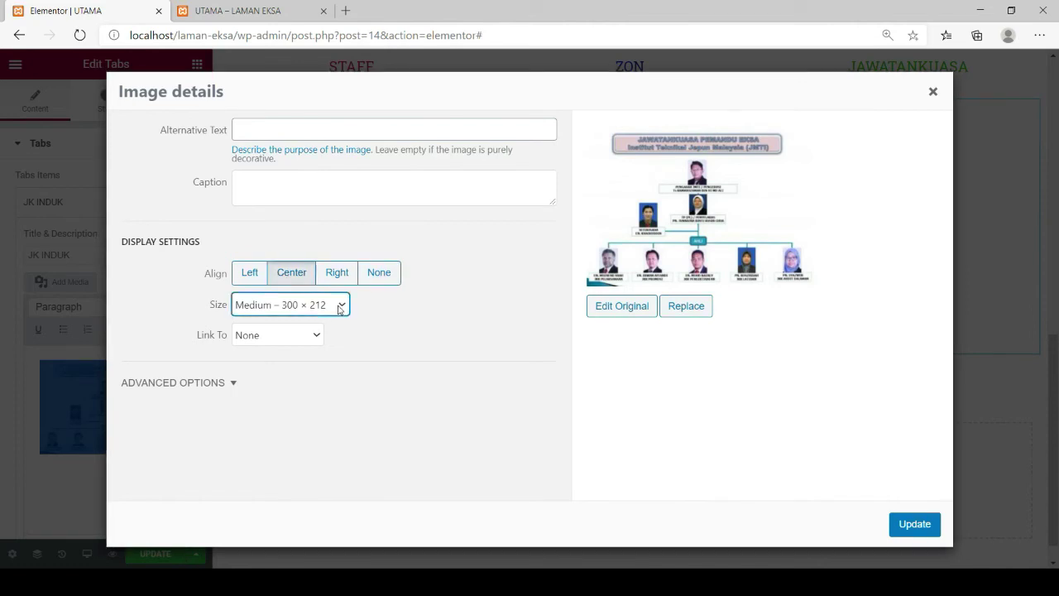
click(266, 357)
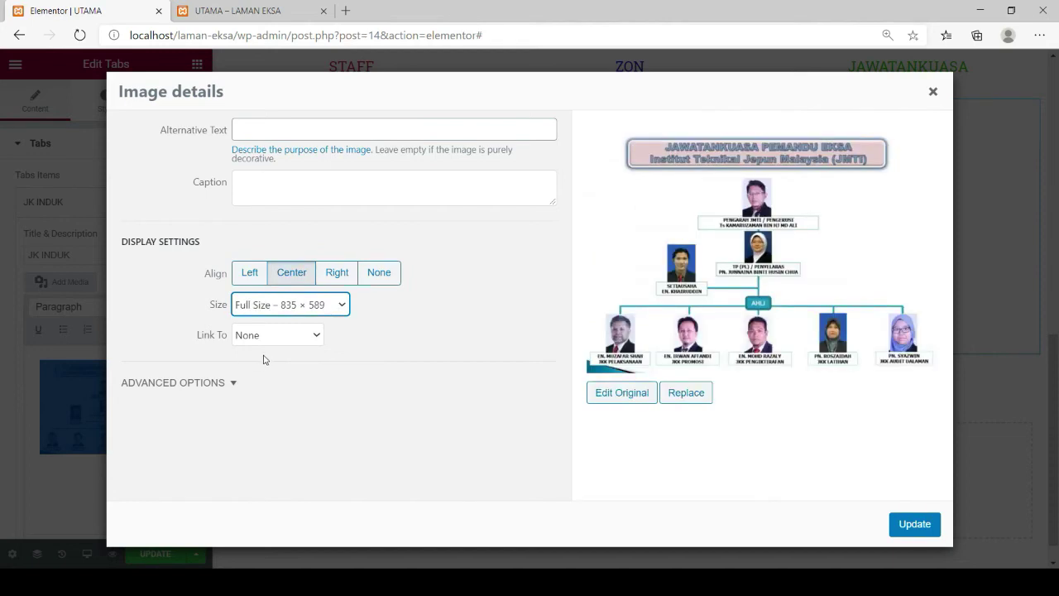
click(908, 527)
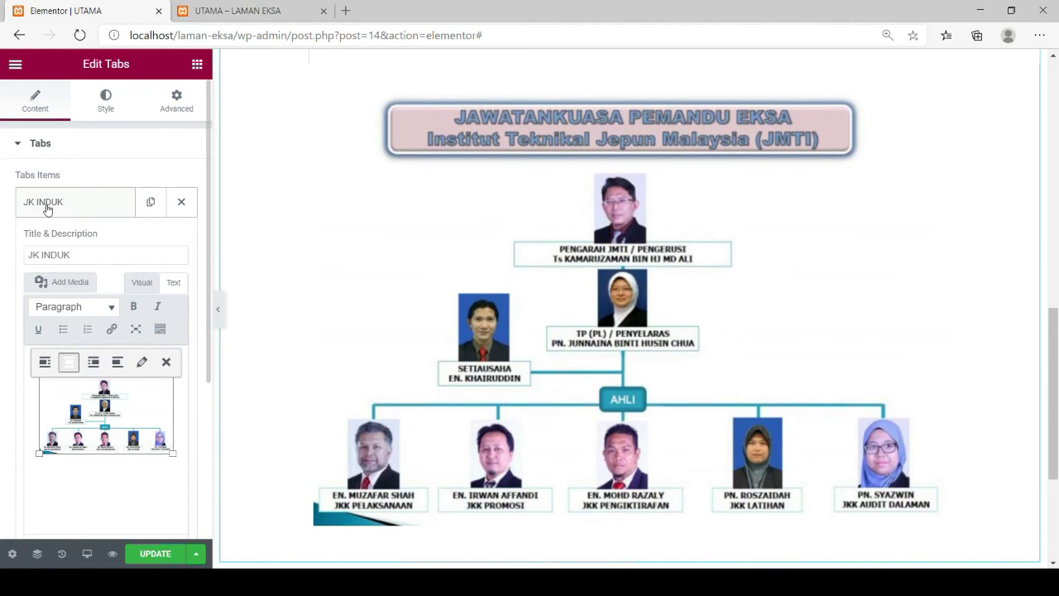
Step: Change the title of the second tab item to "JK AUDIT"
click(47, 207)
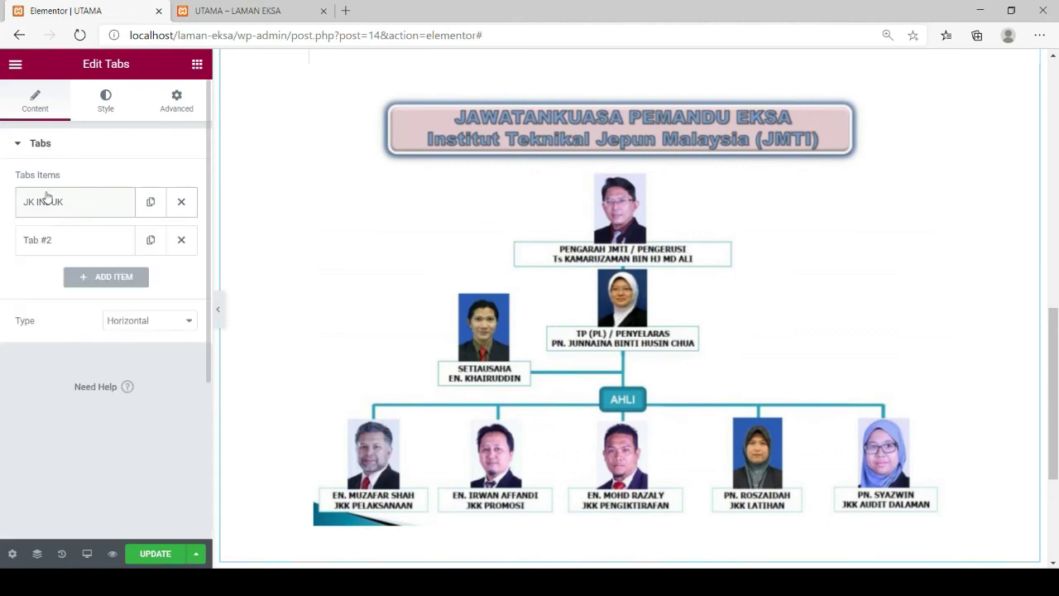
click(50, 241)
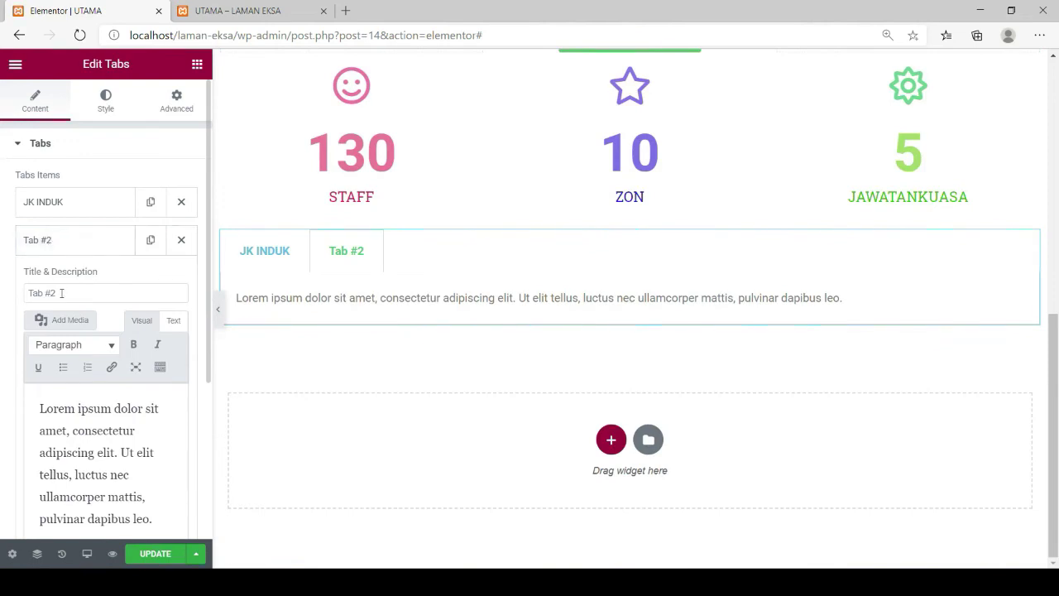
drag(66, 293, 3, 297)
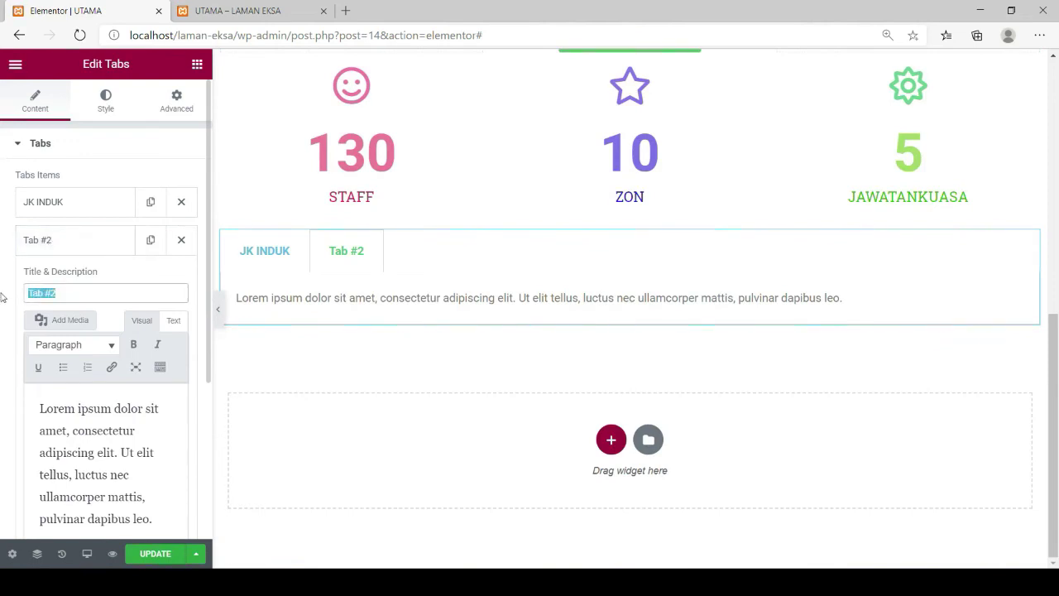
text(JK AUDIT)
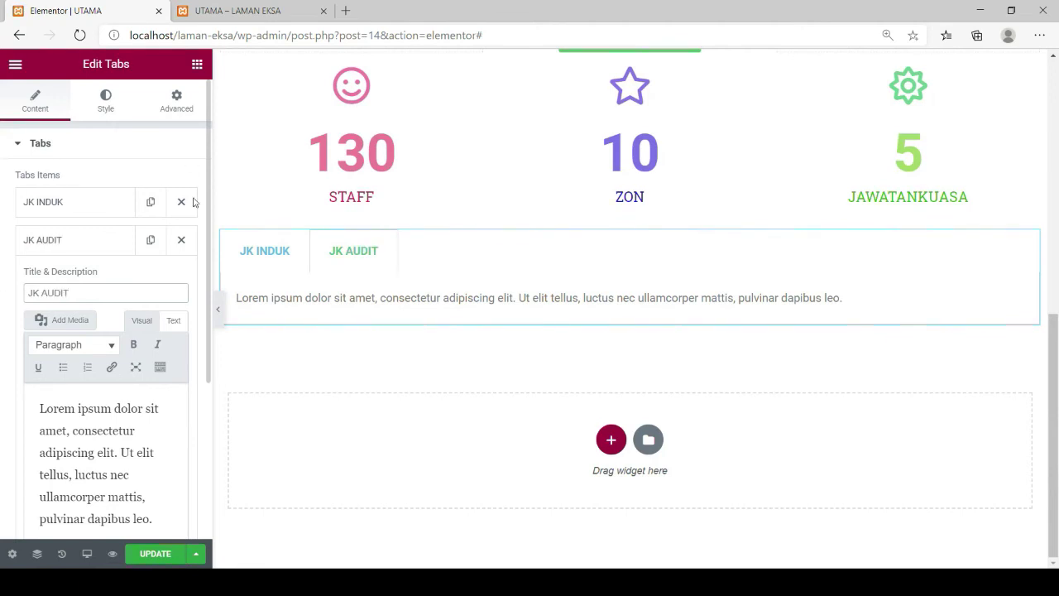
Step: Replace the JK AUDIT tab's placeholder text with the audit-1024x766-1.jpg chart from the media library
scroll(101, 354, down, 1)
drag(38, 333, 173, 461)
key(BackSpace)
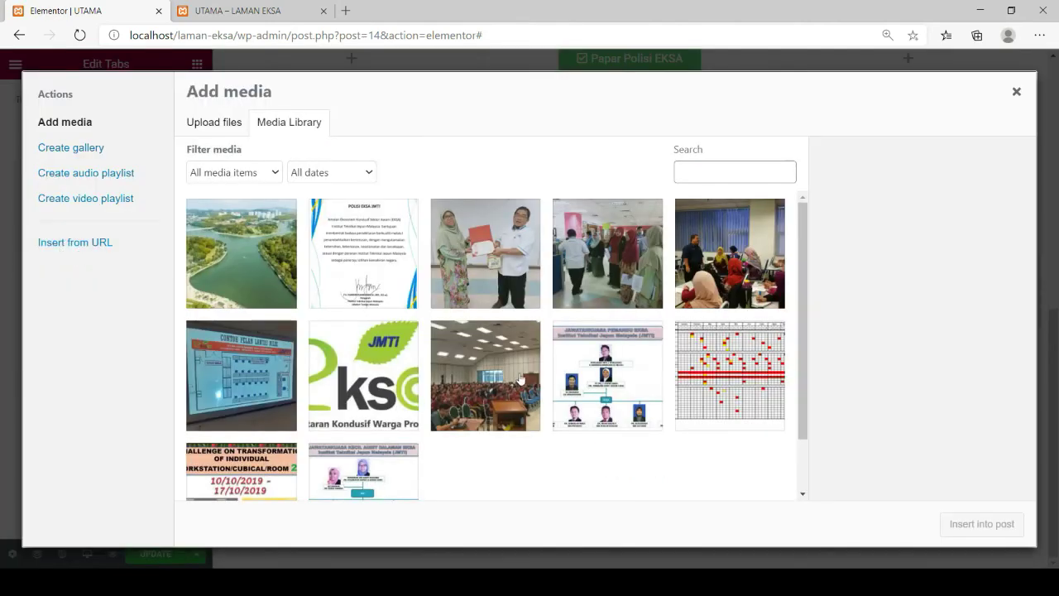
click(389, 464)
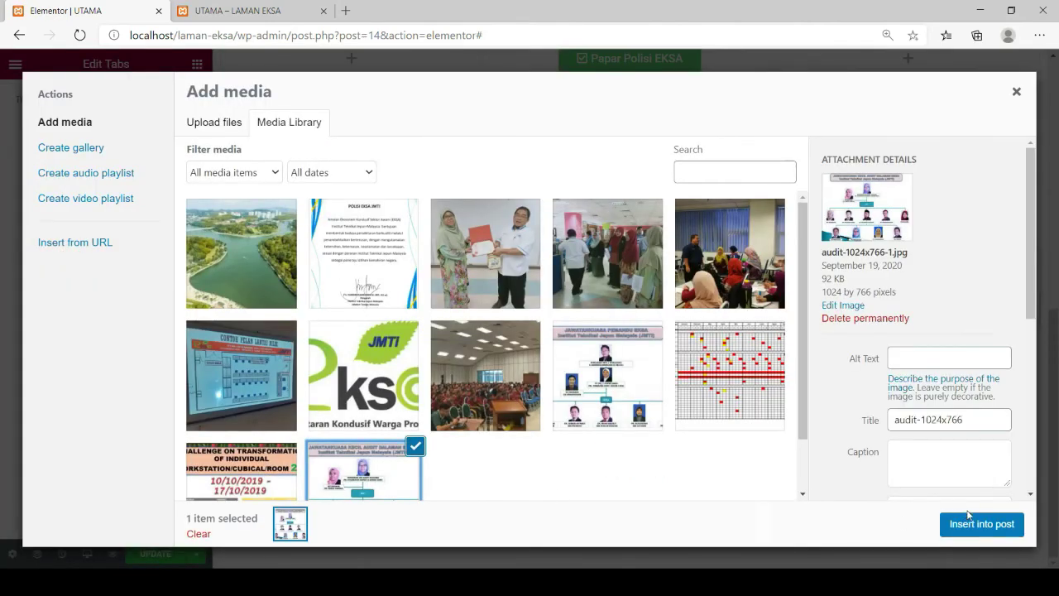
click(968, 517)
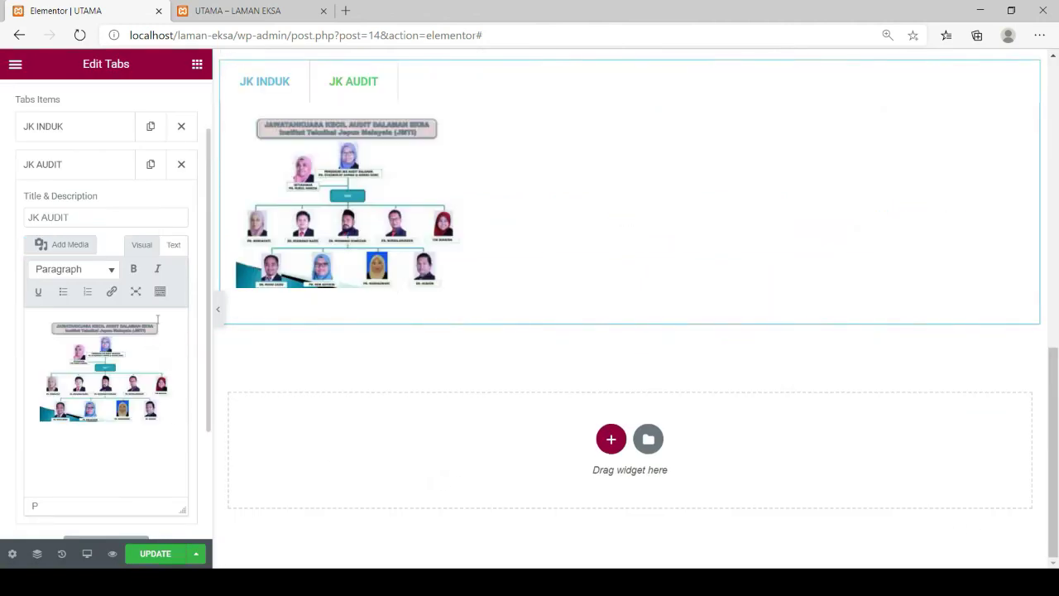
Step: Center the audit committee chart in the JK AUDIT tab and set its size to Full Size – 1024 × 766
click(124, 343)
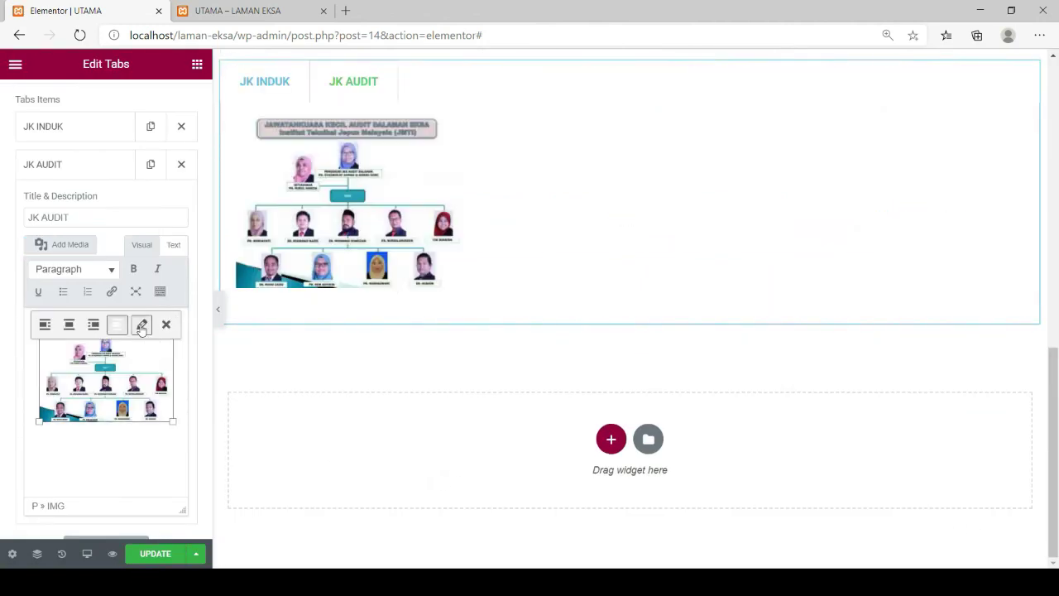
click(141, 325)
click(282, 278)
click(345, 305)
click(265, 354)
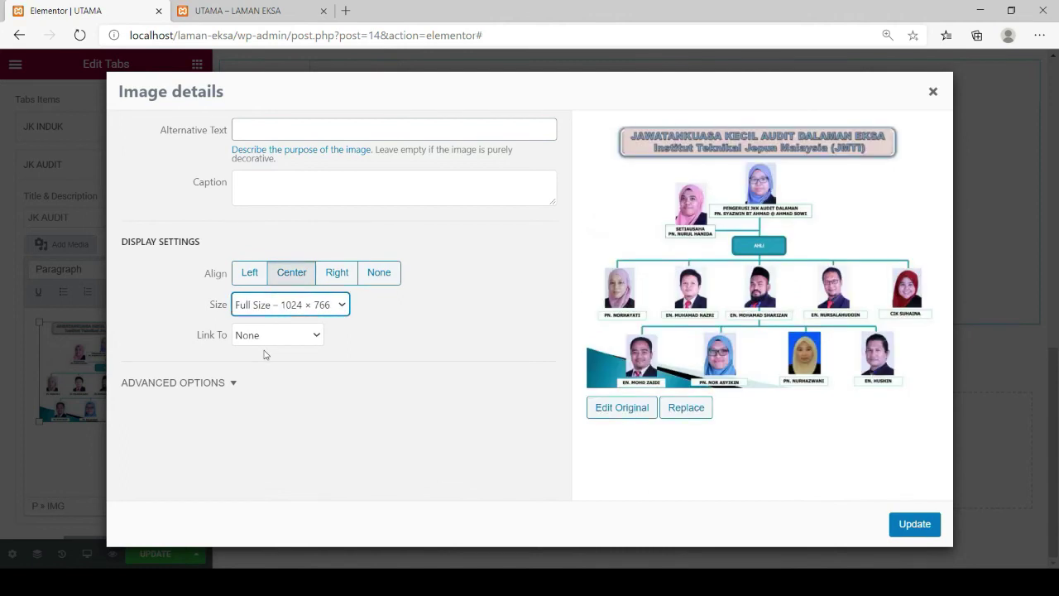
click(921, 534)
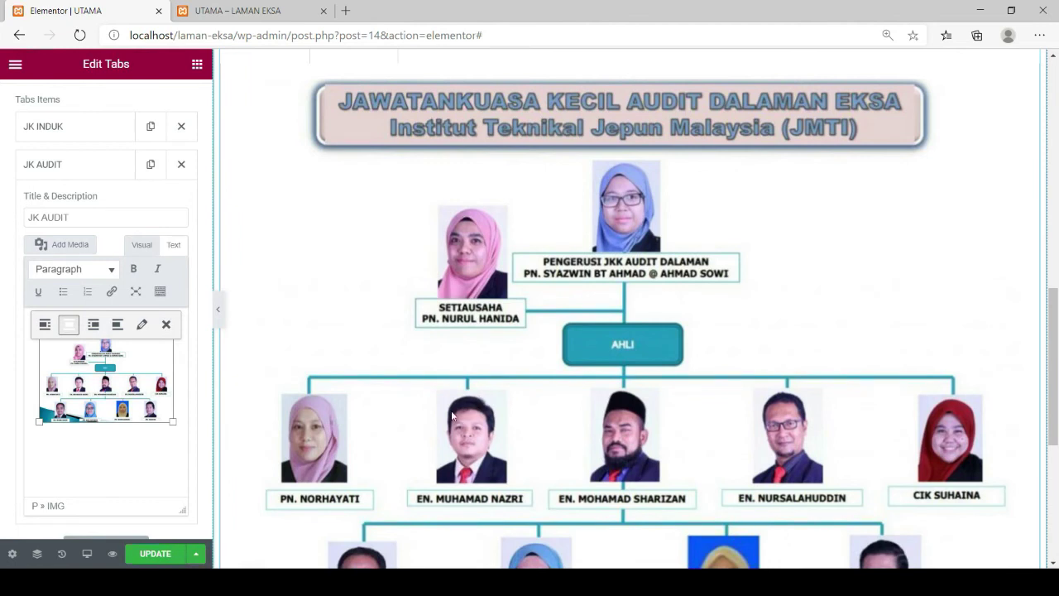
Step: Collapse the JK AUDIT item, update the UTAMA page and check the tabs below the counters
click(45, 165)
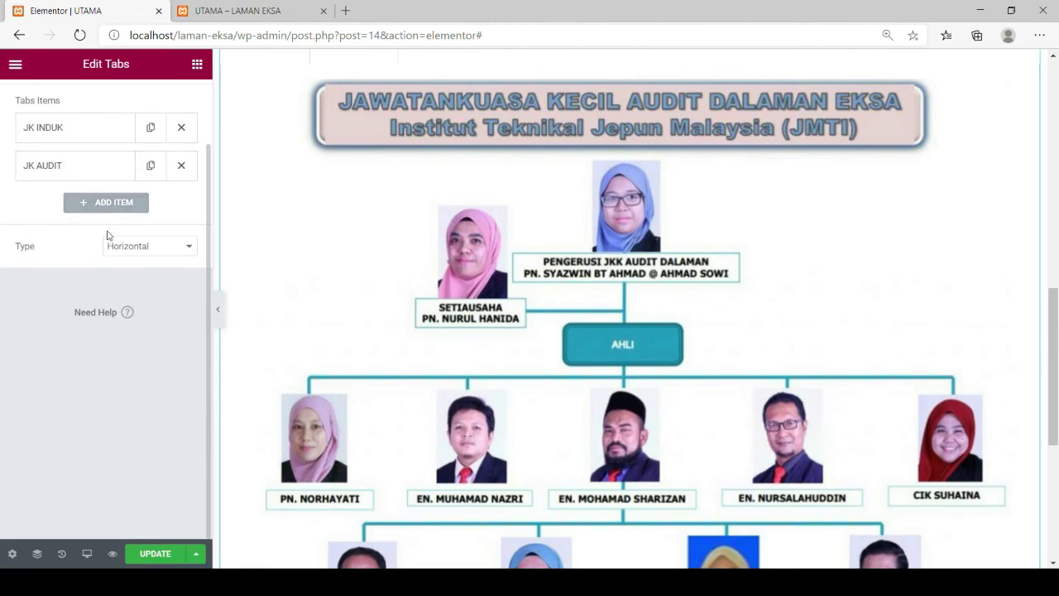
click(144, 560)
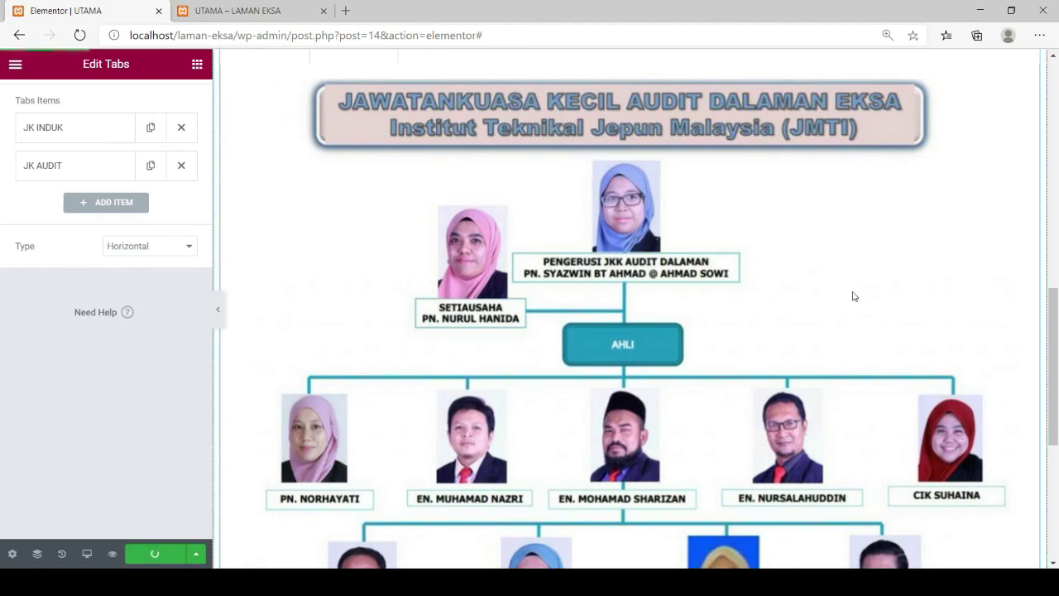
scroll(660, 331, up, 2)
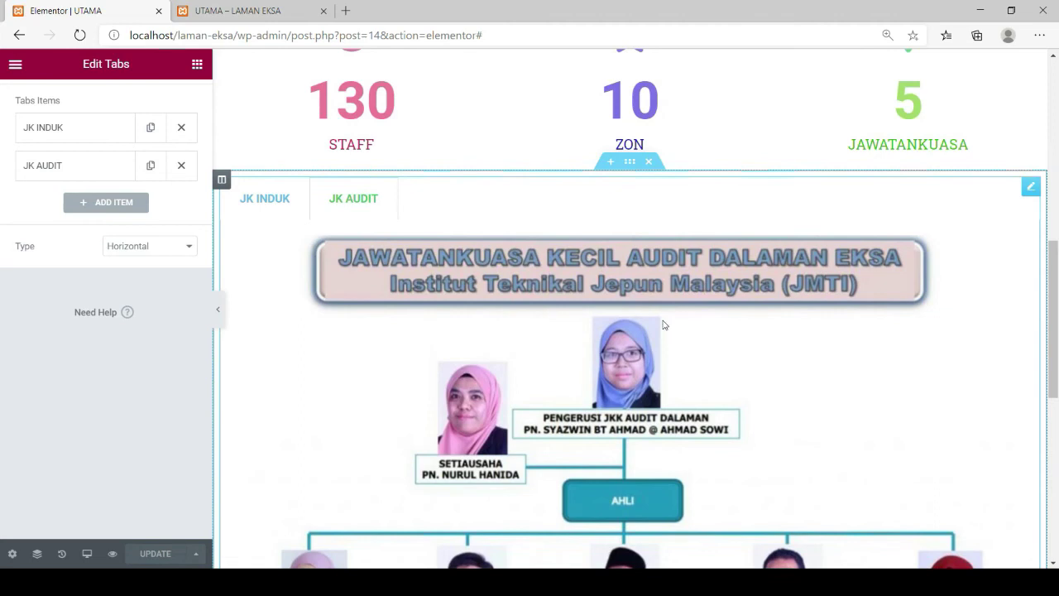
scroll(662, 325, down, 2)
scroll(662, 325, up, 3)
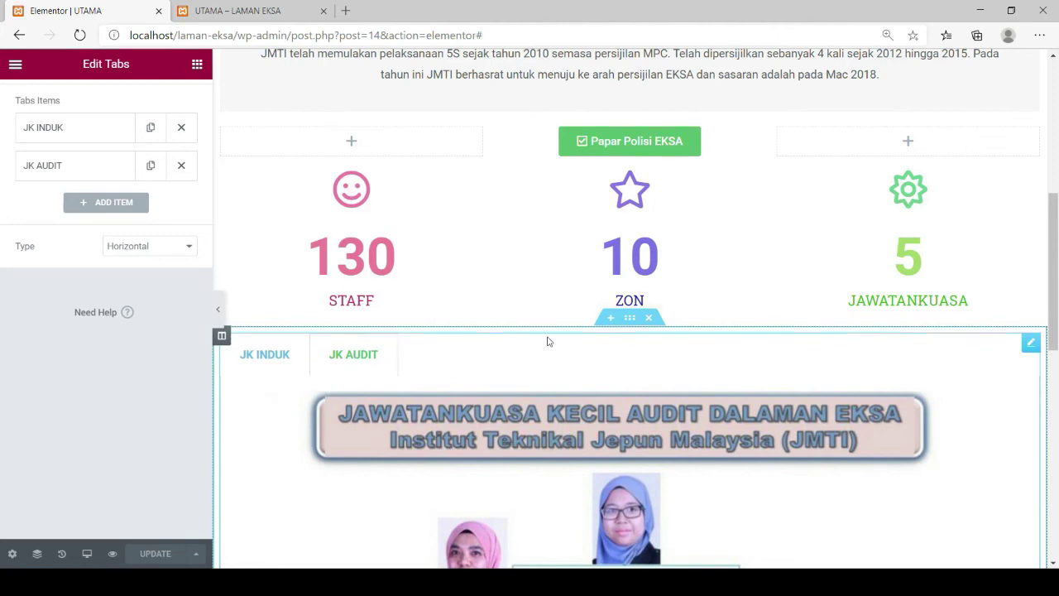
Step: Insert a new section between the counters and the tabs containing a Spacer widget set to 40 px
click(610, 321)
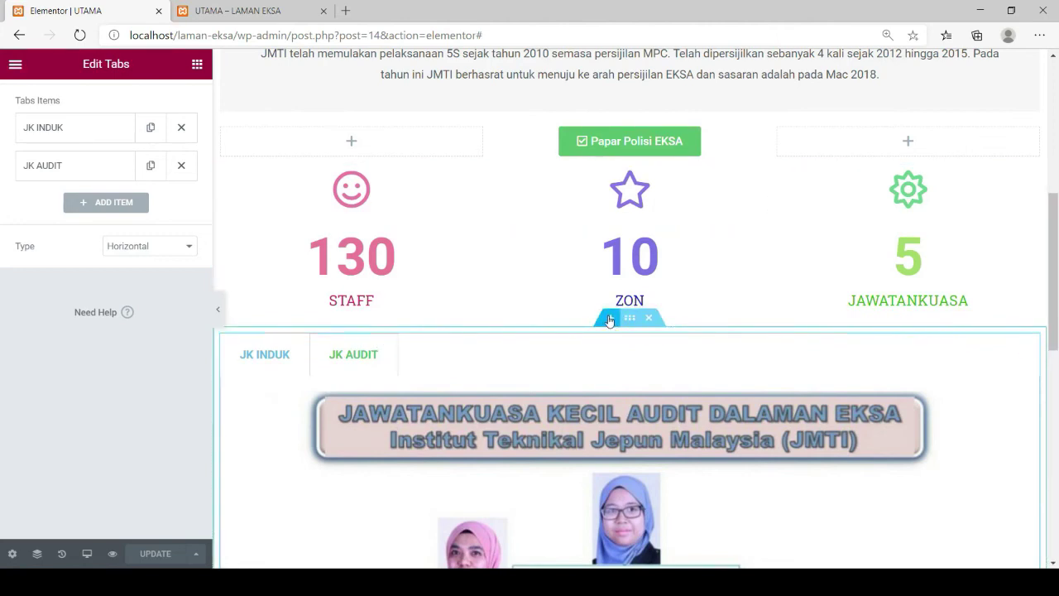
click(197, 65)
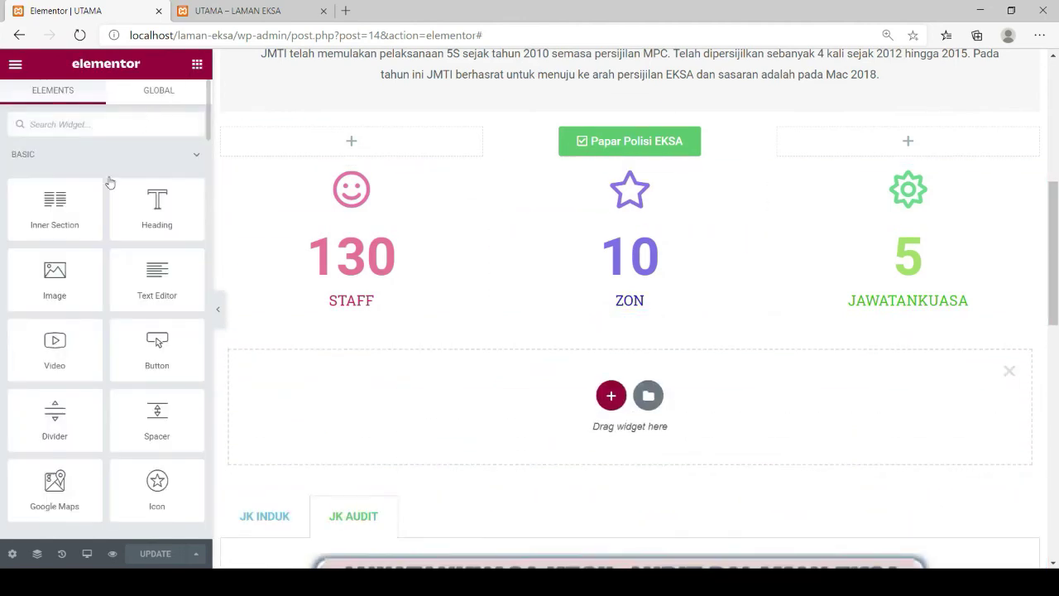
scroll(96, 338, down, 2)
drag(155, 273, 610, 397)
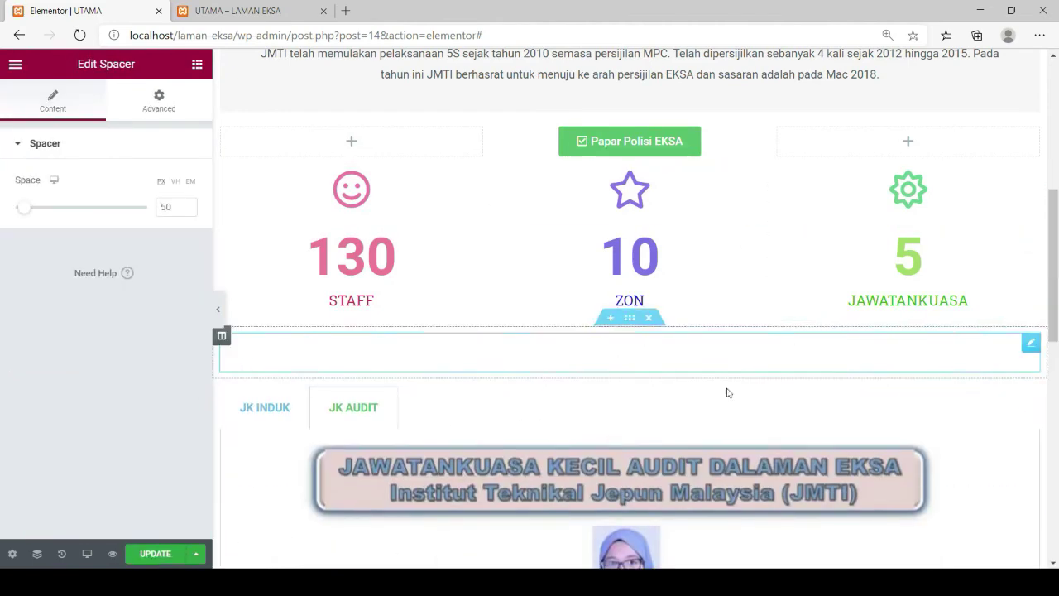
mouse_move(24, 208)
mouse_down()
mouse_move(35, 208)
mouse_move(23, 209)
mouse_up()
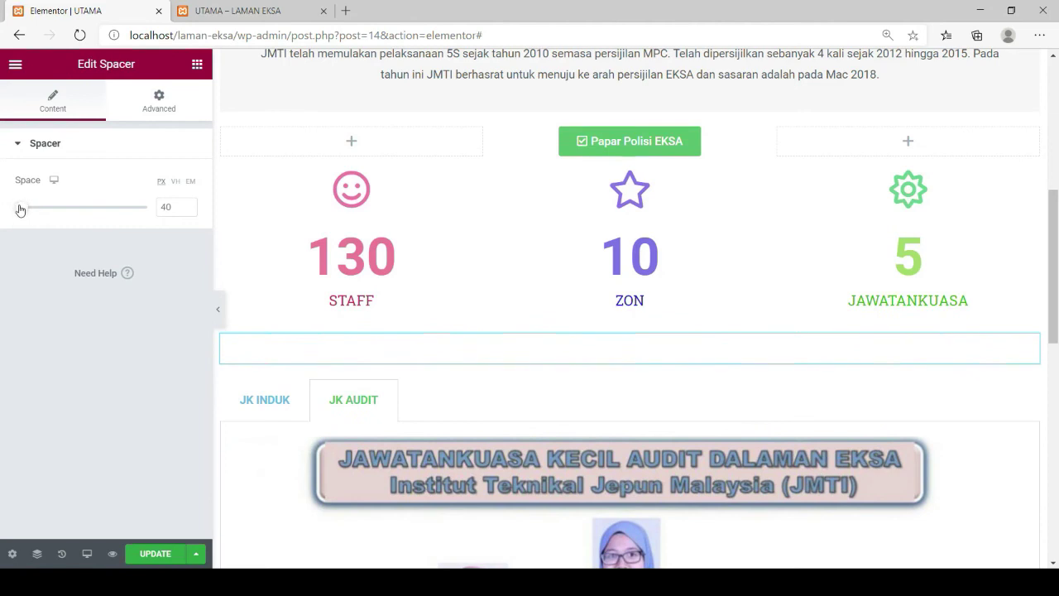
Step: Check the layout of the tabs section and update the page to save the added spacer
scroll(539, 416, down, 5)
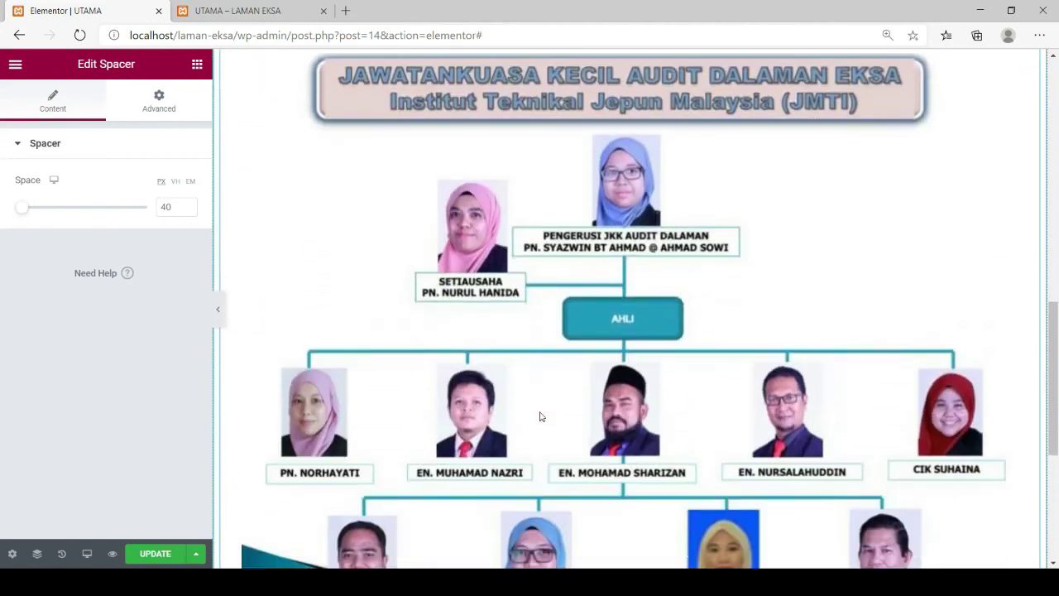
scroll(540, 416, down, 4)
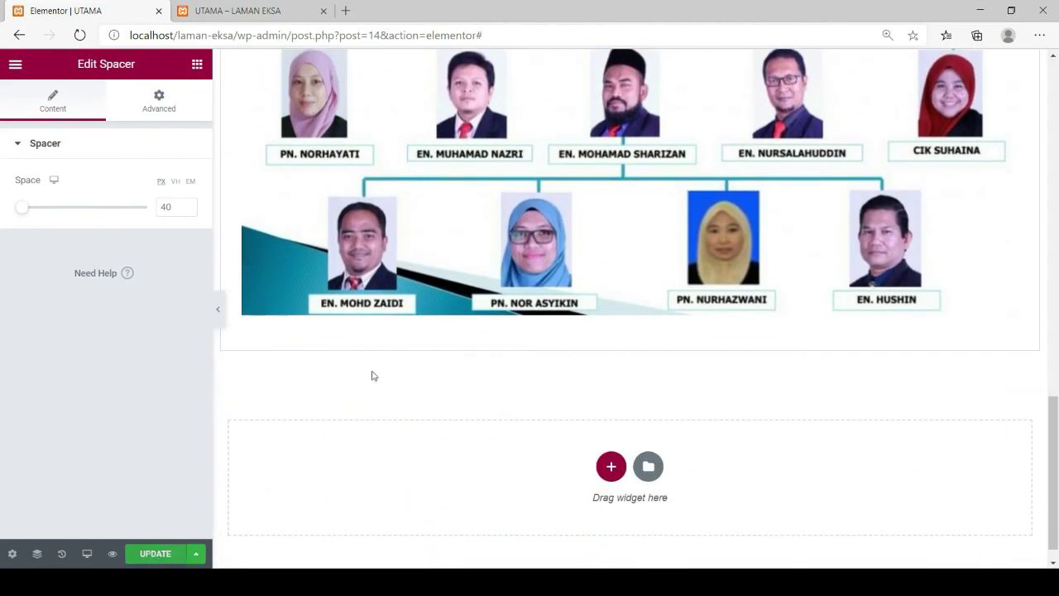
scroll(492, 315, up, 6)
scroll(492, 315, down, 5)
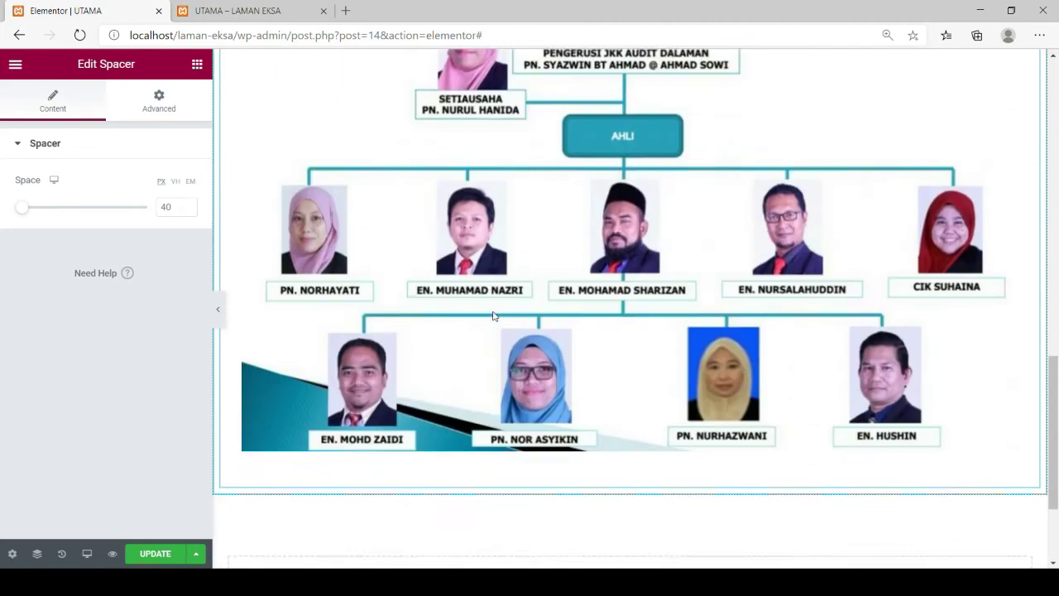
click(152, 553)
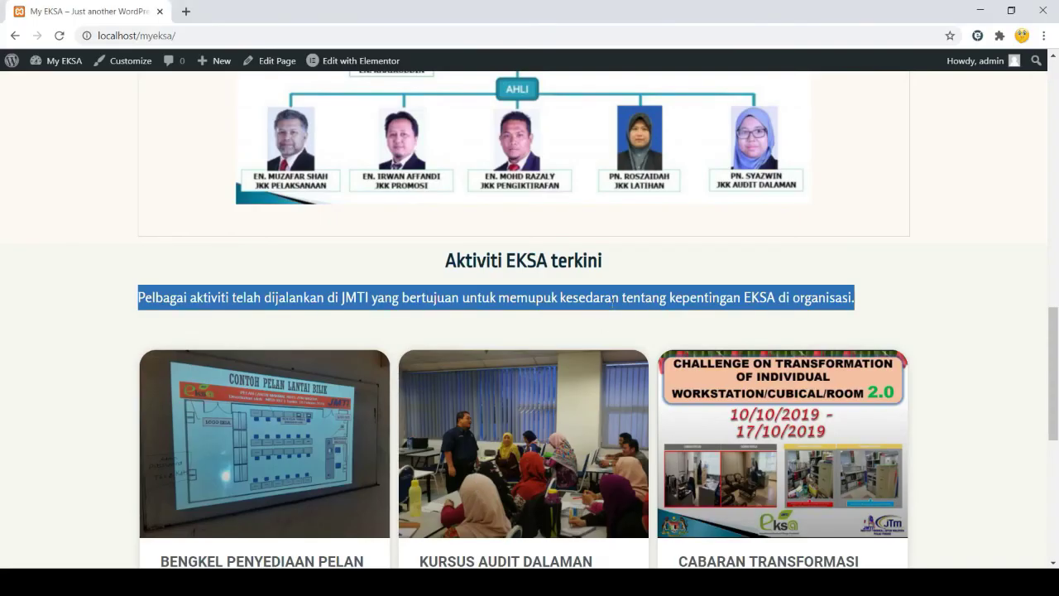
Step: Switch to the finished My EKSA site and examine the heading, description and cards of the Aktiviti EKSA terkini section
click(595, 296)
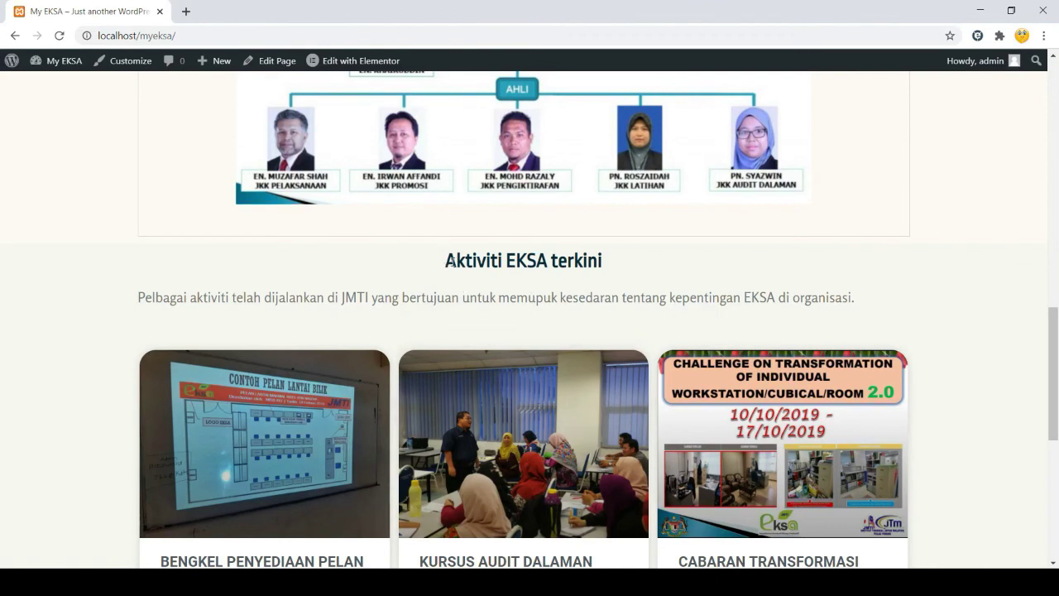
scroll(454, 331, down, 1)
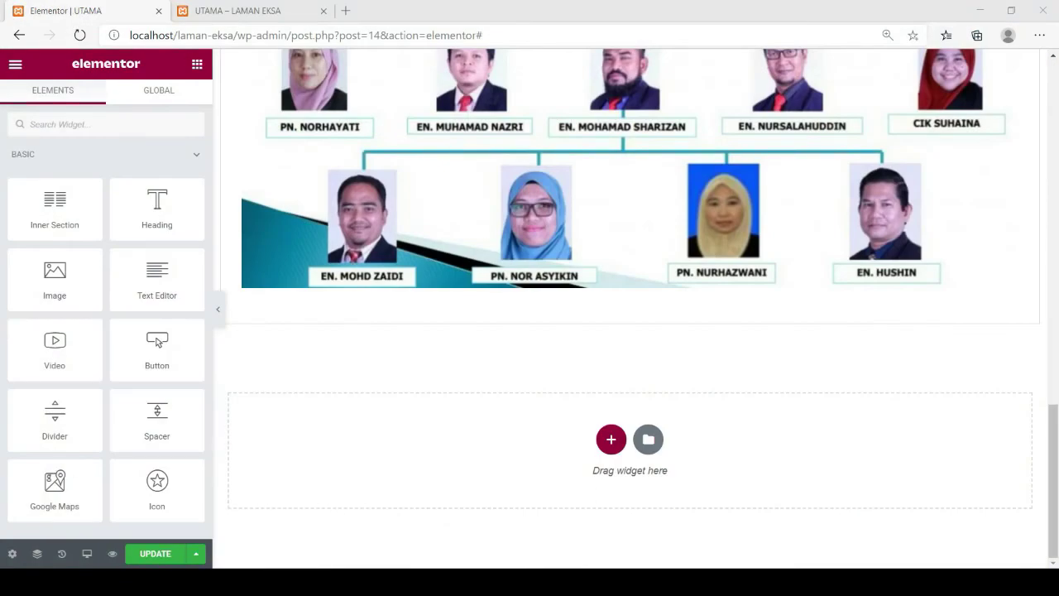
Step: Switch back to the UTAMA page in Elementor, add a one-column section below the committee tabs and place a Heading widget in it
click(611, 440)
click(435, 403)
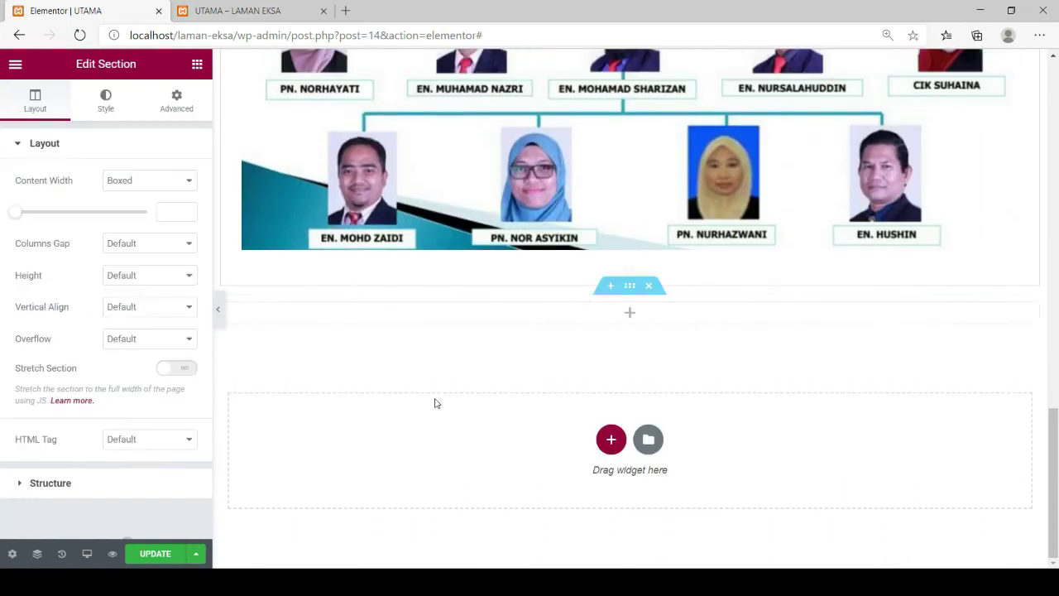
click(197, 64)
drag(159, 205, 634, 312)
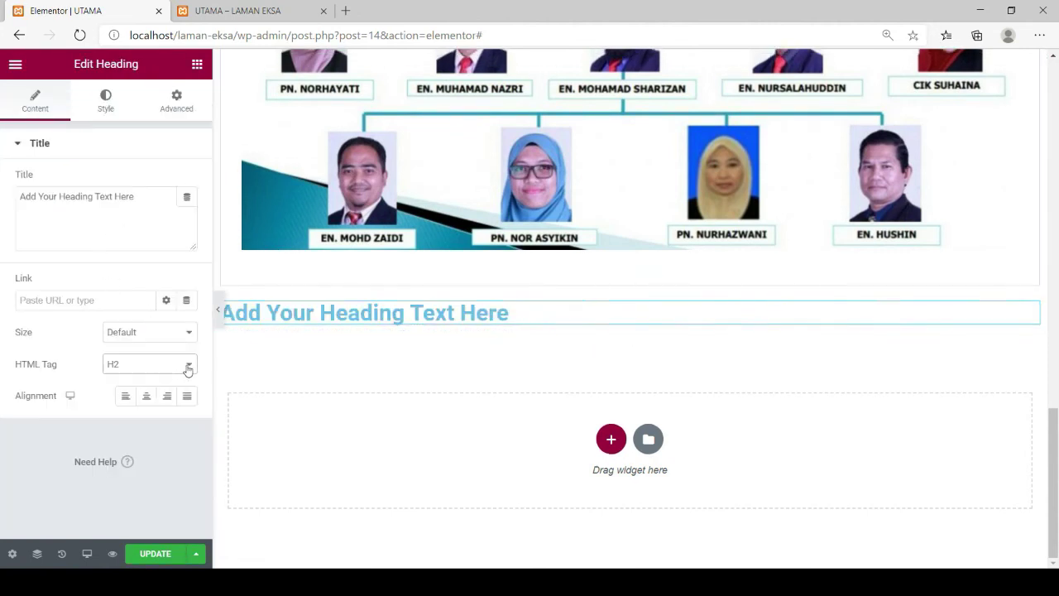
Step: Set the new heading's HTML tag to H4 and its alignment to center
key(Down)
key(Down)
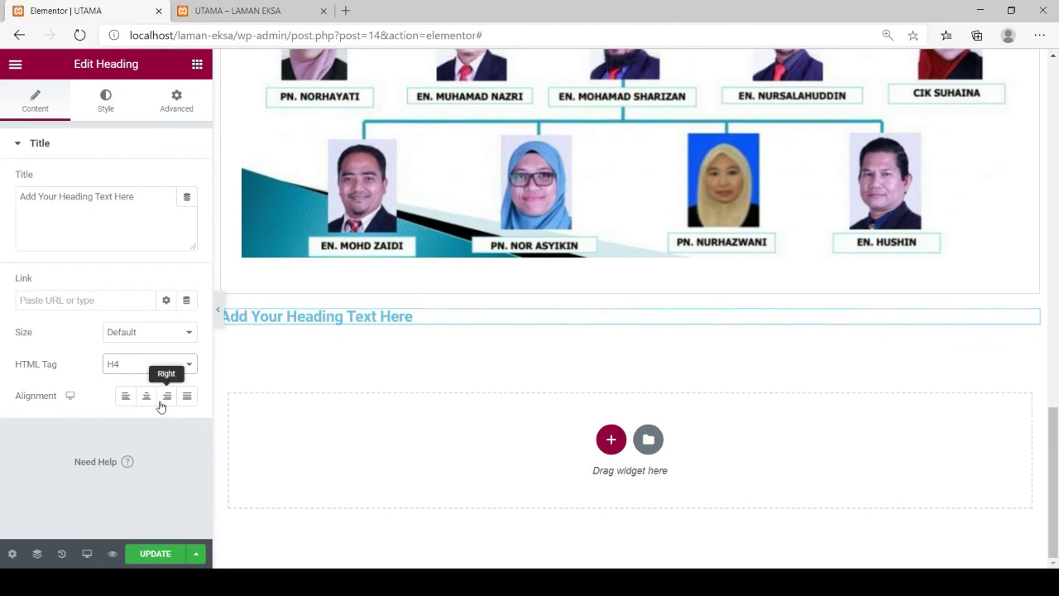
click(146, 397)
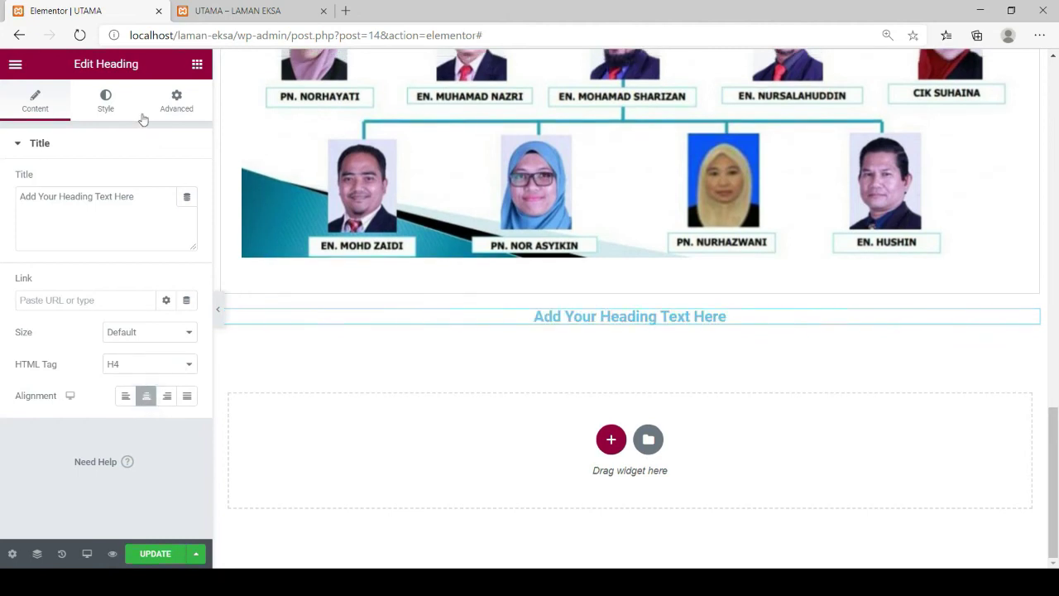
Step: Place a Text Editor widget below the new heading and center its text
click(197, 65)
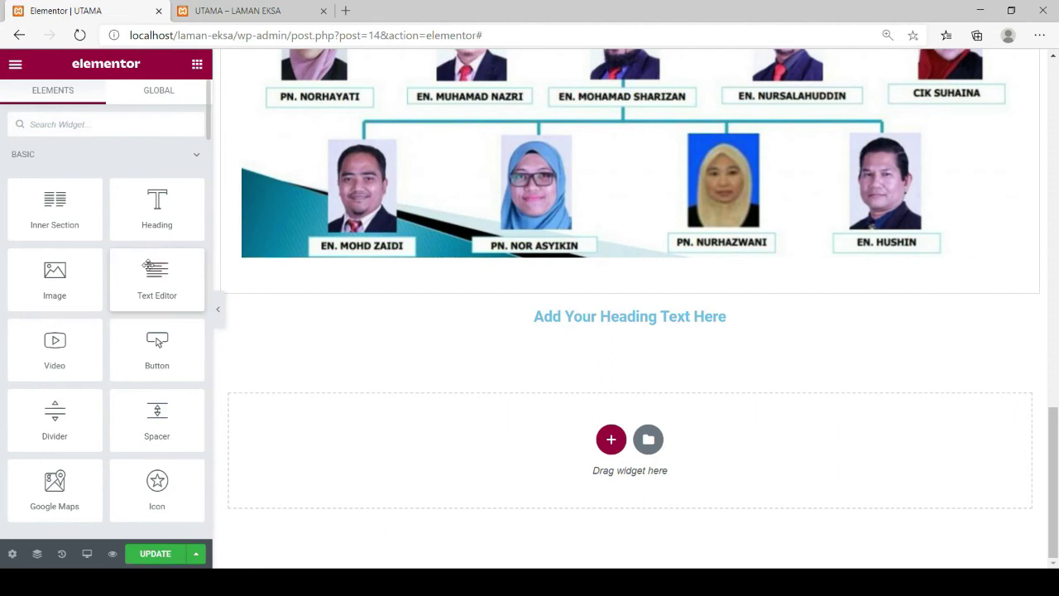
drag(157, 280, 640, 342)
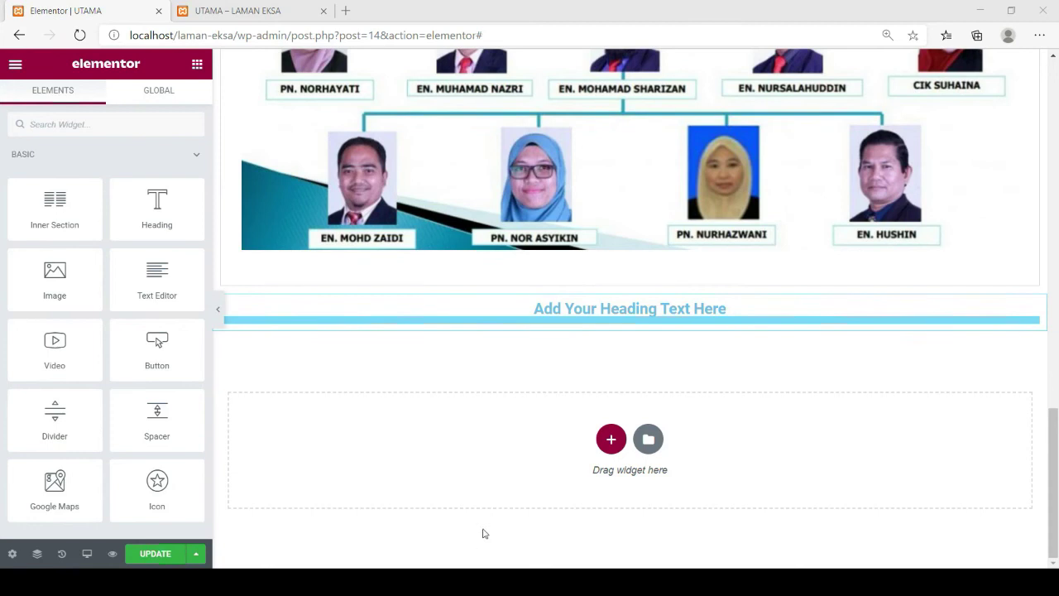
drag(533, 485, 537, 486)
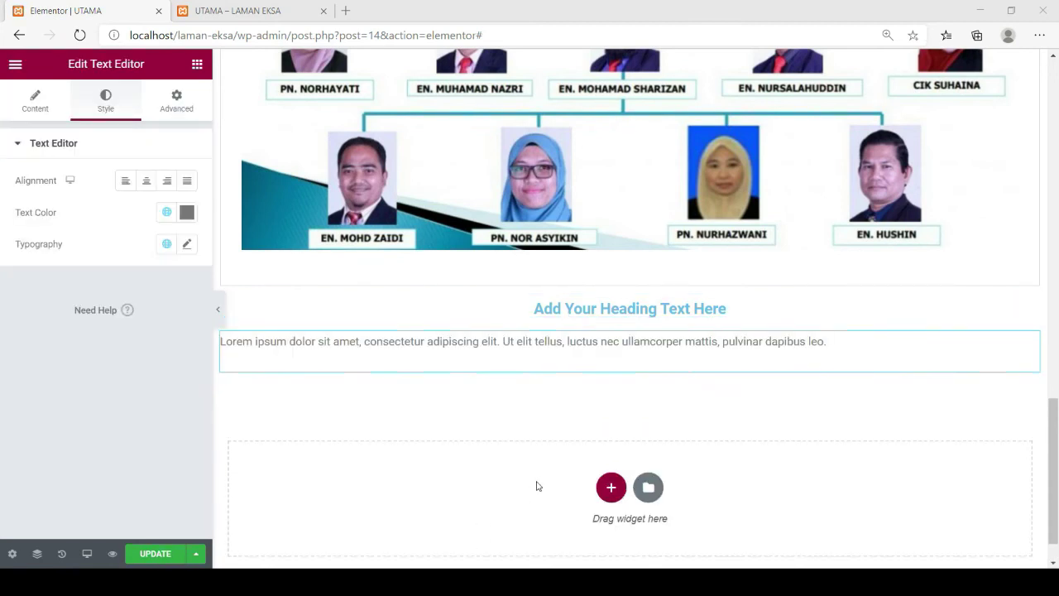
click(594, 353)
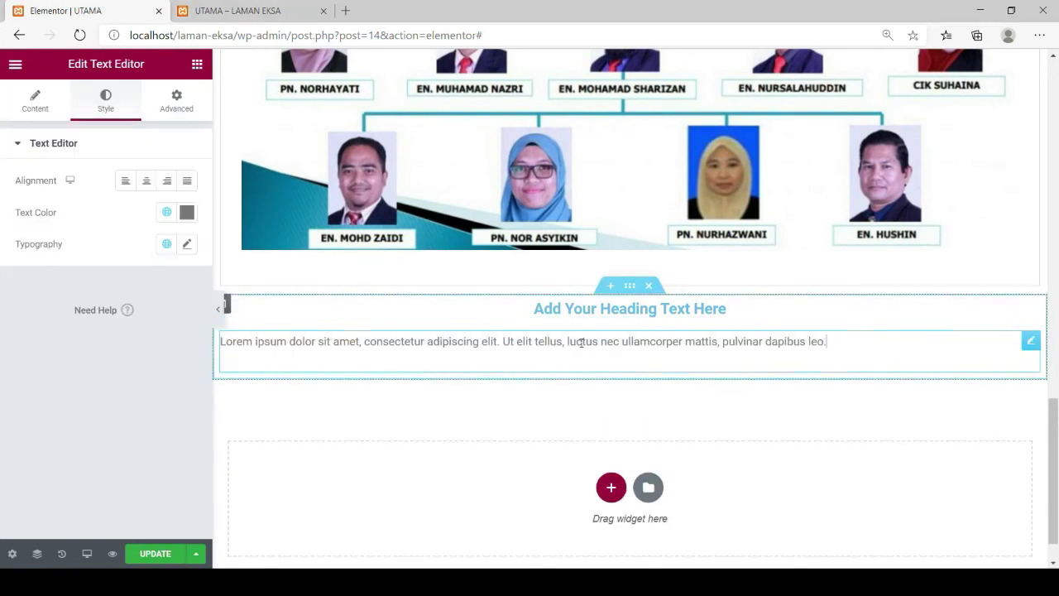
click(147, 182)
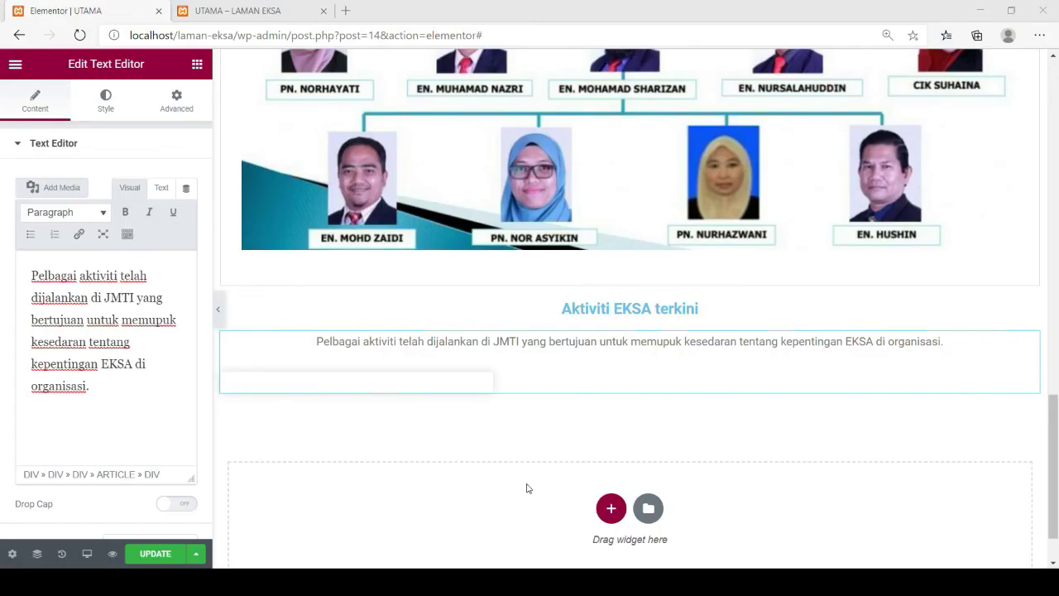
Step: Update the page and remove the empty block after the description text ending in "kepentingan EKSA di organisasi."
click(624, 364)
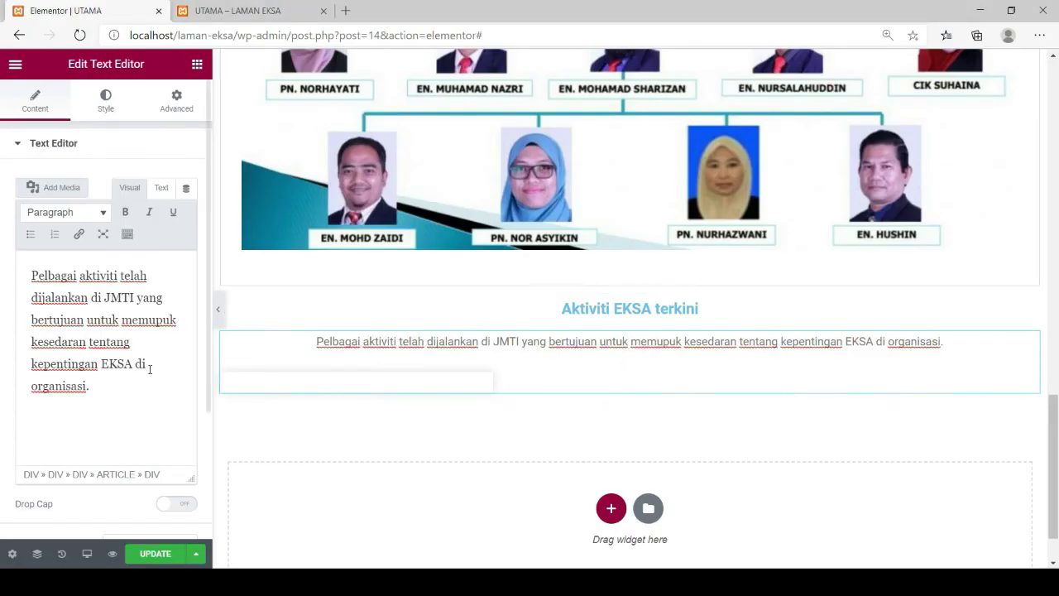
click(162, 556)
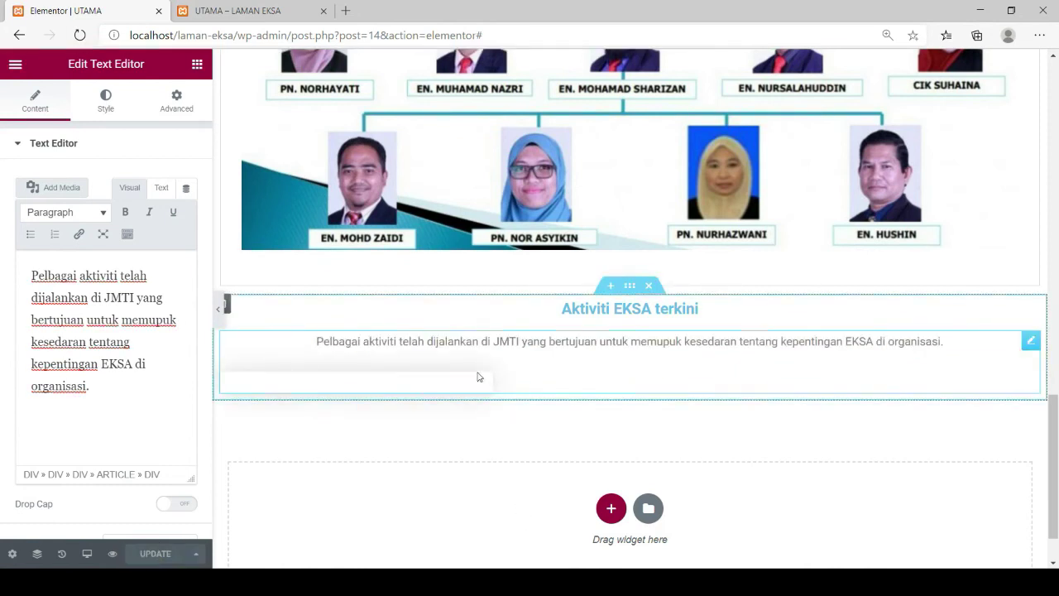
click(110, 392)
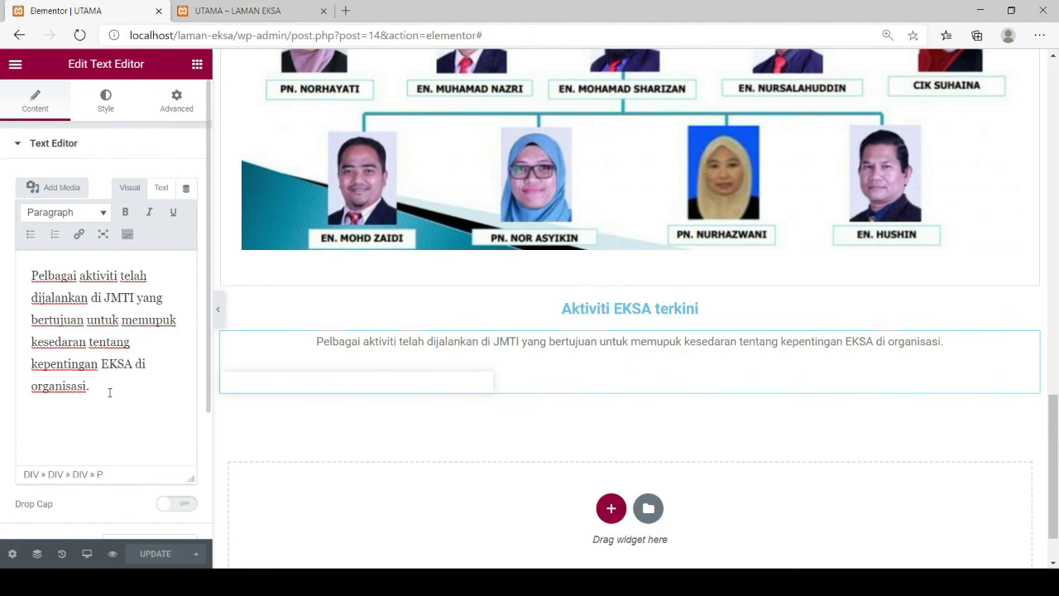
key(Delete)
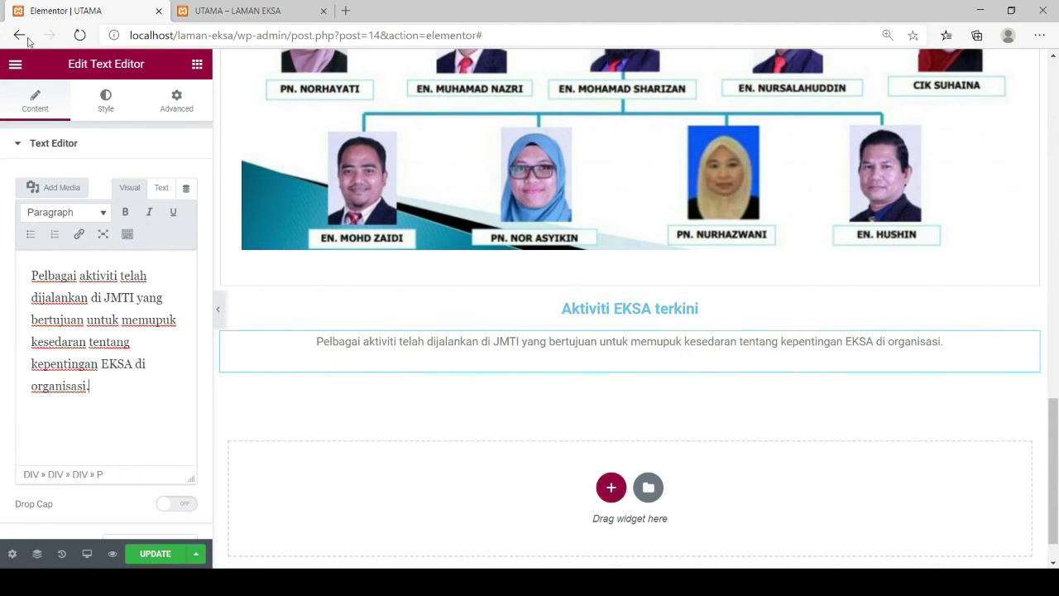
Step: Add a Posts widget below the Aktiviti EKSA terkini description and set its skin to Cards
click(196, 67)
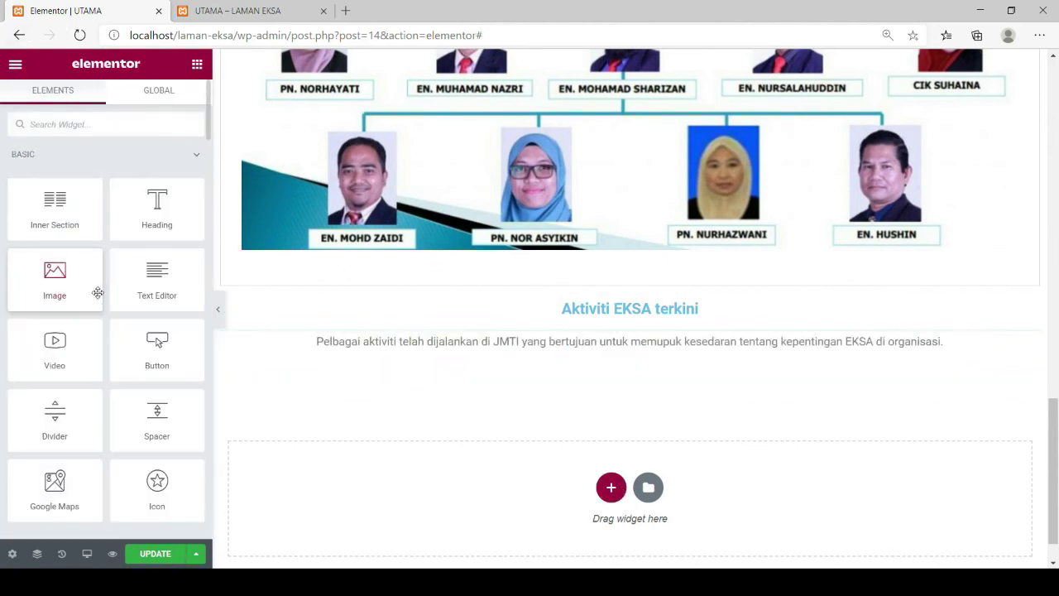
scroll(83, 282, down, 1)
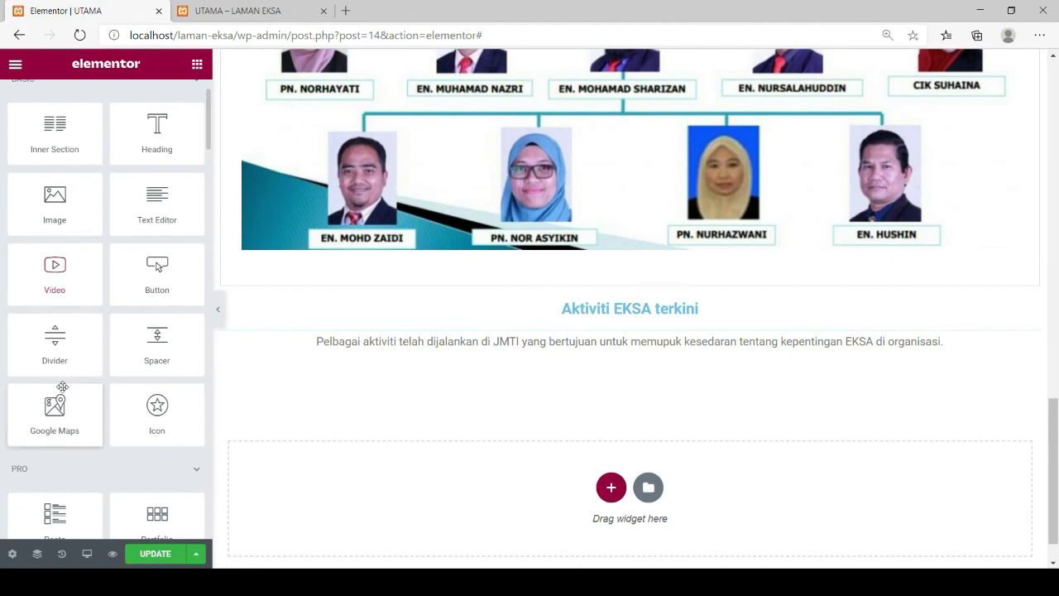
scroll(59, 407, down, 1)
drag(50, 438, 642, 361)
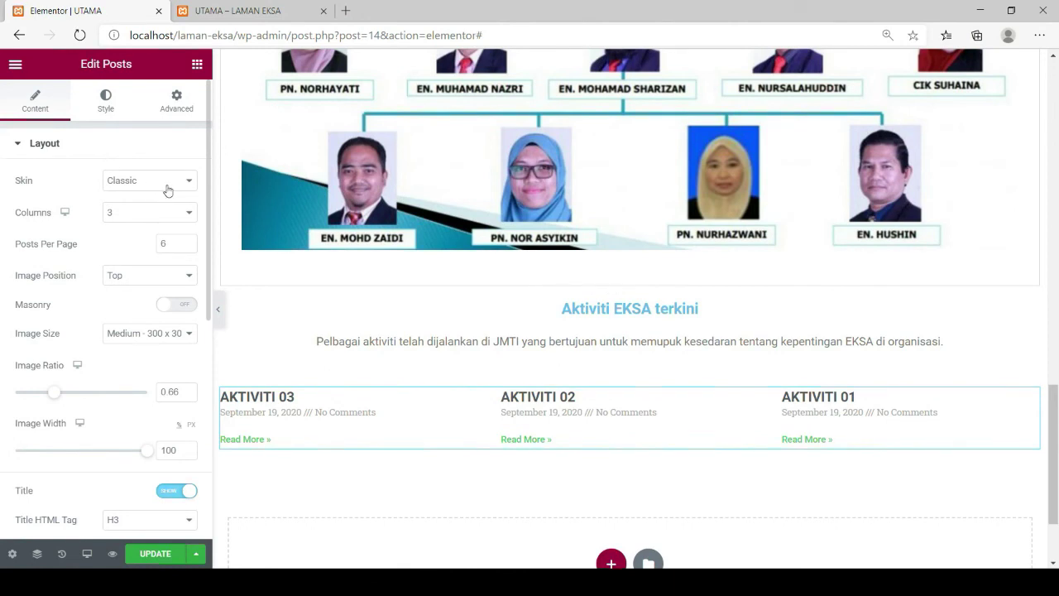
click(128, 212)
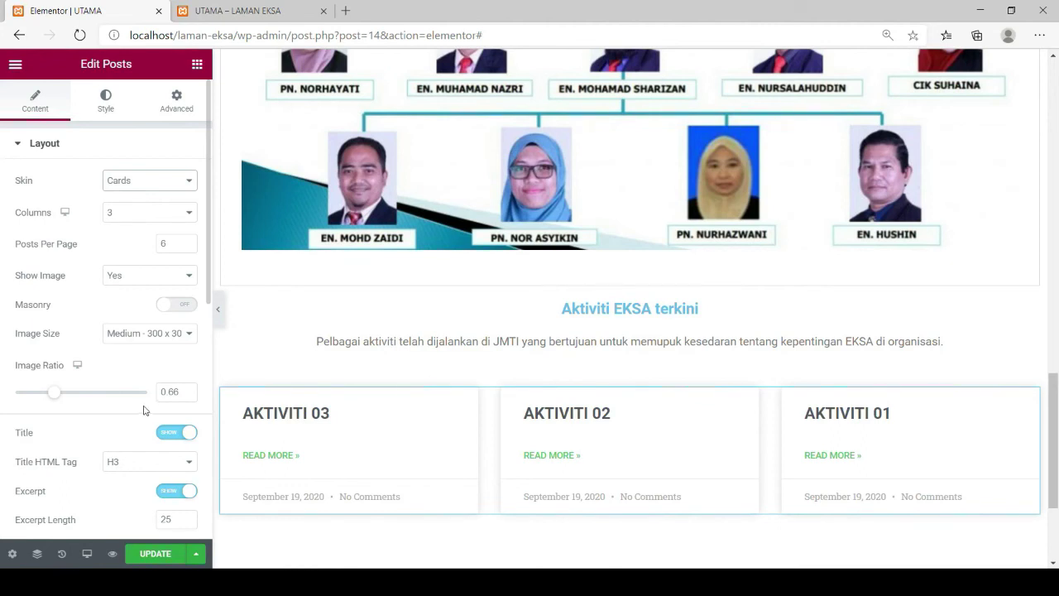
Step: Remove Comments from the Posts widget's meta data, keeping only Date
scroll(143, 410, down, 2)
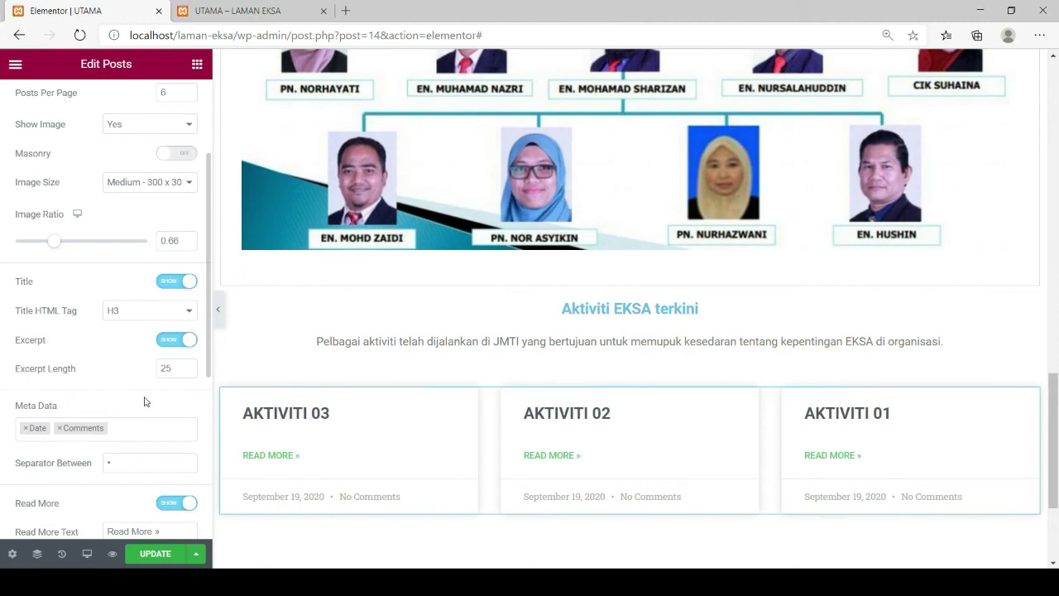
click(64, 432)
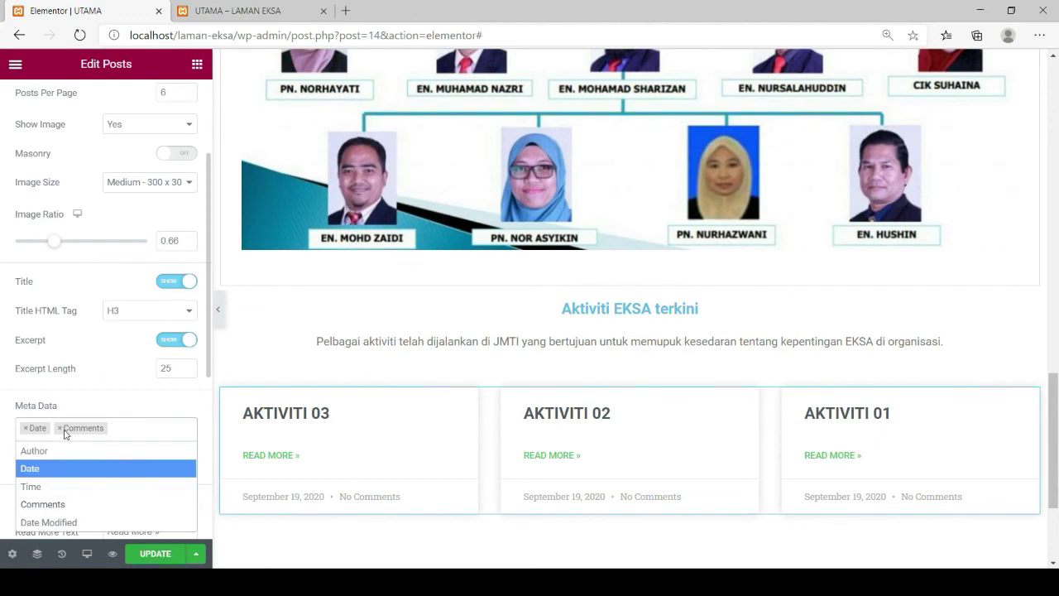
click(59, 429)
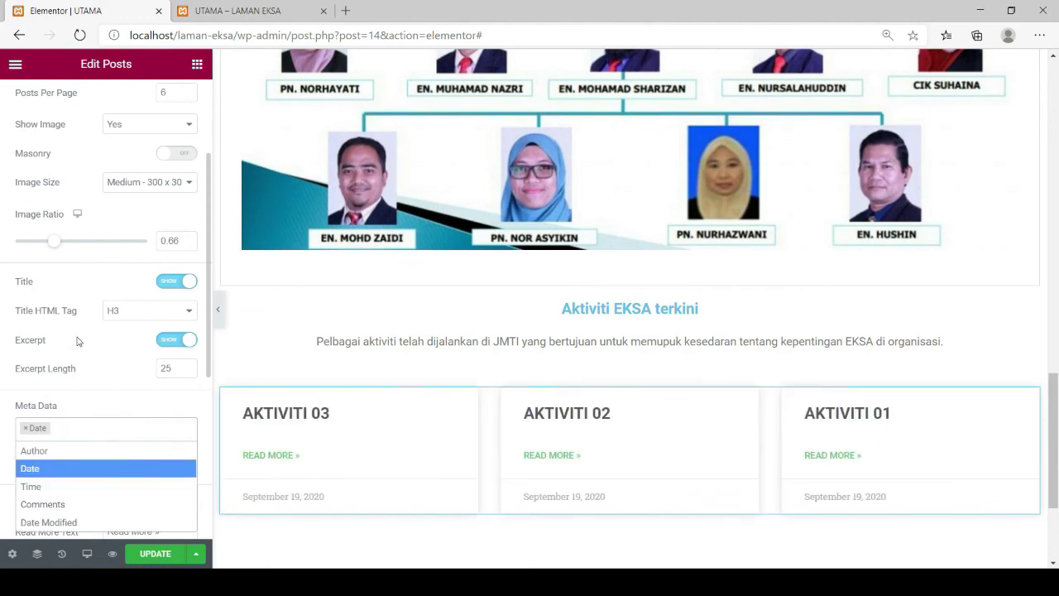
scroll(77, 341, down, 2)
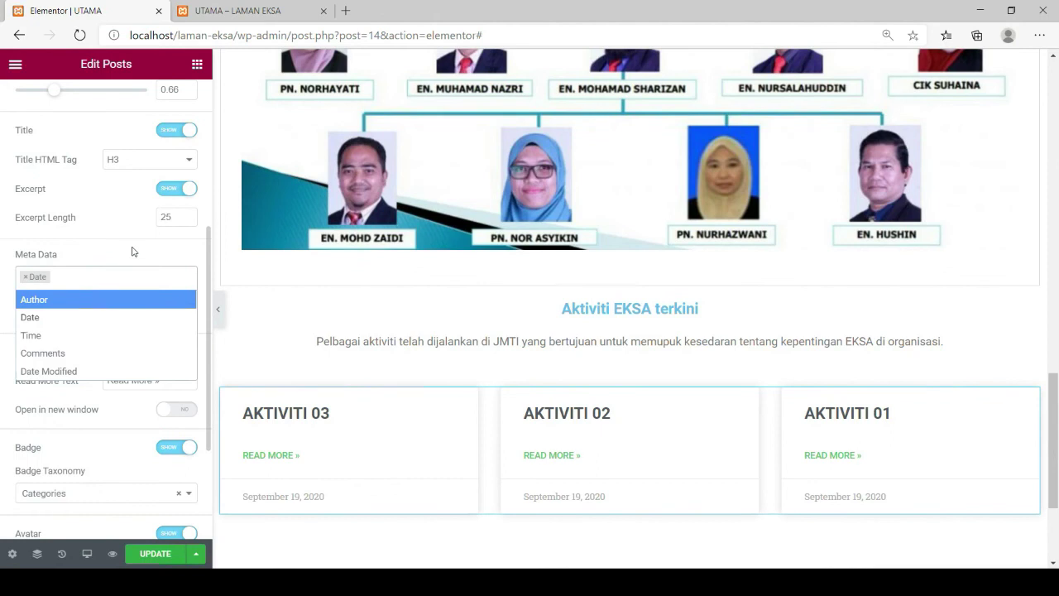
click(133, 252)
Step: Review the Posts widget's layout options, including image, excerpt, read more, badge and avatar settings
scroll(154, 400, down, 2)
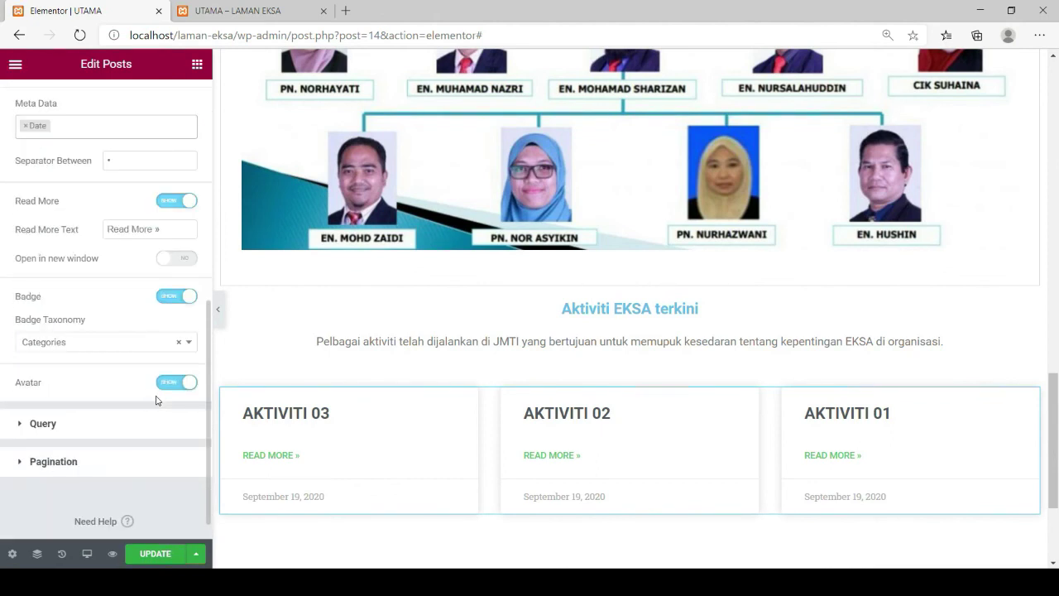
scroll(155, 400, up, 5)
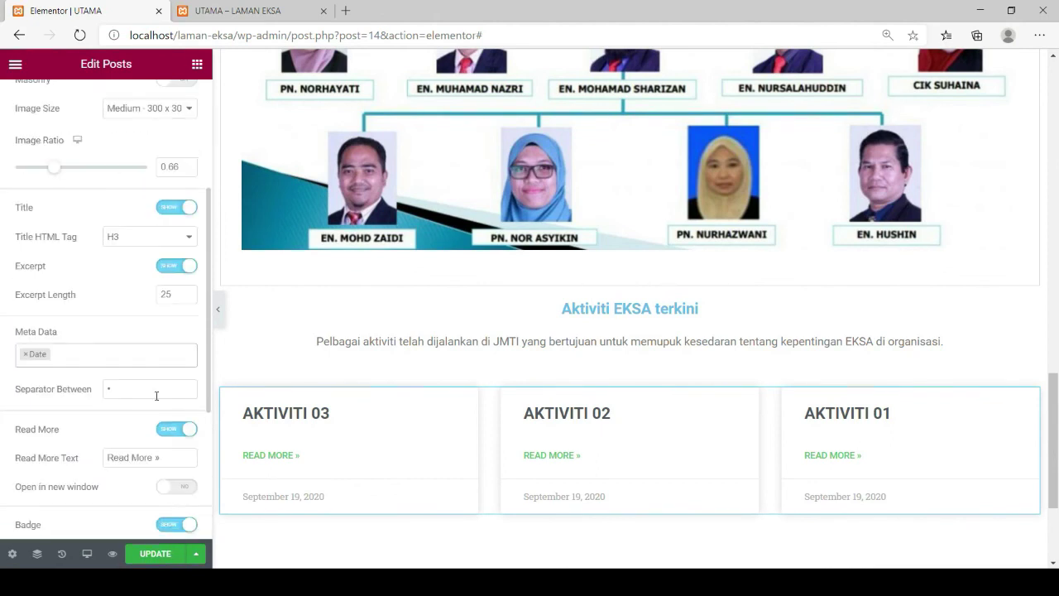
scroll(156, 401, up, 1)
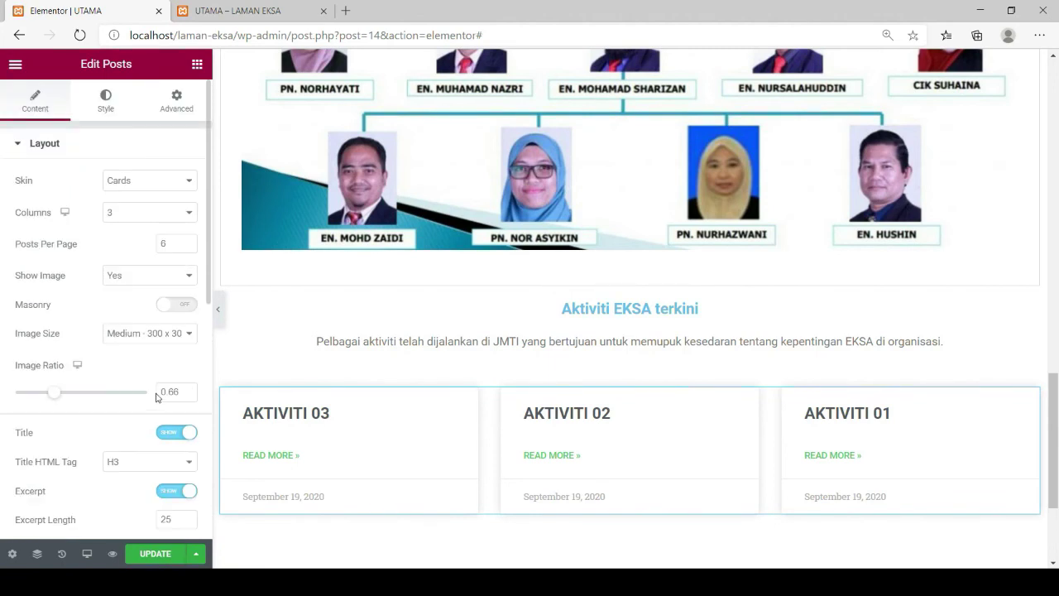
scroll(155, 398, down, 5)
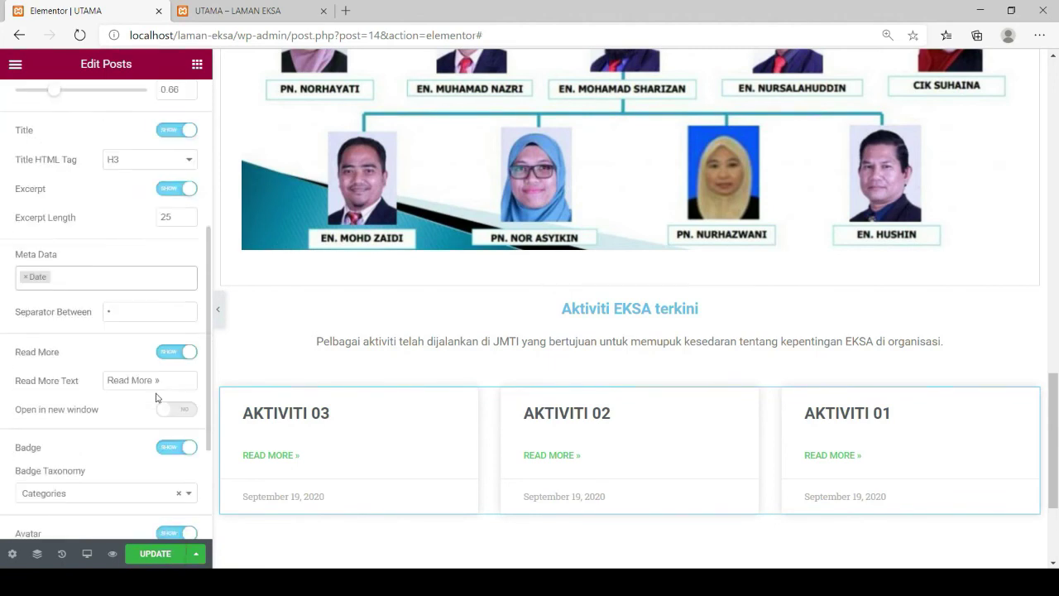
scroll(155, 397, down, 2)
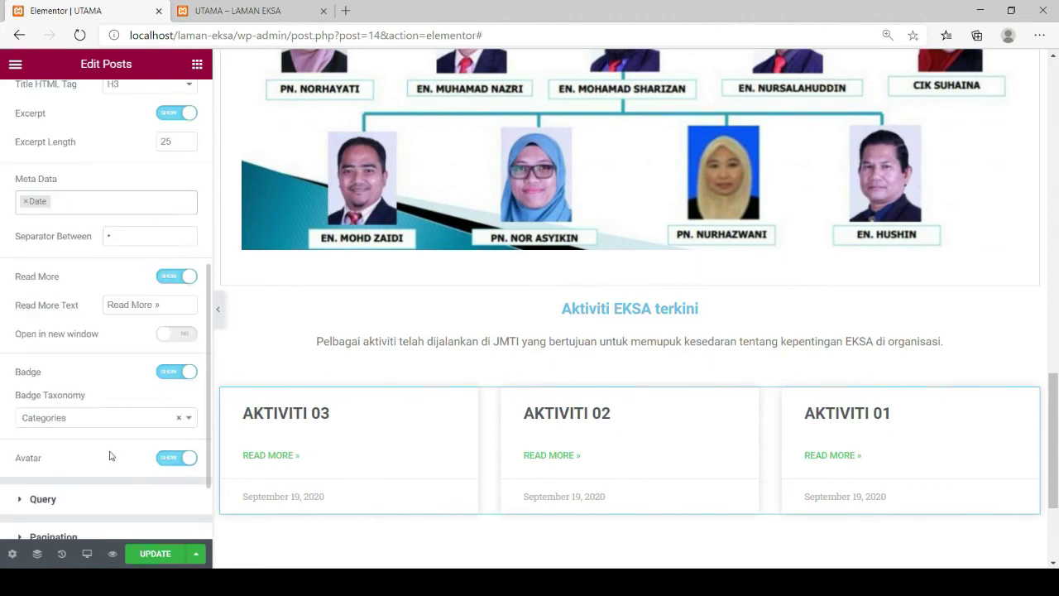
scroll(113, 460, down, 2)
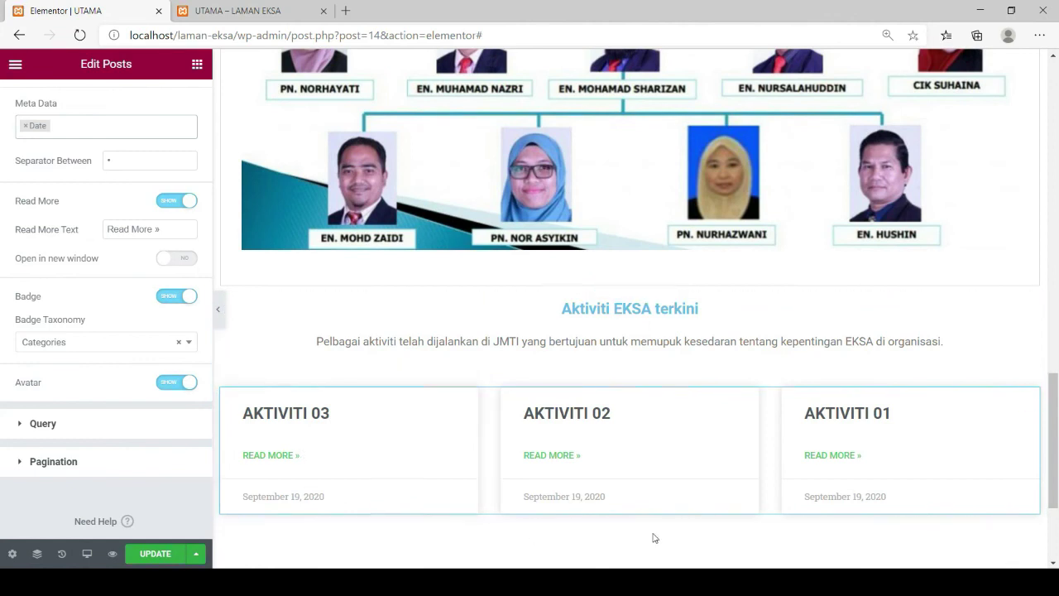
scroll(87, 245, up, 10)
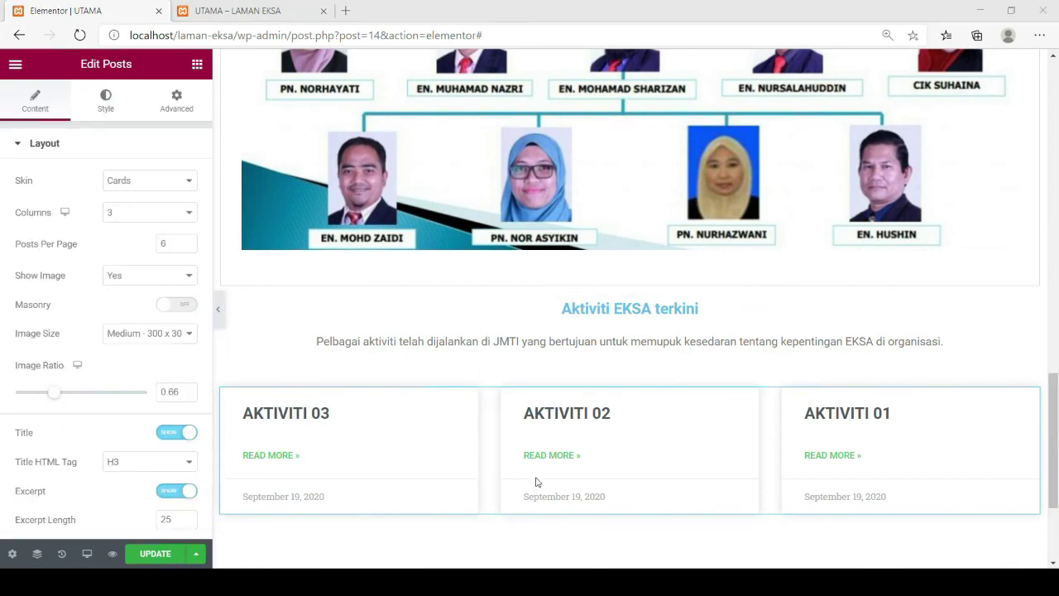
Step: Open the Posts widget's card styling and set the border radius to 28 px
double_click(990, 377)
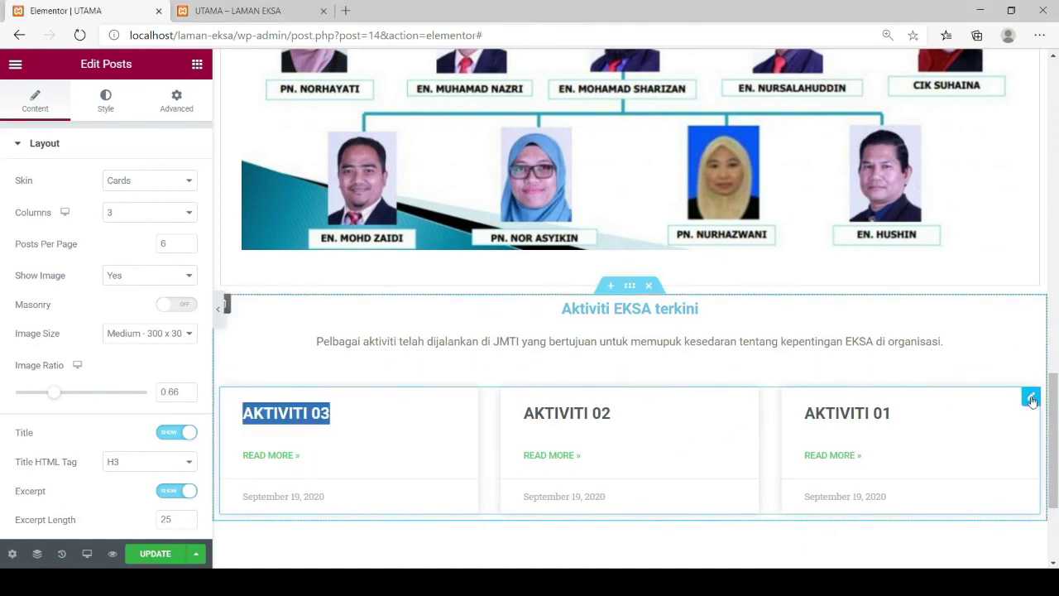
click(1031, 398)
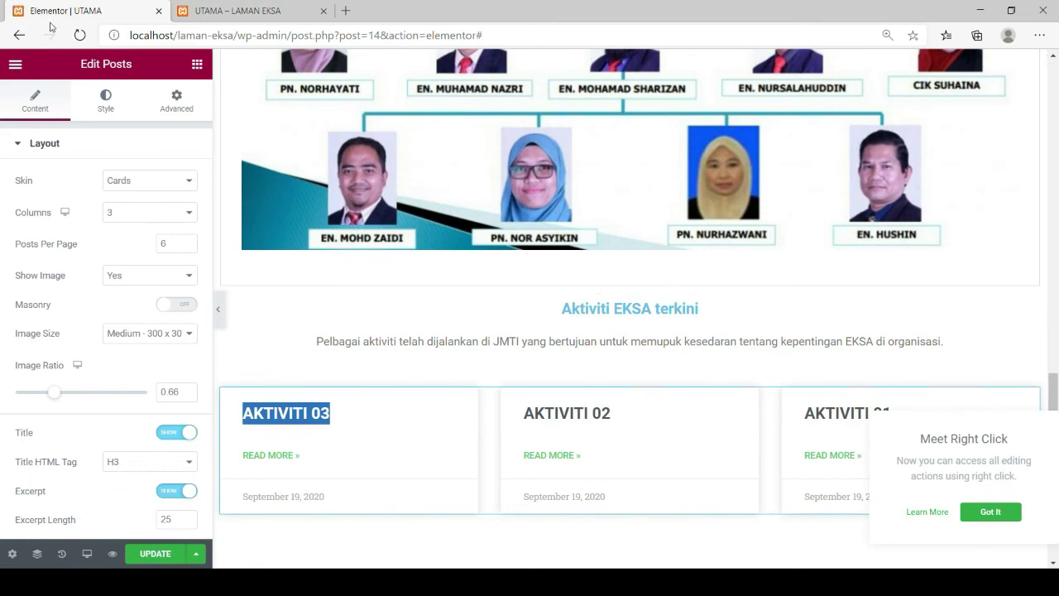
click(105, 102)
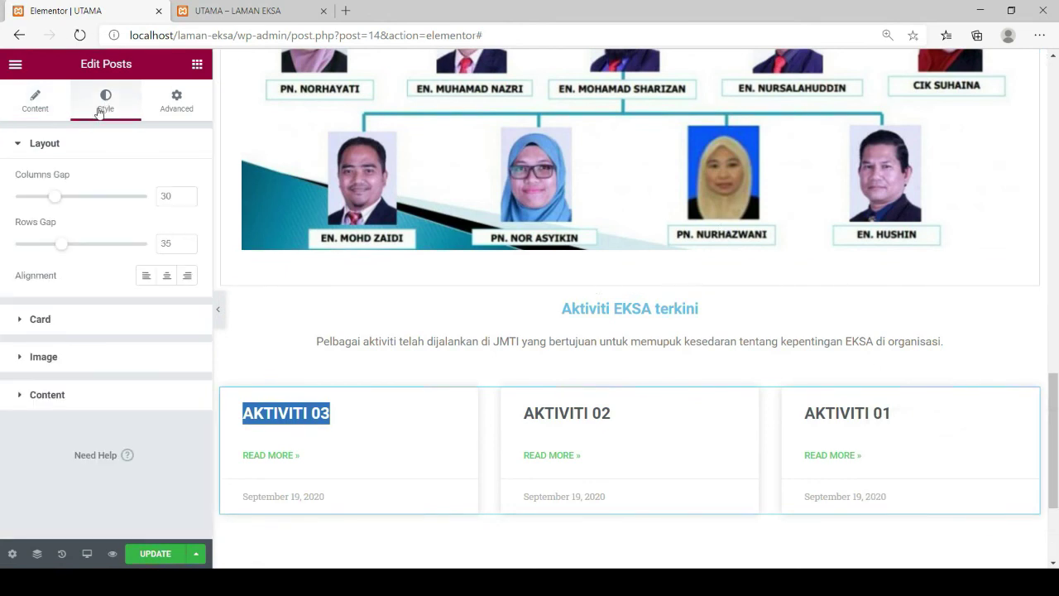
click(17, 146)
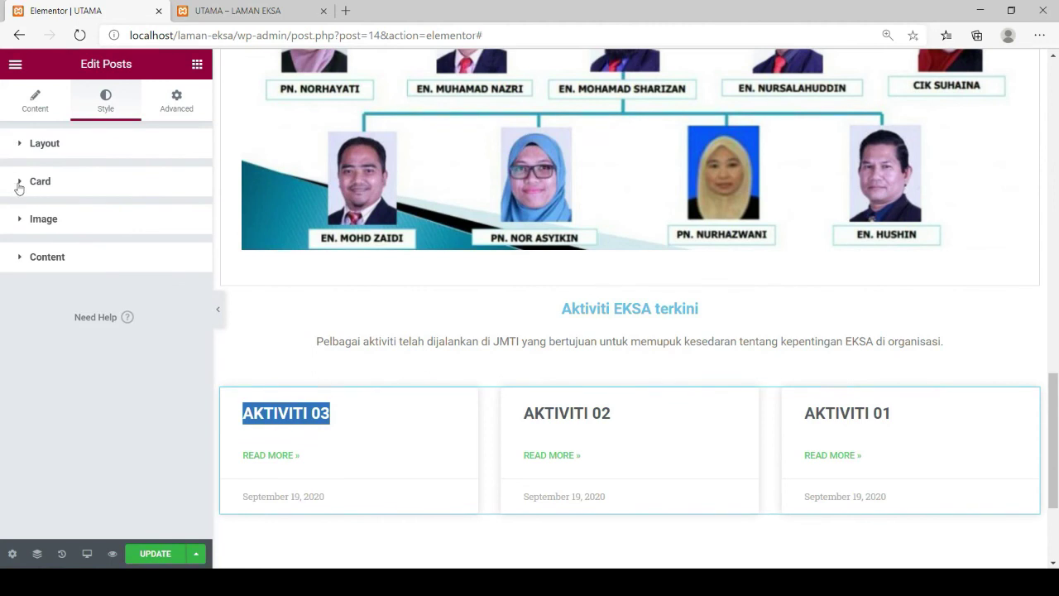
click(19, 183)
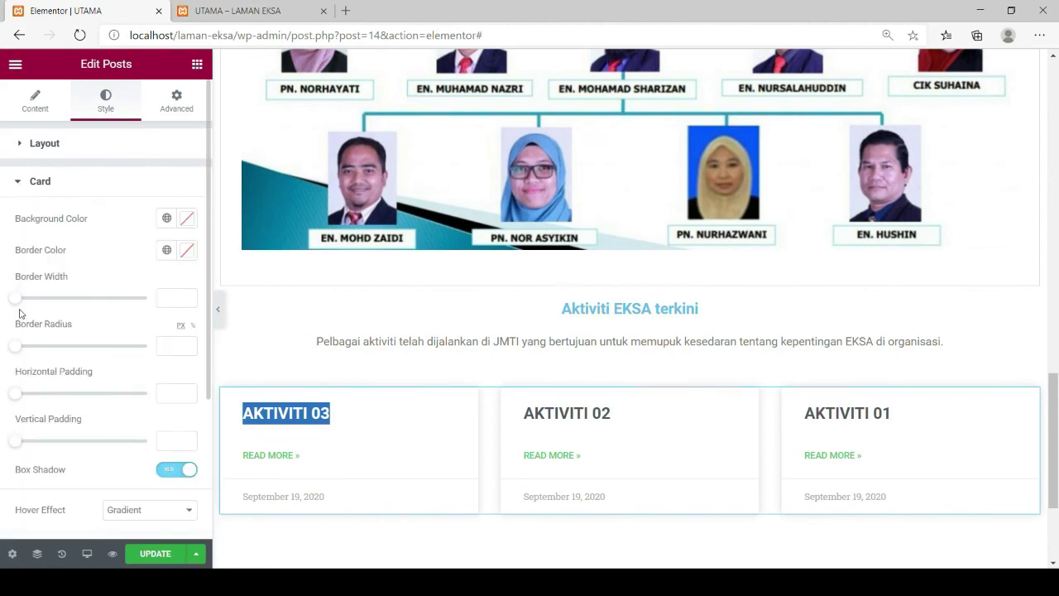
drag(20, 352, 38, 360)
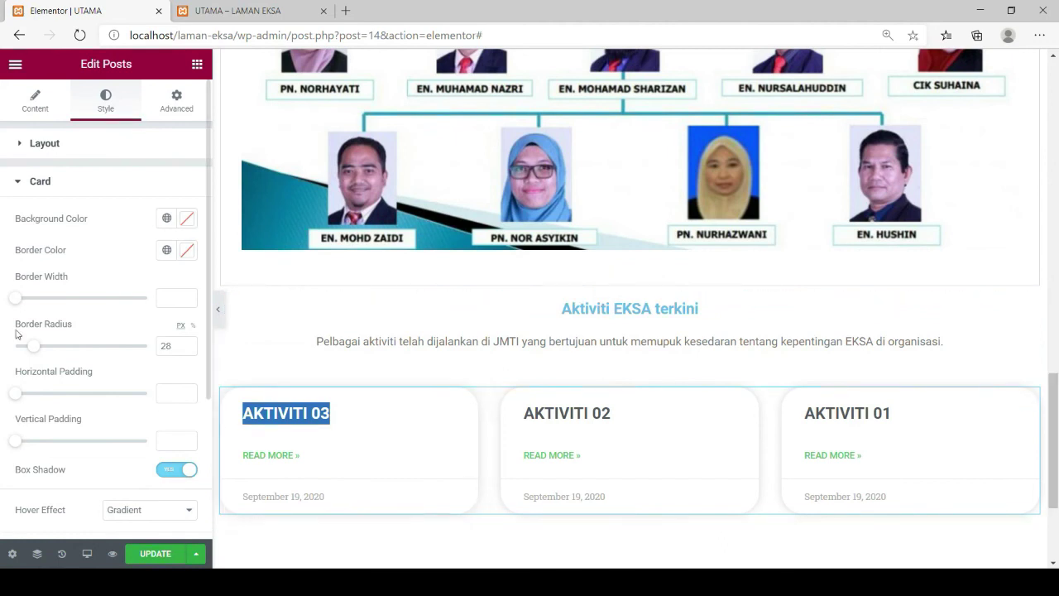
Step: Set the activity cards' vertical padding to 0 and horizontal padding to 11, and update the page
click(16, 441)
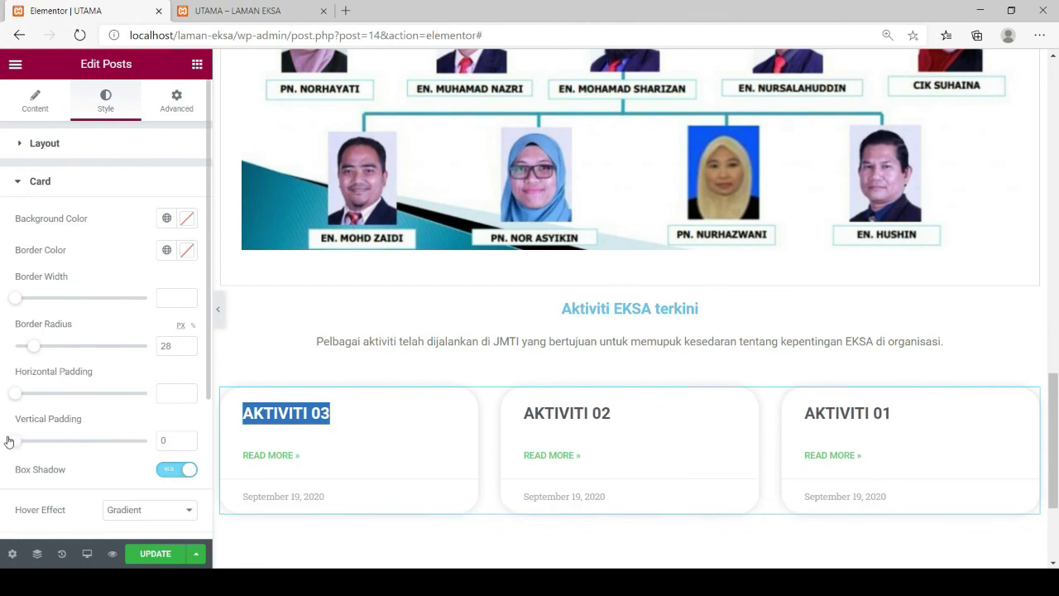
drag(15, 401, 46, 408)
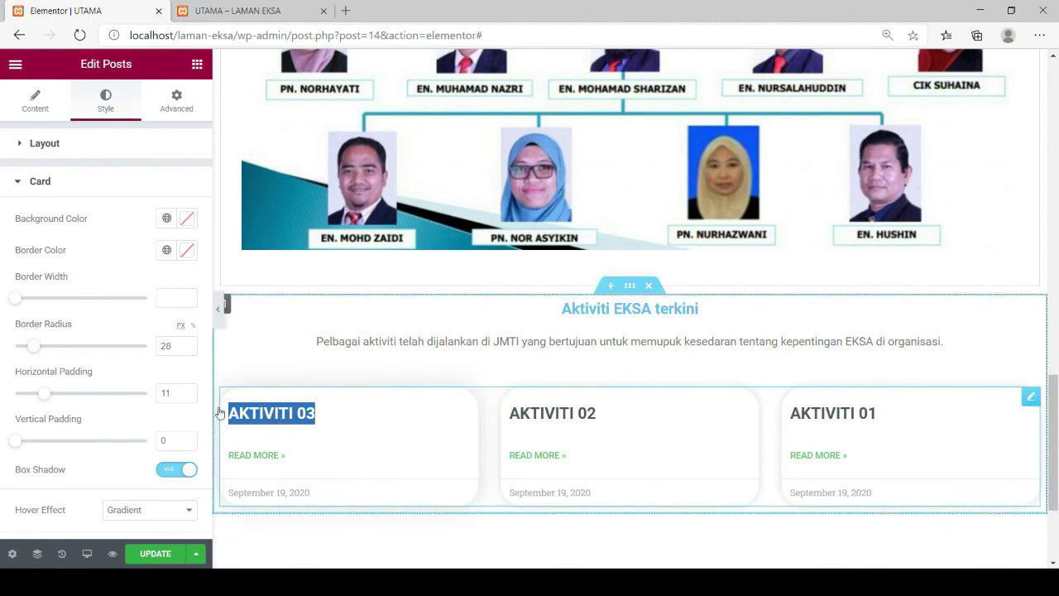
scroll(131, 387, down, 1)
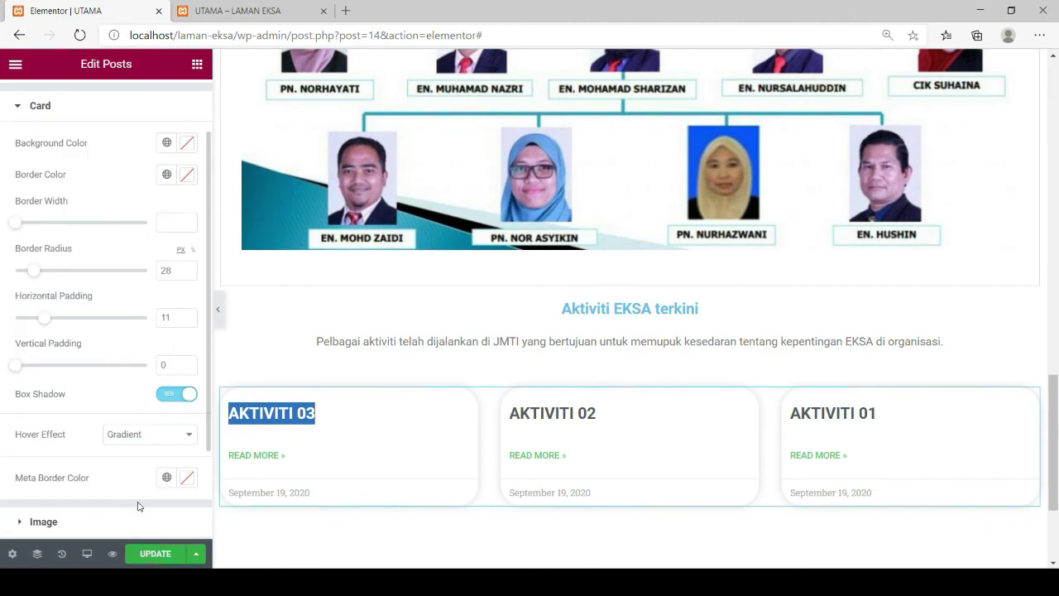
click(144, 556)
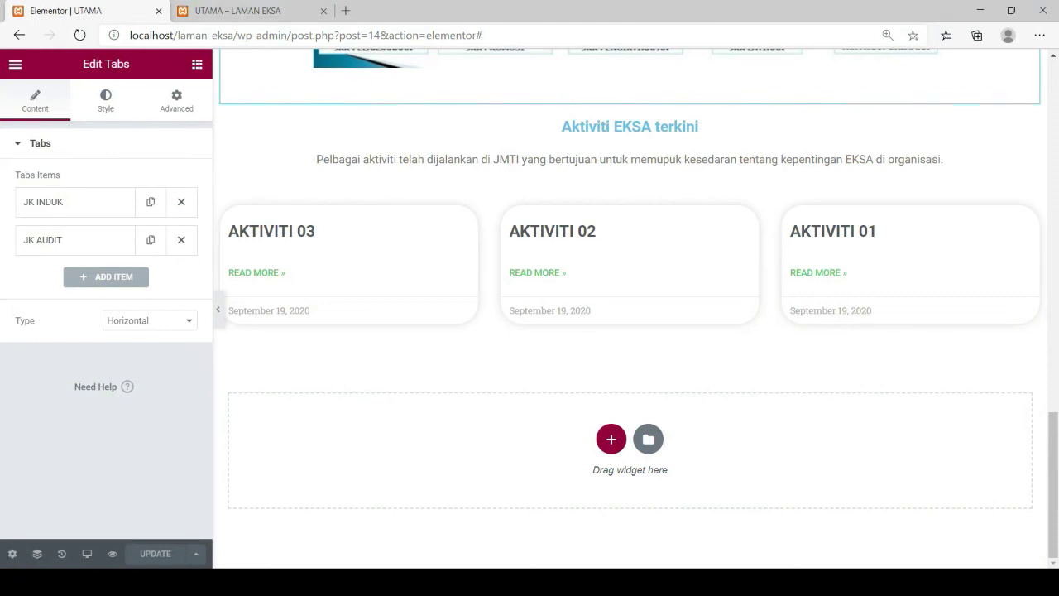
Step: Add a three-column section below the activity cards and place a heading with HTML tag H5 in its first column
click(611, 442)
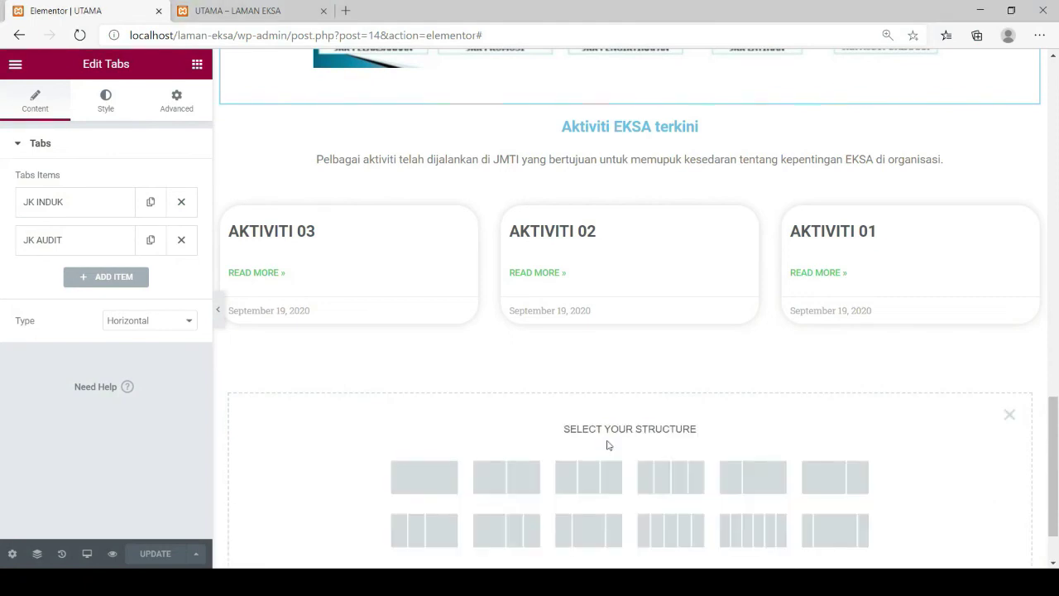
click(590, 478)
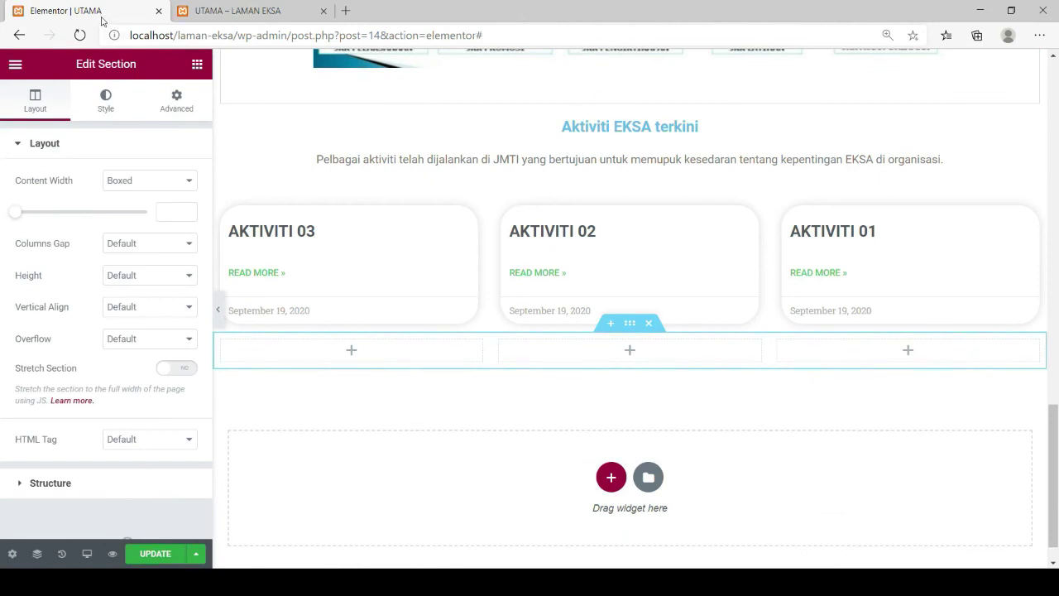
click(197, 64)
drag(146, 222, 352, 357)
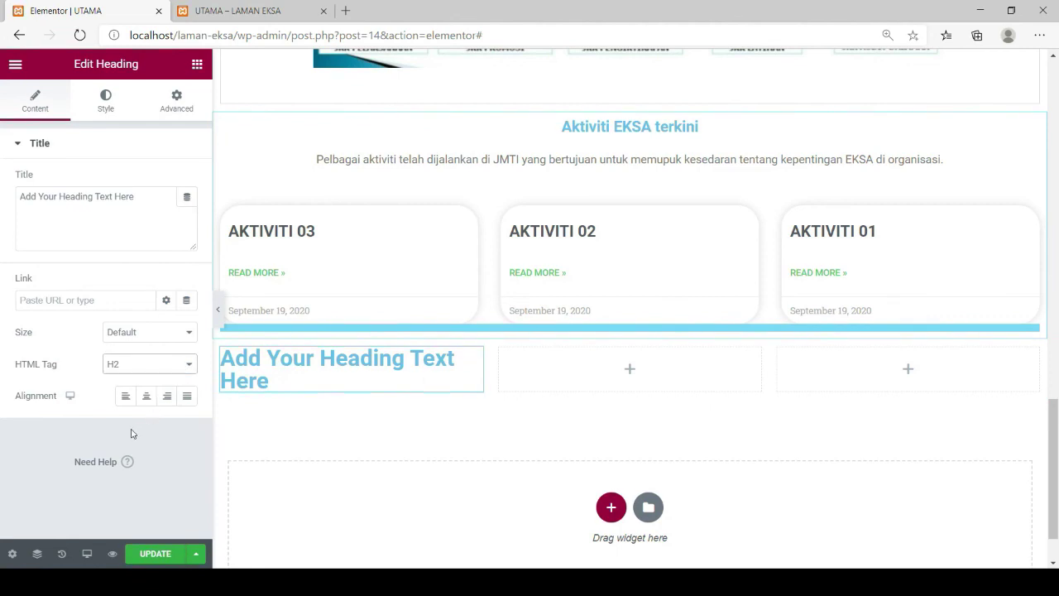
key(Down)
key(Down)
key(Down)
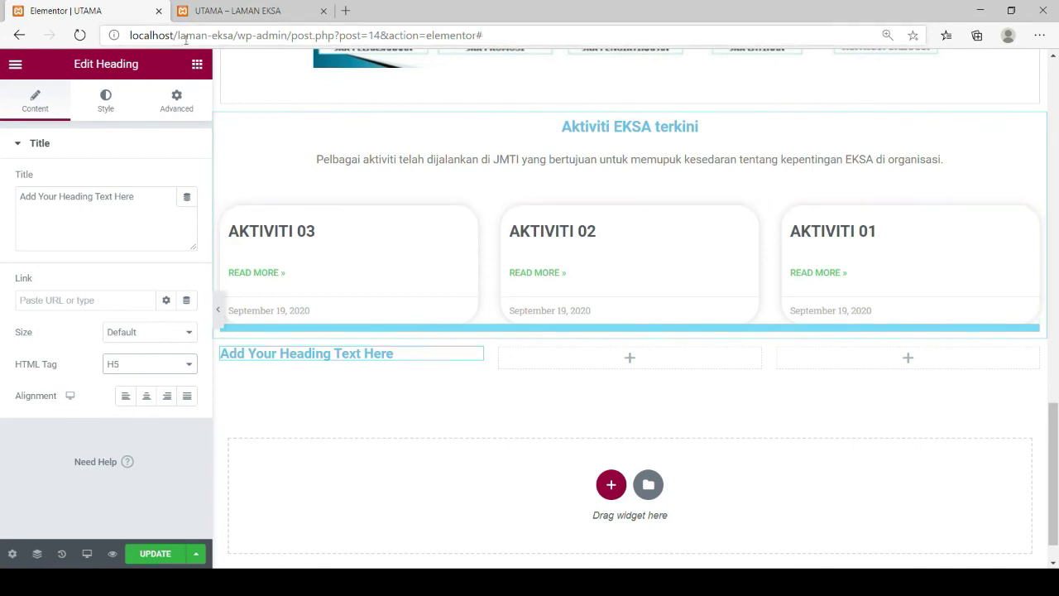
Step: Add a Countdown widget under the first column's heading and hide its hours, minutes and seconds
click(195, 64)
scroll(123, 397, down, 7)
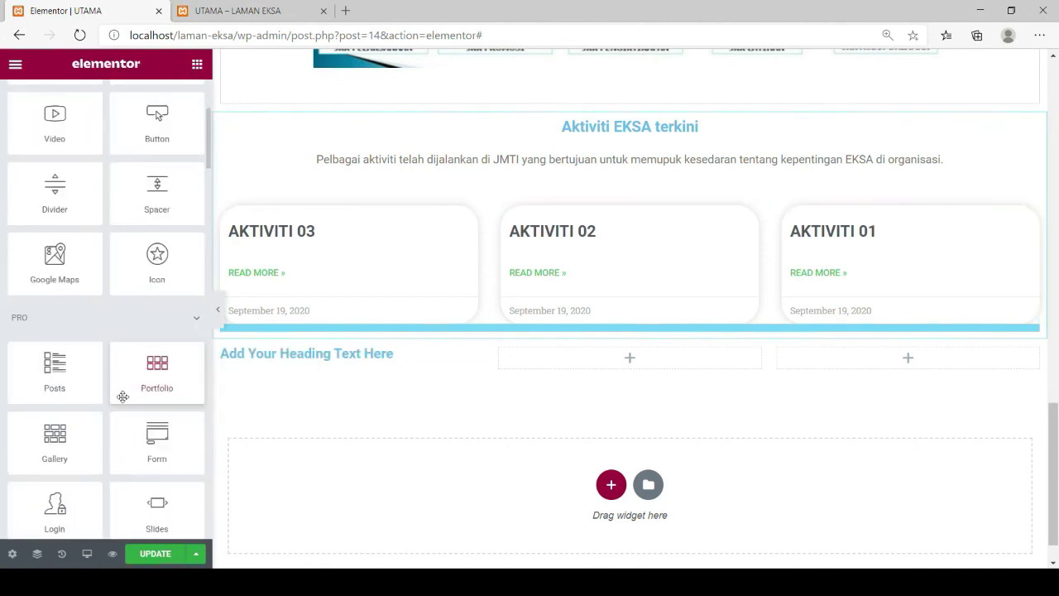
scroll(119, 404, down, 5)
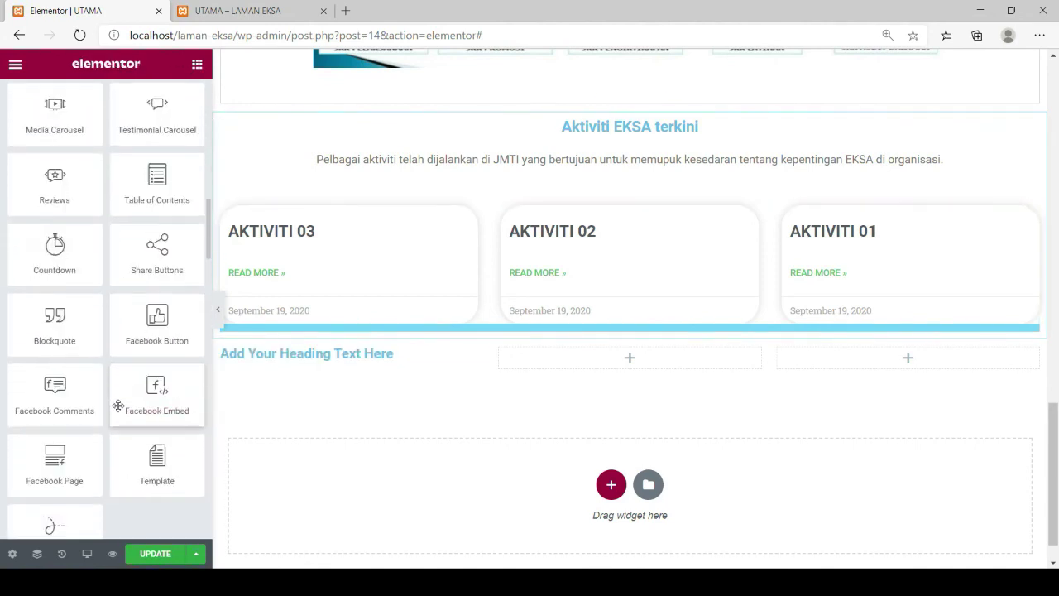
drag(54, 246, 394, 363)
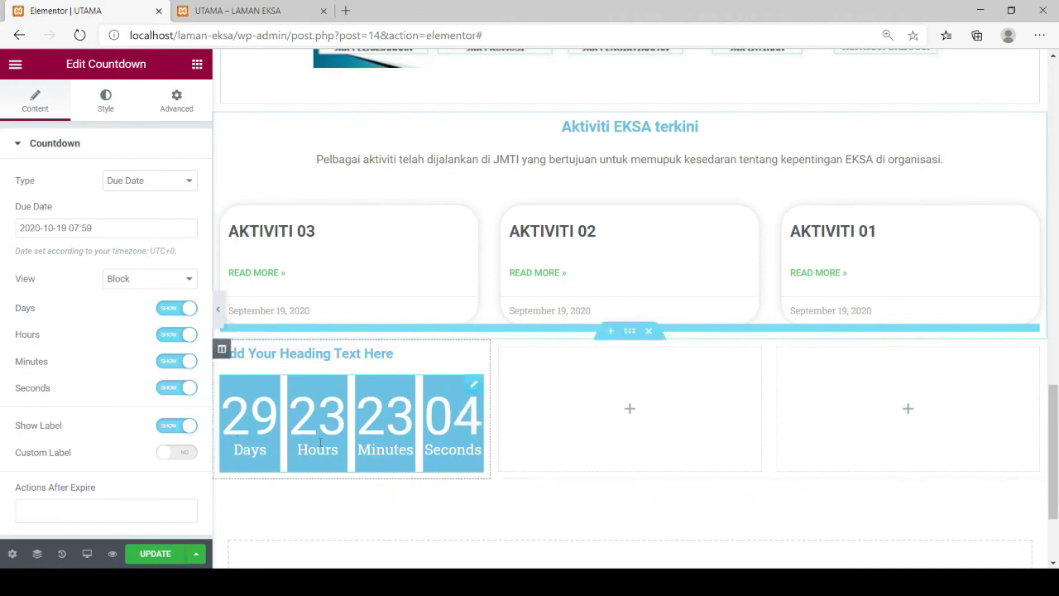
click(162, 336)
click(165, 364)
click(167, 387)
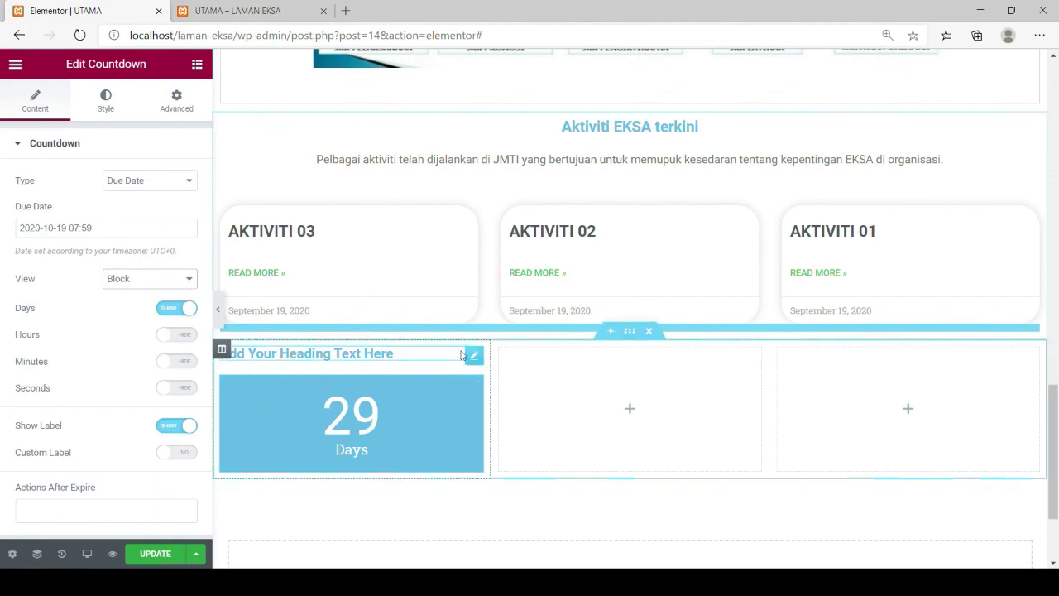
Step: Set the heading above the countdown to "Ke arah persijilan EKSA" and center it
click(474, 359)
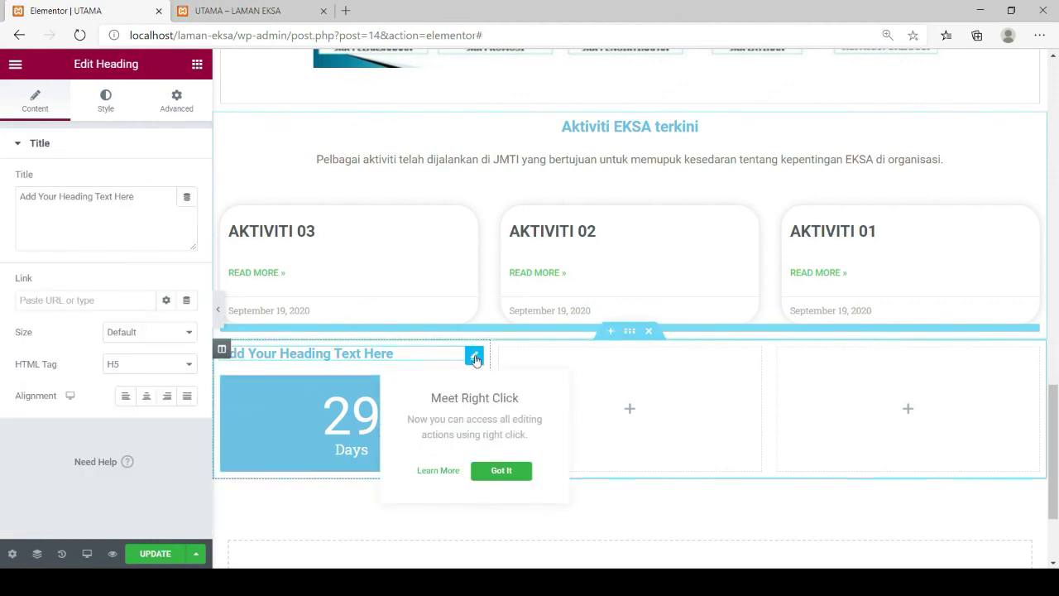
click(142, 200)
drag(135, 206, 15, 187)
text(Ke)
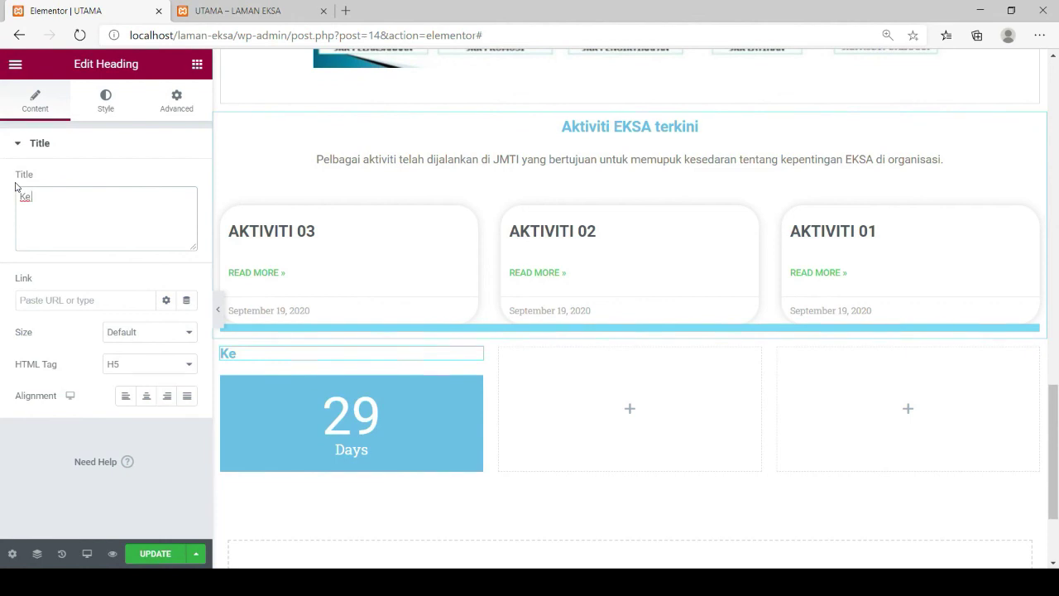
text( arah persijilan EKSA)
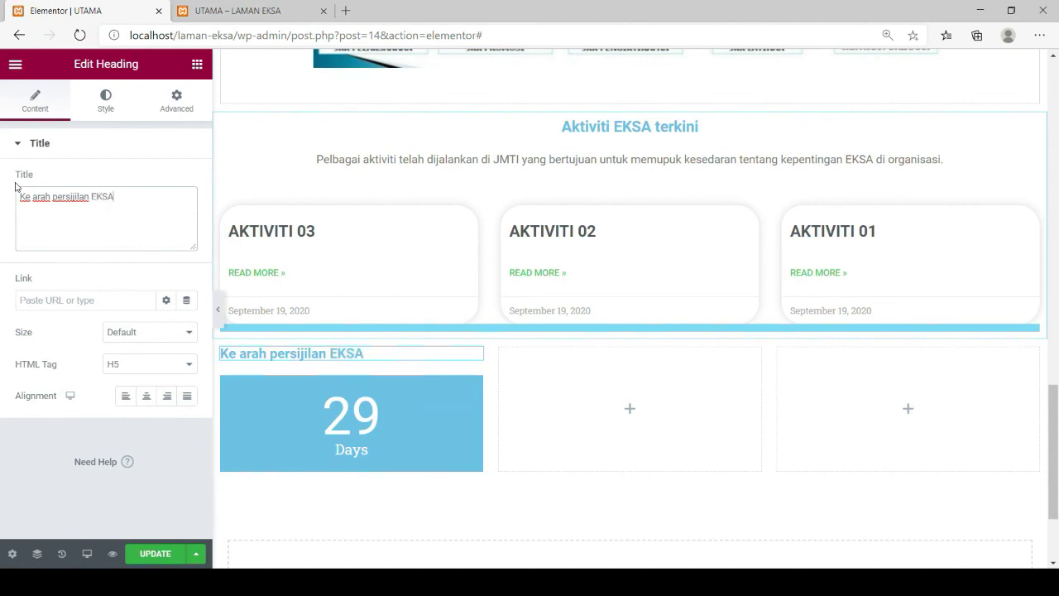
click(148, 398)
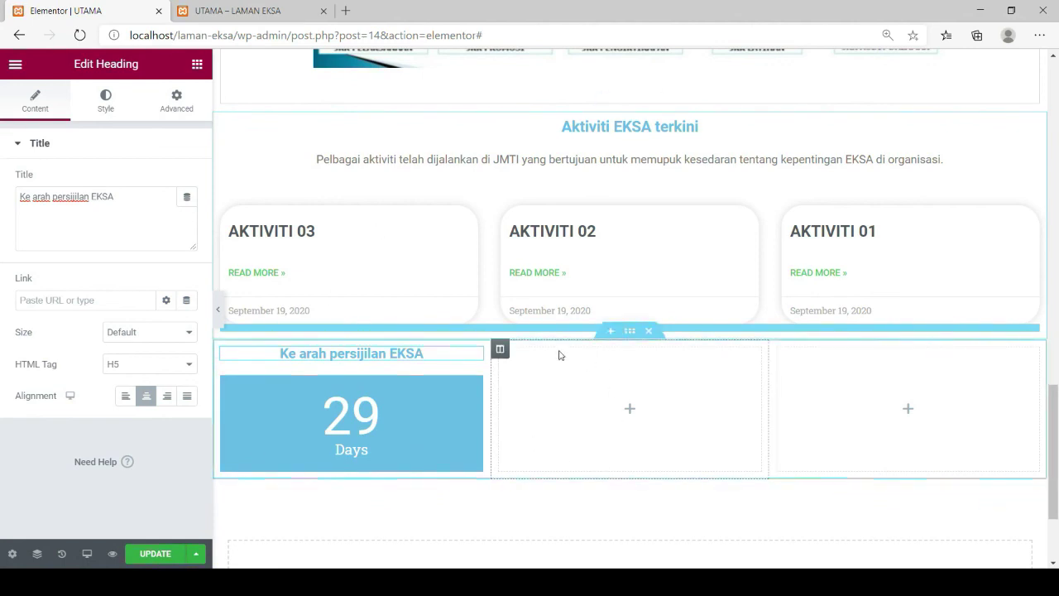
click(197, 64)
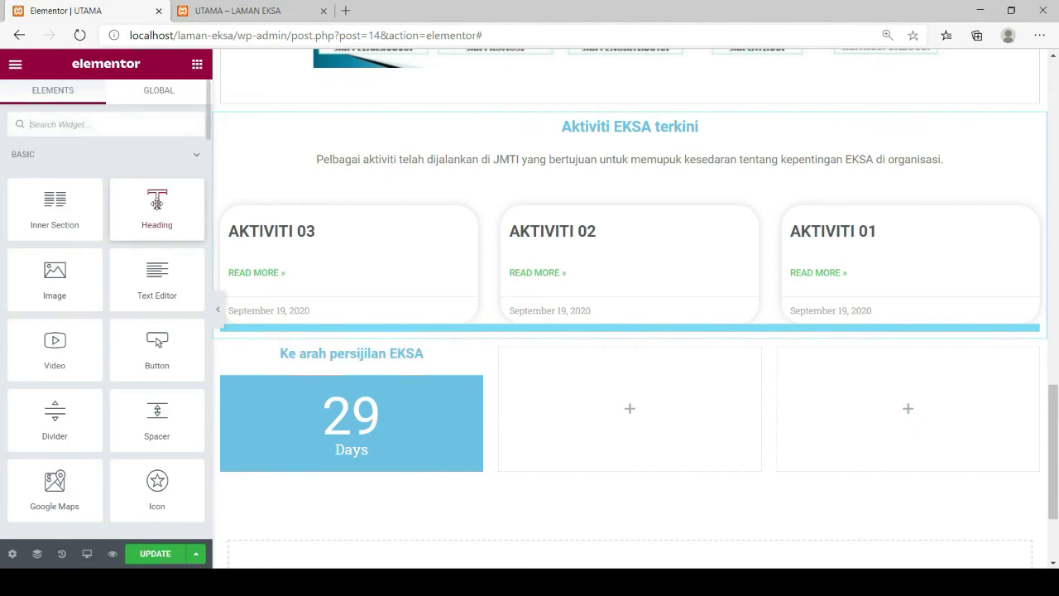
drag(172, 215, 568, 377)
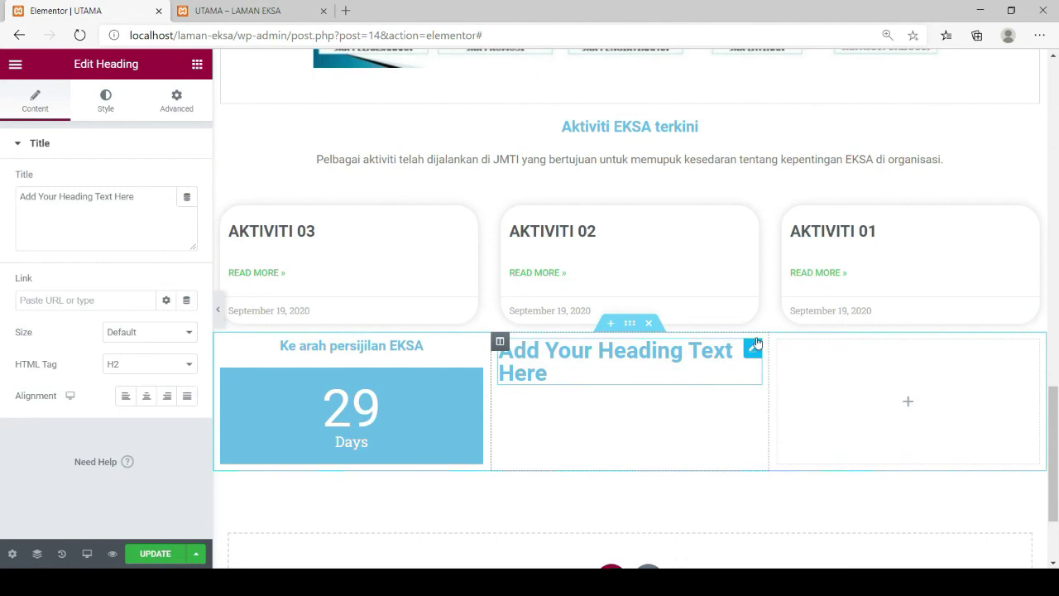
right_click(756, 352)
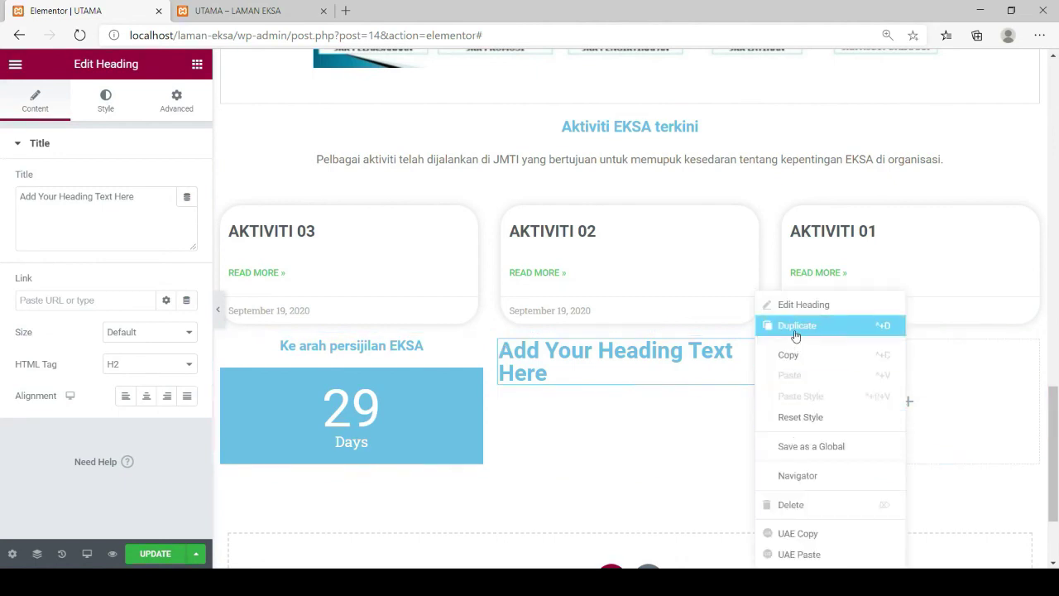
click(792, 505)
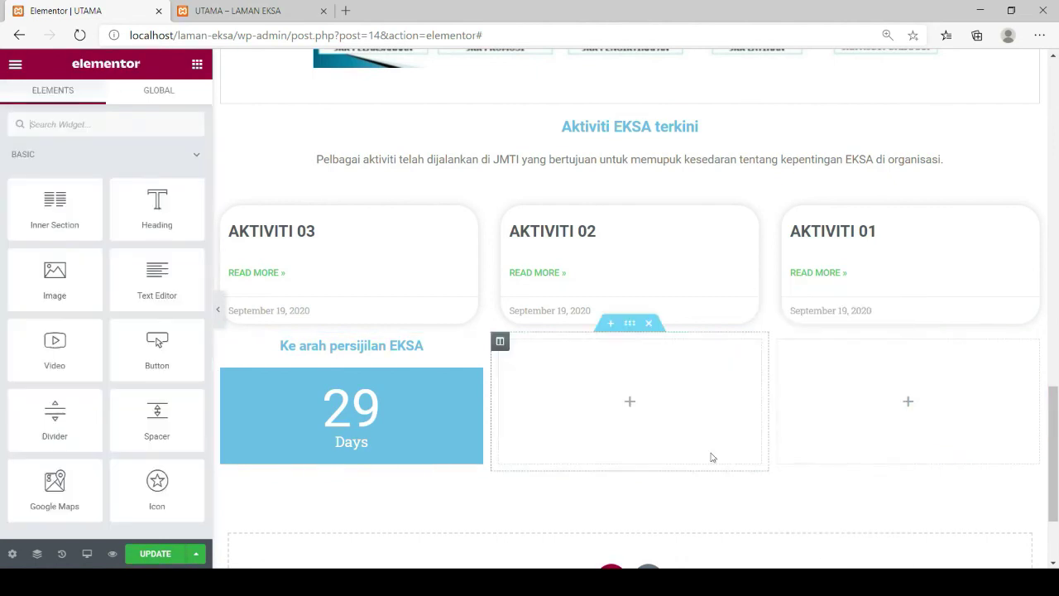
Step: Duplicate the "Ke arah persijilan EKSA" heading and move the copy into the second column
right_click(470, 348)
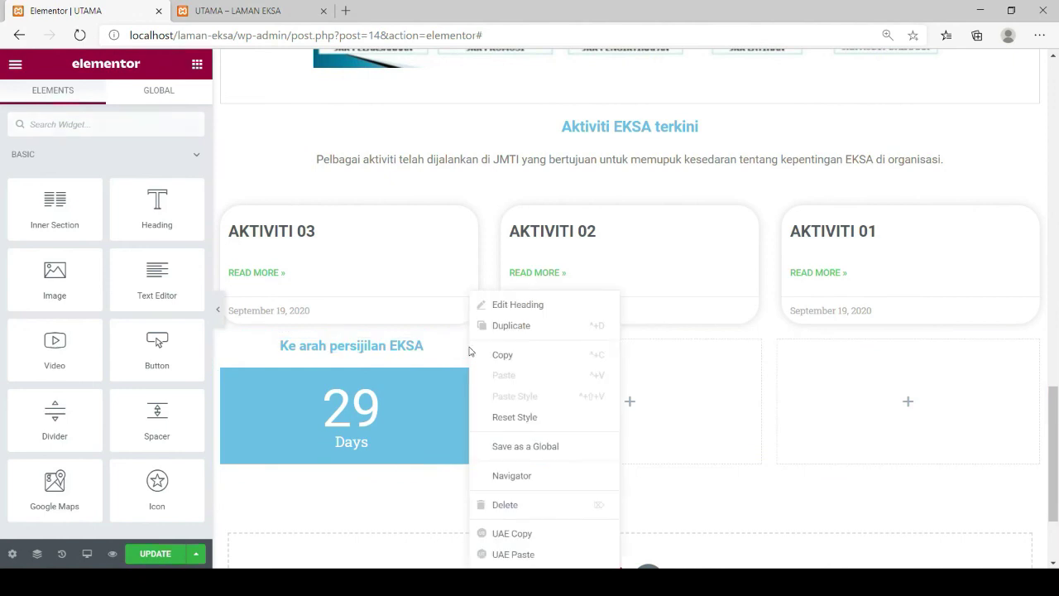
click(510, 323)
drag(472, 375, 663, 352)
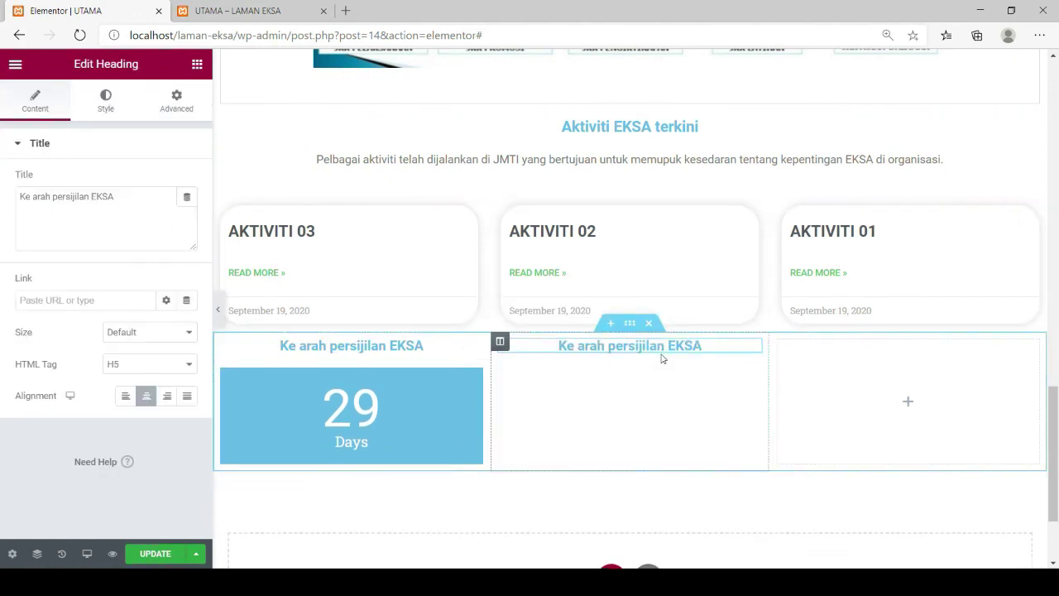
Step: Retitle the second column's heading "Hubungi Kami" and place a Text Editor widget below it
drag(145, 208, 0, 209)
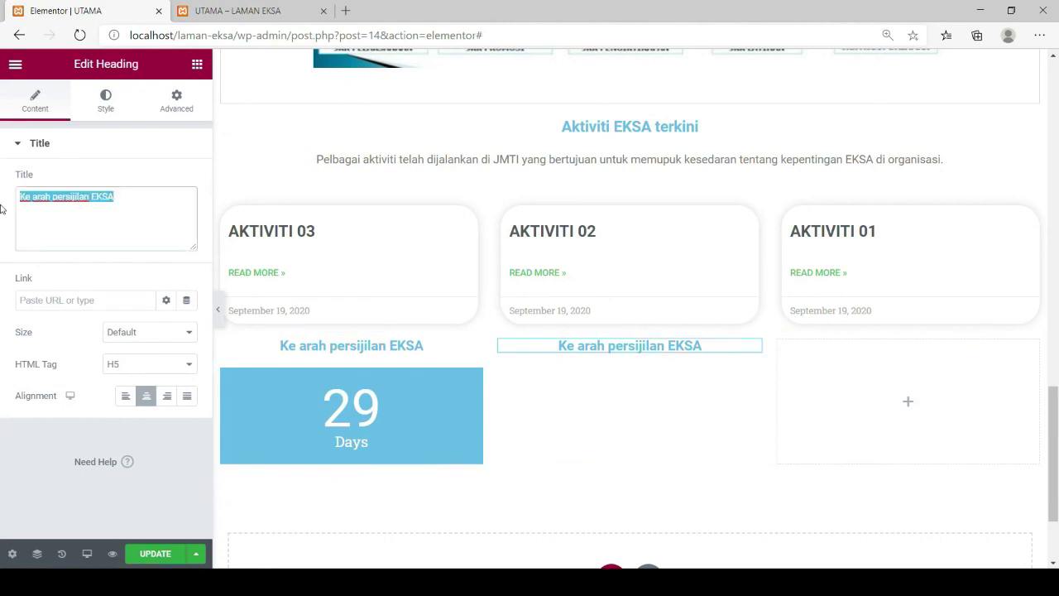
text(Hubun)
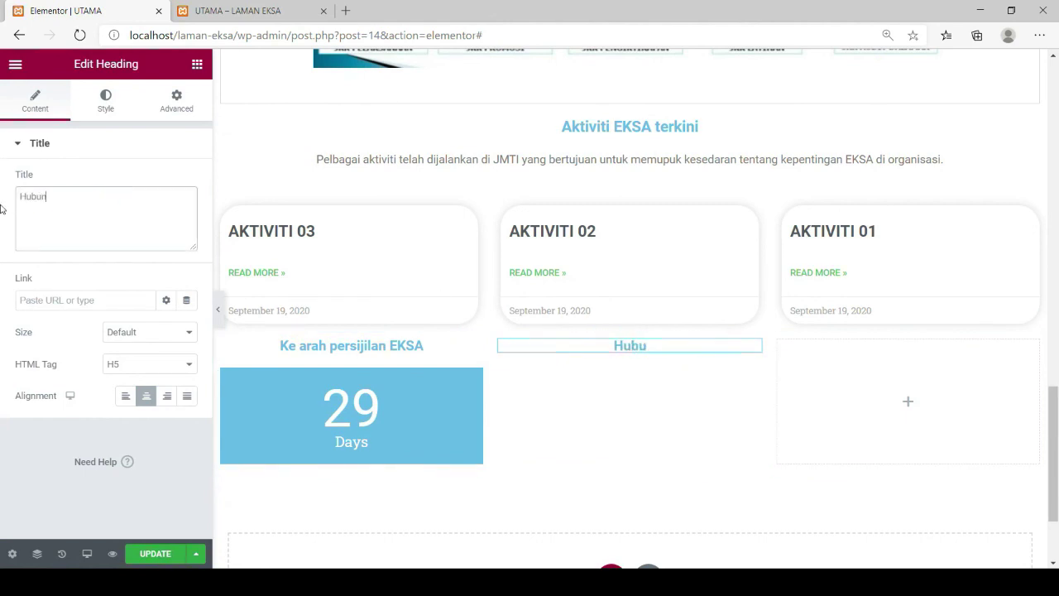
text(gi Kami)
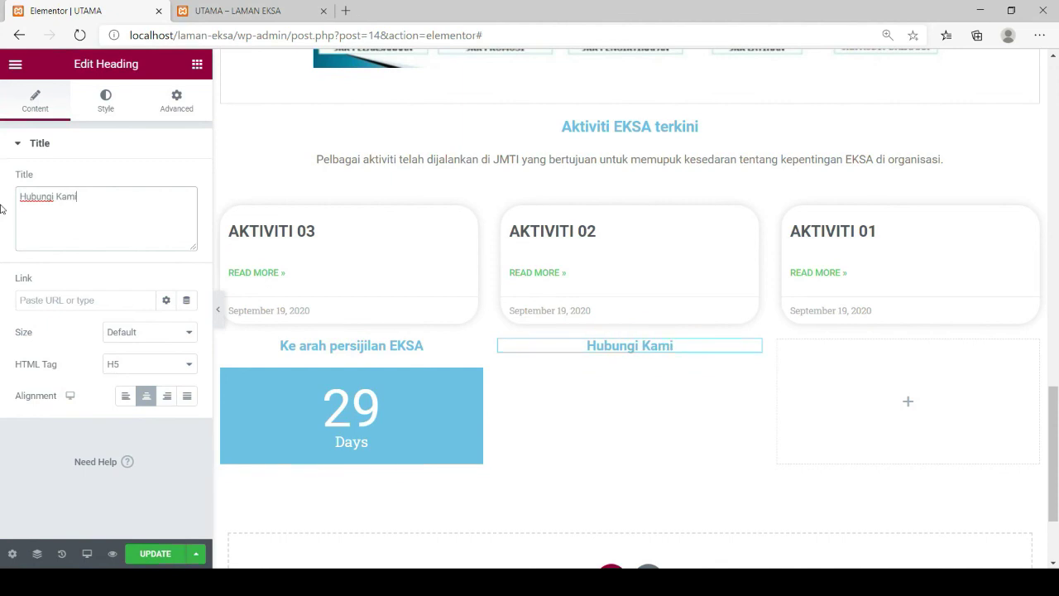
click(197, 63)
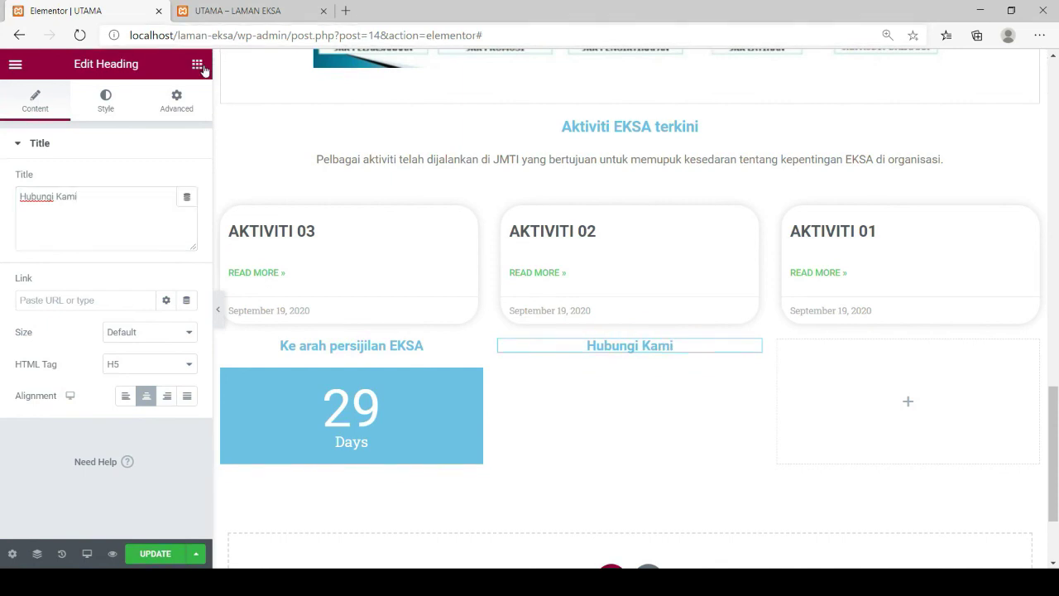
drag(151, 278, 642, 359)
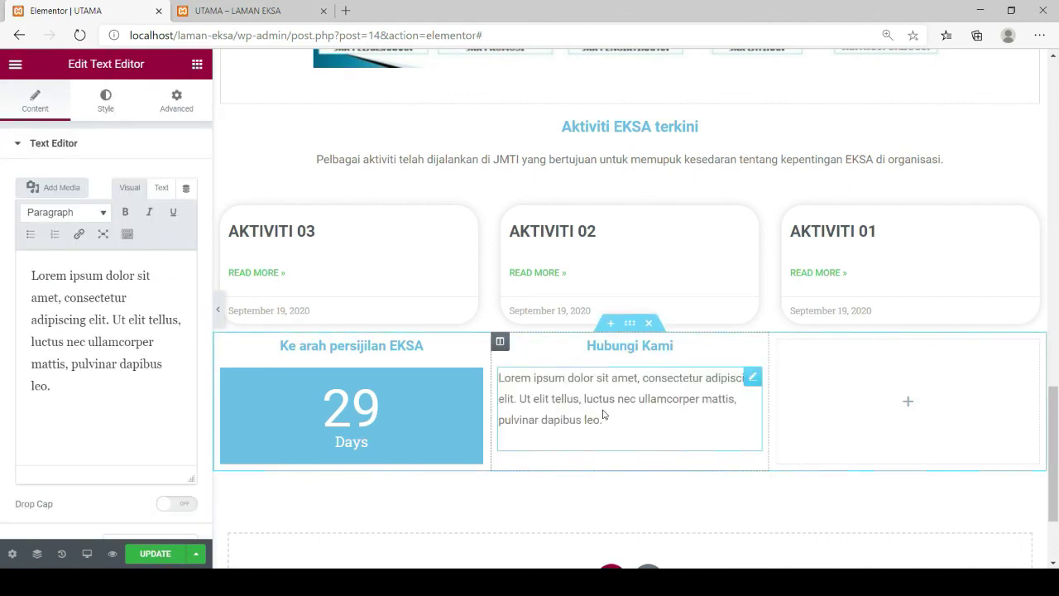
Step: Find the Google Maps widget and place it in the empty third column
click(198, 66)
scroll(158, 385, down, 2)
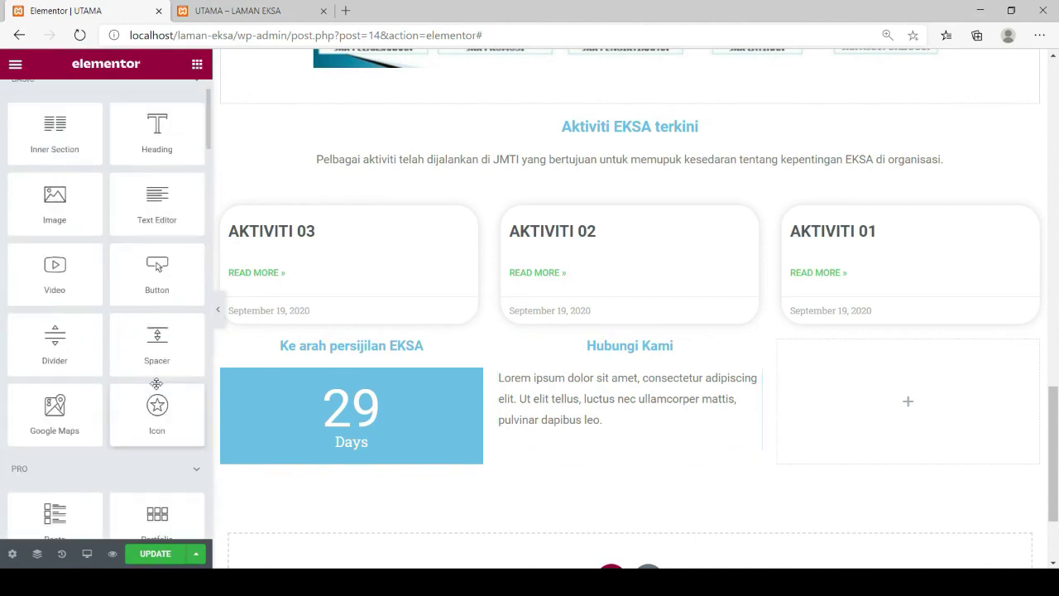
scroll(160, 397, down, 7)
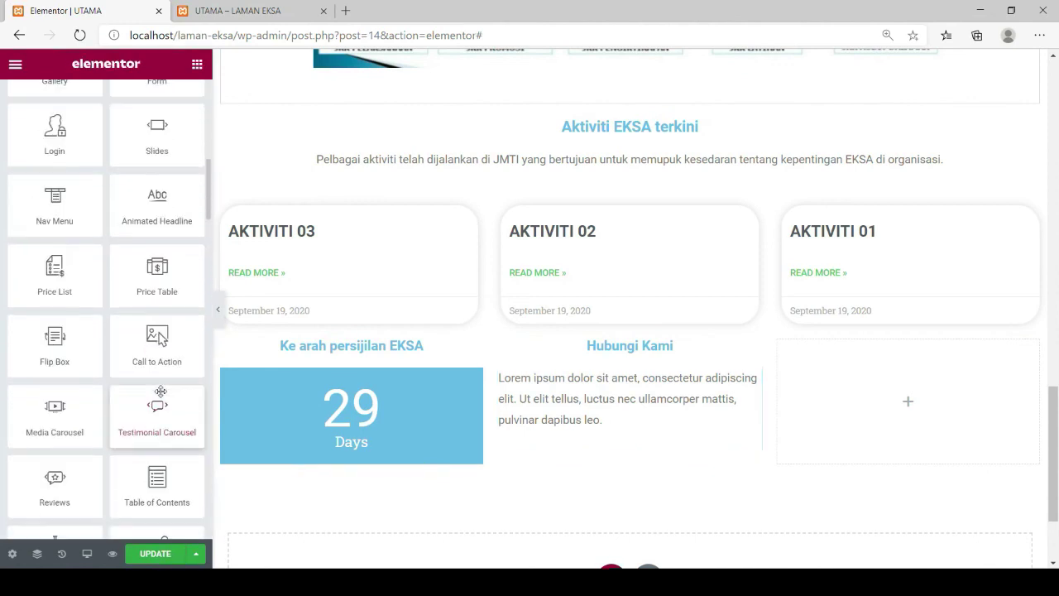
scroll(157, 393, down, 8)
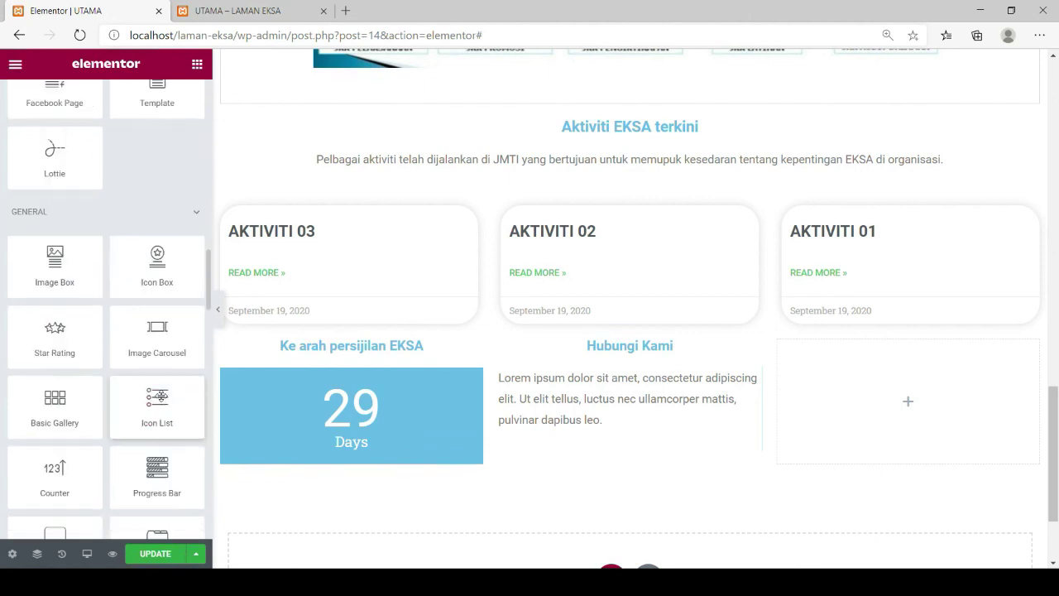
scroll(162, 398, down, 1)
scroll(162, 398, down, 2)
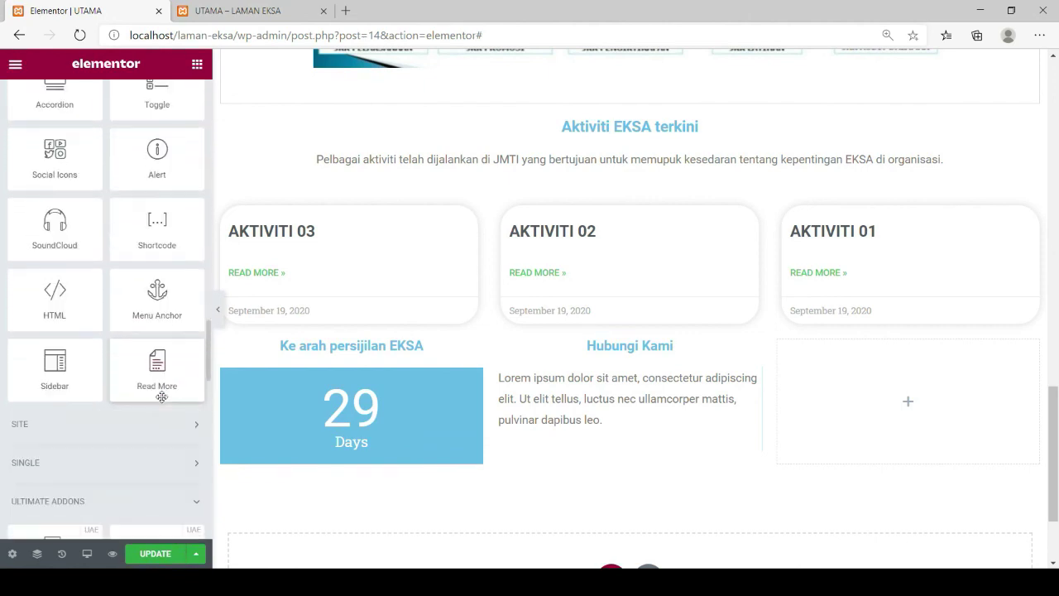
scroll(162, 397, up, 5)
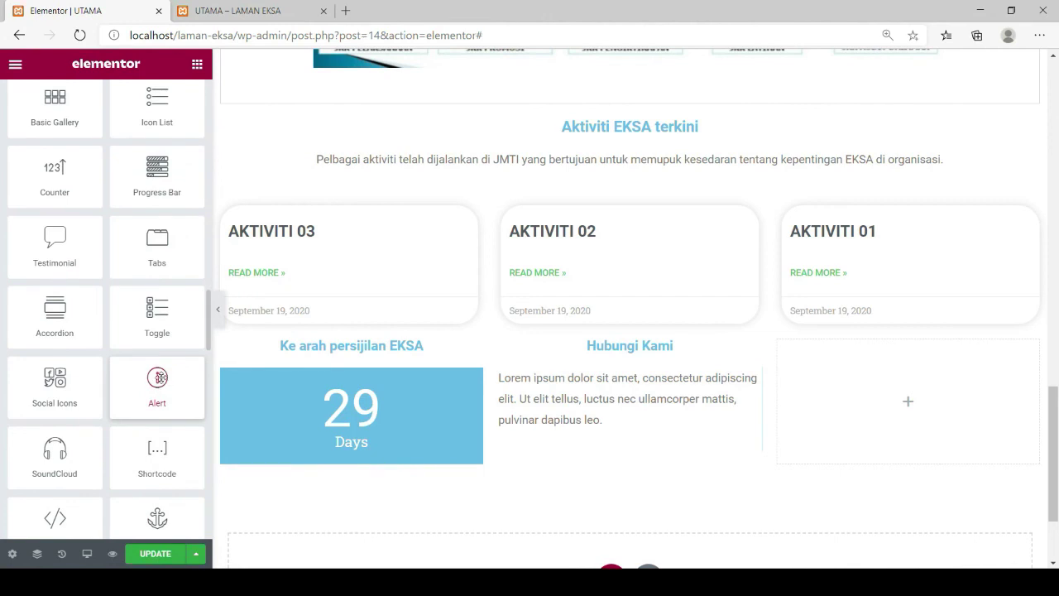
scroll(172, 357, up, 5)
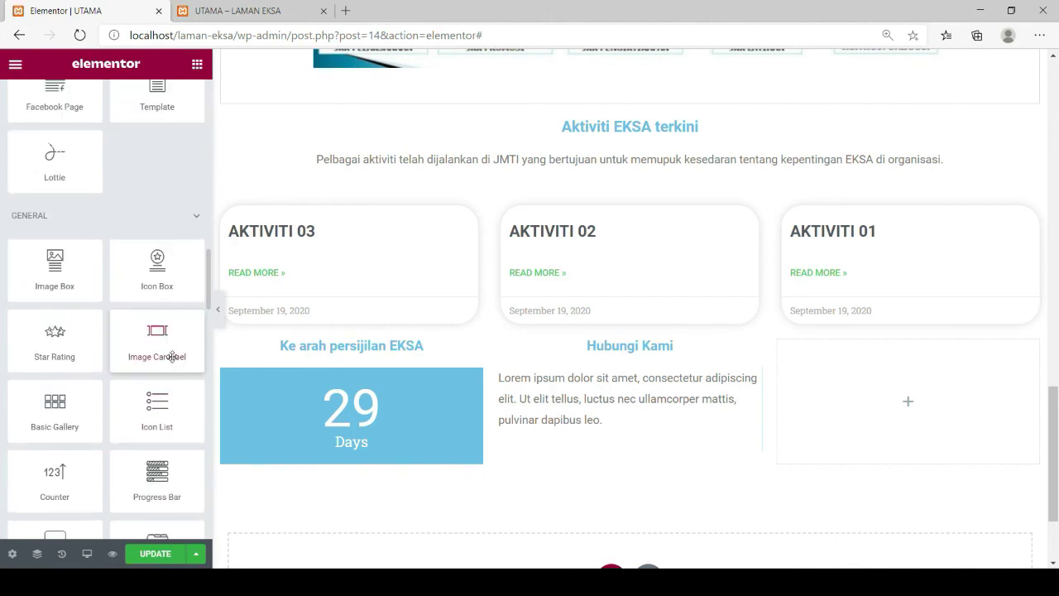
scroll(173, 358, up, 2)
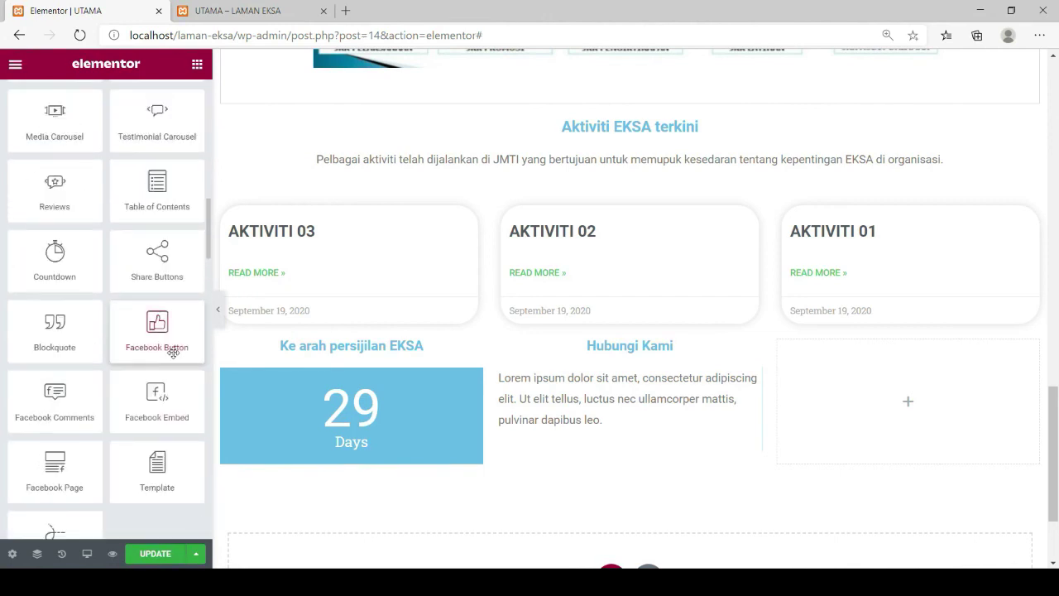
scroll(174, 352, up, 5)
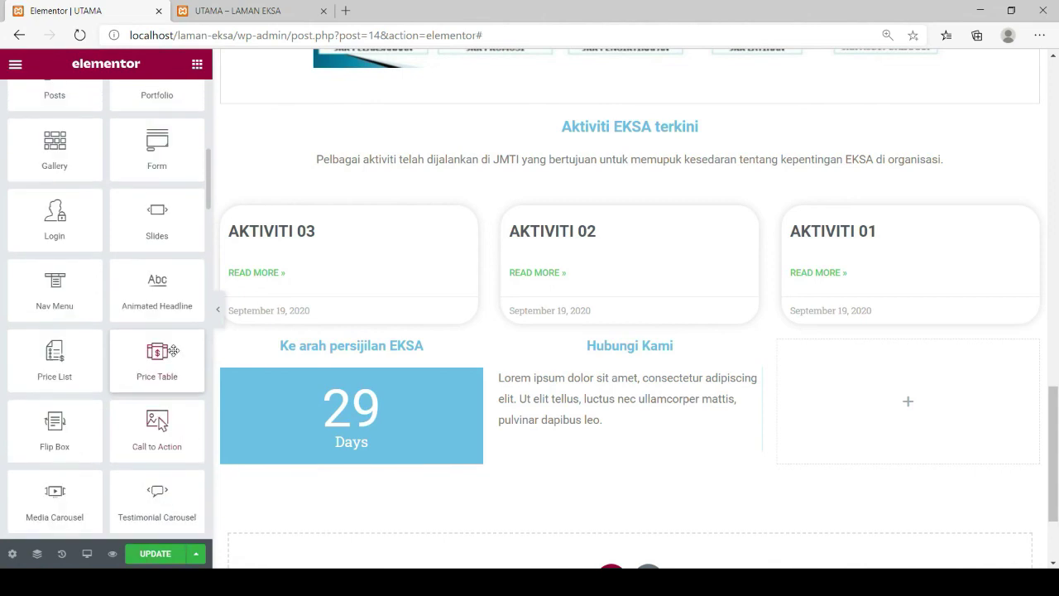
scroll(174, 351, up, 1)
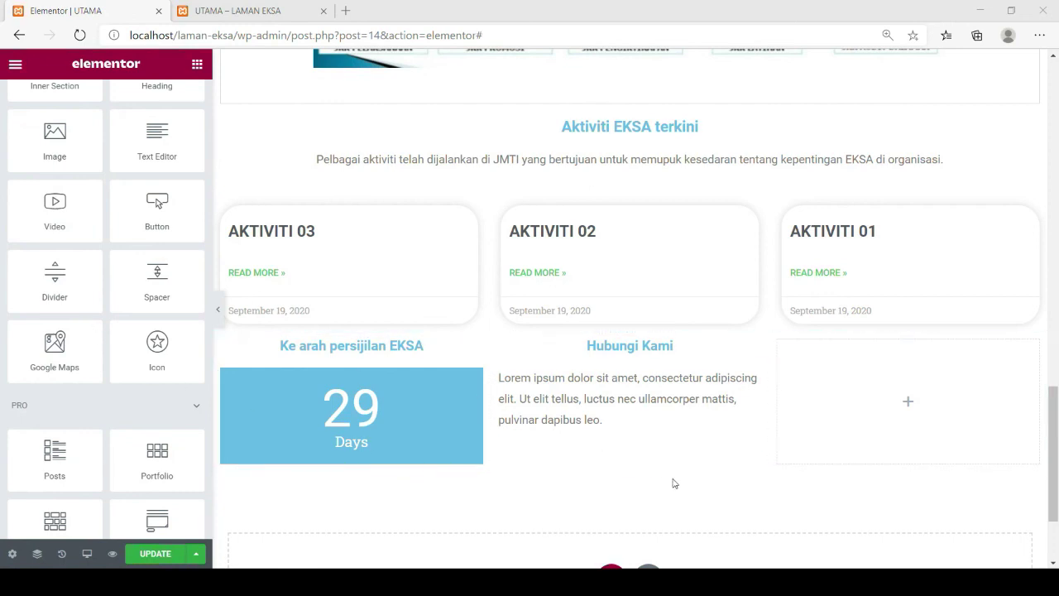
drag(51, 360, 891, 379)
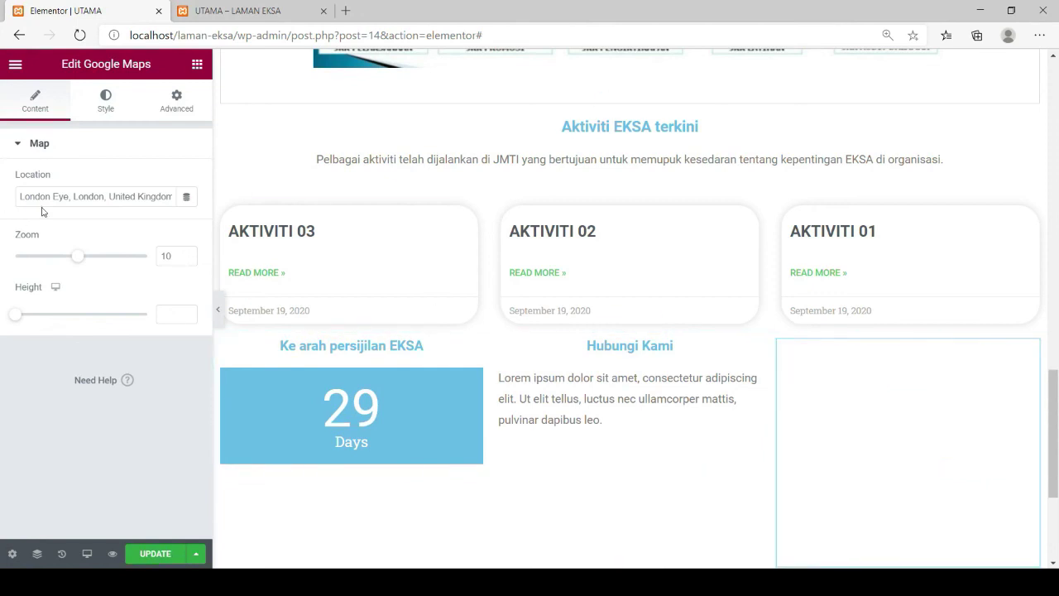
Step: Set the map's location to "jmti" and its zoom to 6
drag(16, 195, 180, 183)
text(jmti)
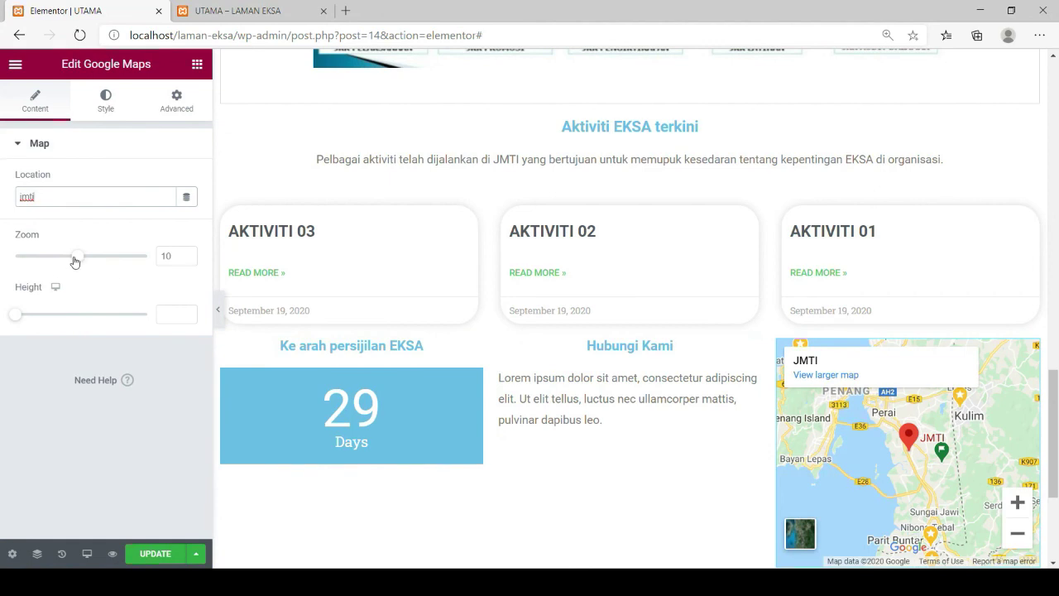
drag(74, 261, 48, 263)
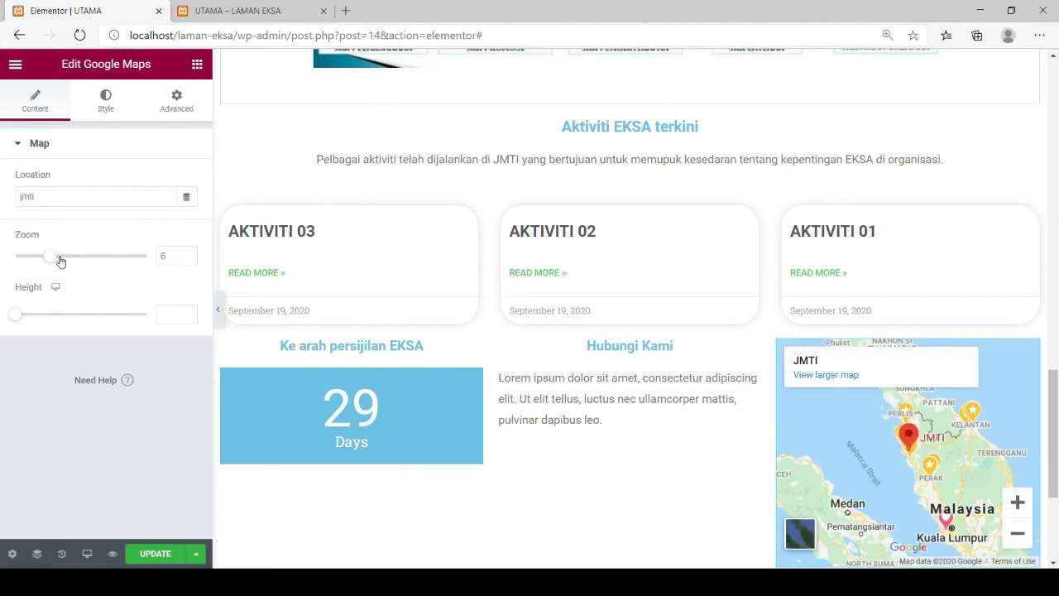
Step: Set the JMTI map's zoom to 9
drag(48, 260, 71, 260)
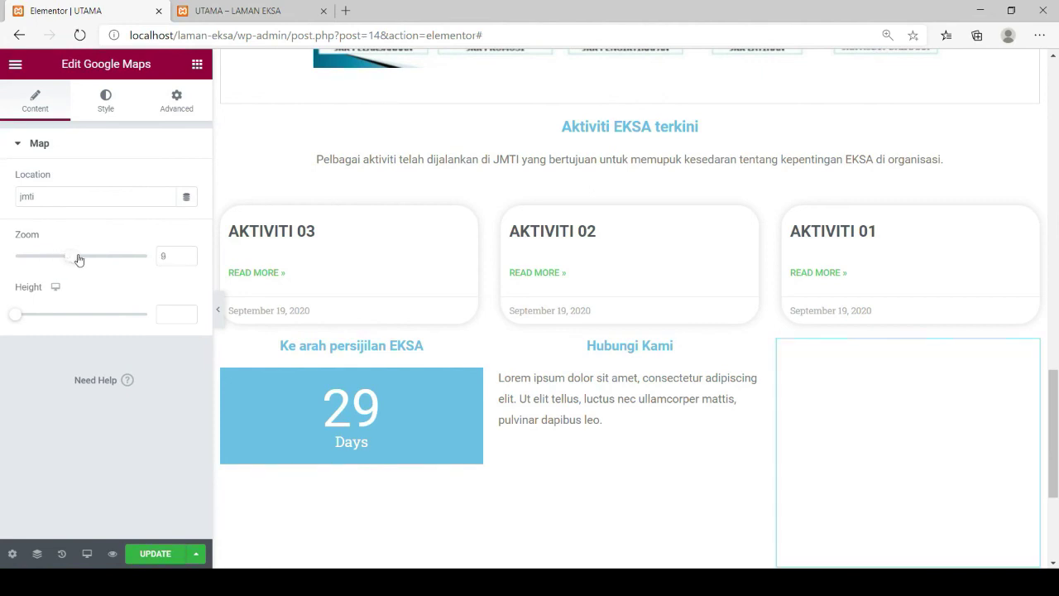
scroll(434, 360, down, 1)
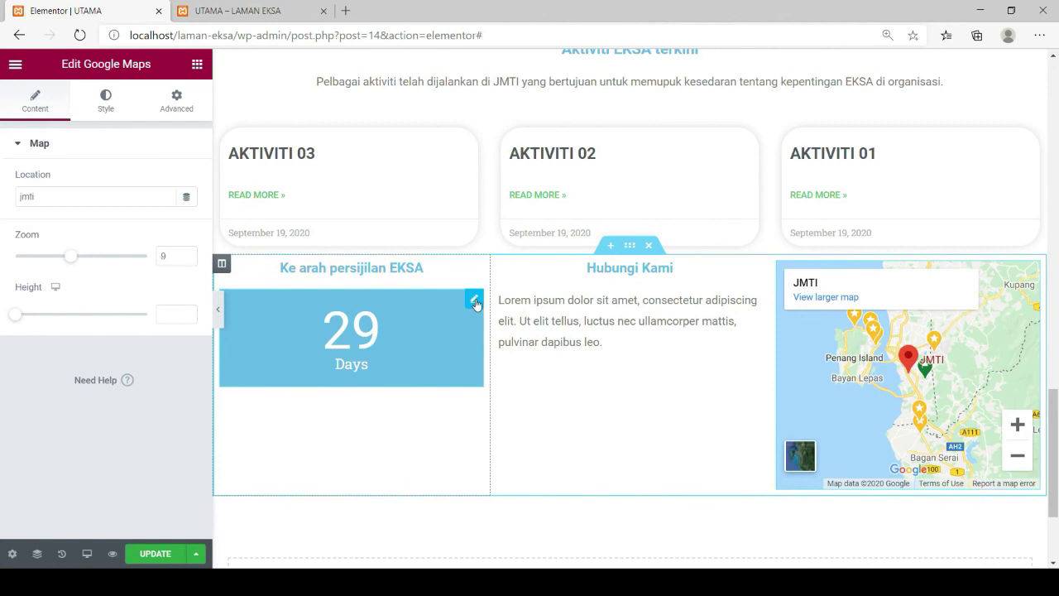
Step: Set the countdown widget's padding to 2 px on all four sides
click(474, 300)
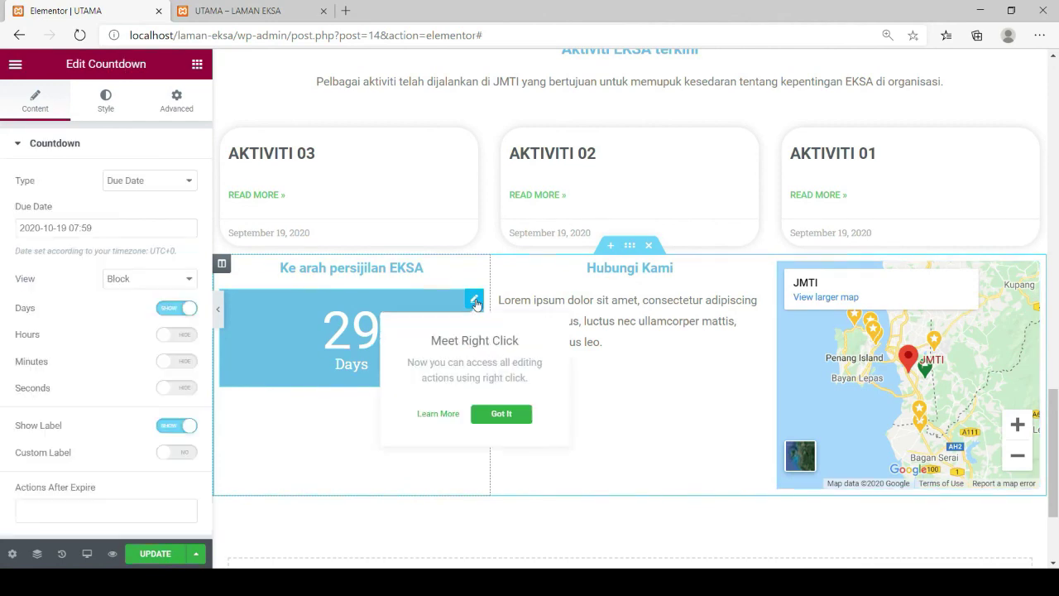
click(107, 113)
click(181, 99)
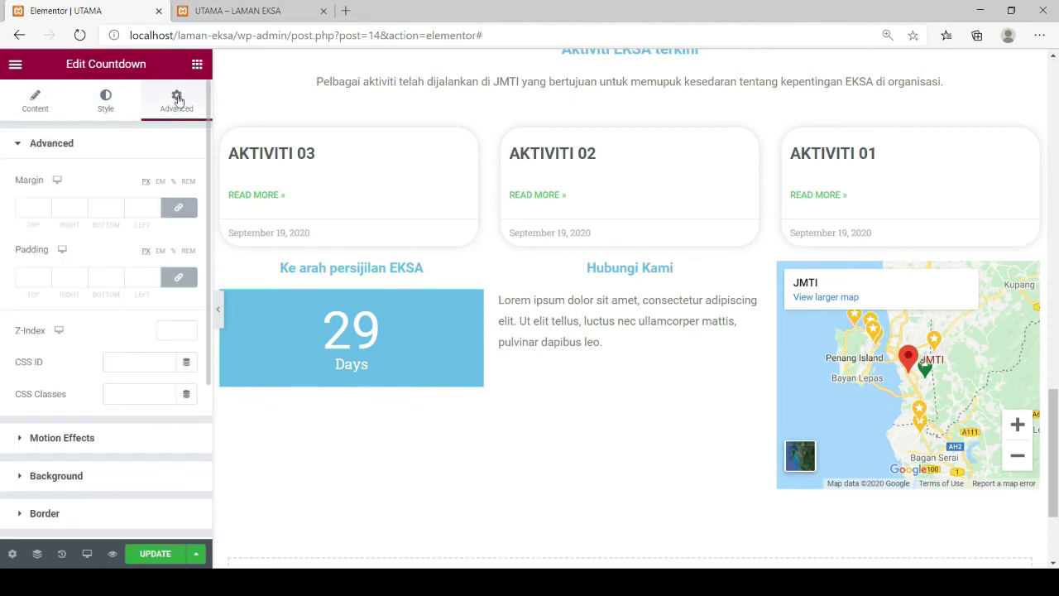
click(45, 275)
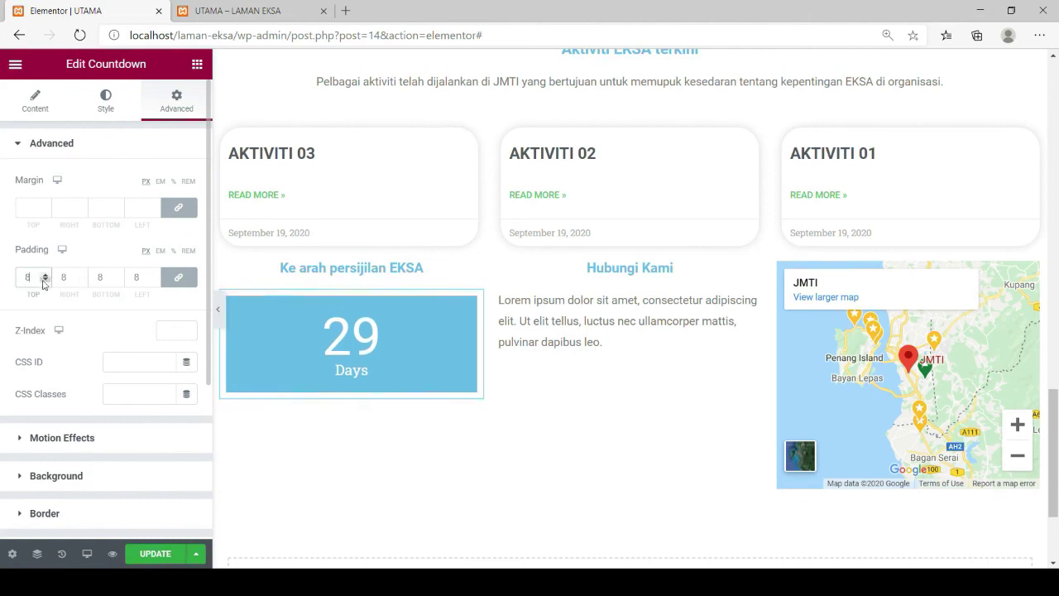
click(45, 281)
click(46, 281)
click(45, 281)
click(45, 281)
click(46, 281)
click(46, 281)
Step: Give the countdown widget a 7 px margin on all four sides
click(46, 205)
click(46, 204)
click(45, 204)
click(45, 205)
click(46, 205)
click(45, 204)
click(46, 205)
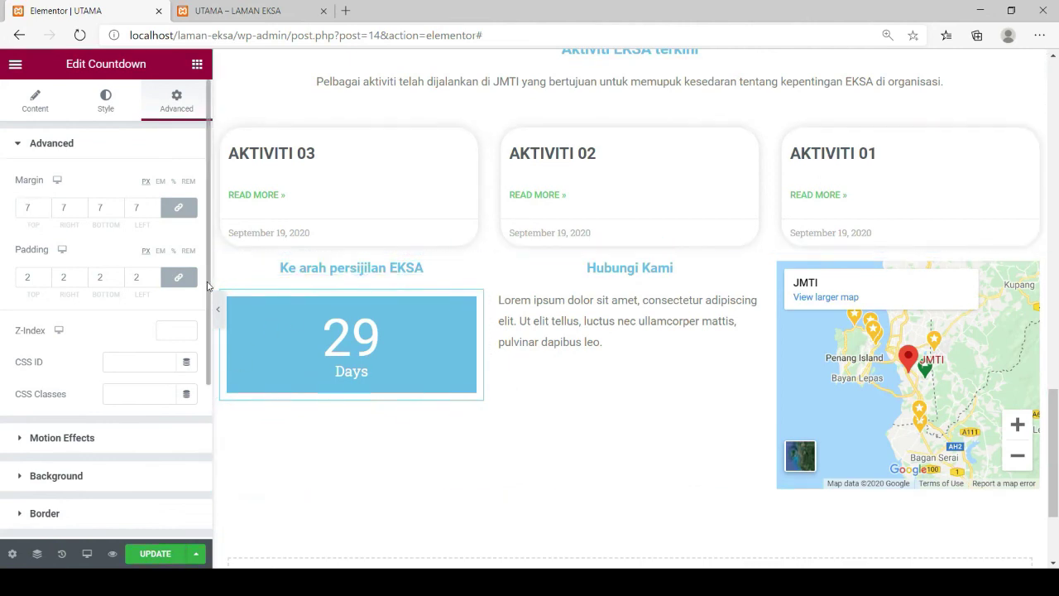
Step: Place a Spacer widget between the "Ke arah persijilan EKSA" heading and the countdown, with its space set to 30 px
click(221, 265)
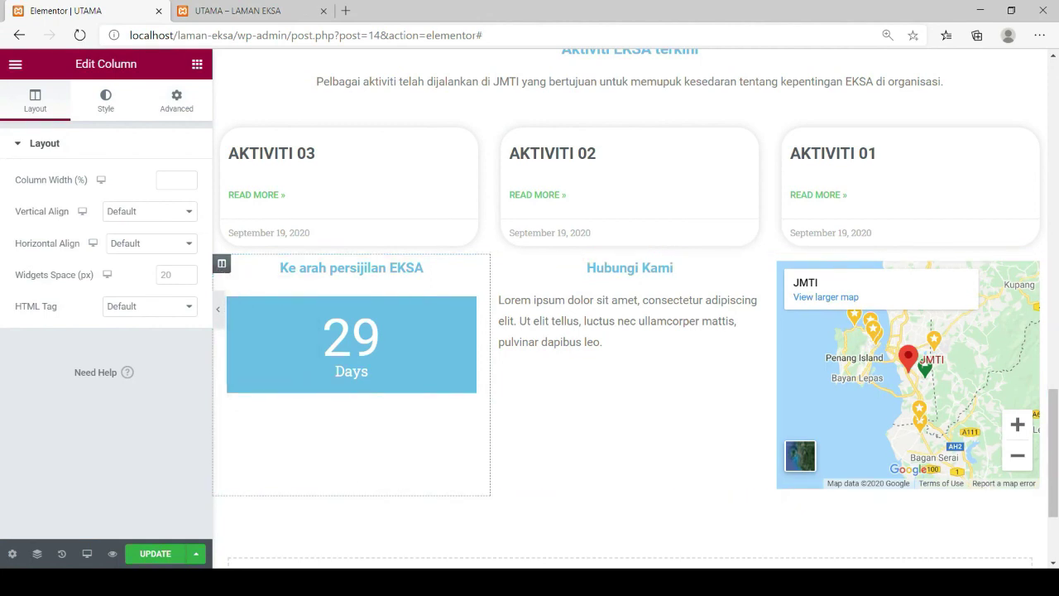
click(538, 485)
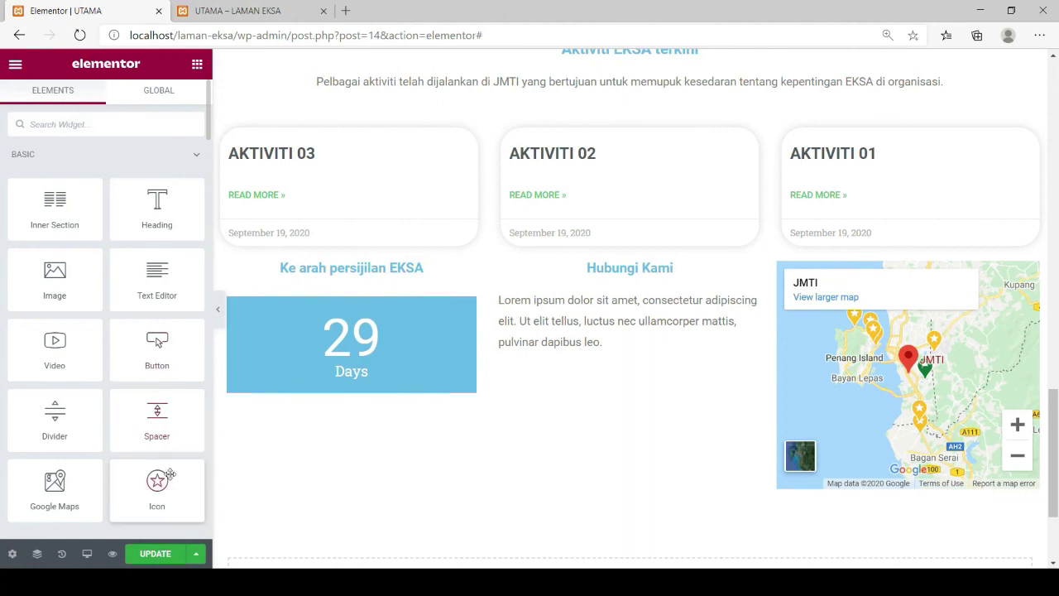
drag(186, 396, 347, 307)
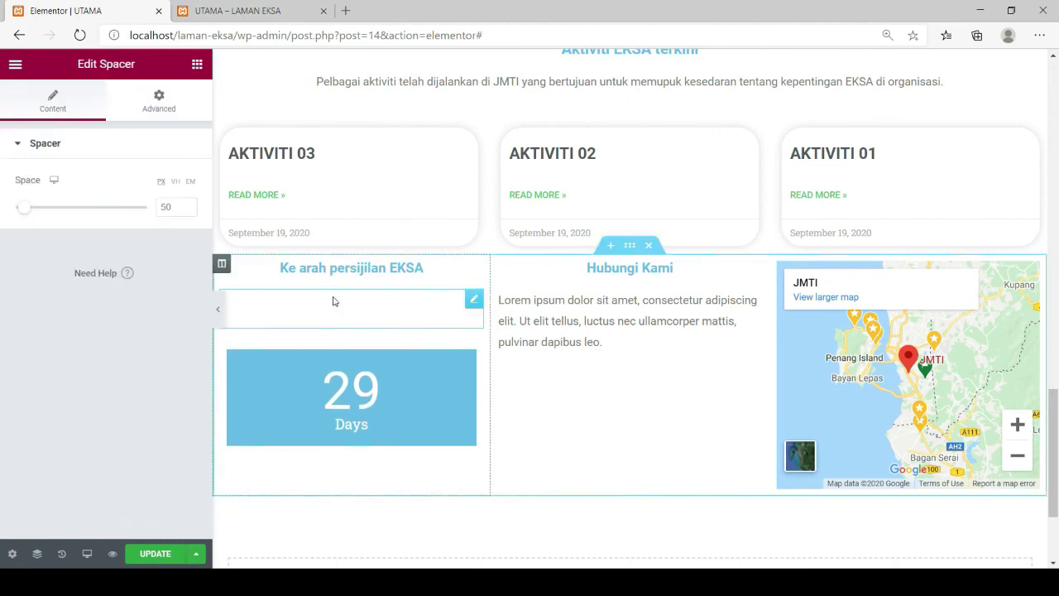
drag(24, 212, 19, 212)
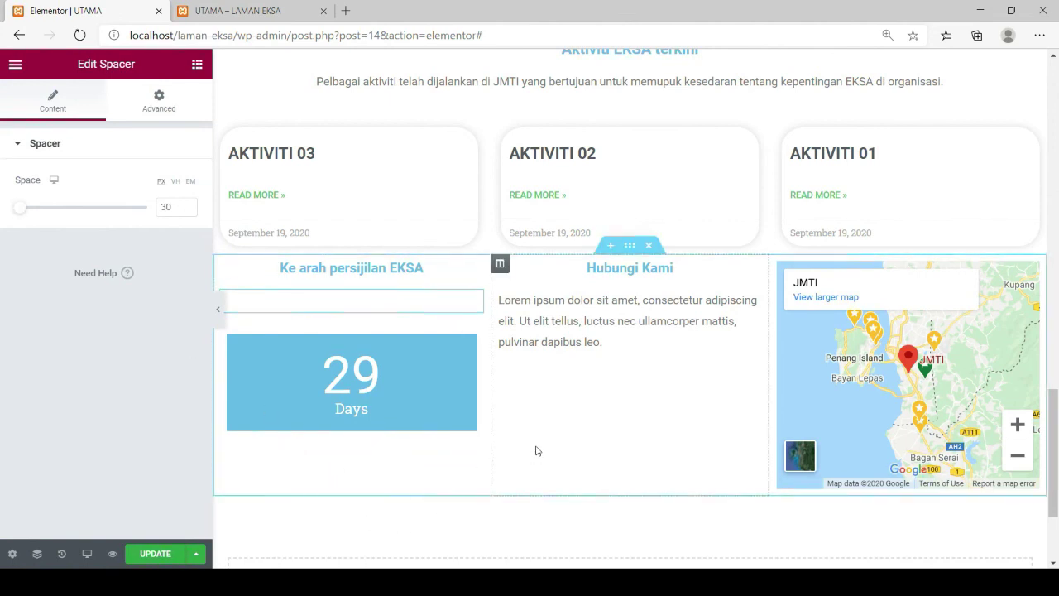
Step: Add a new section between the activity posts and the three-column section, containing a Spacer widget with 26 px of space
click(610, 247)
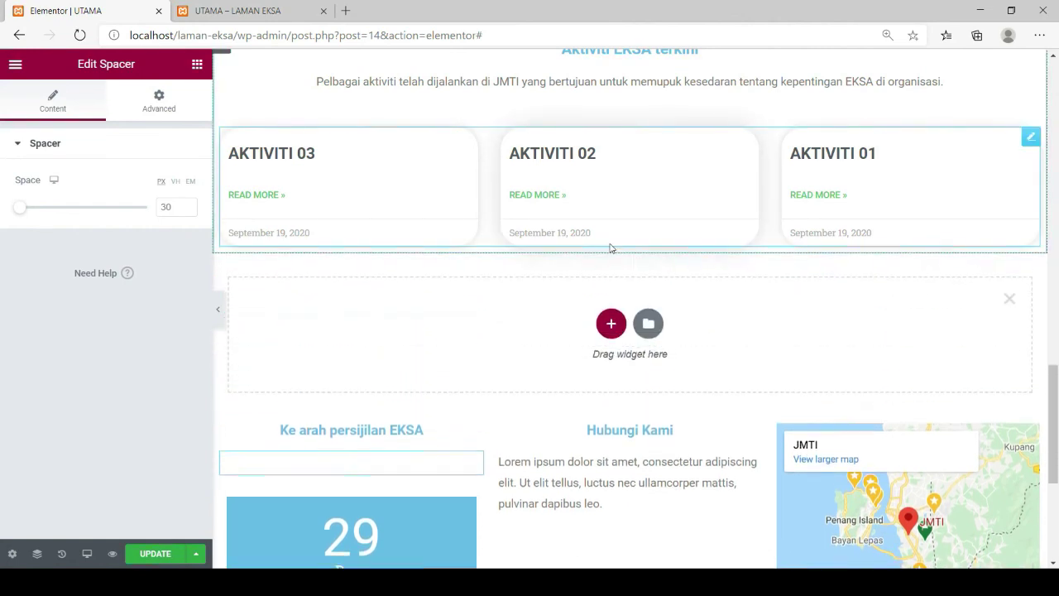
click(197, 66)
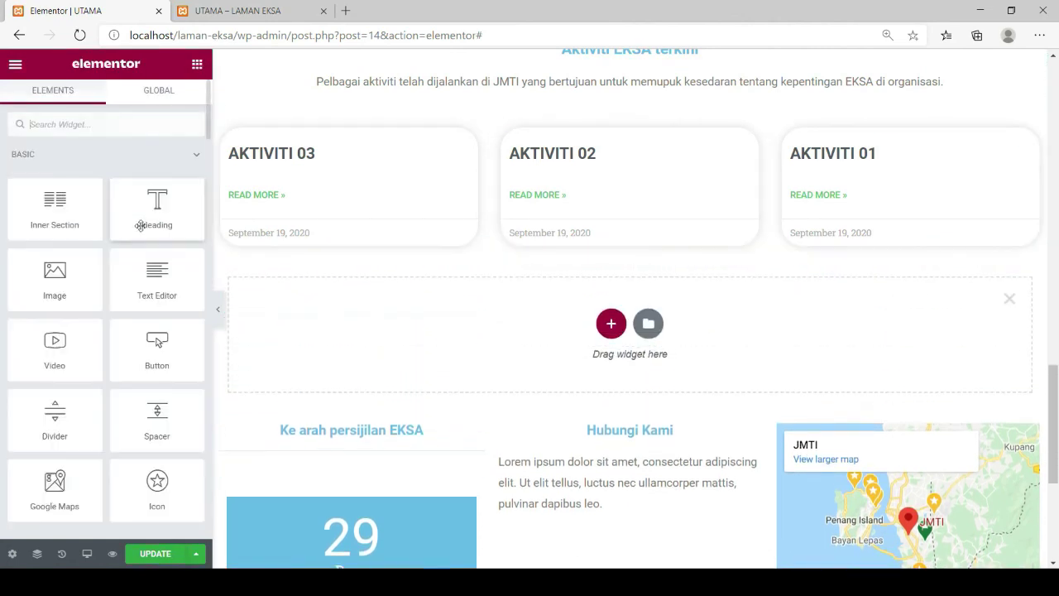
drag(152, 422, 389, 346)
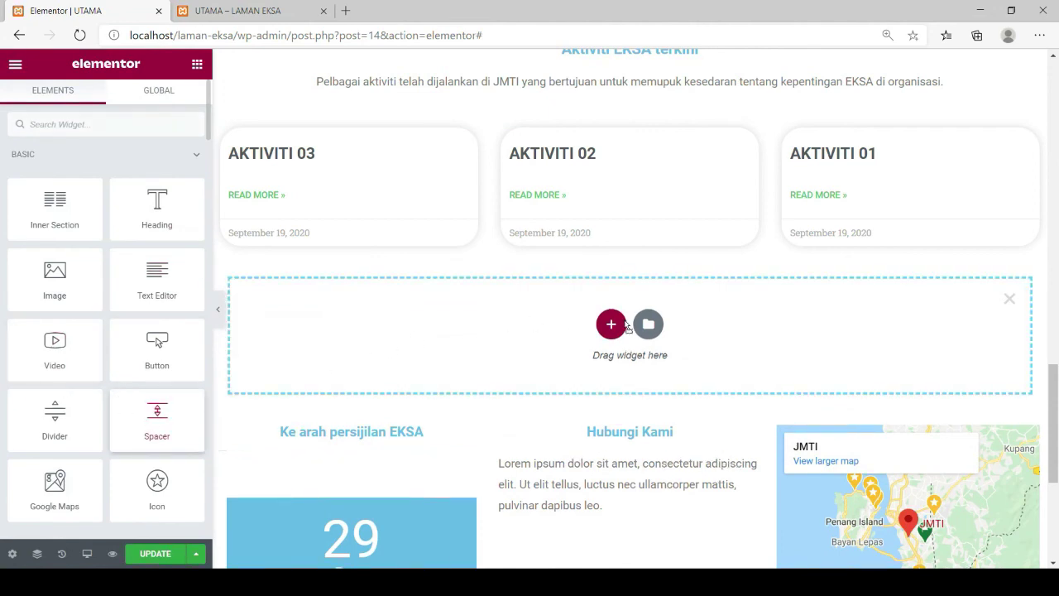
drag(610, 344, 610, 339)
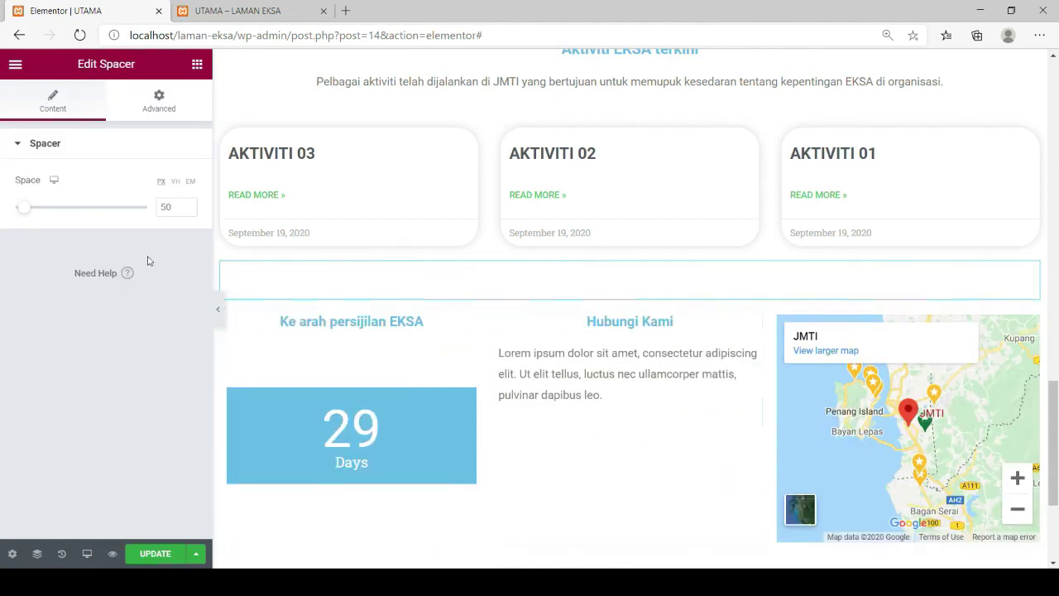
drag(24, 214, 17, 212)
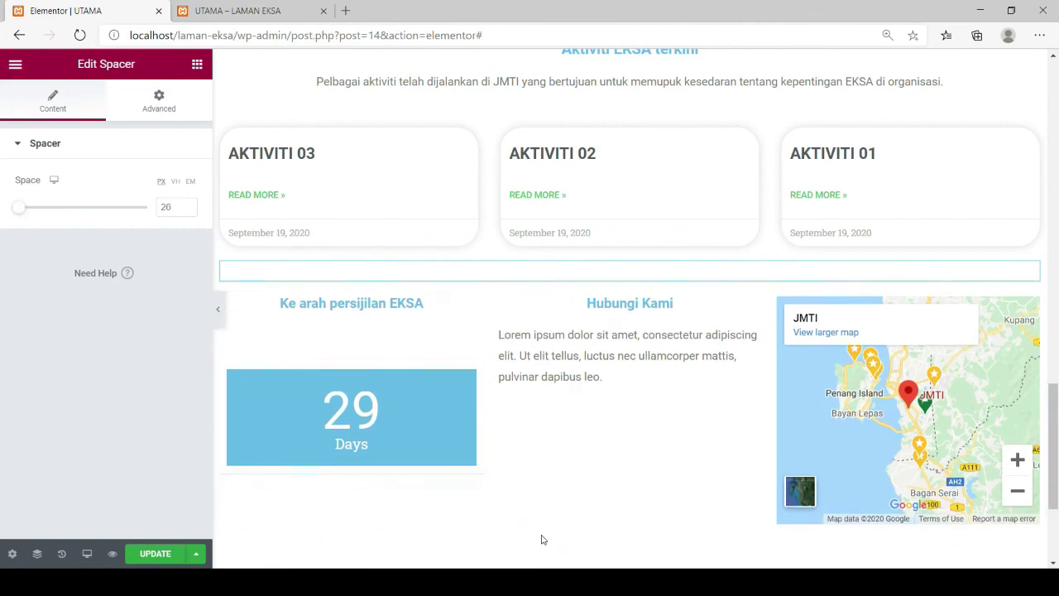
Step: Review the layout of the whole UTAMA page, from the header image to the bottom section with countdown, contact text and map
scroll(493, 429, up, 3)
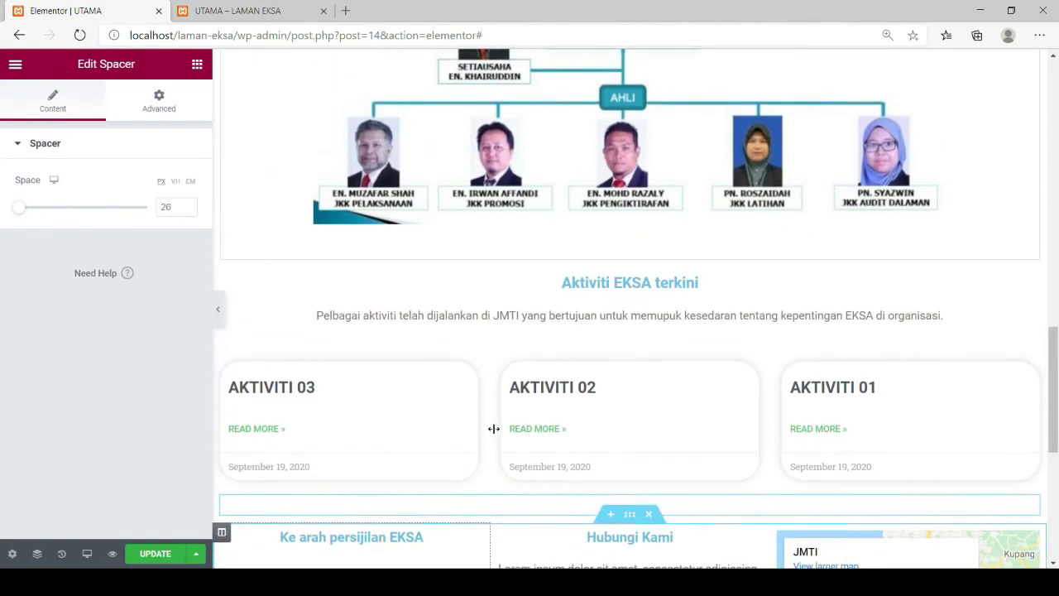
scroll(493, 429, up, 10)
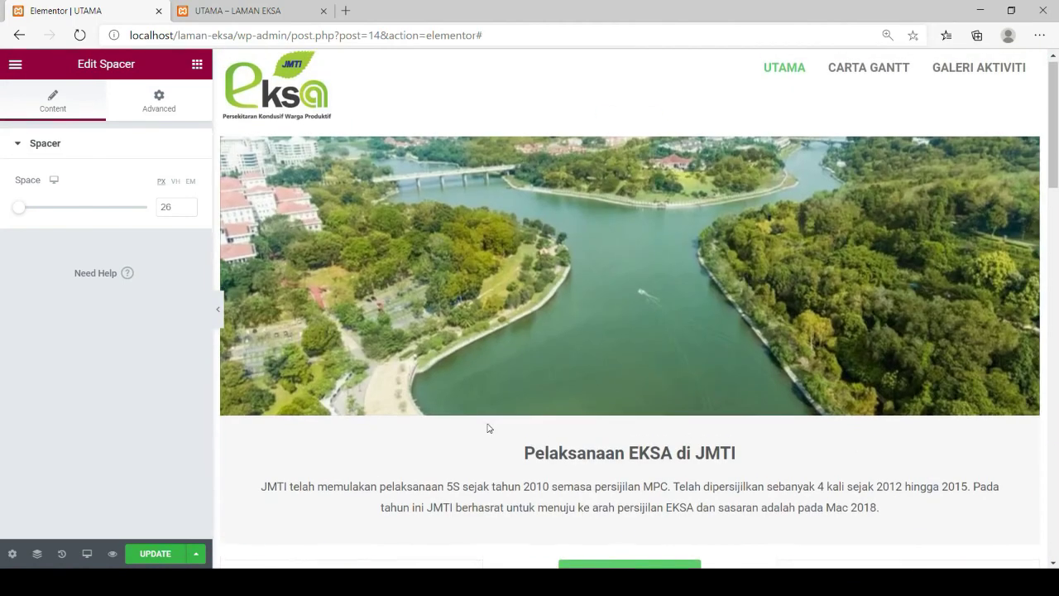
scroll(513, 332, down, 3)
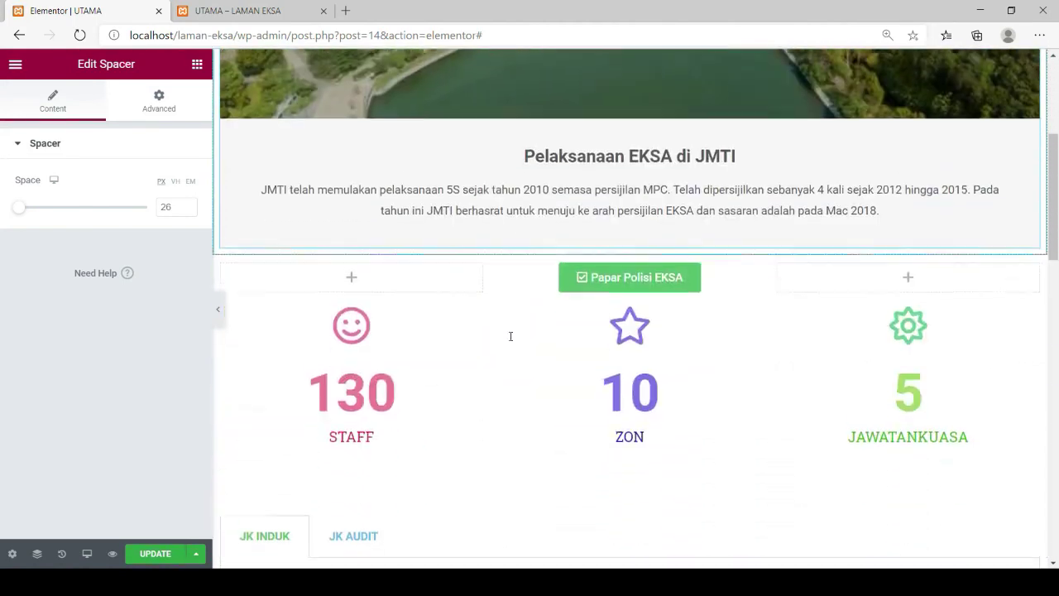
scroll(511, 336, down, 10)
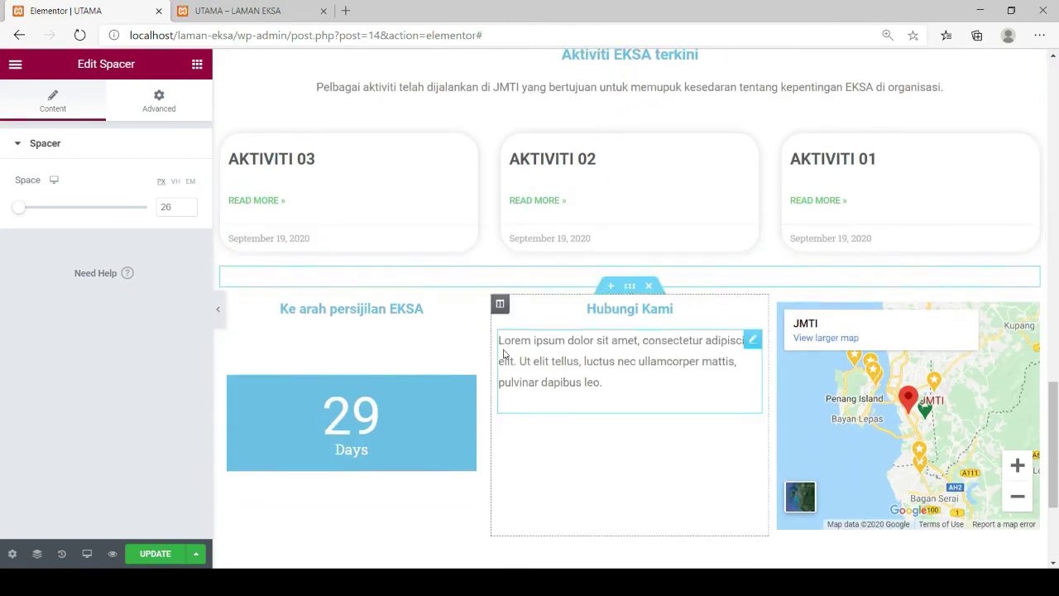
scroll(503, 354, down, 3)
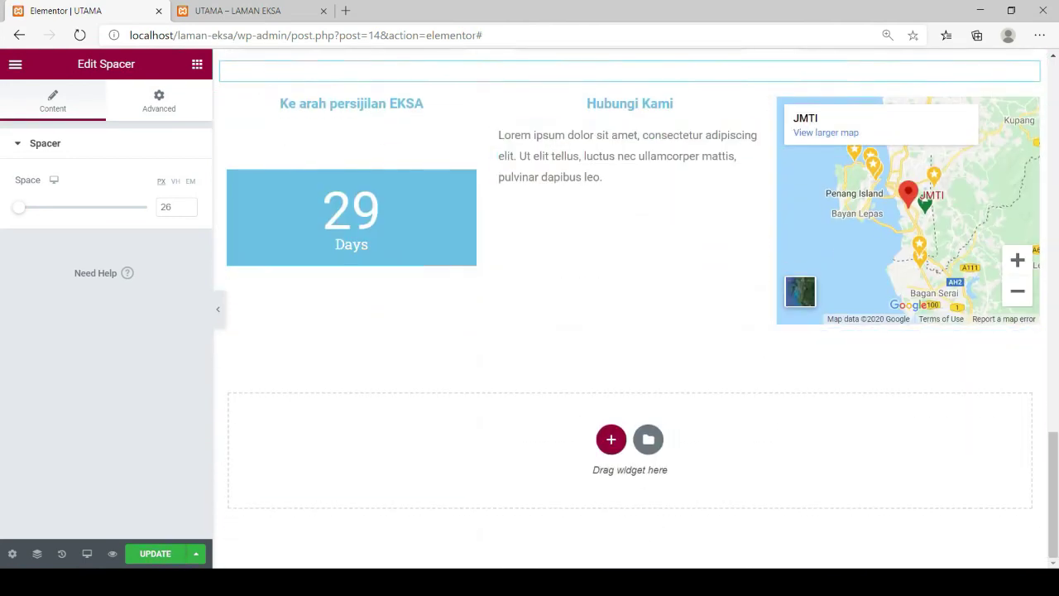
scroll(439, 394, up, 12)
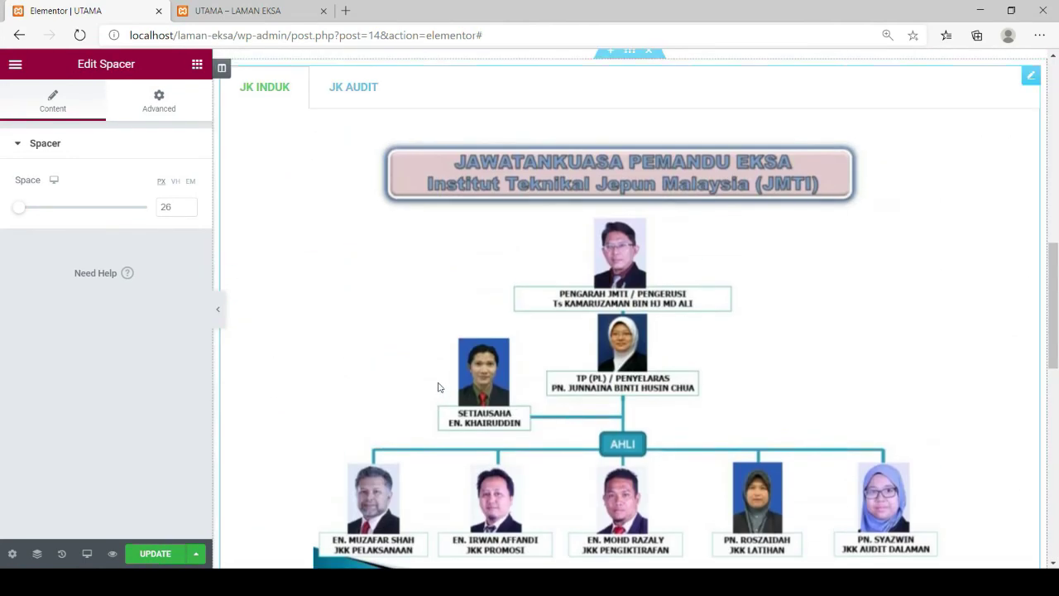
scroll(440, 386, up, 5)
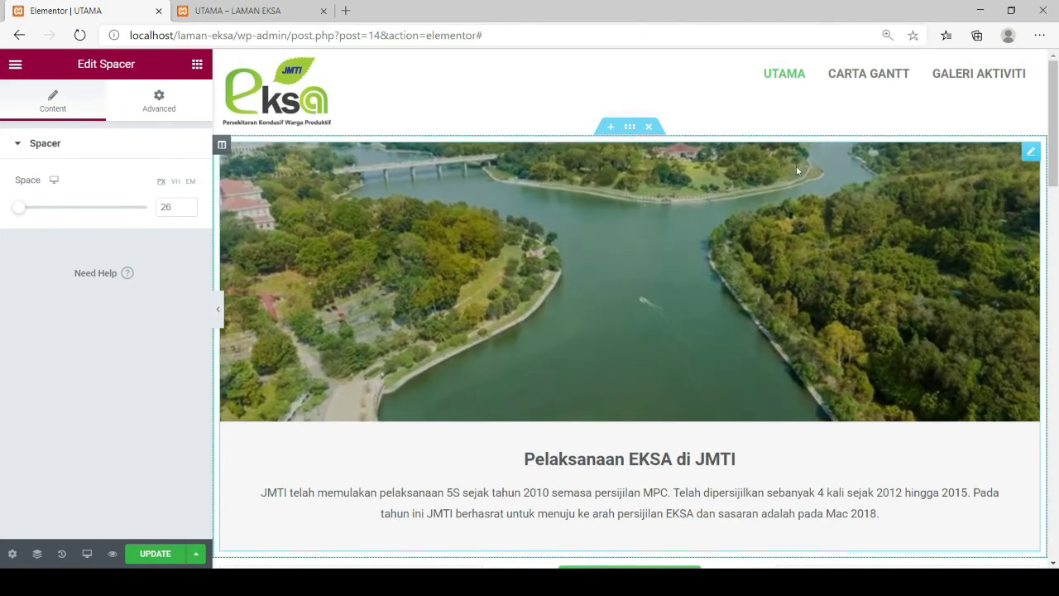